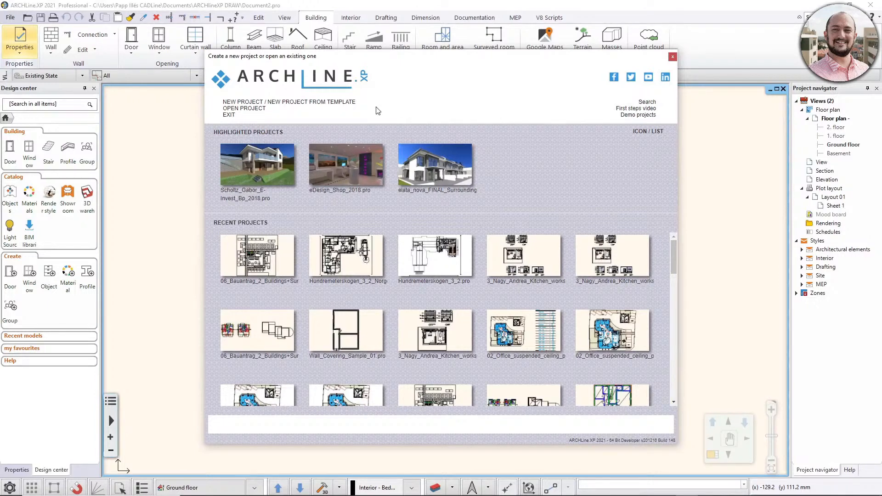
Create a new project from the template German_ARCH_Office_Standard.pte and decline checking the list of imported settings.
click(301, 105)
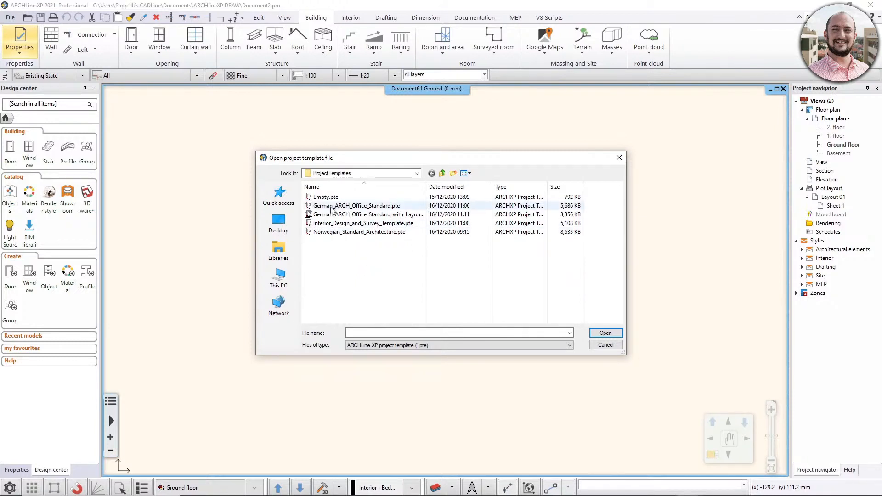
click(377, 206)
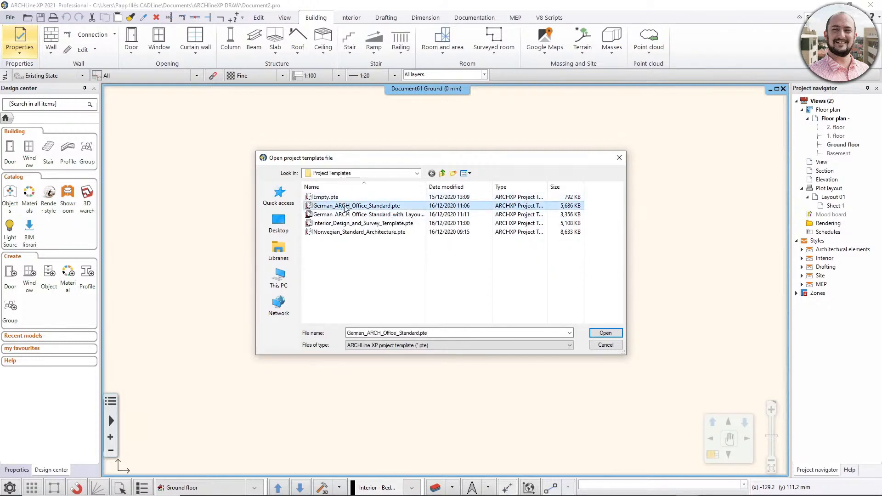
click(605, 333)
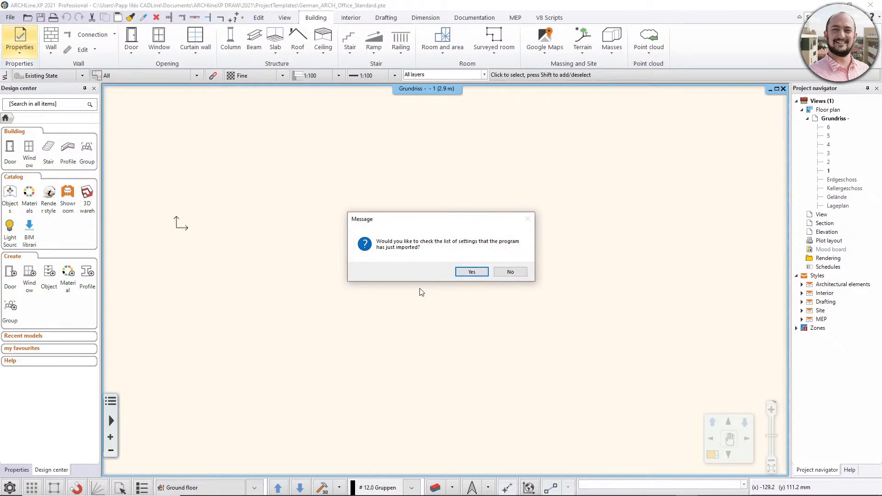
click(518, 273)
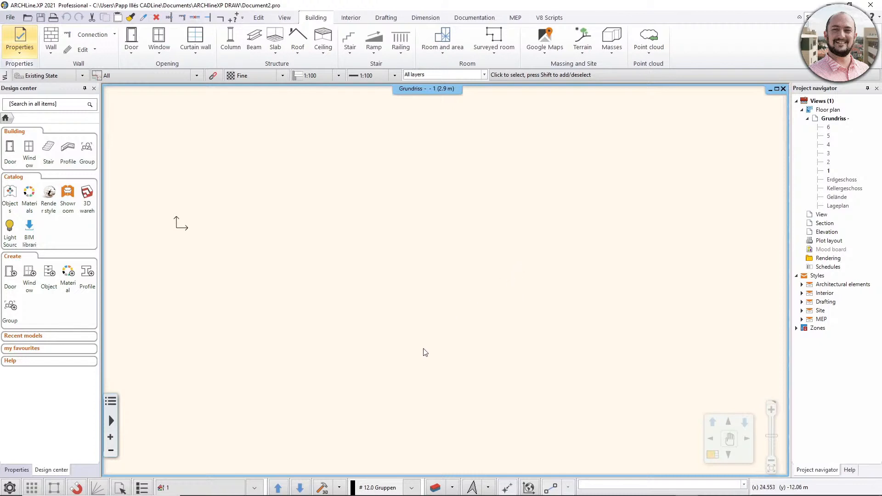
Review the building levels supplied by the template, including their elevations and heights.
click(179, 487)
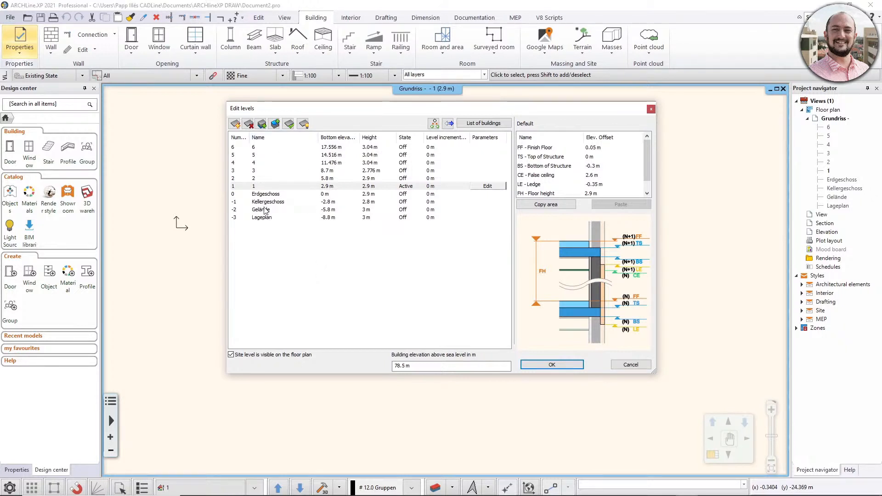
click(551, 363)
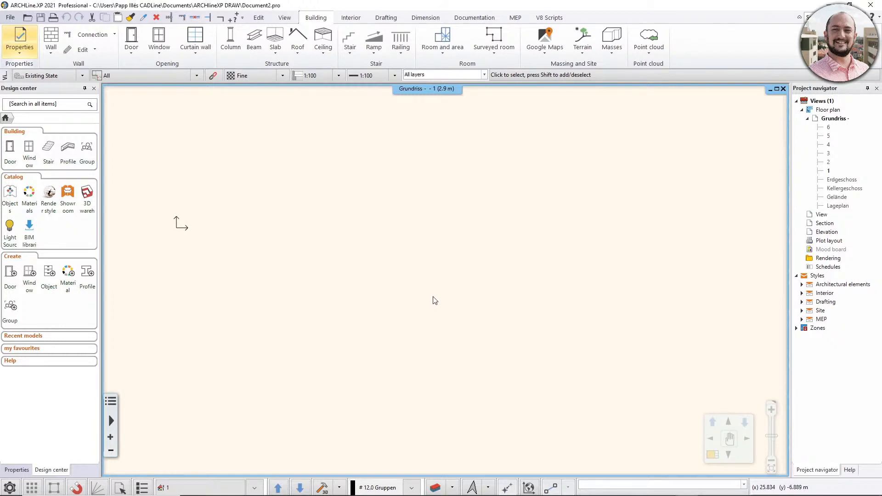
click(7, 19)
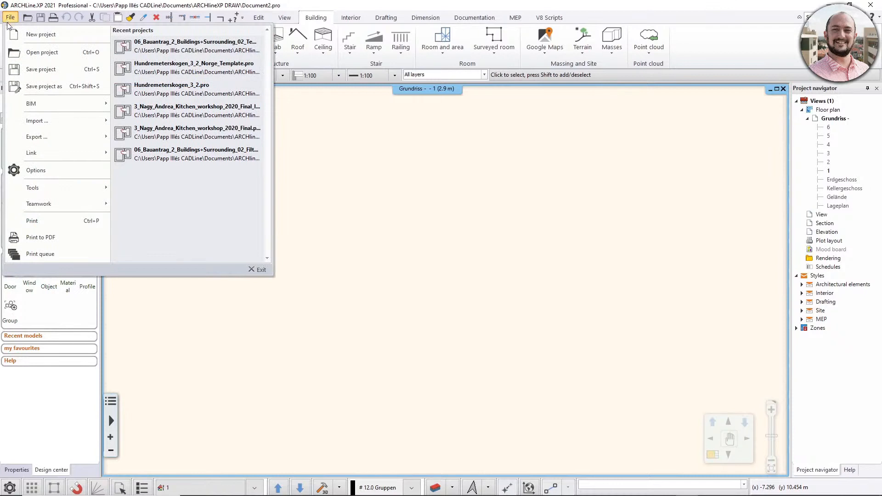
mouse_move(62, 136)
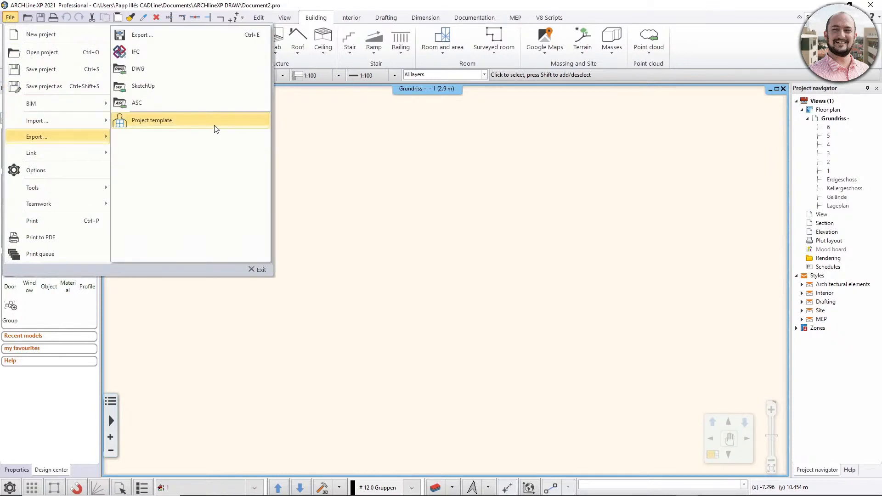
click(596, 108)
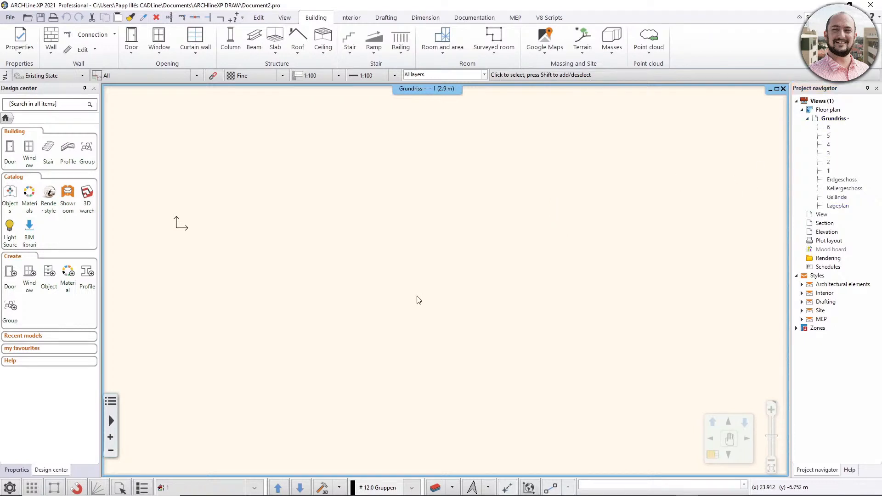
Look through the template's layer list in Layer Properties Management, from the group layer up to the first layers.
click(436, 487)
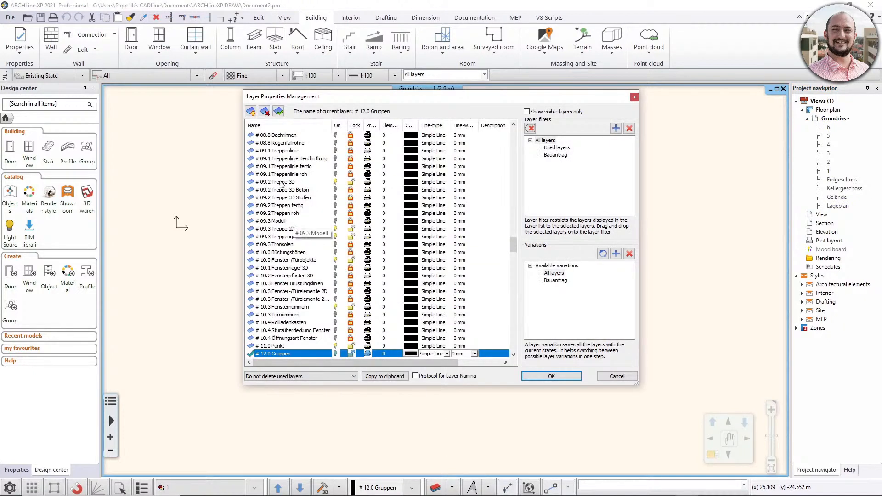
drag(515, 247, 512, 174)
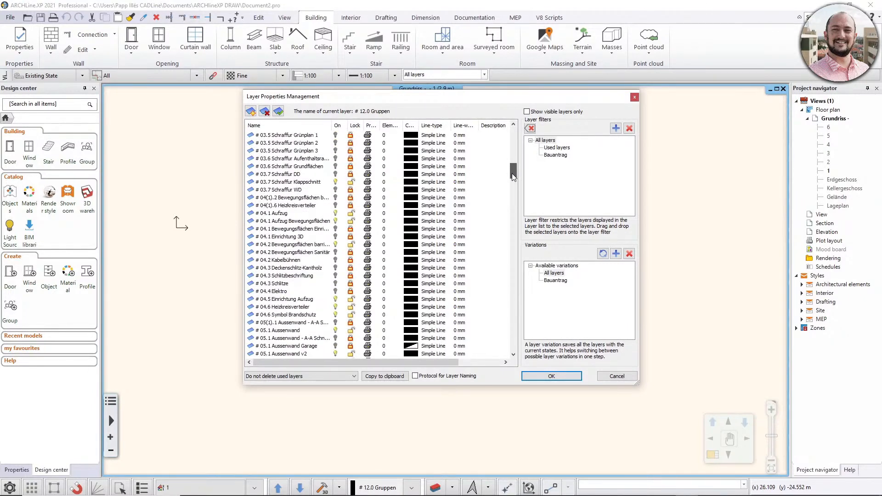
drag(512, 173, 522, 137)
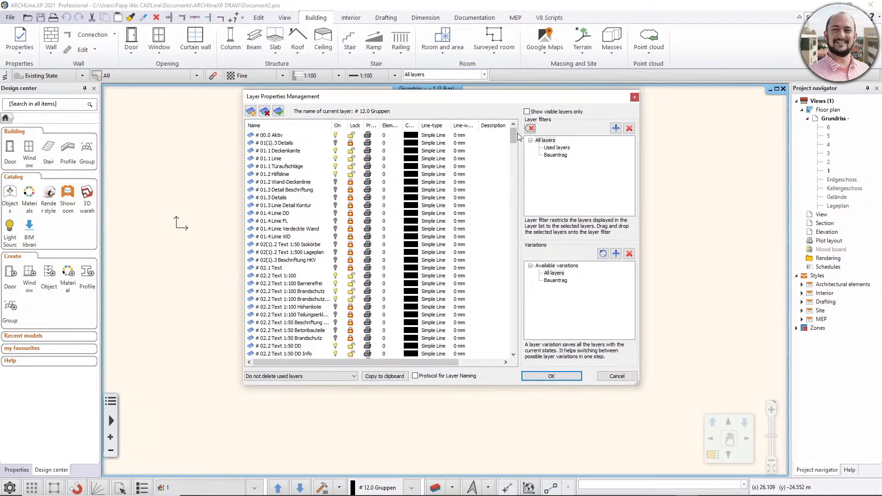
mouse_move(513, 136)
mouse_down()
mouse_move(511, 253)
mouse_move(513, 136)
mouse_up()
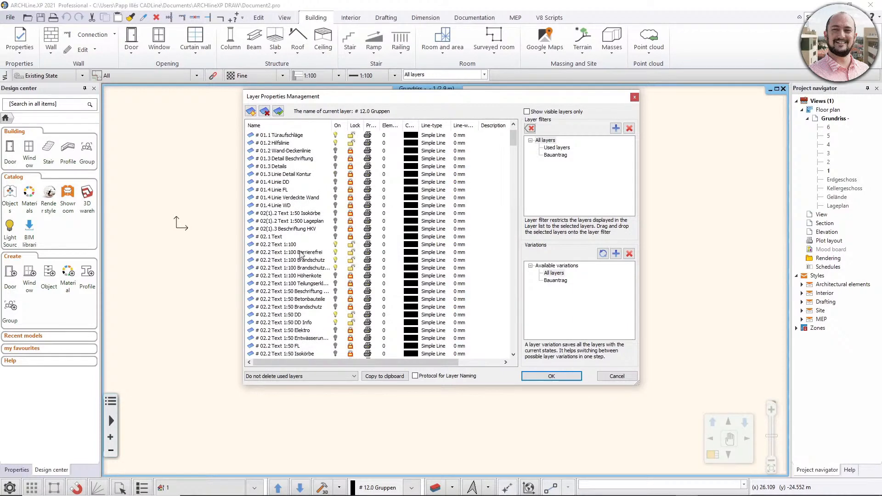
click(567, 377)
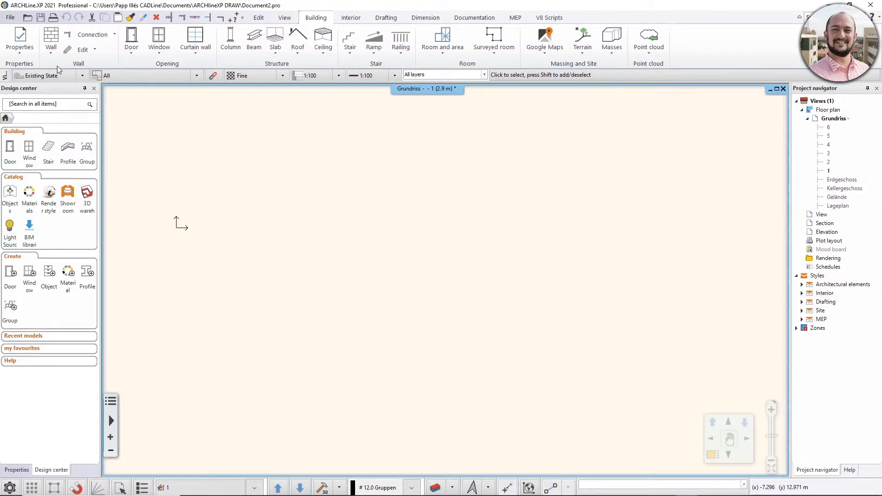
Inspect the template's wall styles in the wall properties, including the Holzrahmenbauwand category, and close them without changes.
right_click(53, 41)
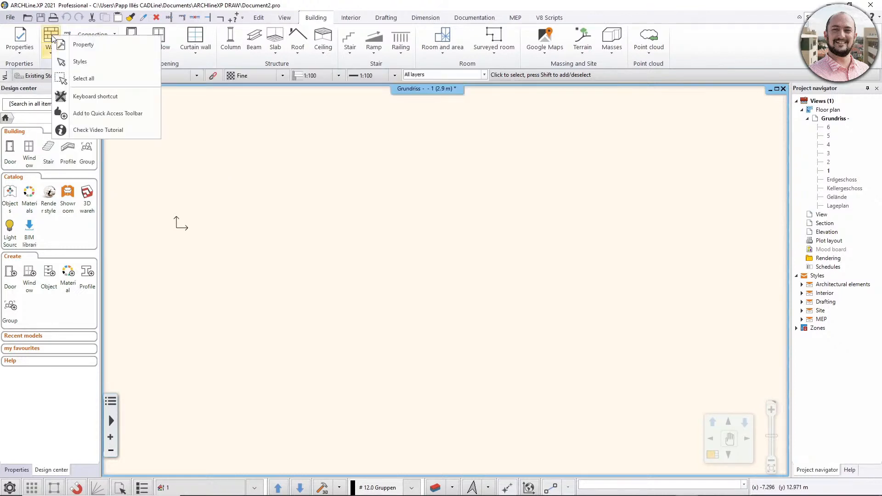
click(106, 46)
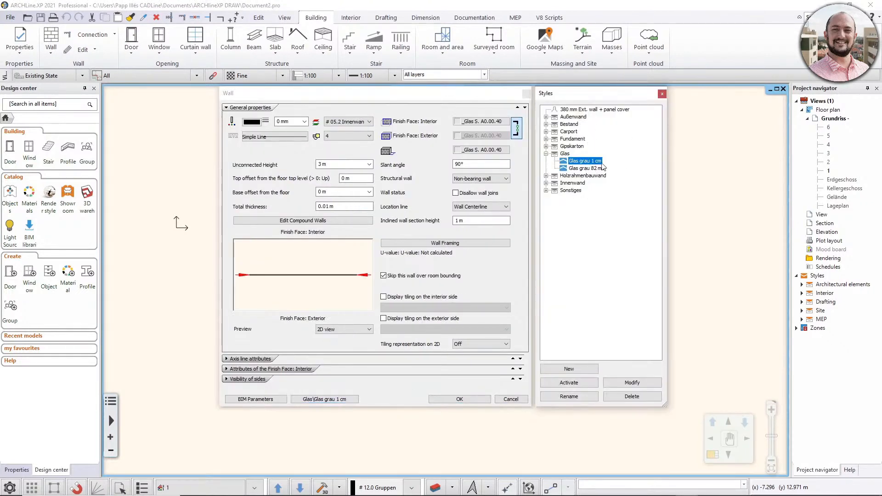
click(546, 176)
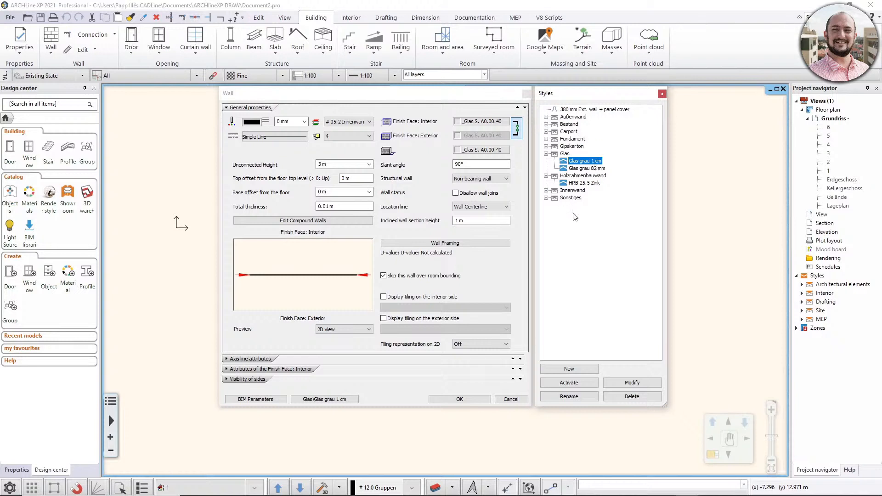
click(662, 94)
click(526, 93)
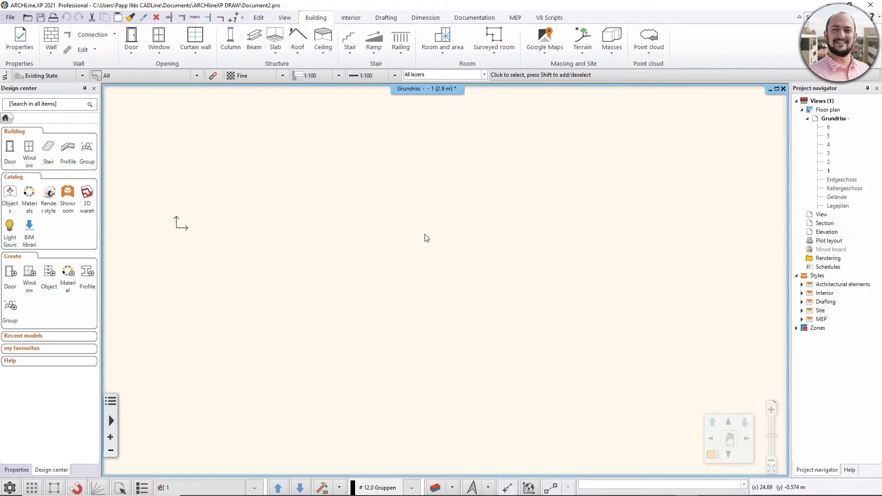
click(10, 18)
mouse_move(31, 137)
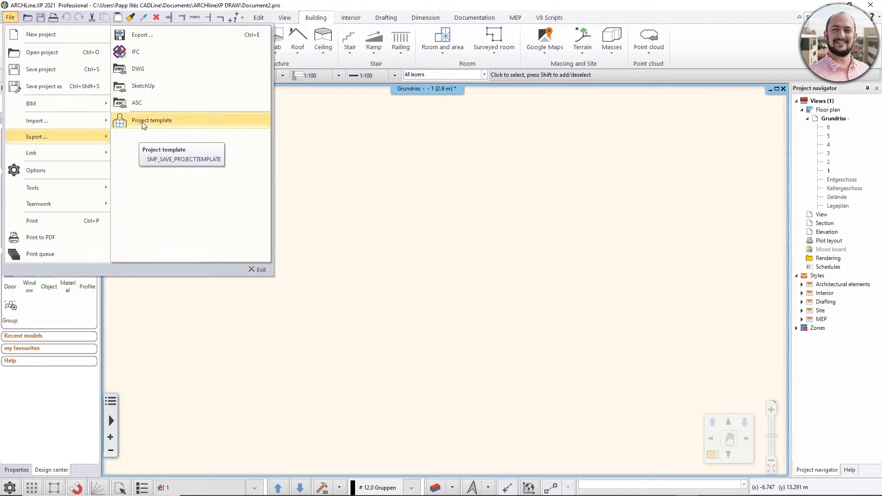
click(735, 65)
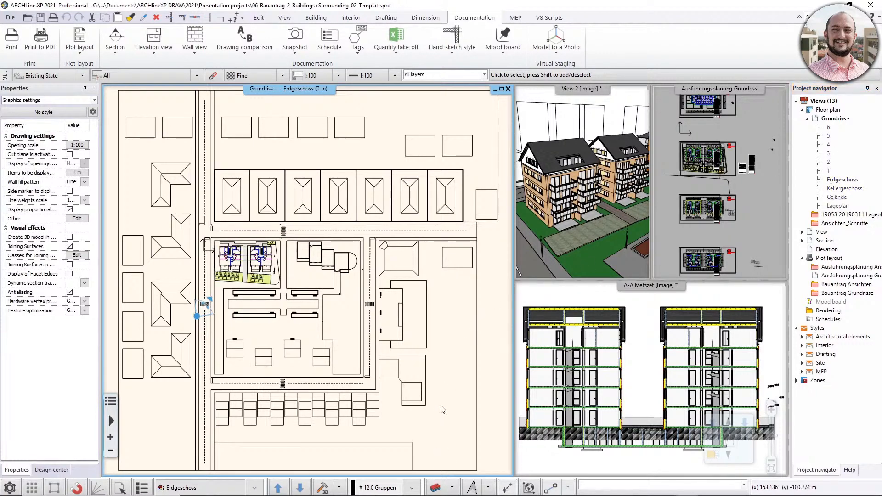
Examine the layer list of the Bauantrag project and the wall layers and layout of both buildings on the Erdgeschoss plan.
click(438, 489)
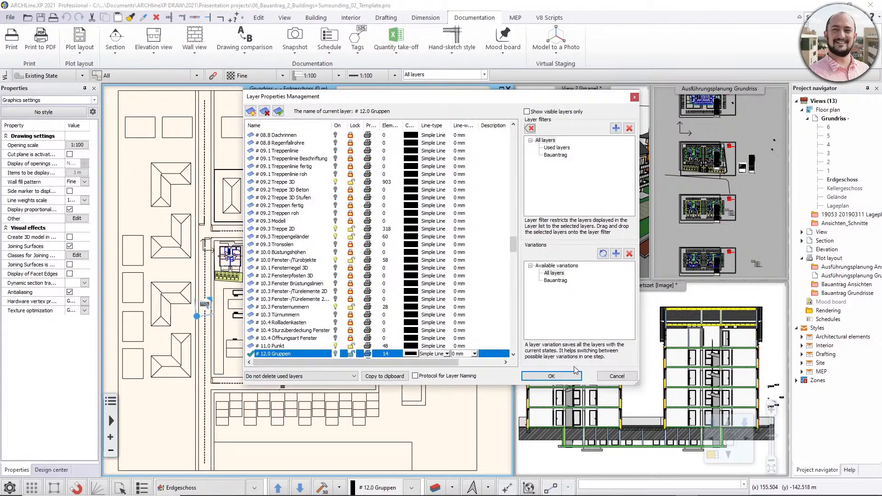
click(609, 376)
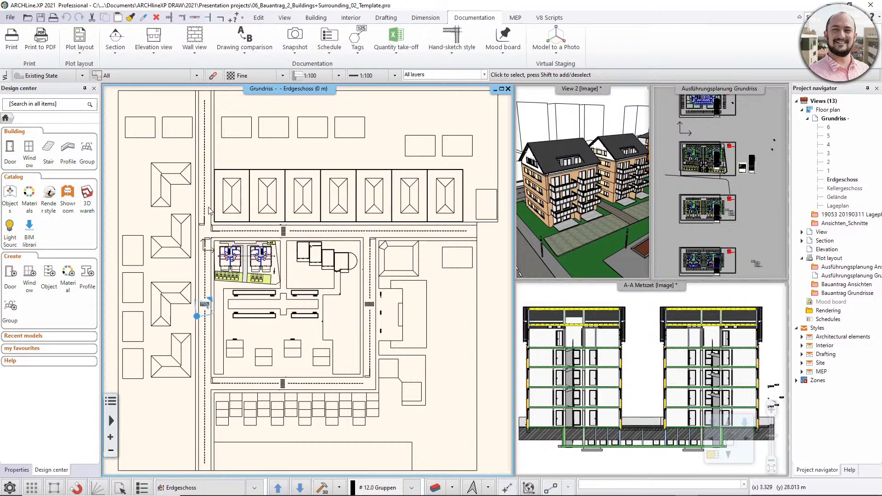
scroll(232, 259, up, 6)
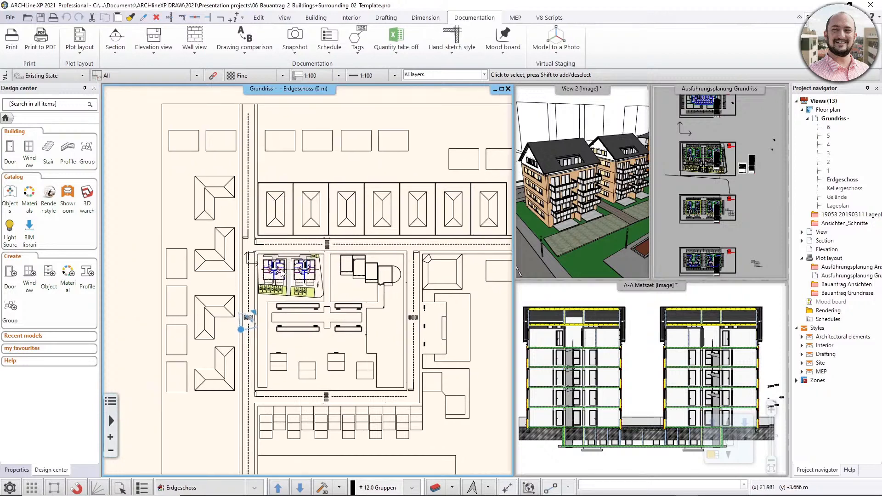
scroll(285, 287, up, 4)
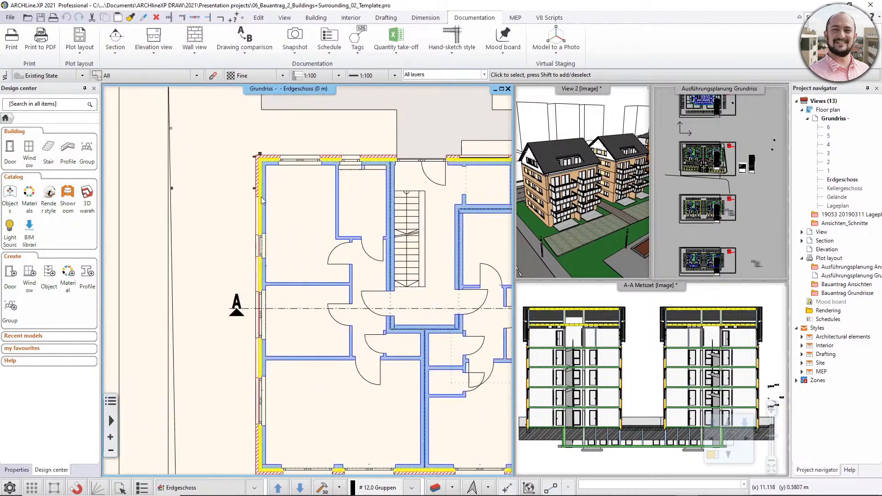
scroll(275, 234, up, 3)
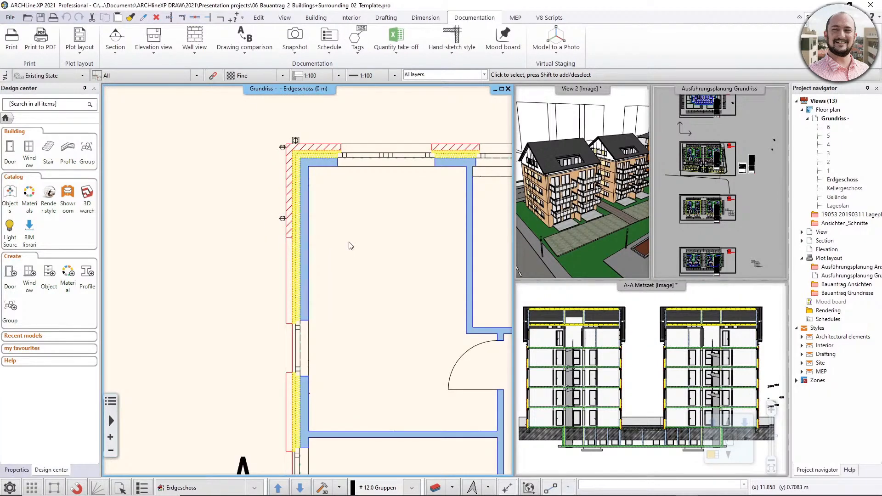
scroll(349, 245, down, 6)
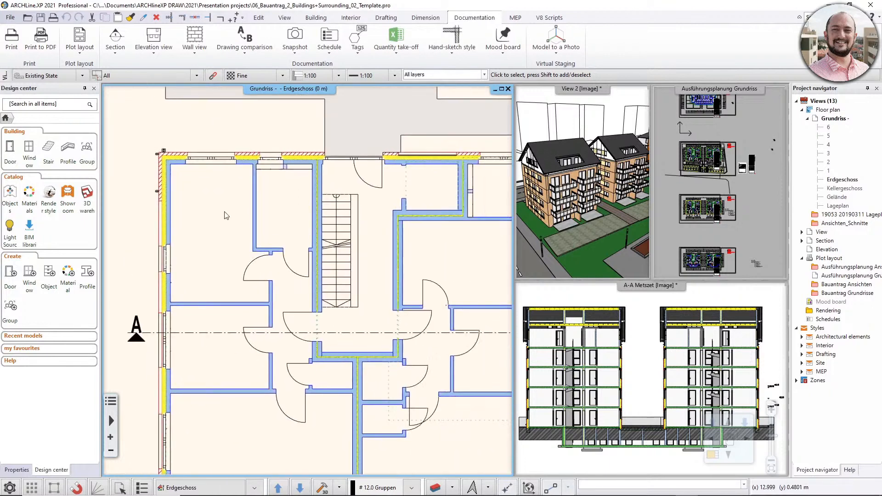
scroll(282, 288, down, 3)
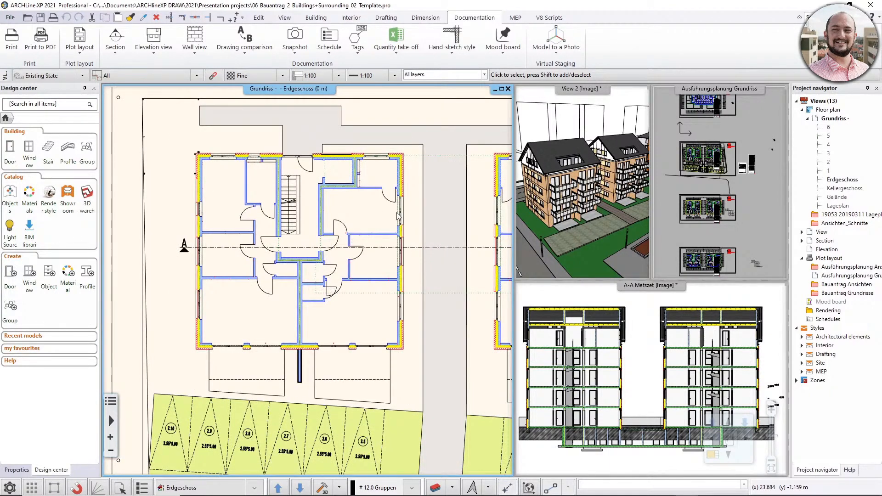
scroll(354, 327, down, 4)
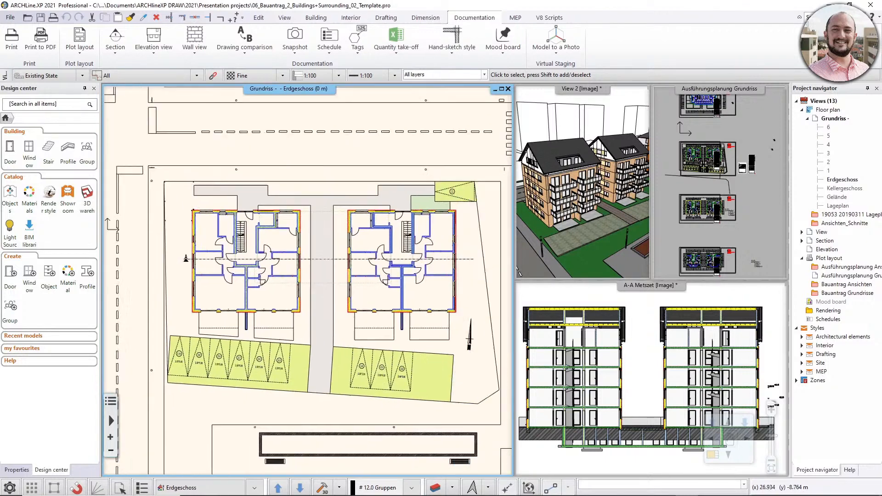
scroll(271, 299, down, 2)
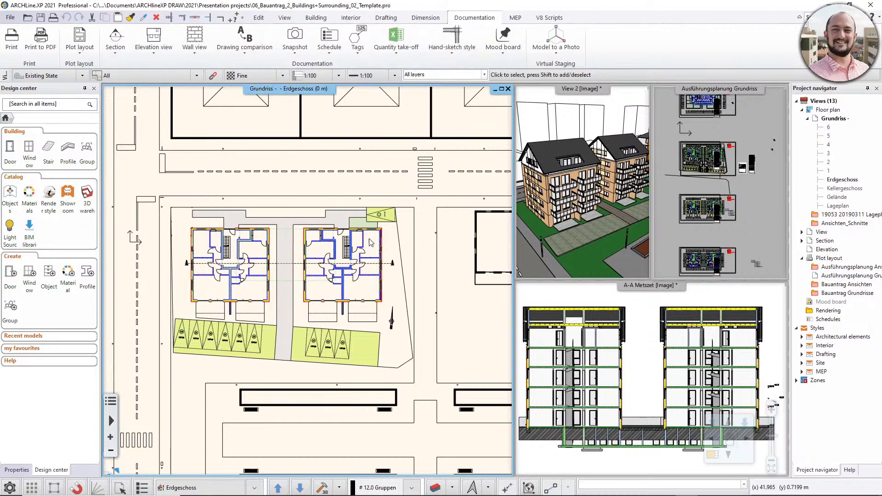
click(11, 19)
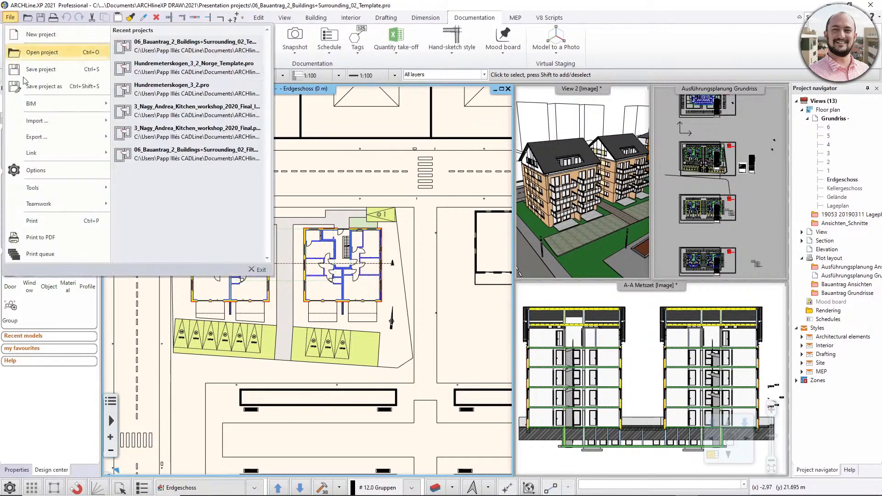
mouse_move(37, 125)
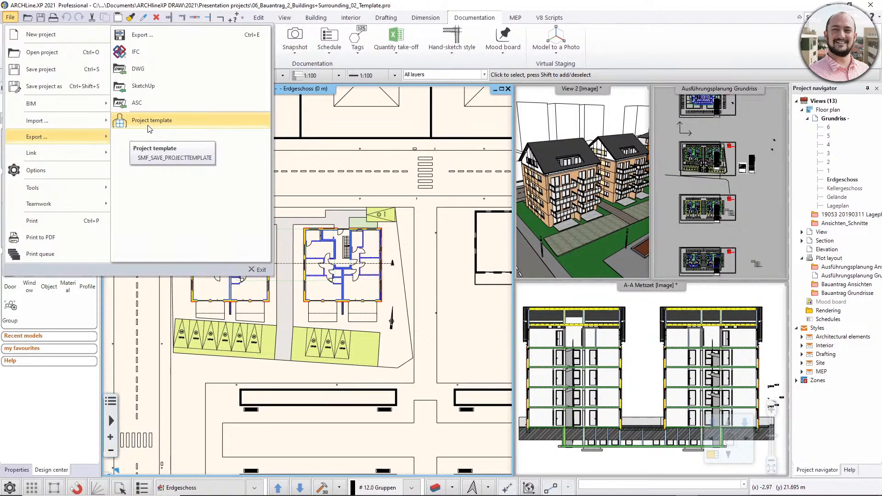
click(430, 311)
mouse_move(452, 270)
middle_down()
mouse_move(443, 235)
mouse_move(475, 228)
mouse_move(449, 276)
middle_up()
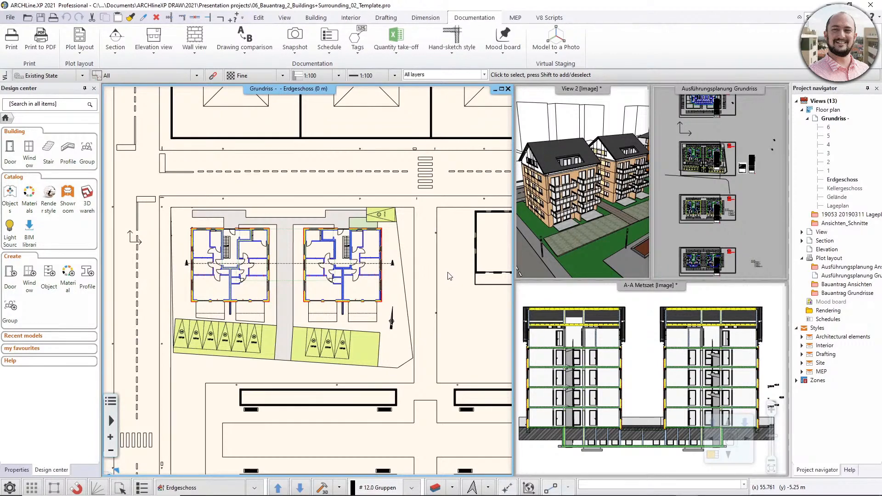
Close the Bauantrag project by starting a new project, bringing up the project start window.
click(10, 18)
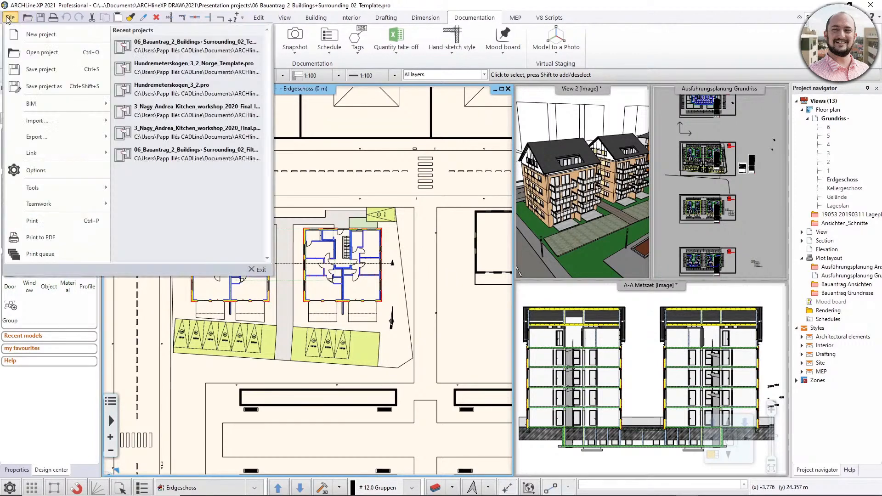
mouse_move(60, 134)
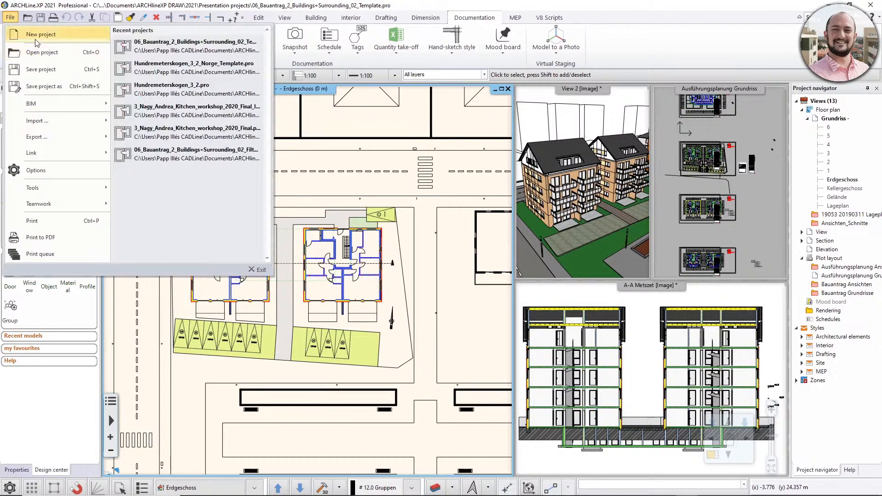
click(38, 36)
click(352, 274)
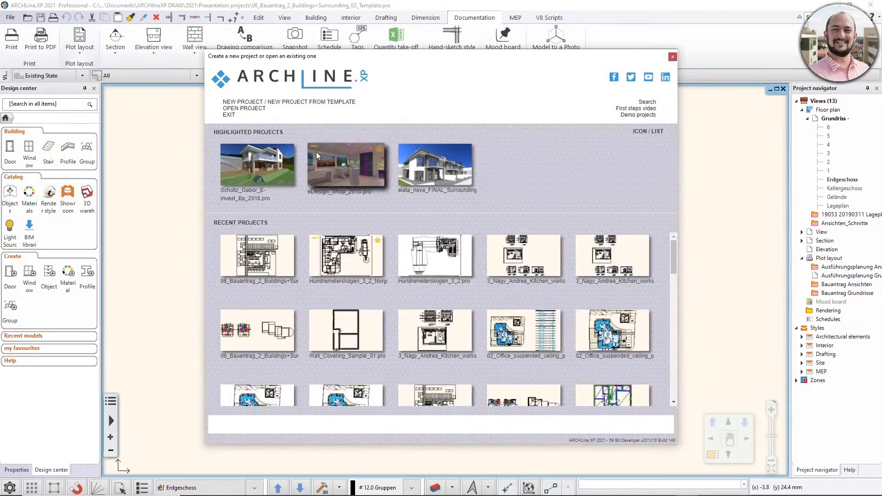
Start a new project from Interior_Design_and_Survey_Template.pte and skip checking the list of imported settings.
click(301, 102)
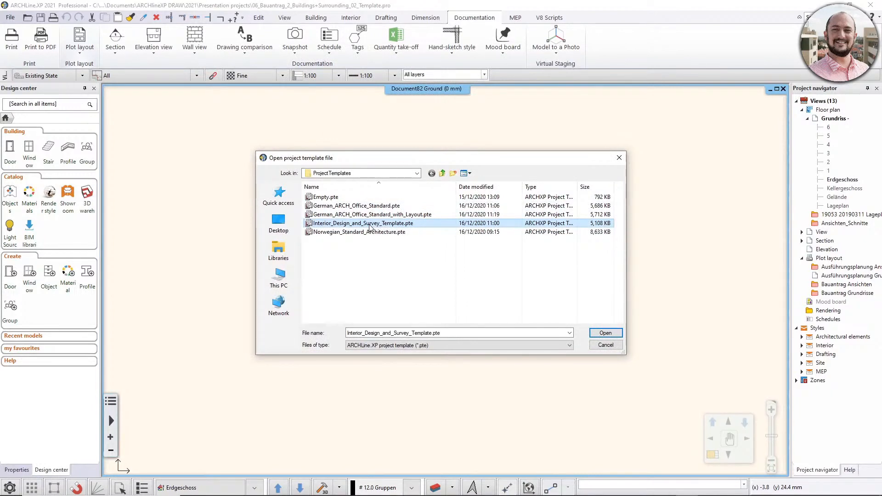
click(610, 335)
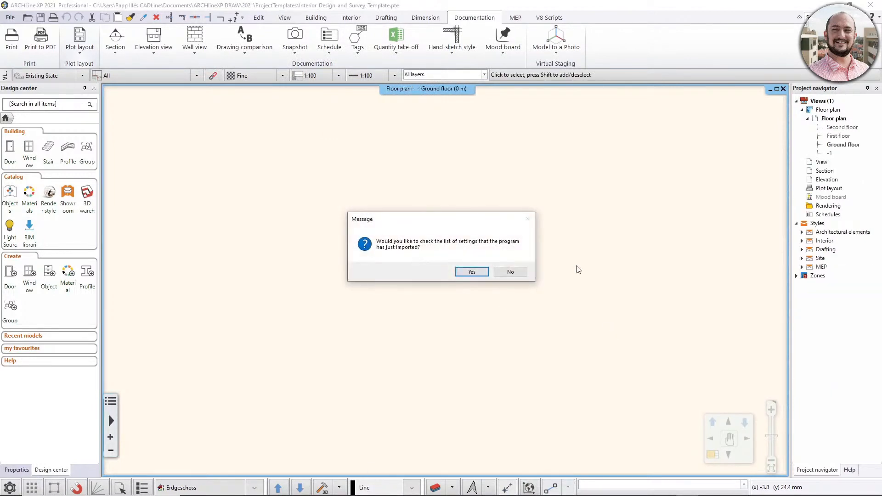
click(516, 273)
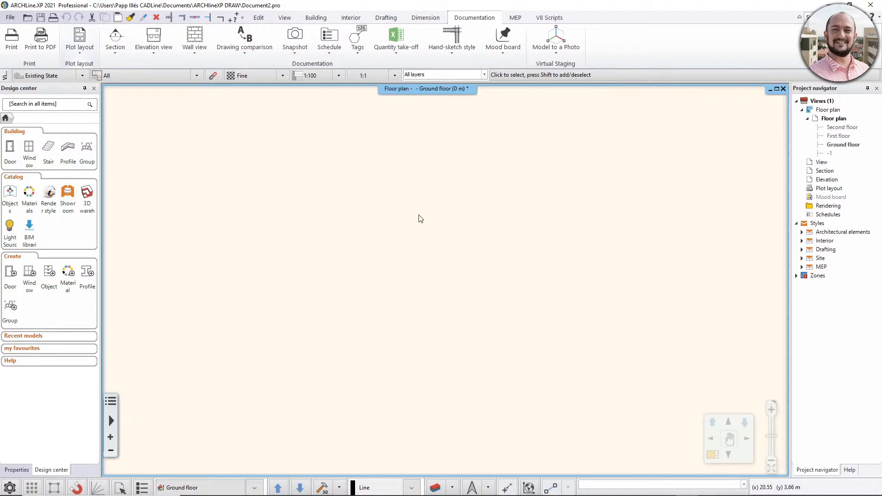
Look through the interior template's layers in Layer Properties Management, including the dimension, interior room and wall layers, and leave without changes.
click(435, 487)
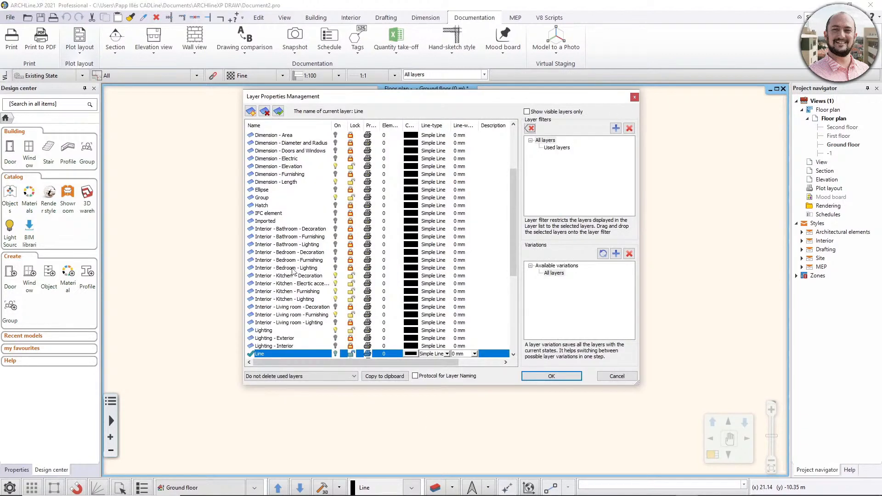
scroll(286, 242, up, 1)
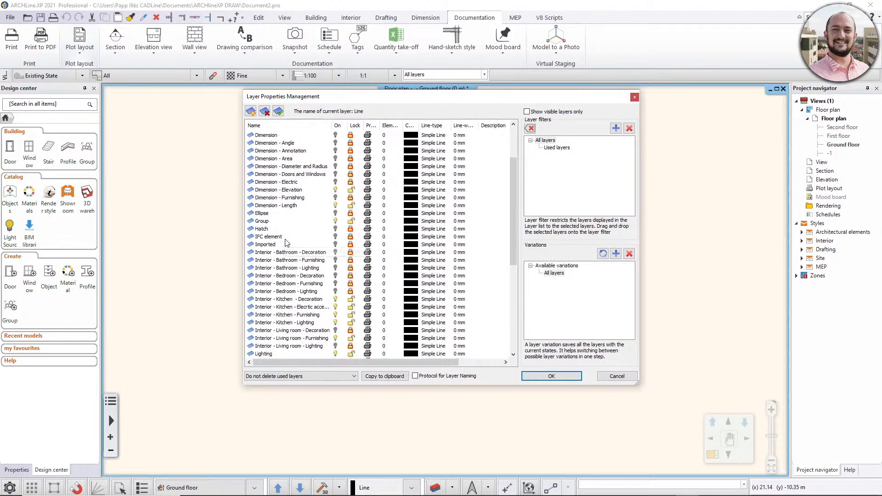
scroll(286, 242, up, 3)
scroll(286, 239, down, 8)
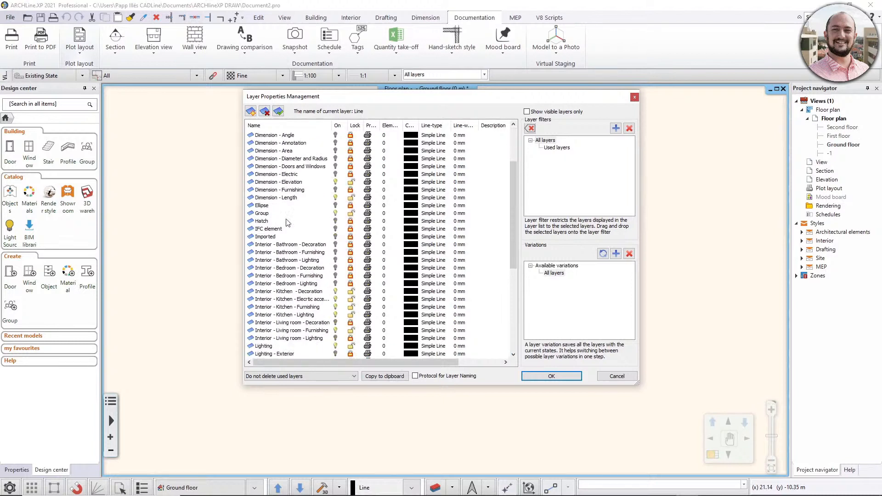
scroll(286, 225, down, 3)
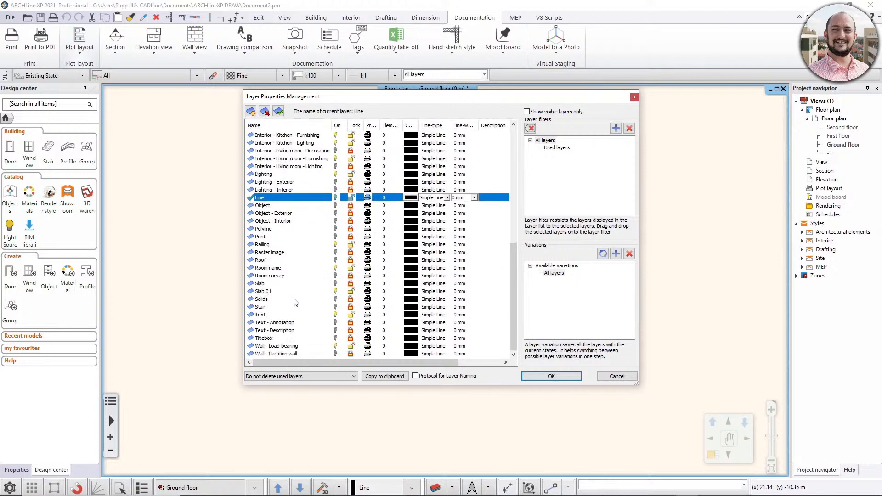
scroll(295, 301, up, 7)
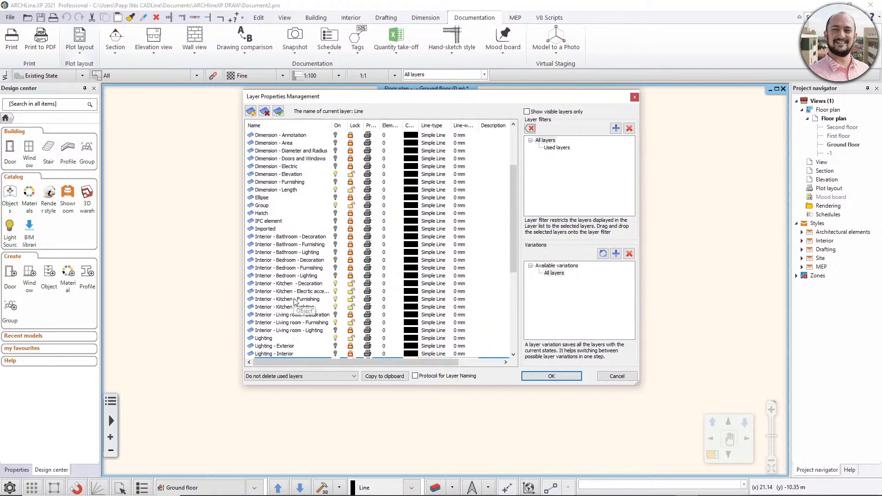
click(622, 378)
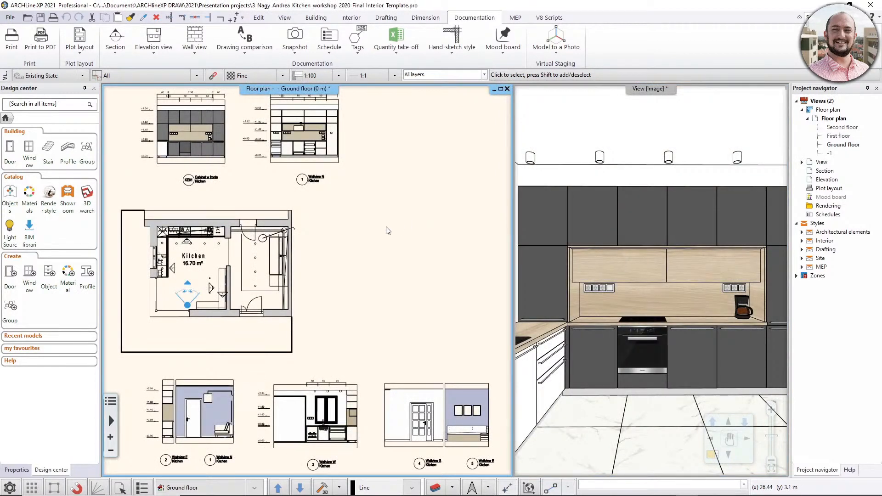
Examine the kitchen workshop project's ground floor plan and look around the kitchen in its 3D view.
middle_drag(329, 253, 399, 264)
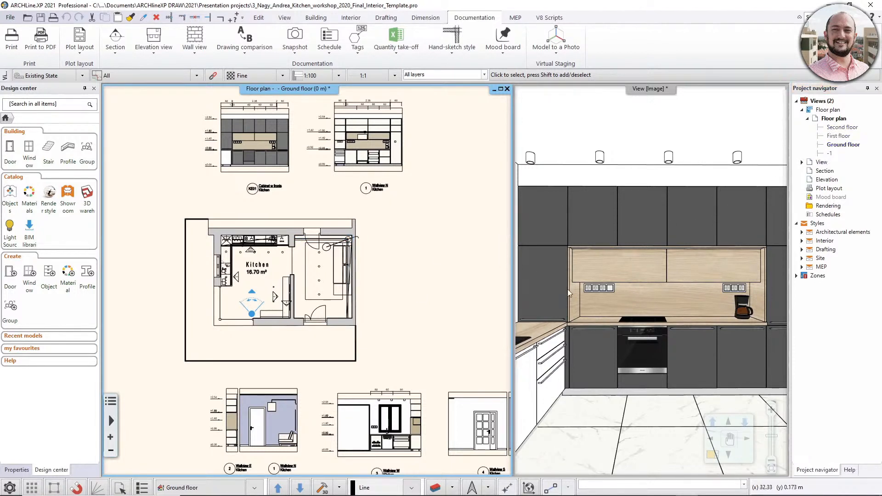
drag(578, 296, 657, 313)
click(656, 314)
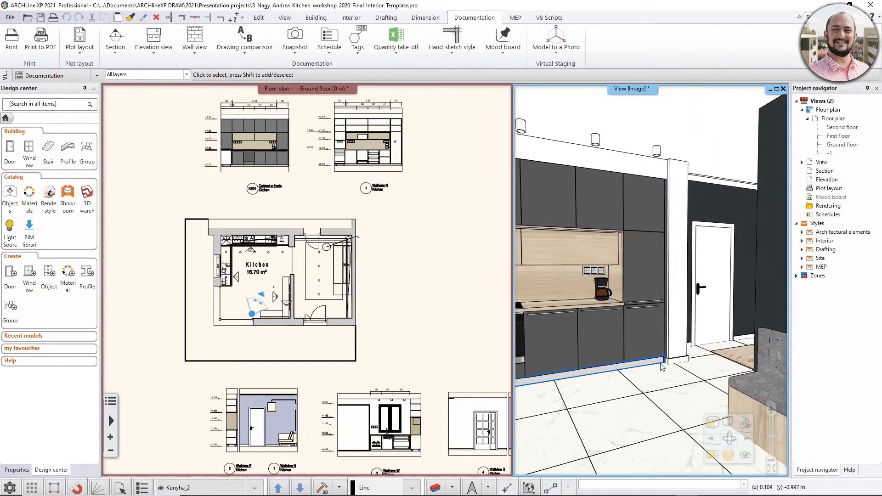
Review only the used layers of the kitchen project in Layer Properties Management and leave without changes.
click(437, 487)
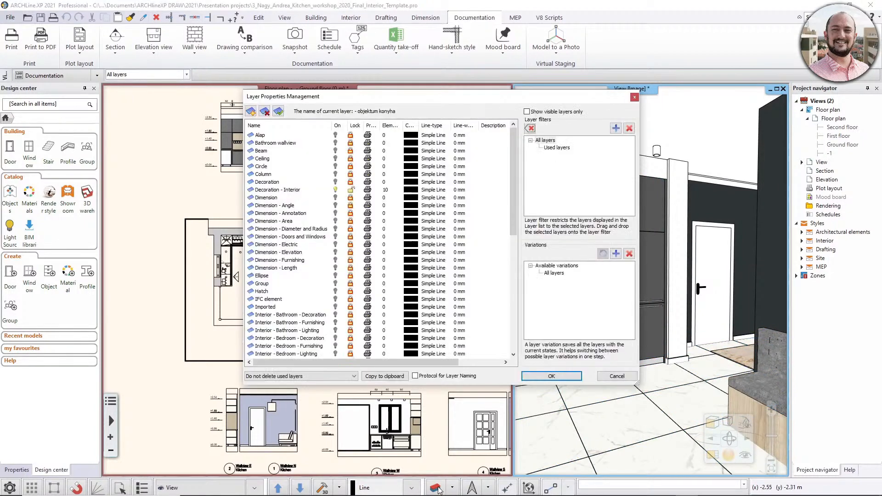
click(555, 148)
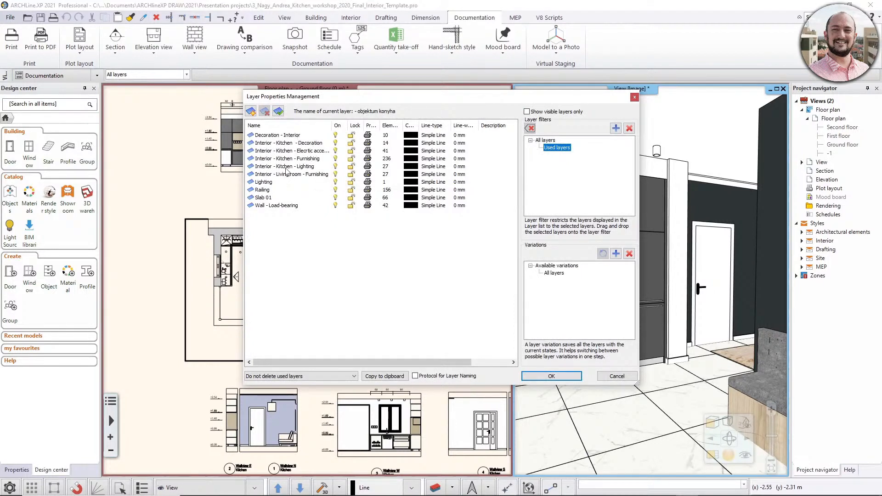
click(608, 377)
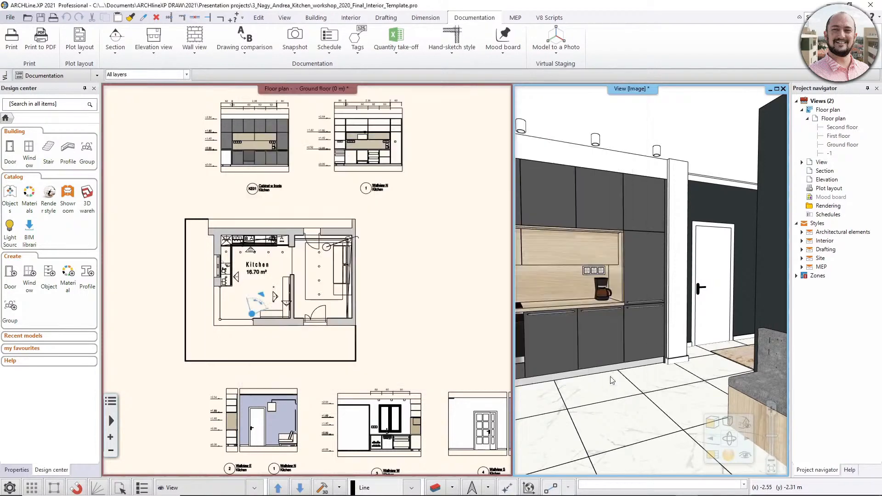
click(410, 292)
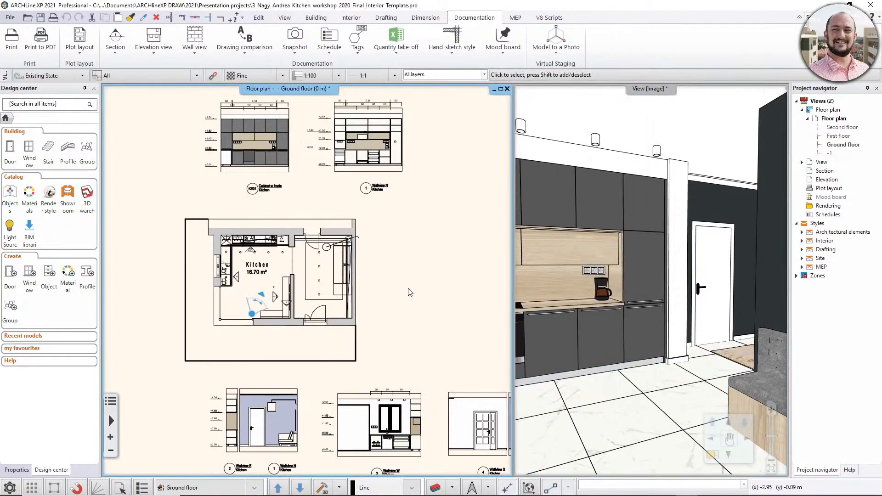
click(676, 289)
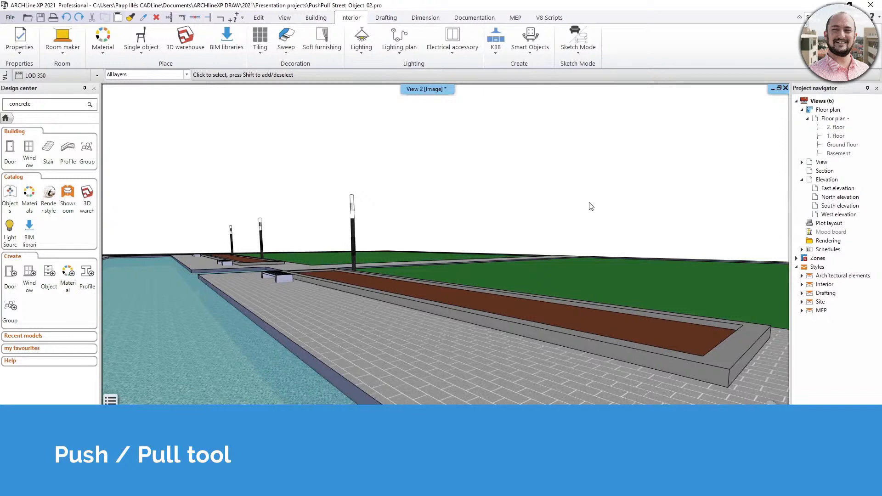
Create a 3D shape by block with width 200 mm, depth 450 mm and height 400 mm, using the Rectangle Simple profile.
click(386, 18)
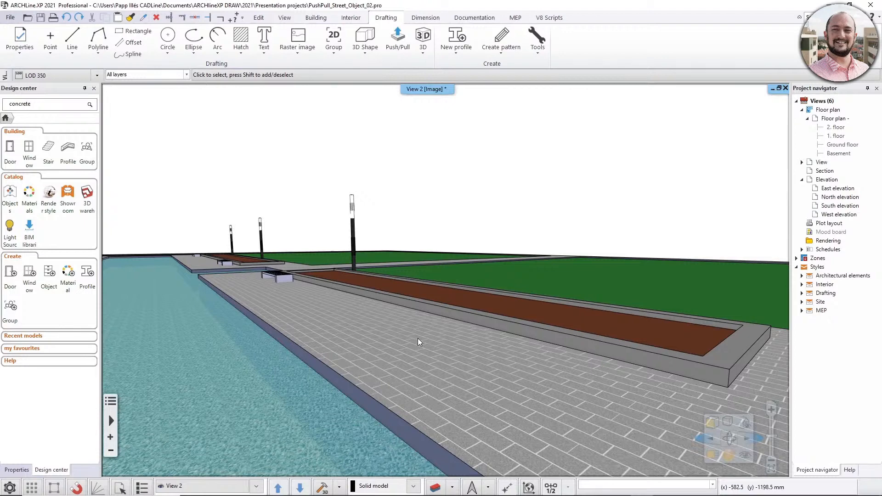
scroll(444, 374, up, 2)
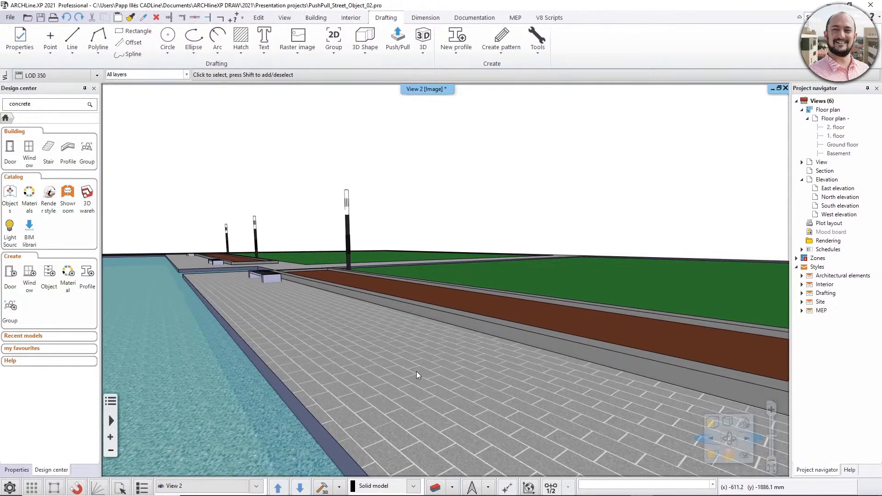
scroll(416, 371, up, 1)
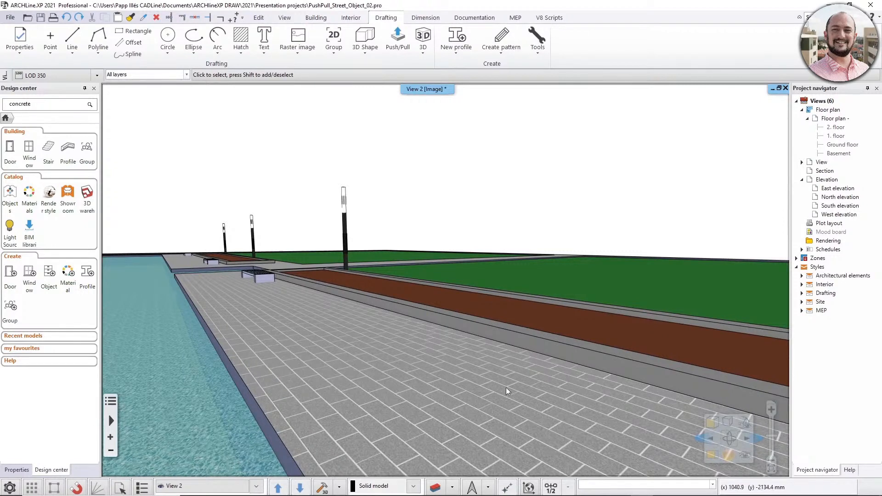
middle_drag(482, 397, 498, 391)
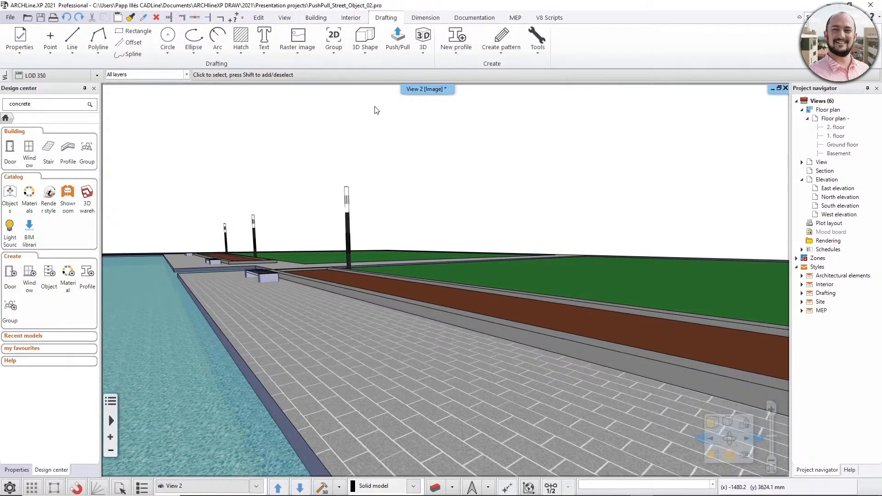
click(360, 53)
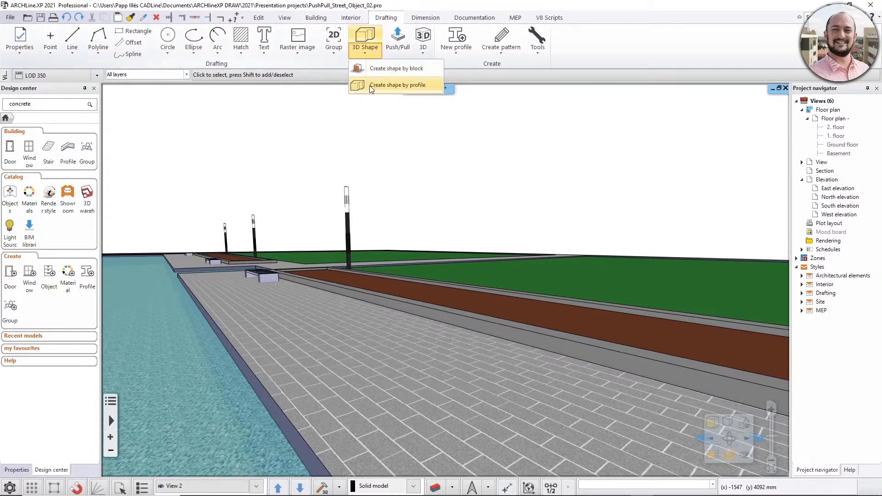
click(413, 69)
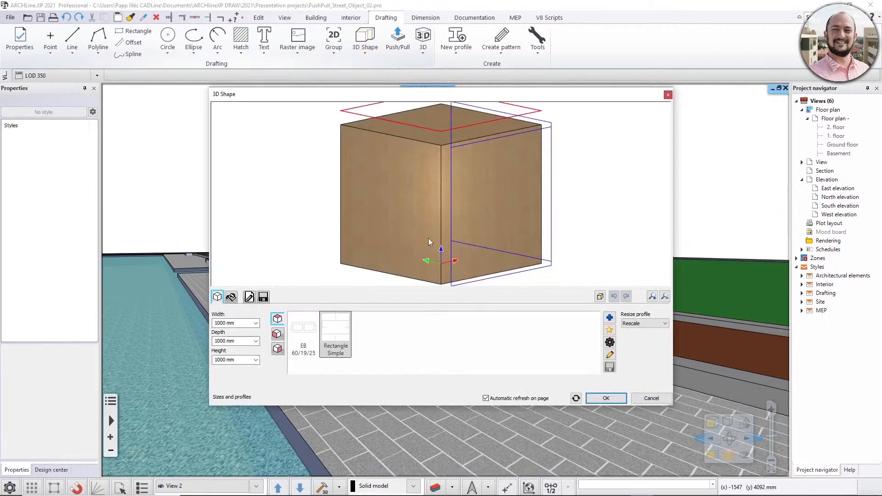
triple_click(236, 324)
text(200)
triple_click(234, 340)
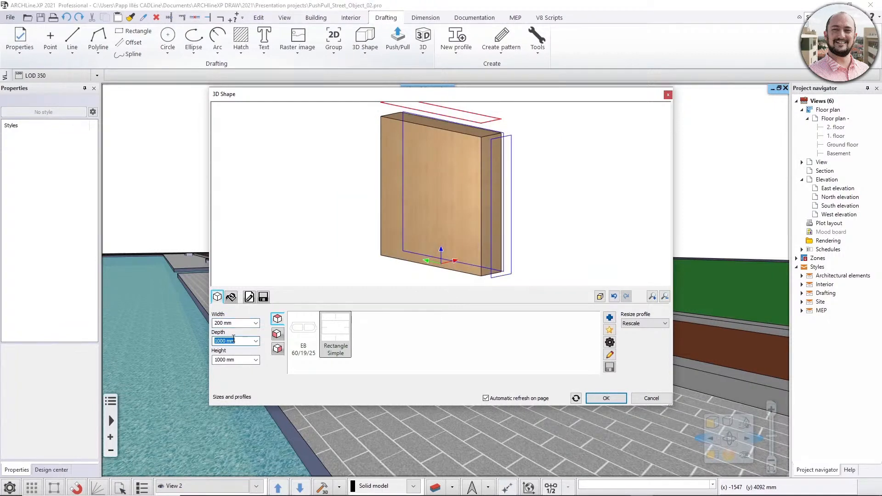
text(450)
triple_click(235, 360)
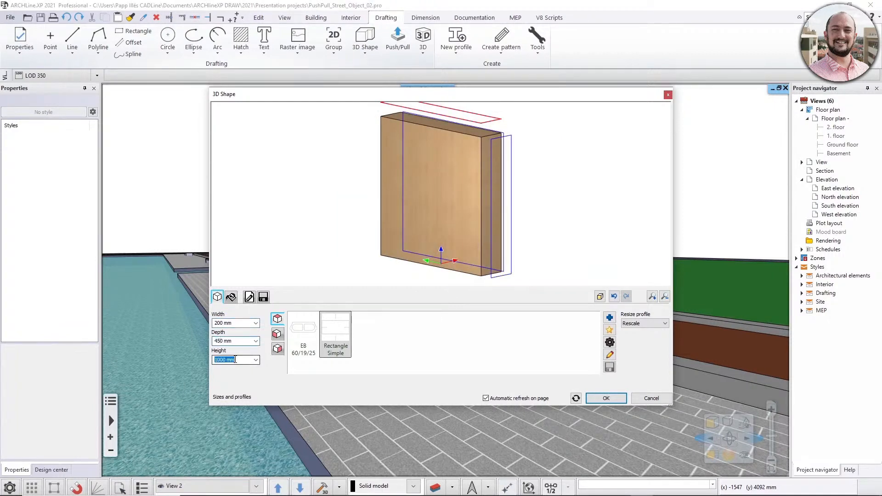
text(400)
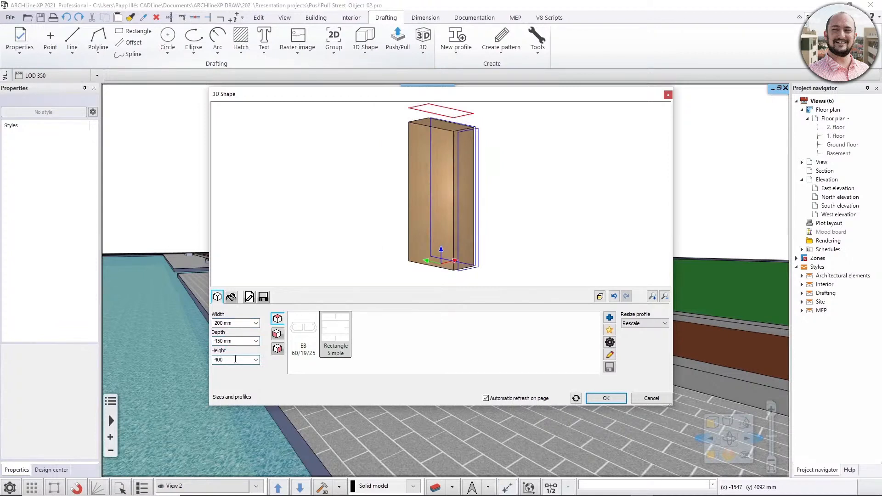
click(240, 341)
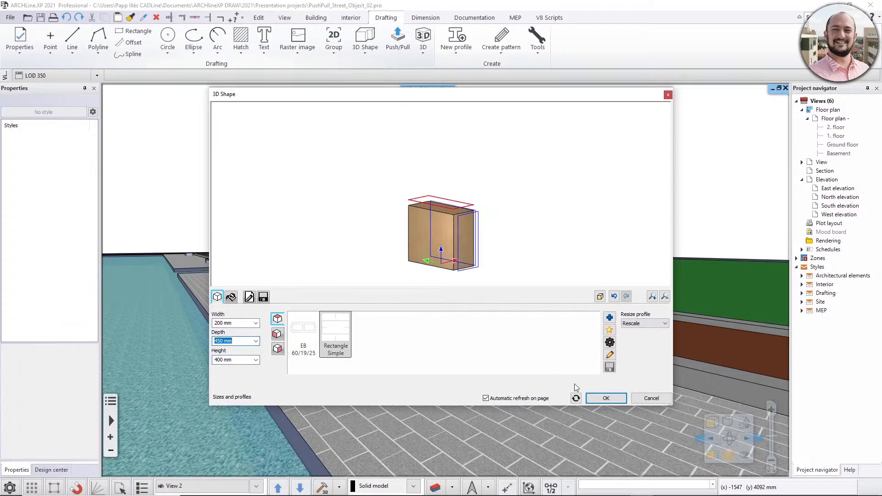
click(601, 398)
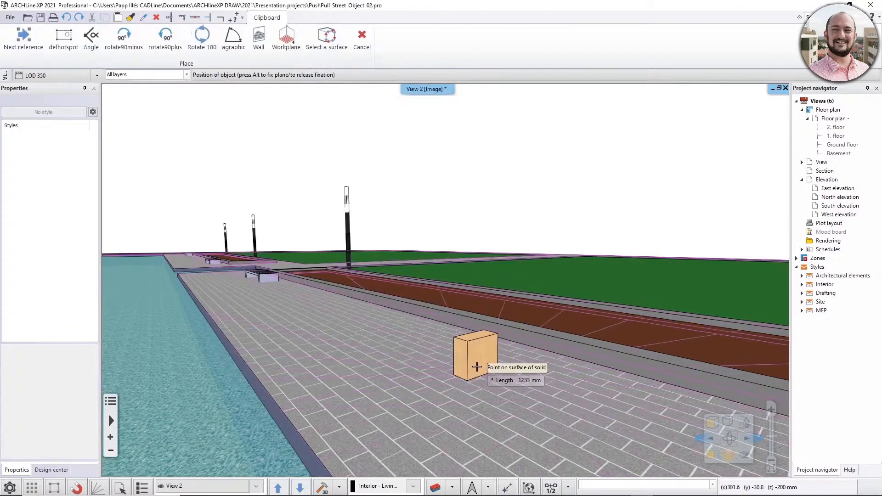
Place a single block on the paved walkway beside the planter and end the placement.
key(Escape)
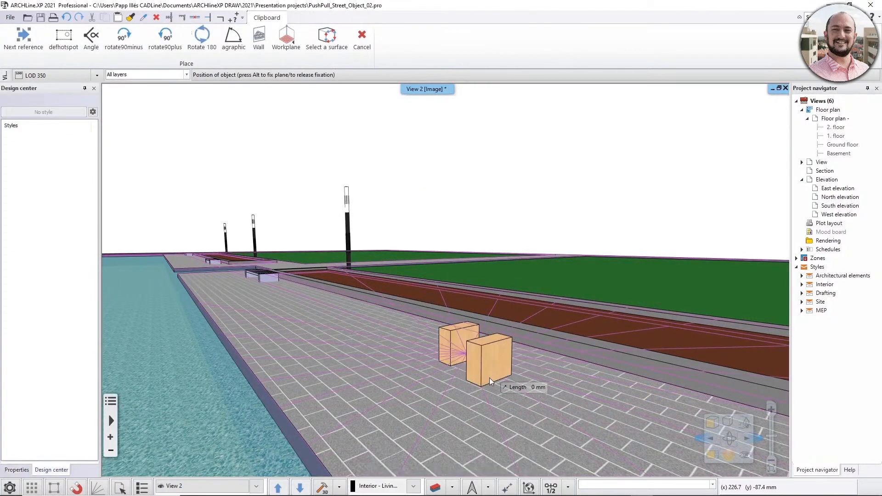
scroll(493, 380, up, 4)
middle_drag(494, 385, 544, 420)
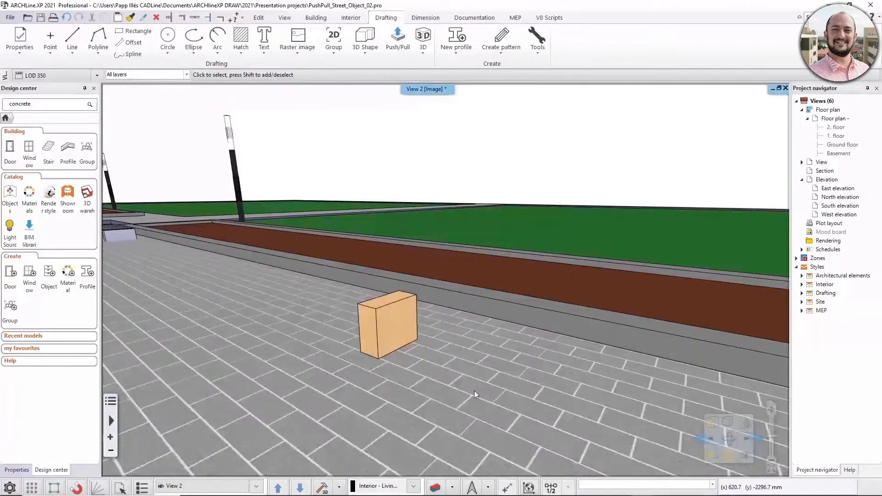
mouse_move(419, 344)
middle_down()
mouse_move(434, 324)
mouse_move(412, 345)
middle_up()
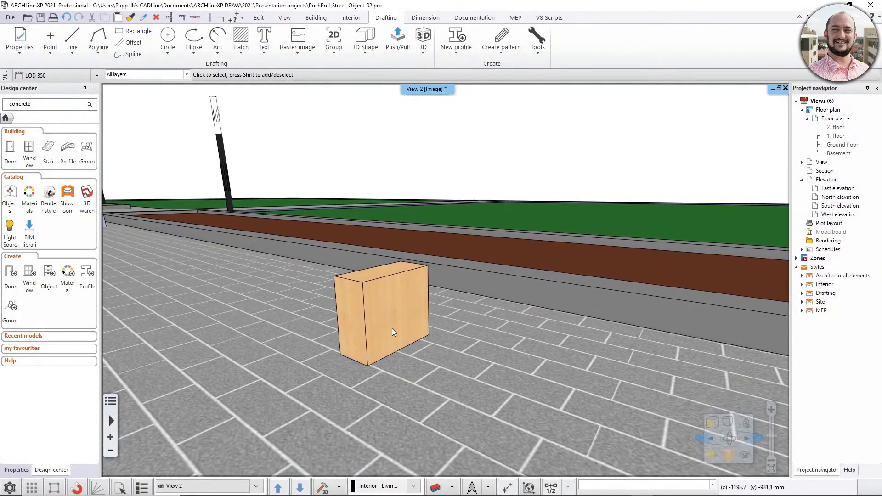
Search the Design center for concrete and replace the block's wood material with Concrete2 on this object only.
click(45, 107)
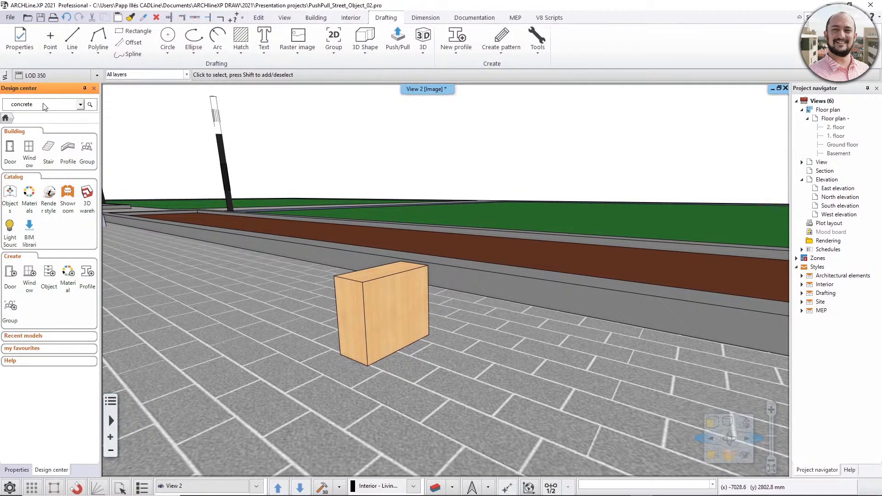
key(Return)
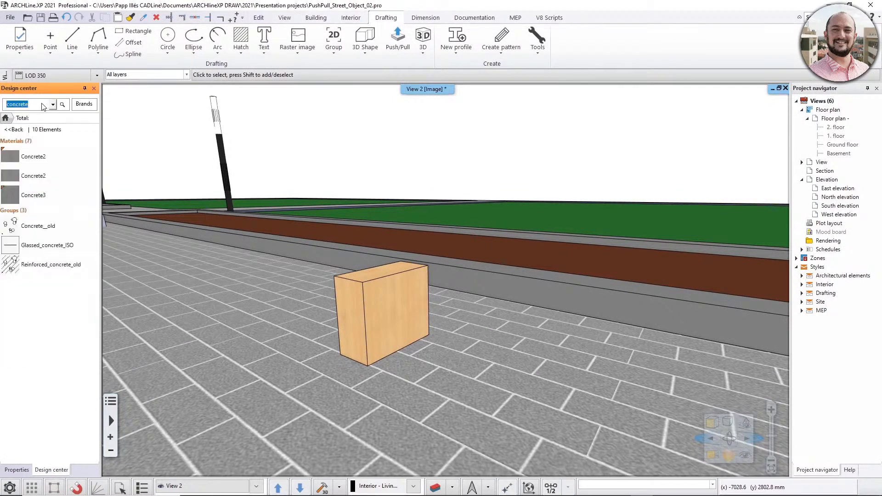
mouse_move(13, 157)
mouse_down()
mouse_move(317, 252)
mouse_move(375, 307)
mouse_up()
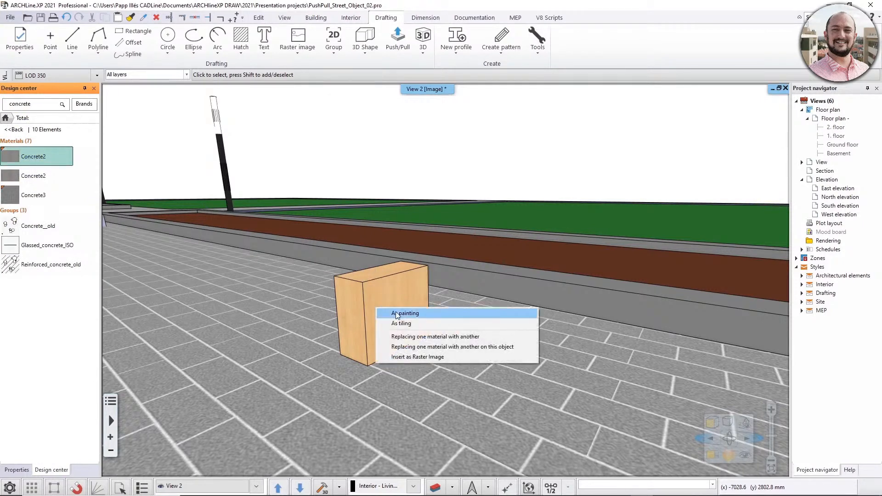
click(390, 347)
scroll(371, 316, up, 3)
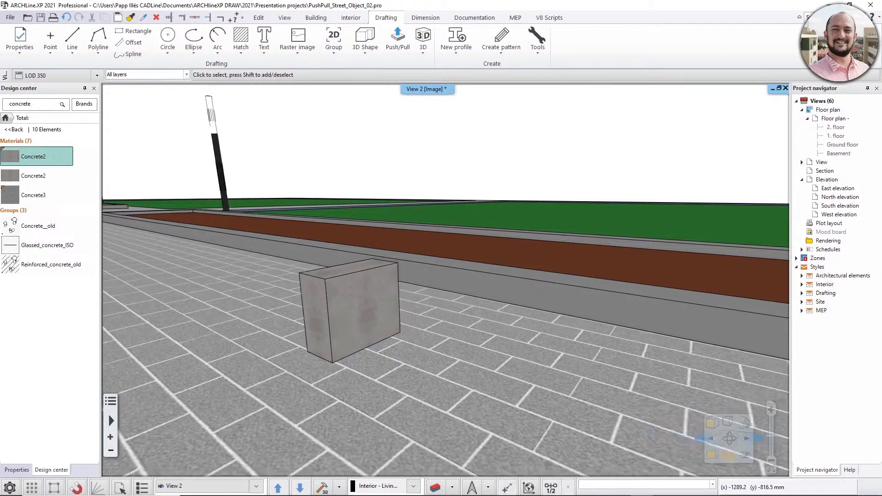
middle_drag(341, 324, 448, 368)
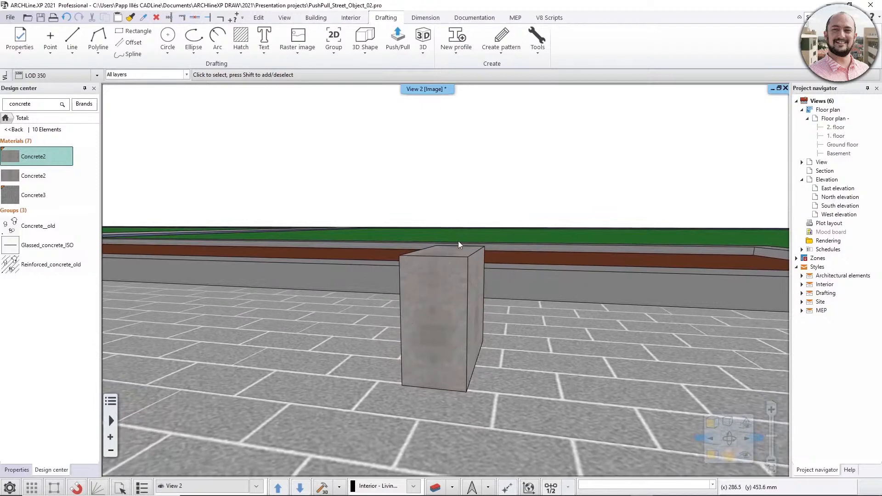
Start a polyline on the block's narrow end face and draw a slanted line about 260 mm long from the bottom edge to the outer vertical edge.
middle_drag(452, 307, 413, 312)
middle_drag(326, 310, 389, 312)
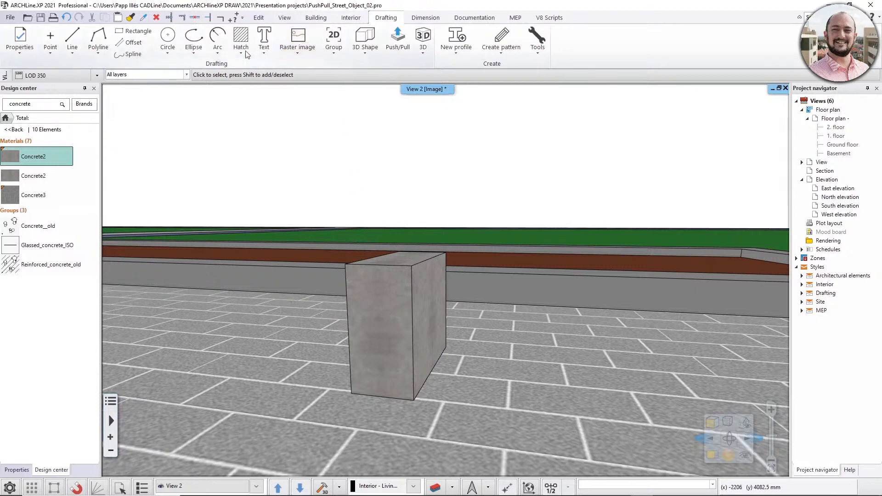
click(98, 35)
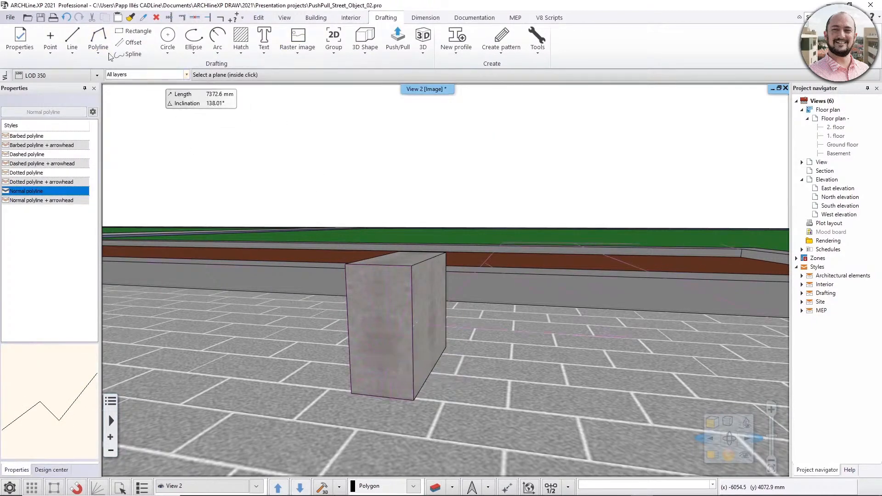
click(401, 349)
click(401, 349)
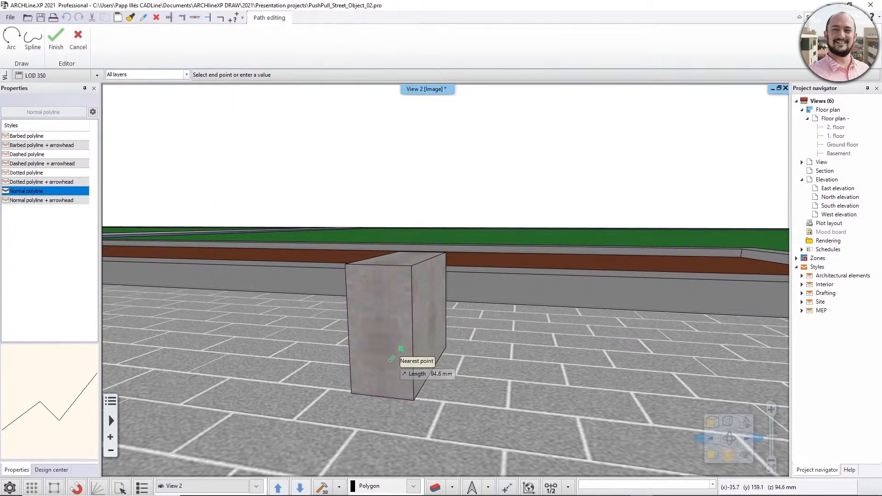
scroll(387, 376, up, 3)
middle_drag(363, 391, 455, 312)
key(Escape)
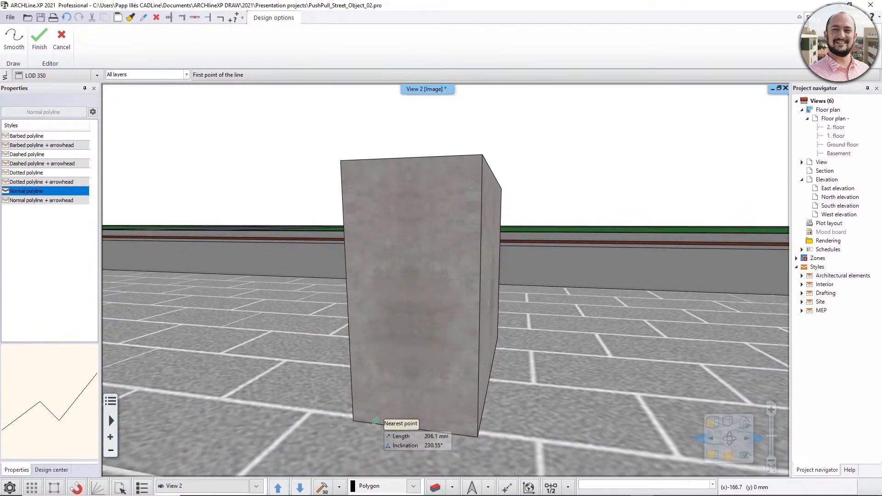
click(373, 422)
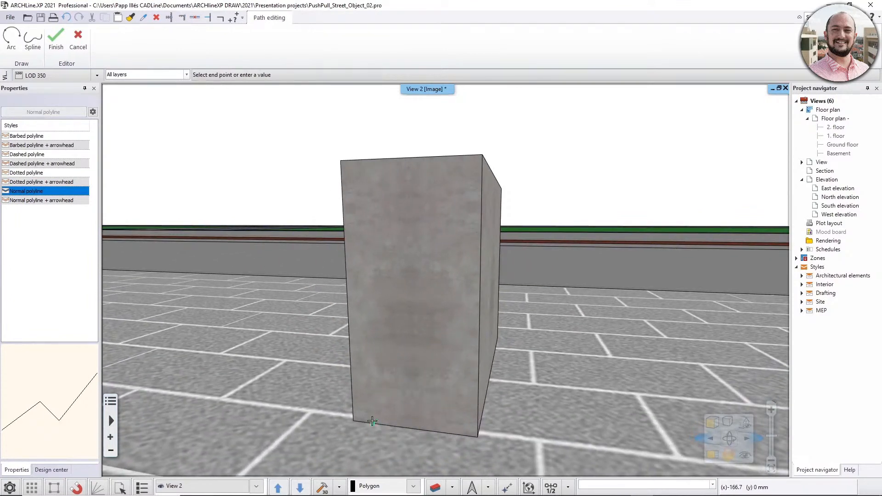
click(345, 255)
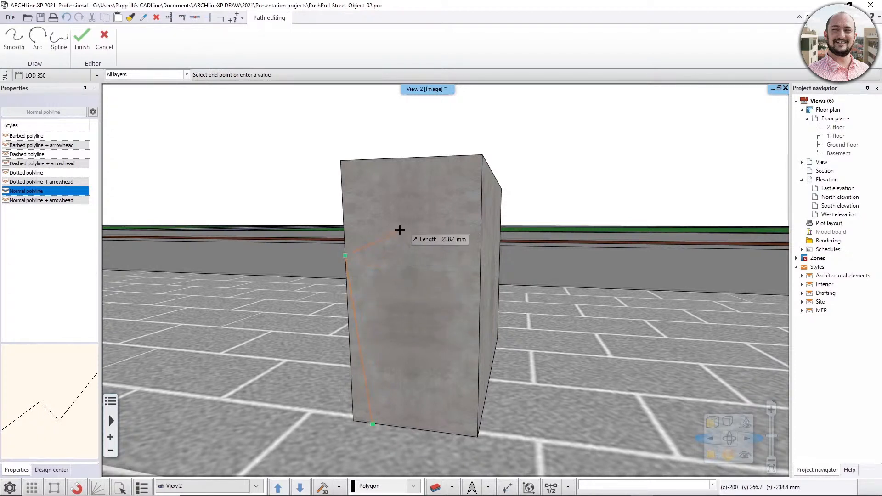
Continue the outline with an outward-bulging arc up to the face's top edge, and extend it along that edge to the far corner.
click(38, 38)
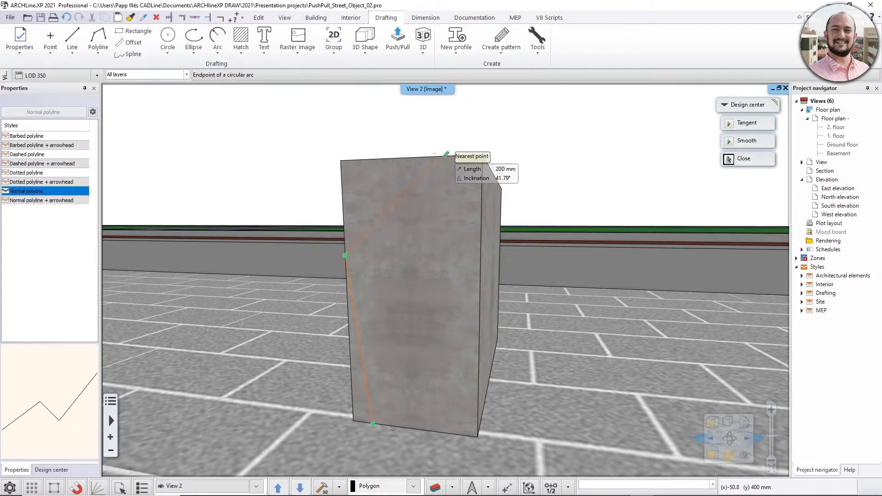
click(445, 155)
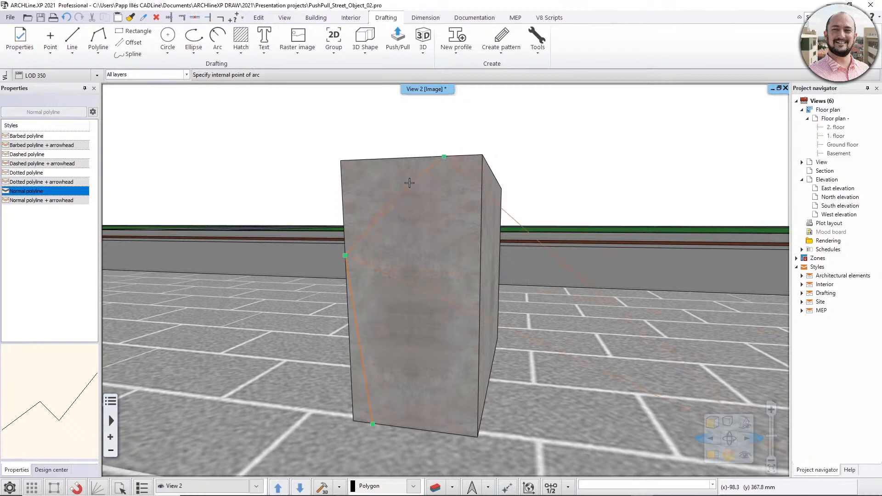
click(381, 178)
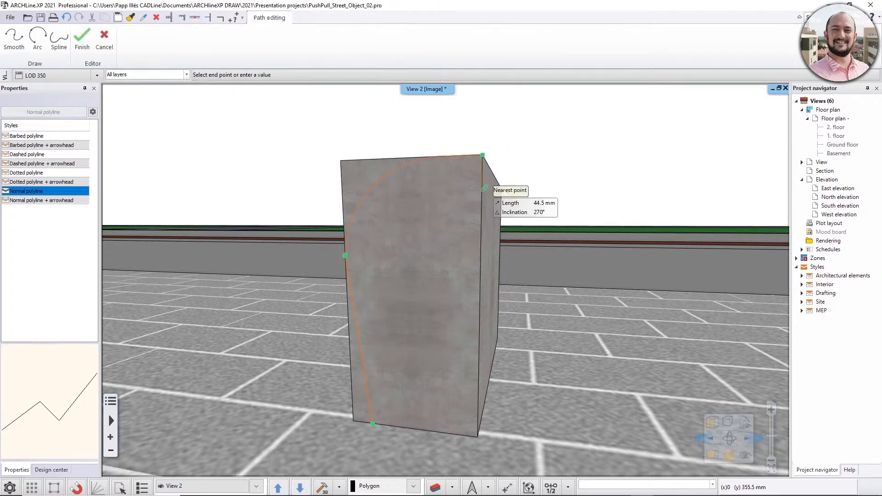
Continue the outline 60 mm down from the top corner, and add a horizontal line inward to the point directly below the outer arc's end.
middle_drag(484, 189, 469, 196)
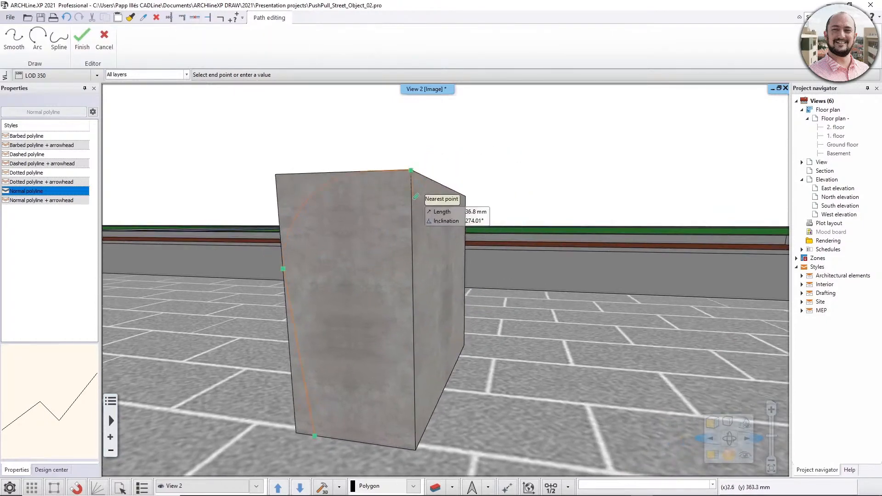
middle_drag(415, 197, 419, 198)
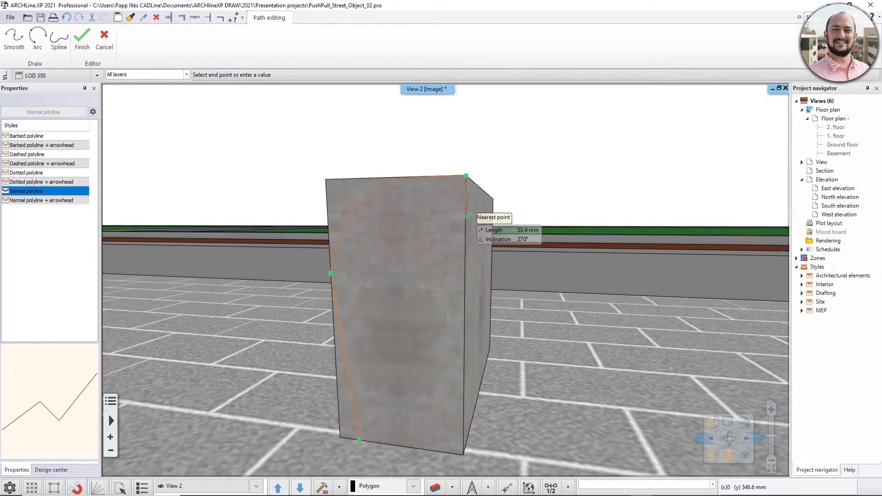
text(60)
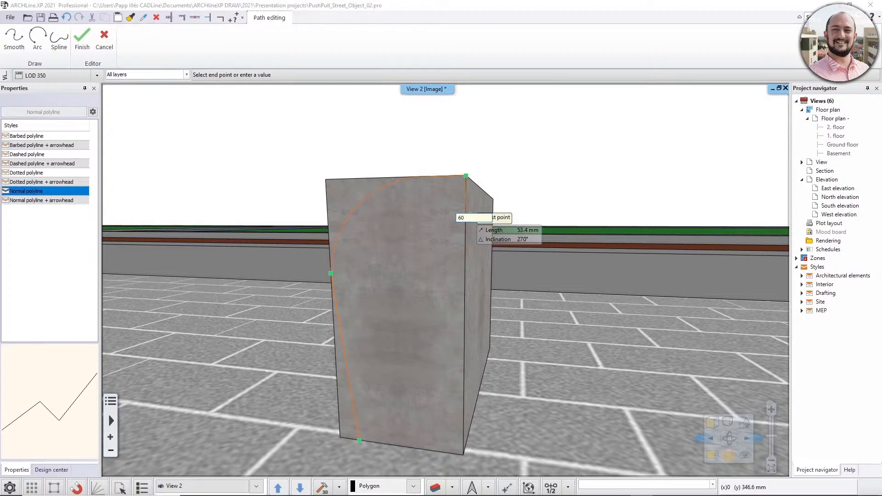
key(Return)
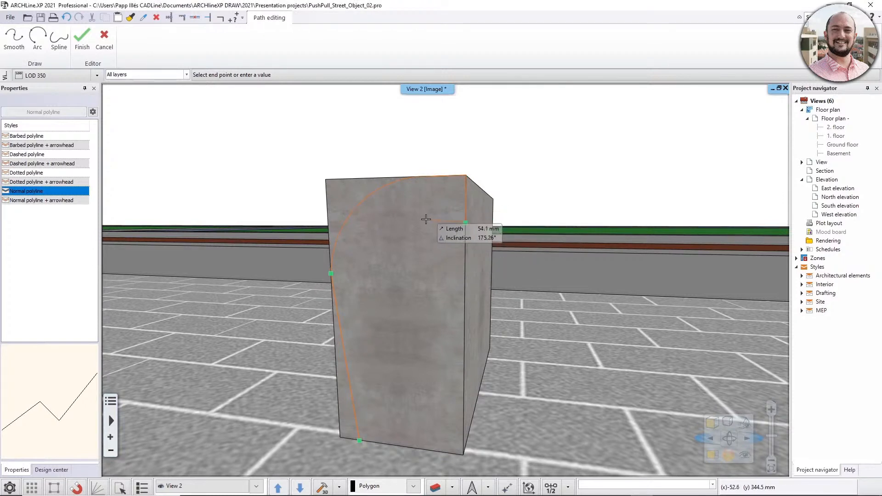
middle_drag(428, 221, 492, 244)
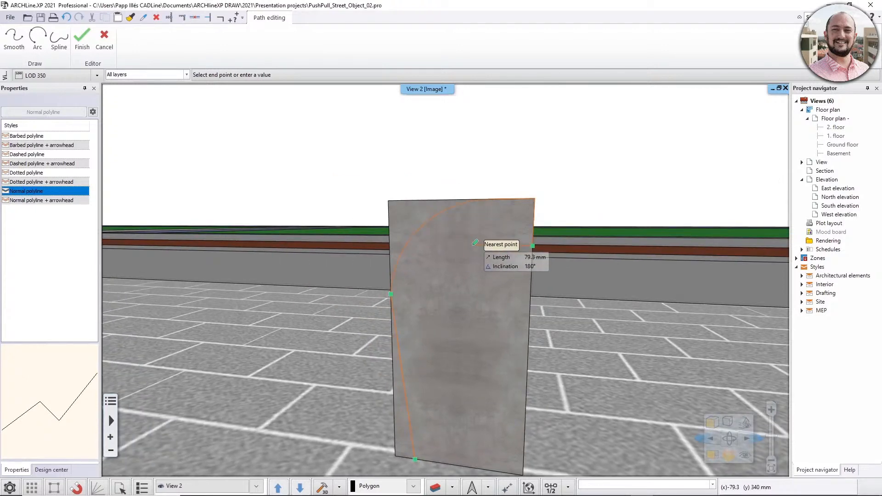
click(494, 200)
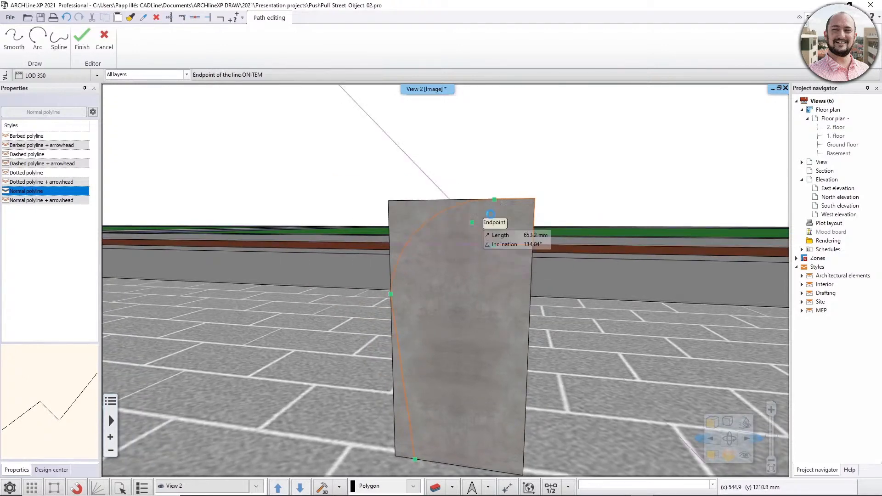
Add an inner arc curving down from the end of the short horizontal line, roughly parallel to the outer arc.
middle_drag(569, 246, 455, 257)
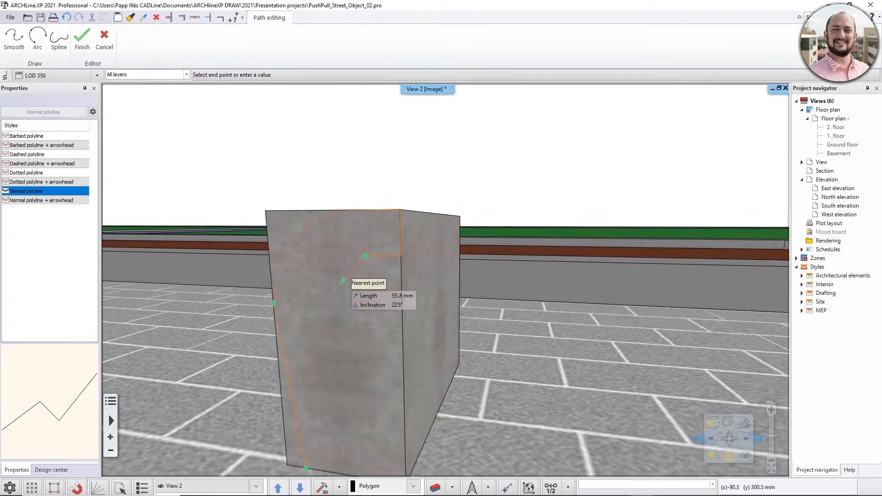
middle_drag(342, 281, 413, 244)
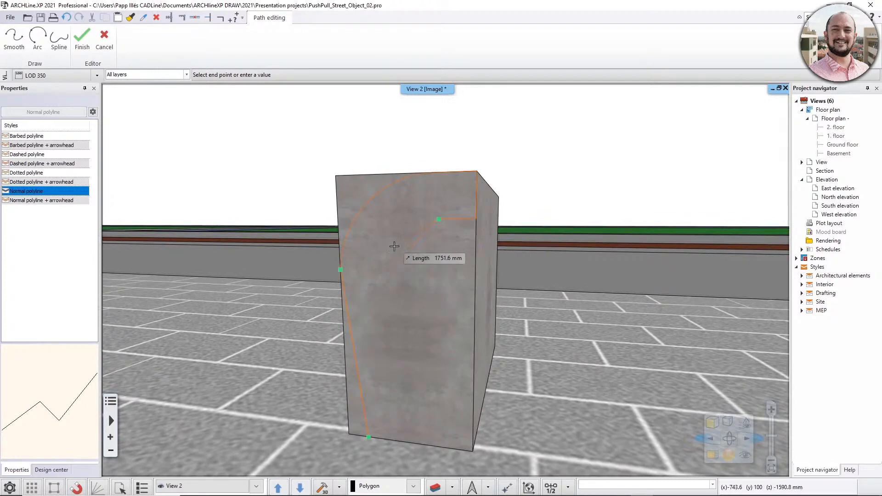
click(37, 44)
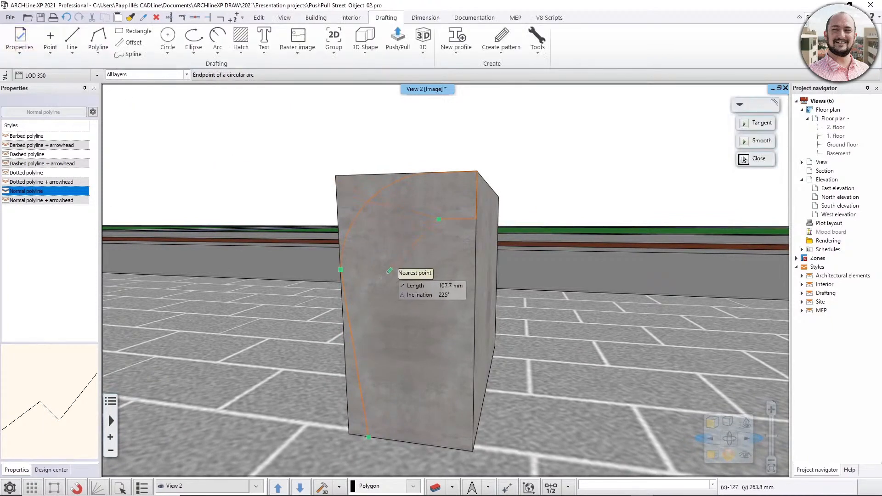
click(387, 272)
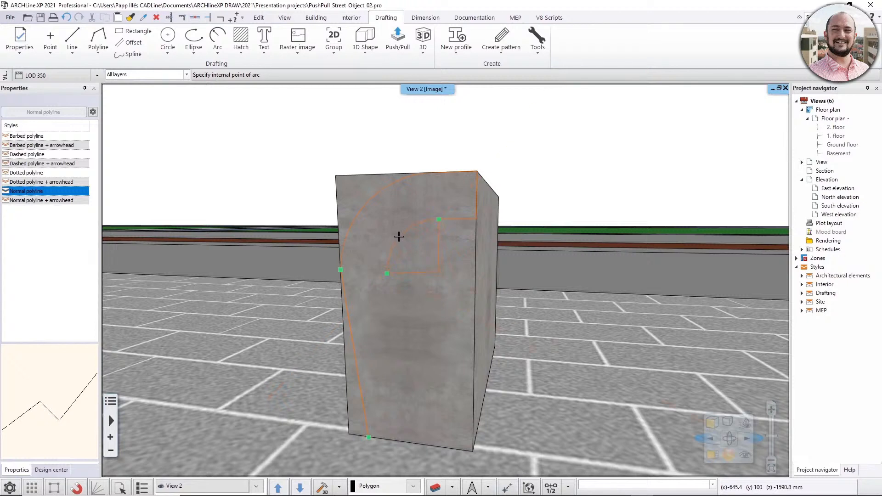
click(398, 236)
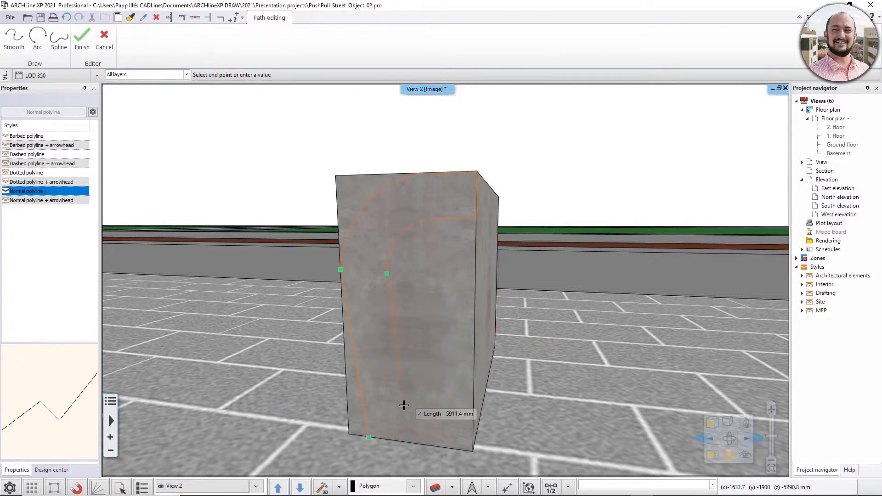
Draw the inner slanted line down to the face's bottom edge and finish the polyline.
click(408, 442)
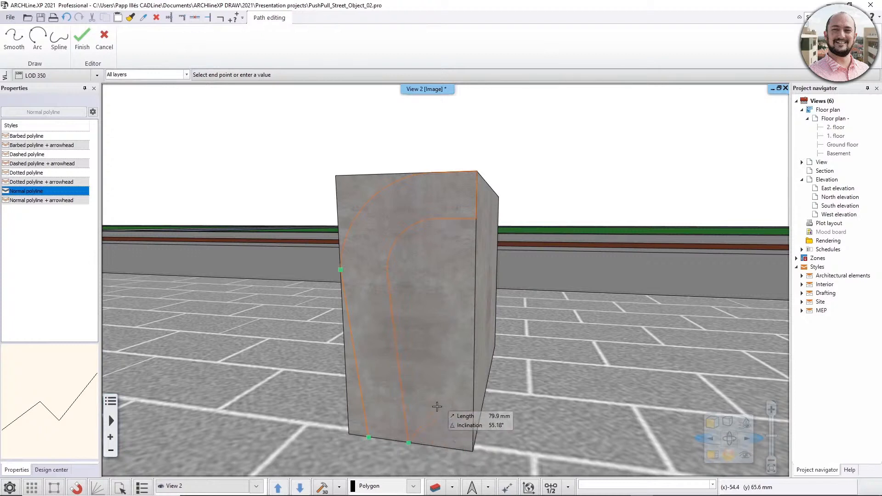
key(Return)
key(Escape)
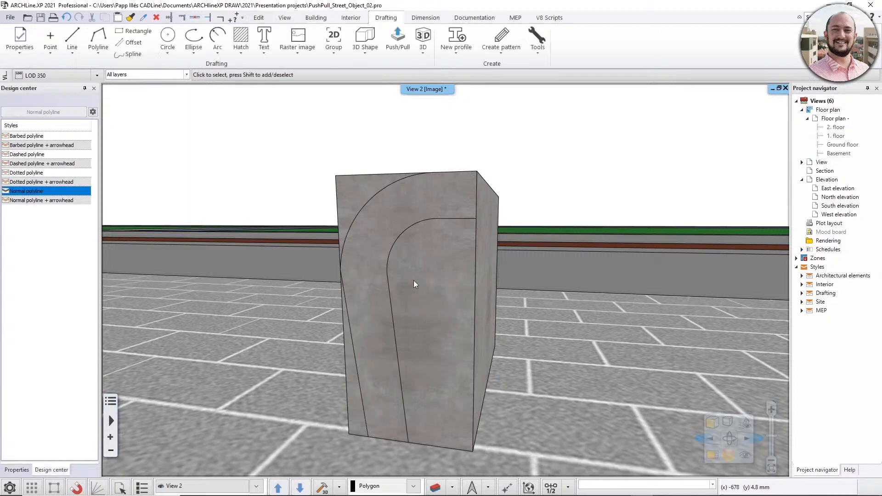
Try to remove the area inside the inner curve with Push/Pull in two stages, 225 mm deep and through the remaining depth.
scroll(412, 289, down, 4)
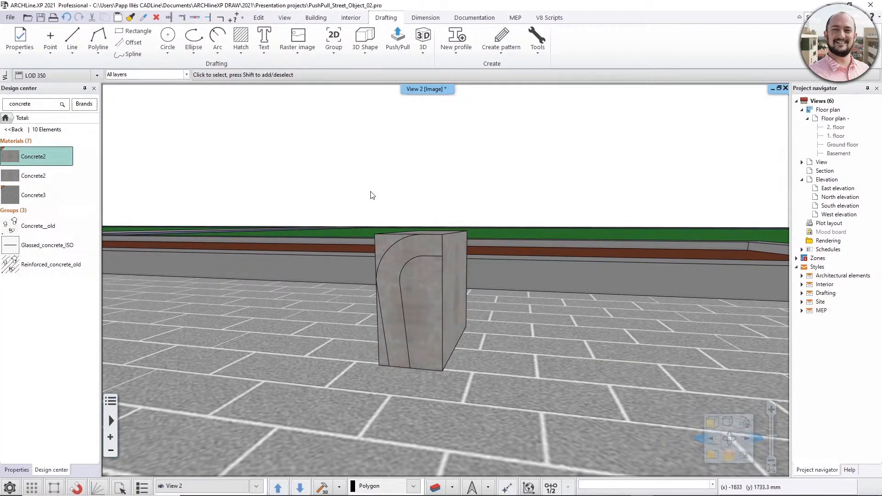
click(403, 57)
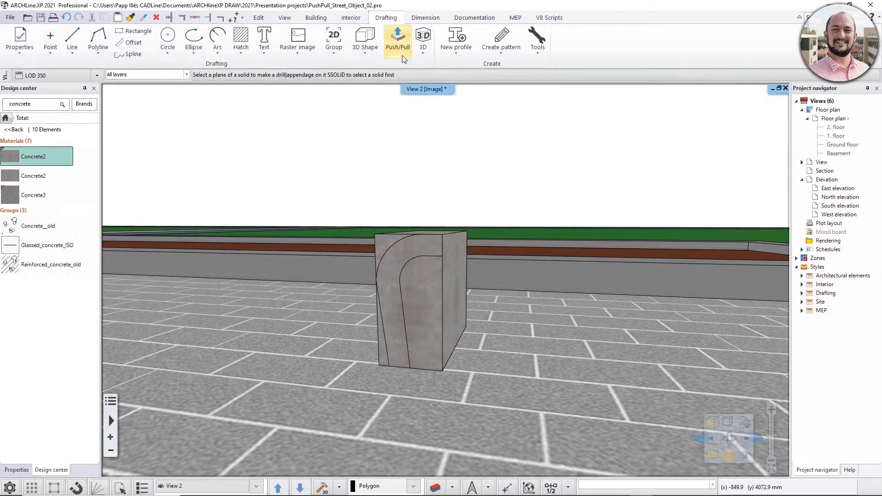
click(429, 288)
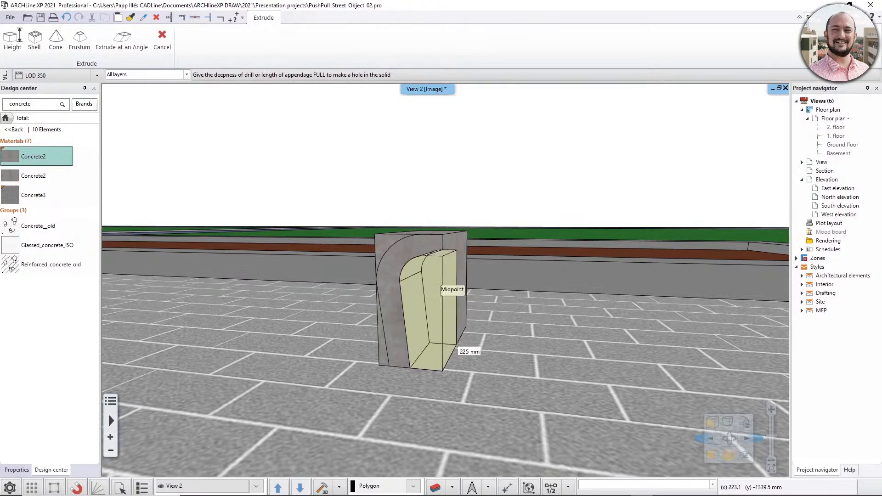
click(458, 343)
middle_drag(473, 314, 421, 308)
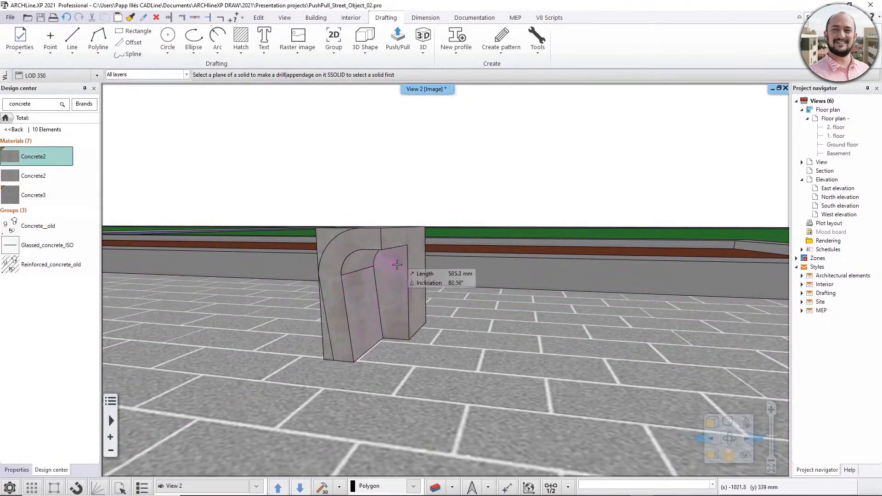
click(393, 307)
click(418, 301)
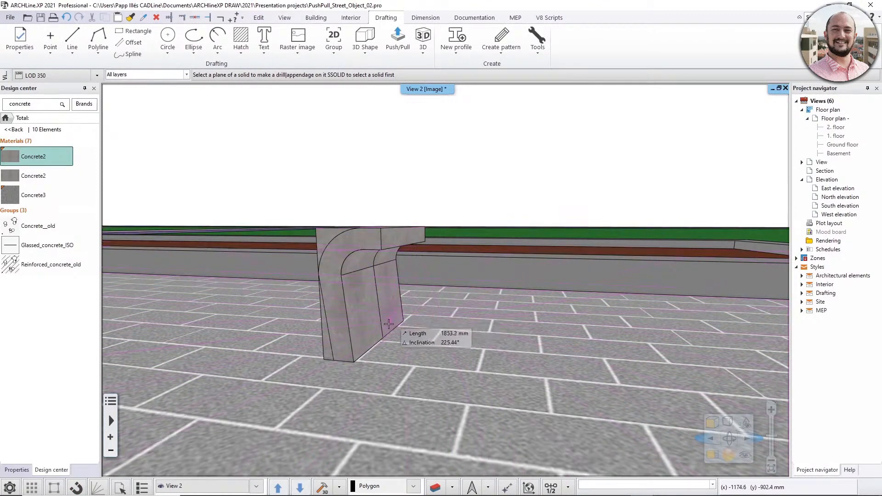
Undo the two partial cuts and Push/Pull the area inside the inner curve through the block's full depth.
click(467, 307)
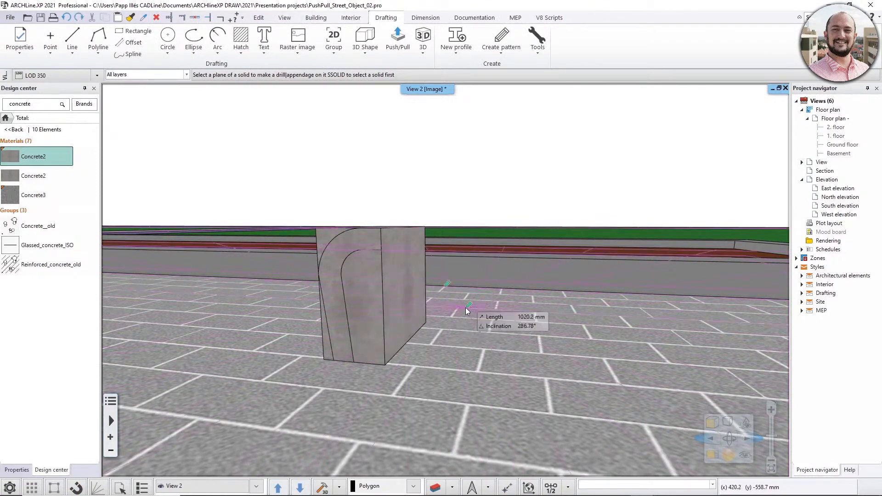
click(369, 294)
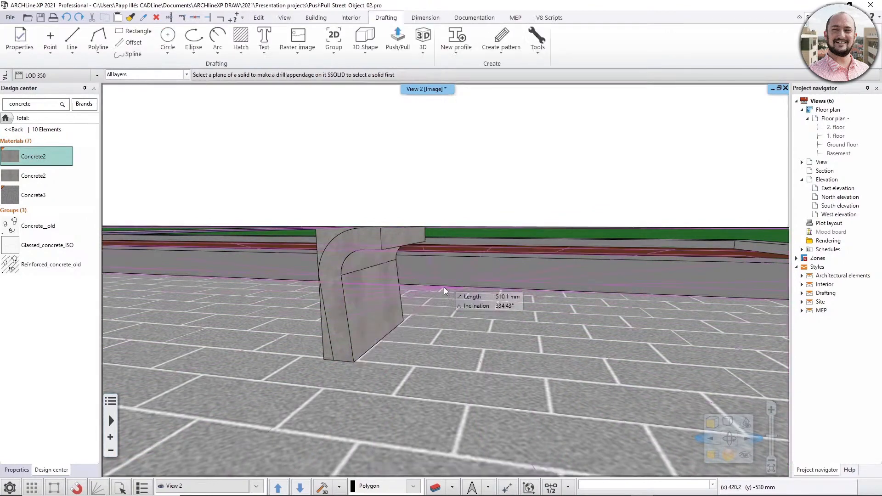
Cut away the corner outside the outer arc and the wedge outside the slanted line through the full depth with Push/Pull, and end the command.
middle_drag(440, 294, 523, 299)
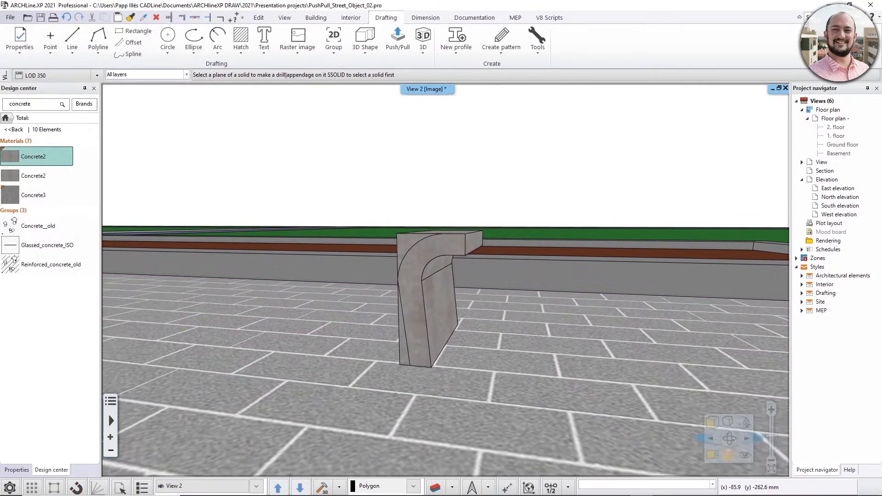
click(409, 243)
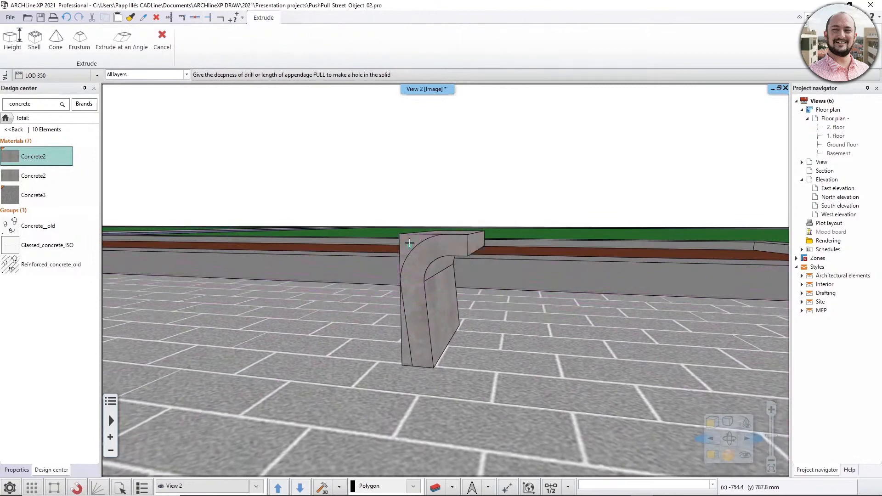
click(485, 231)
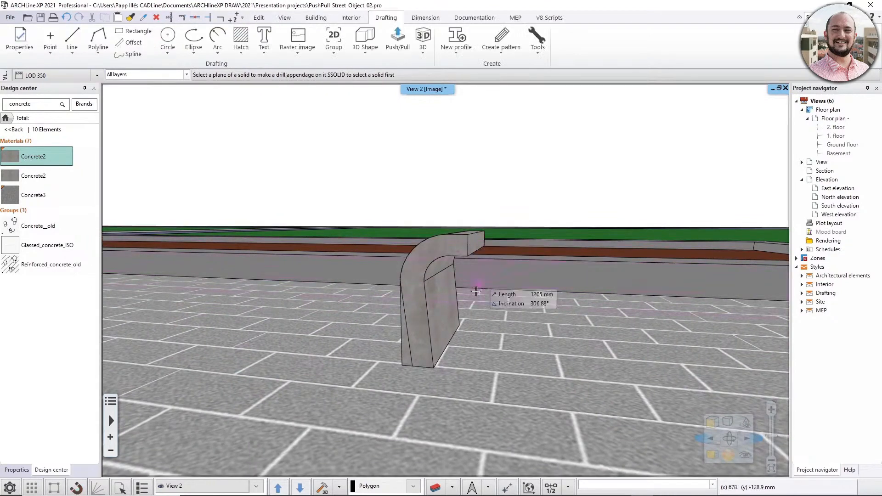
click(411, 353)
click(479, 314)
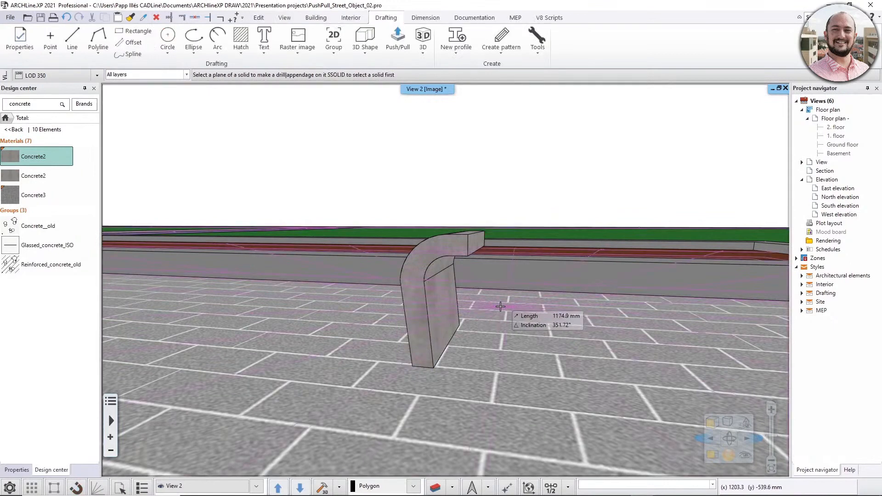
middle_drag(481, 314, 489, 317)
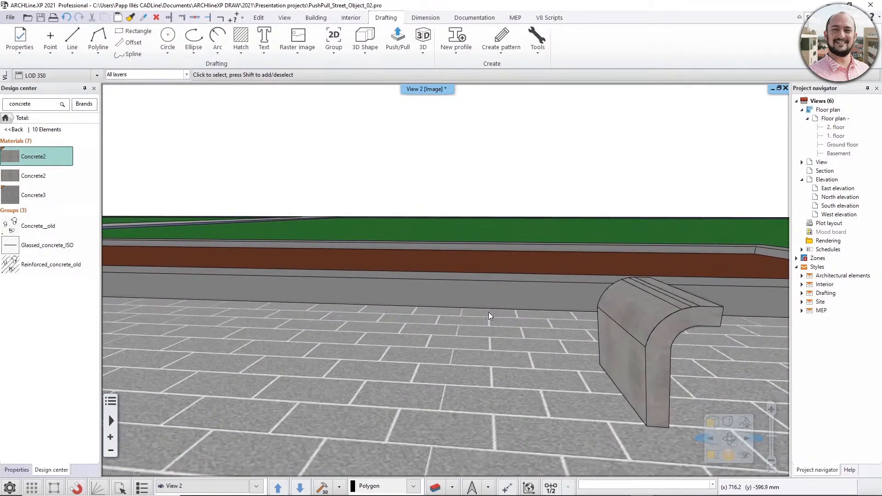
middle_drag(622, 348, 446, 329)
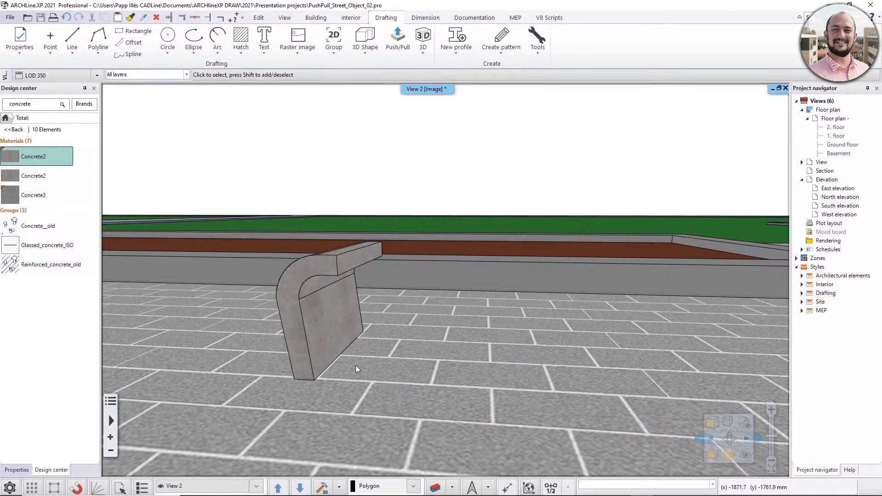
Start a new 3D shape by block and set its width to 680 mm.
middle_drag(470, 369, 457, 346)
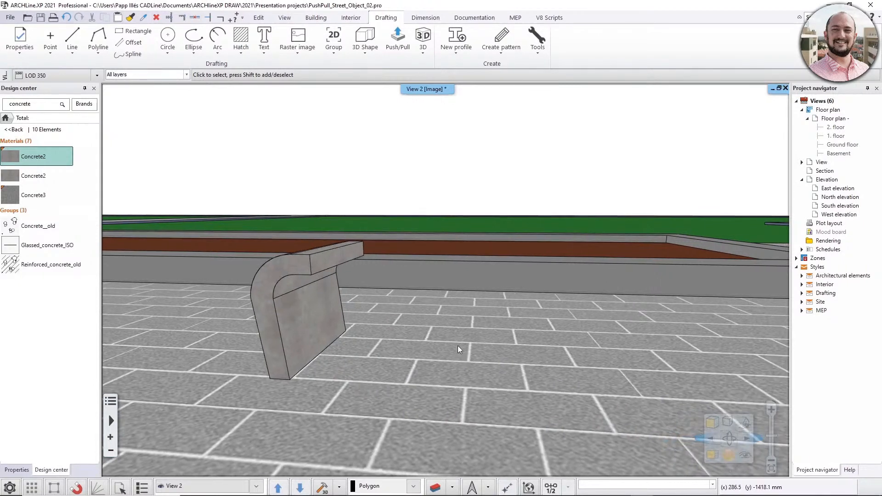
click(365, 54)
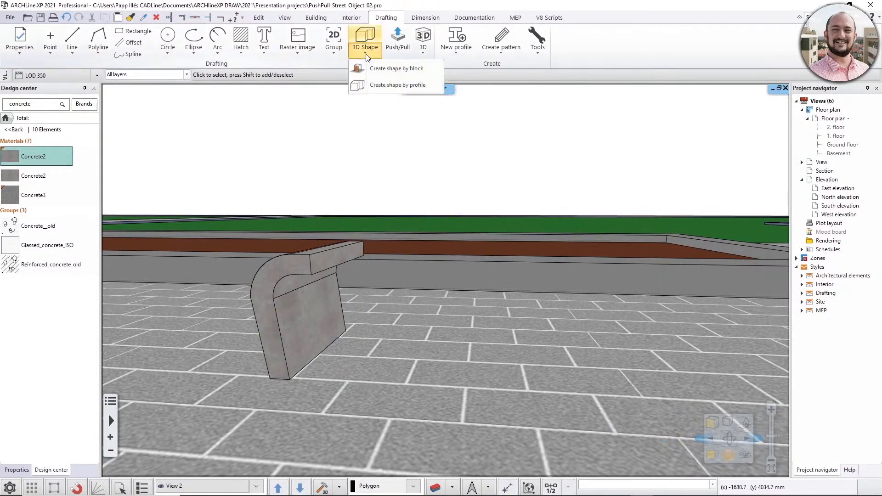
click(390, 68)
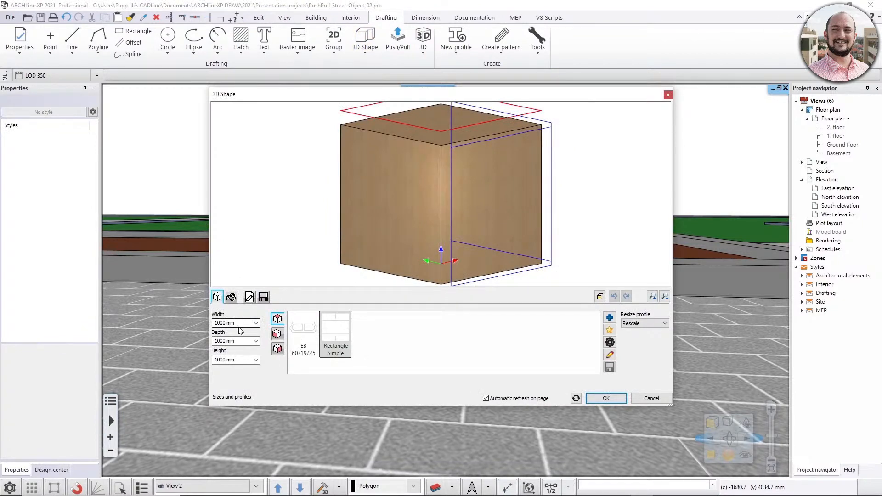
click(242, 322)
text(680)
key(Return)
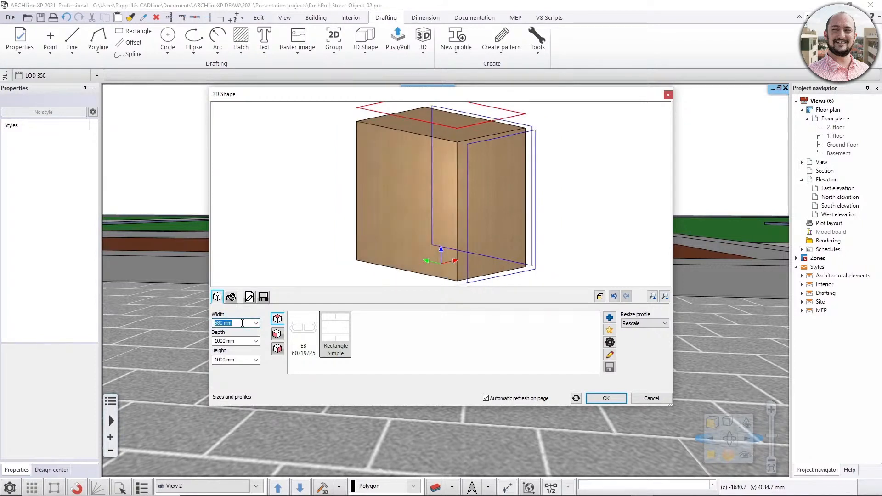
Set the block's depth to 450 mm and its height to 60 mm.
click(239, 341)
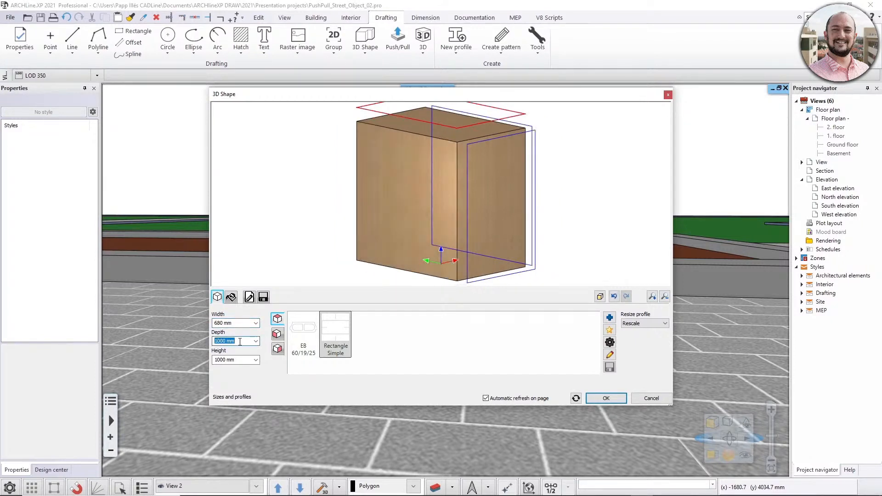
text(450)
key(Return)
click(234, 359)
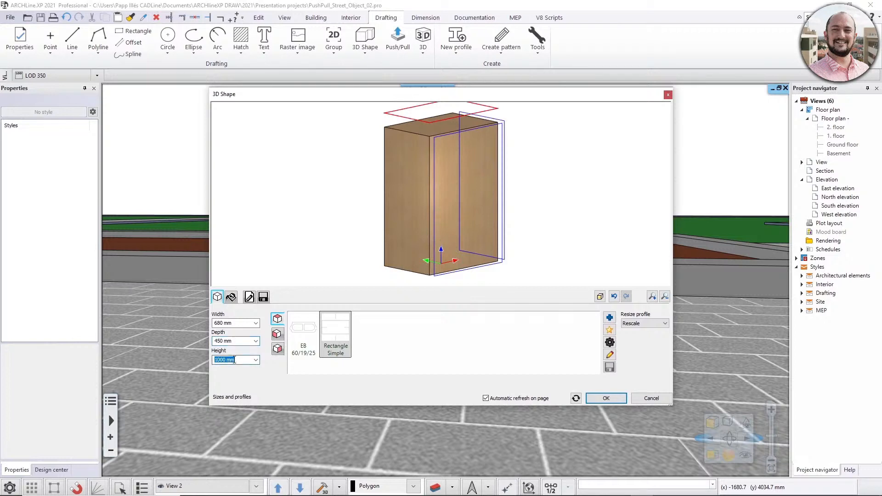
text(60)
key(Return)
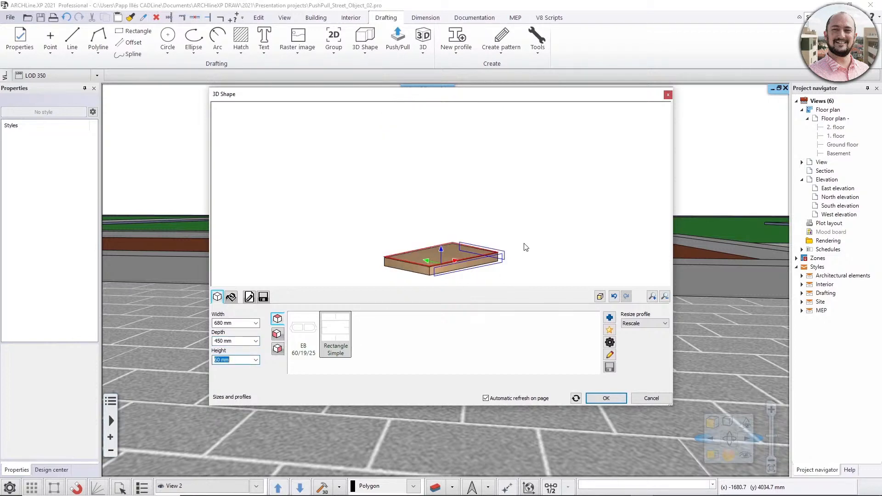
drag(526, 247, 367, 285)
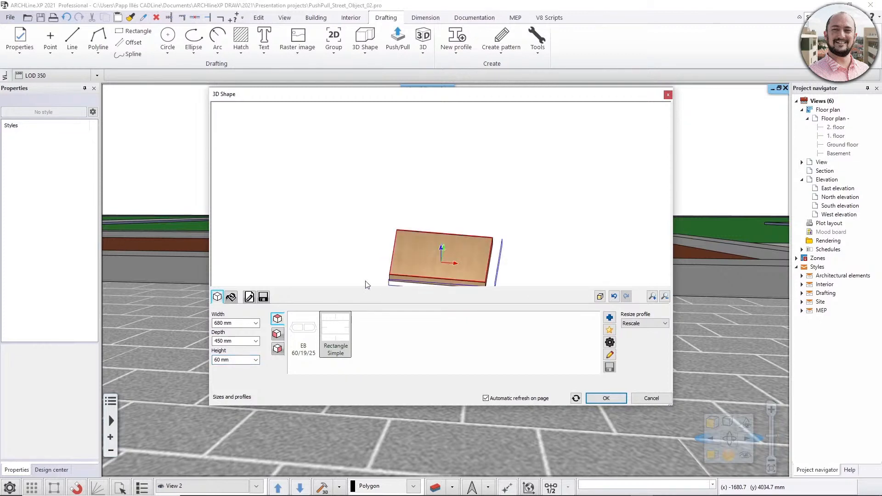
scroll(404, 240, up, 5)
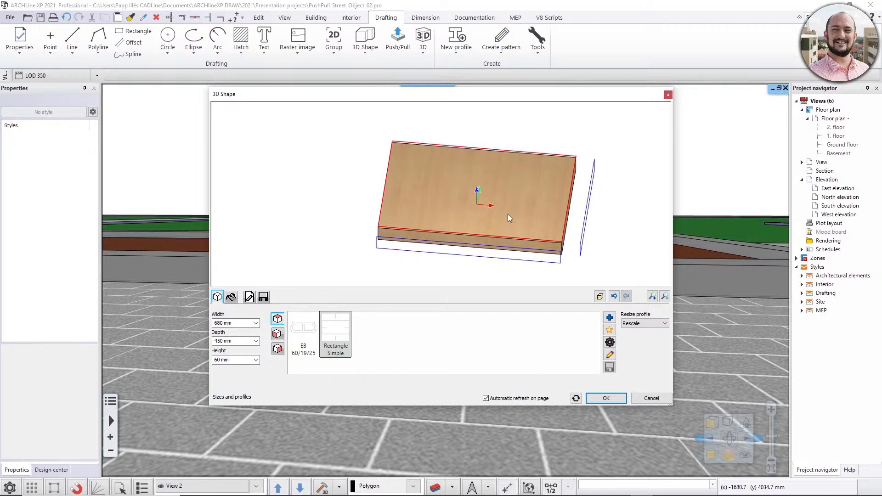
Give the whole block the 001acajou material from the Softwoods group of the Wood materials.
click(231, 297)
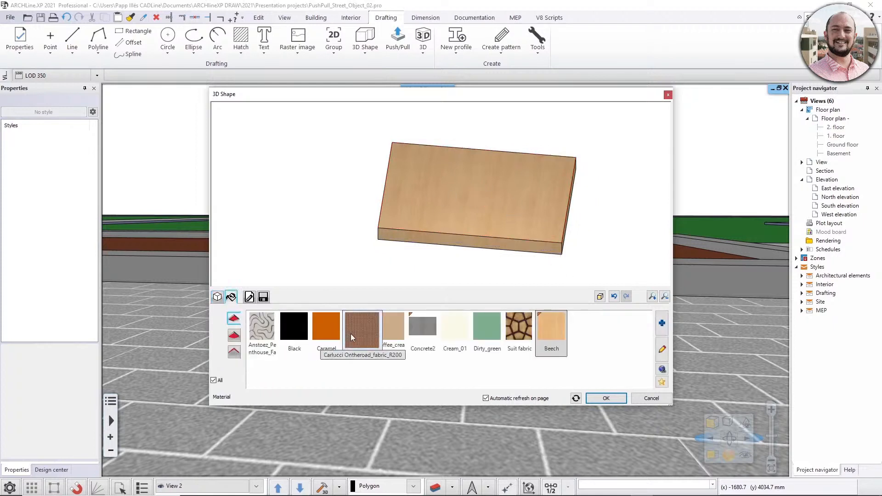
click(661, 322)
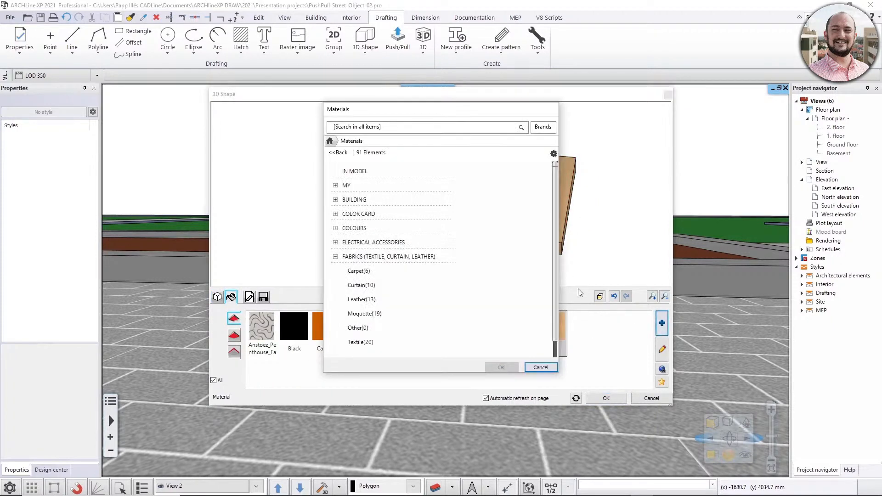
click(336, 256)
scroll(385, 300, down, 3)
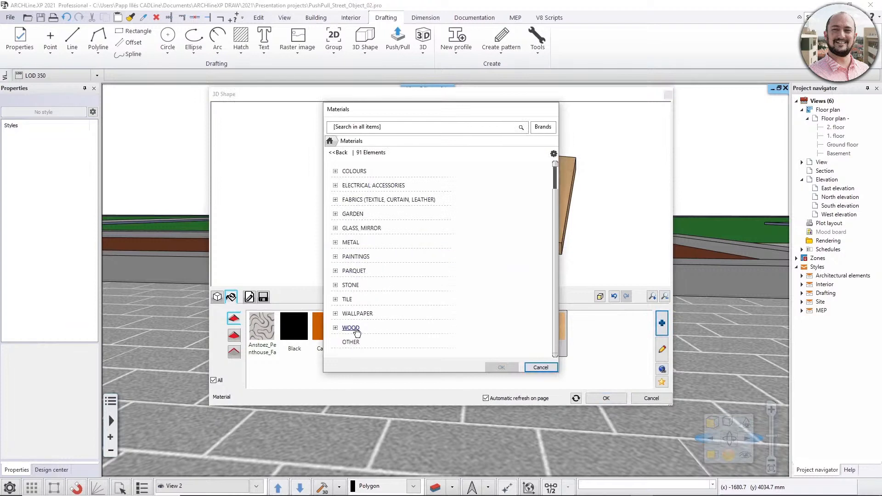
click(414, 329)
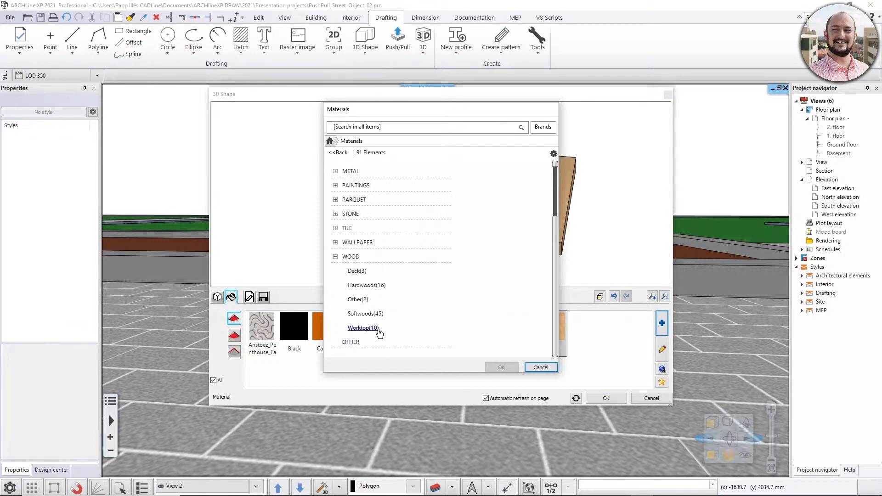
click(407, 312)
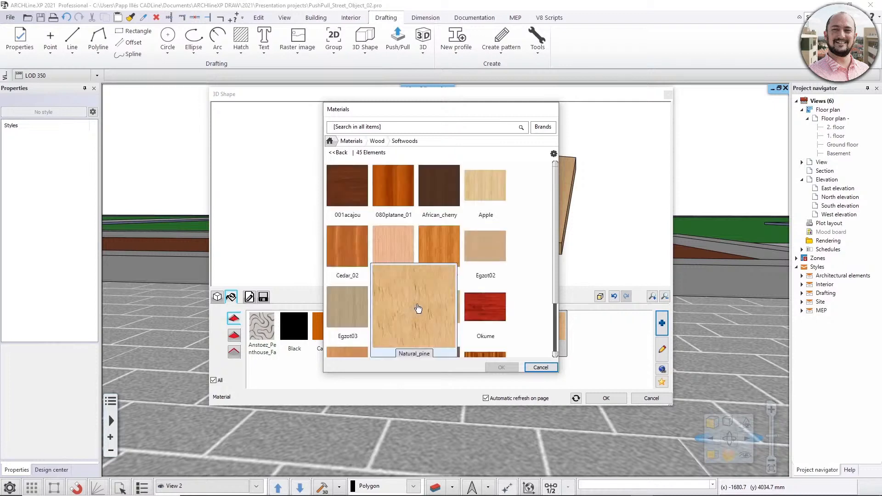
click(359, 199)
click(501, 367)
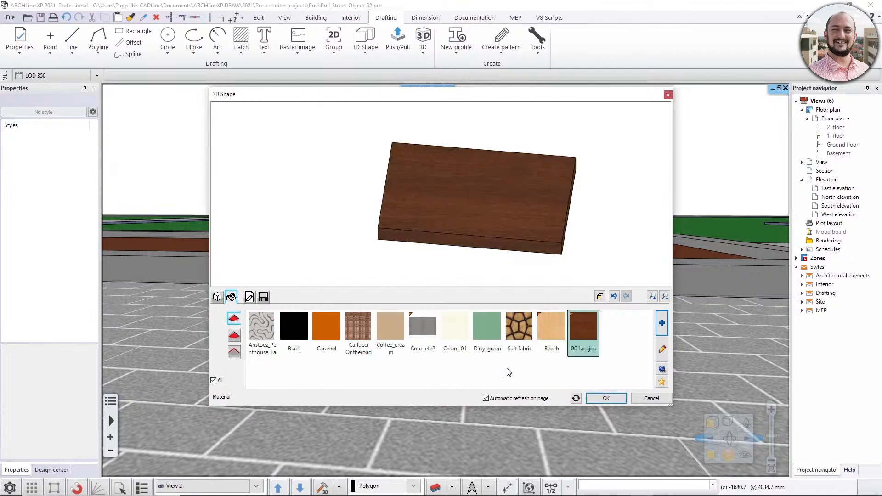
Accept the block settings and place the wooden board on the paving beside the curved concrete part.
drag(528, 244, 505, 211)
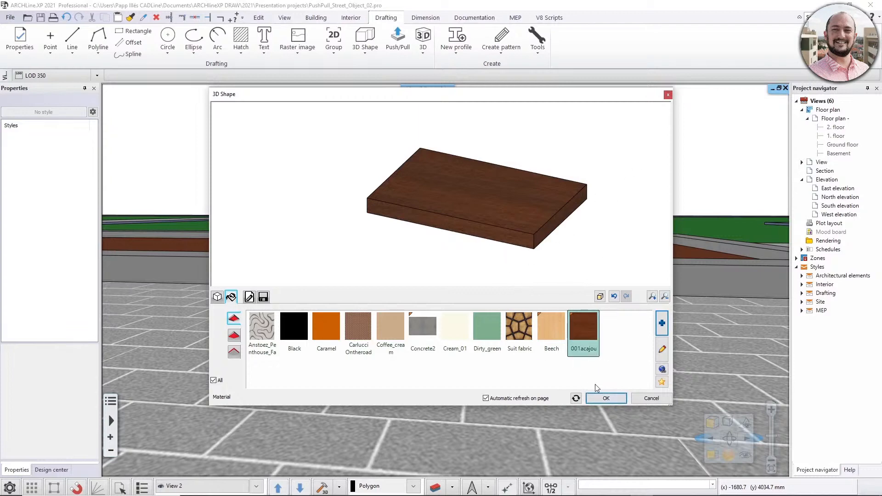
click(605, 398)
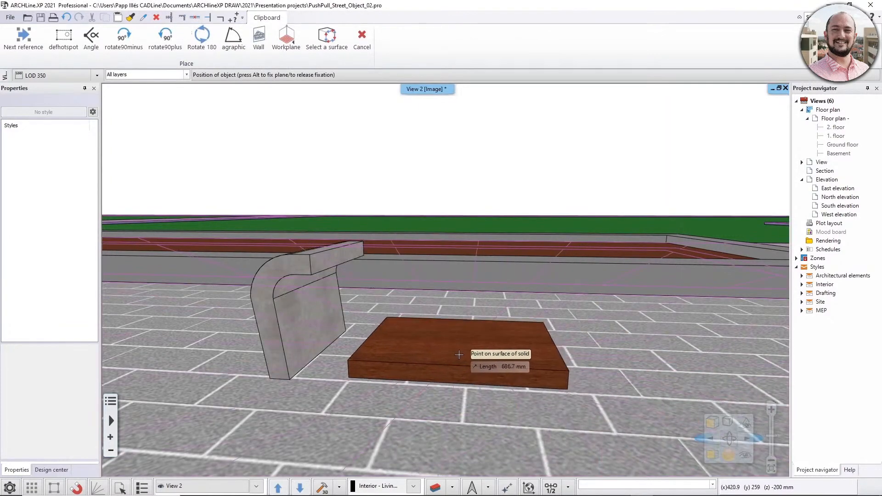
click(494, 353)
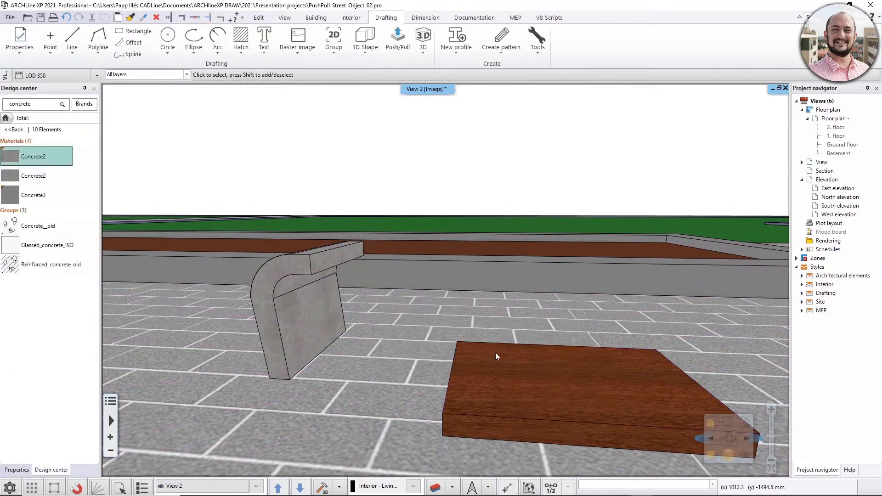
Move the wooden board by its upper rear corner onto the rear upper endpoint of the concrete part, and deselect it.
middle_drag(495, 353, 541, 348)
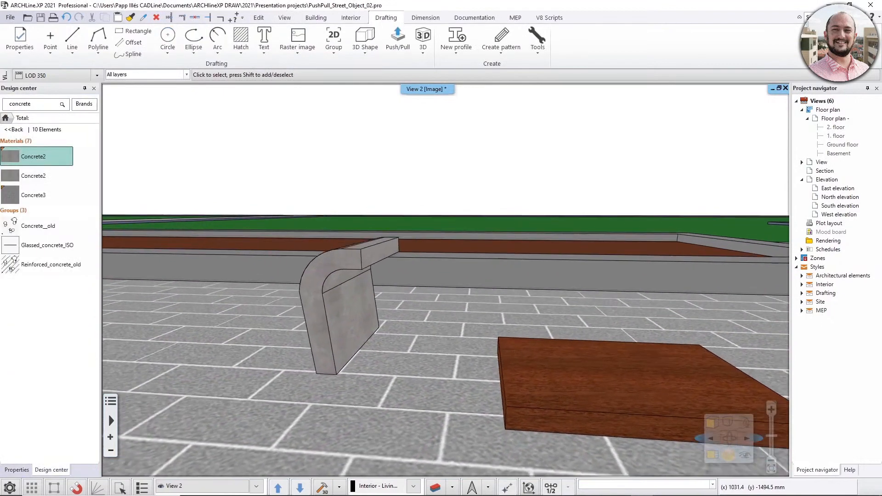
click(530, 375)
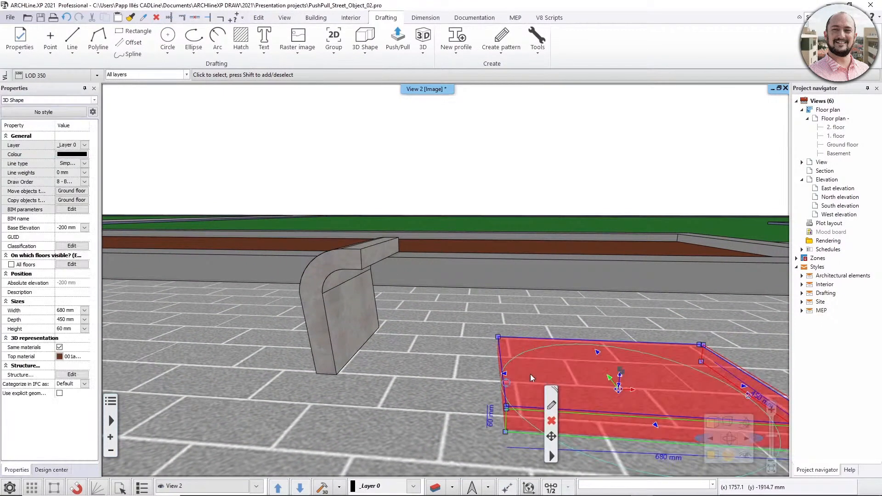
click(499, 339)
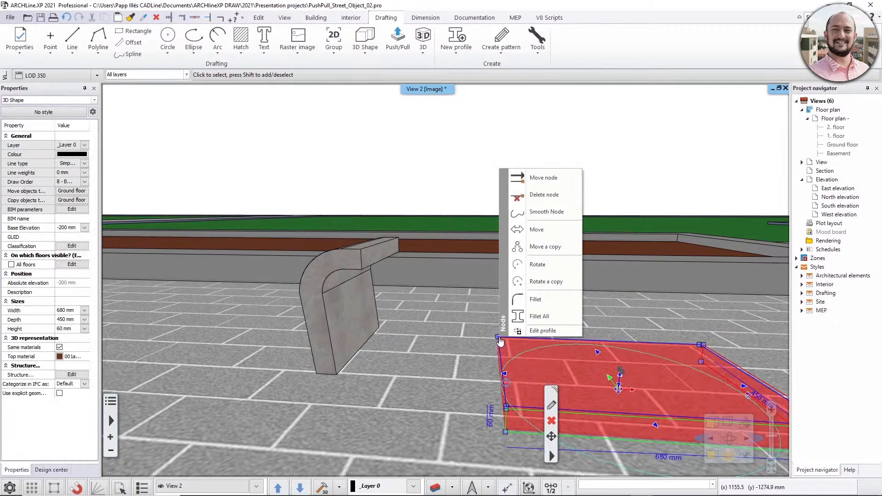
click(558, 235)
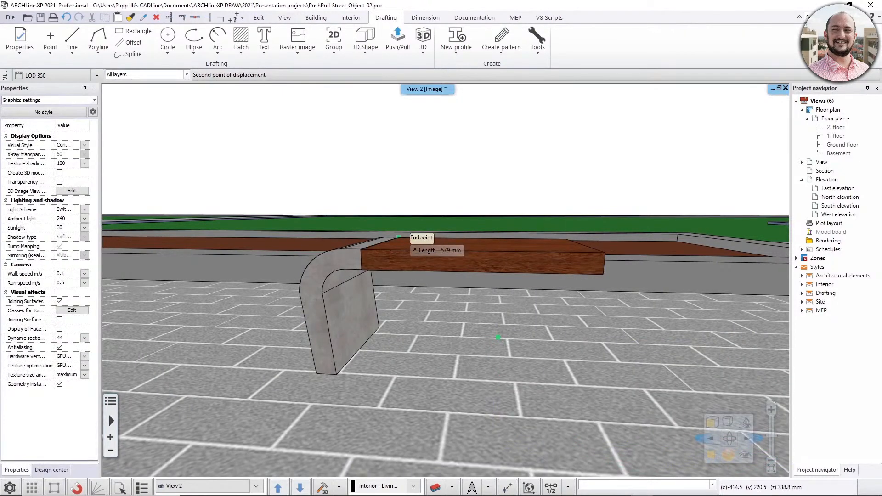
click(397, 237)
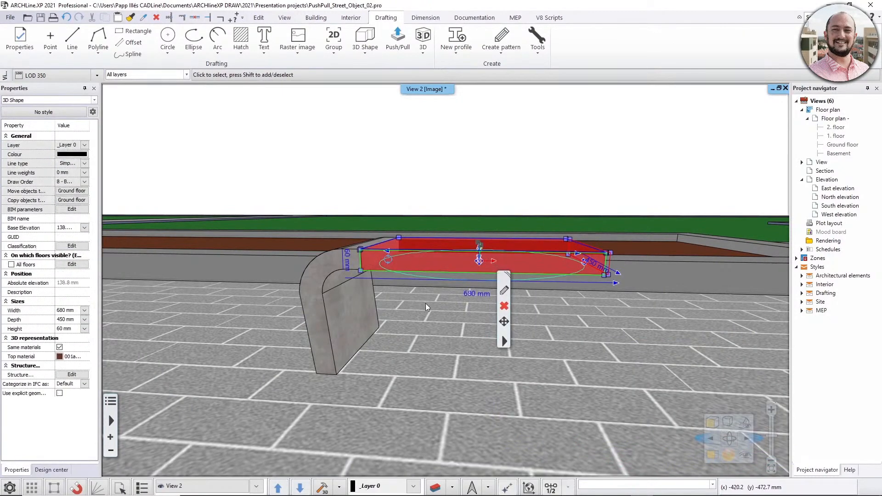
key(Escape)
Save the curved concrete part as a library object named "Concrete bench part" in category MY, sub category Bench parts, with generic producer.
middle_drag(453, 257, 401, 291)
scroll(405, 305, down, 3)
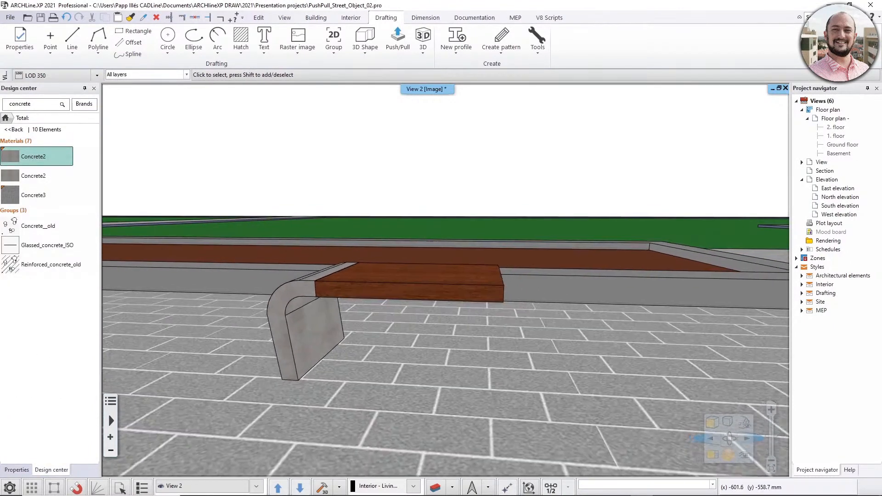
middle_drag(425, 296, 419, 302)
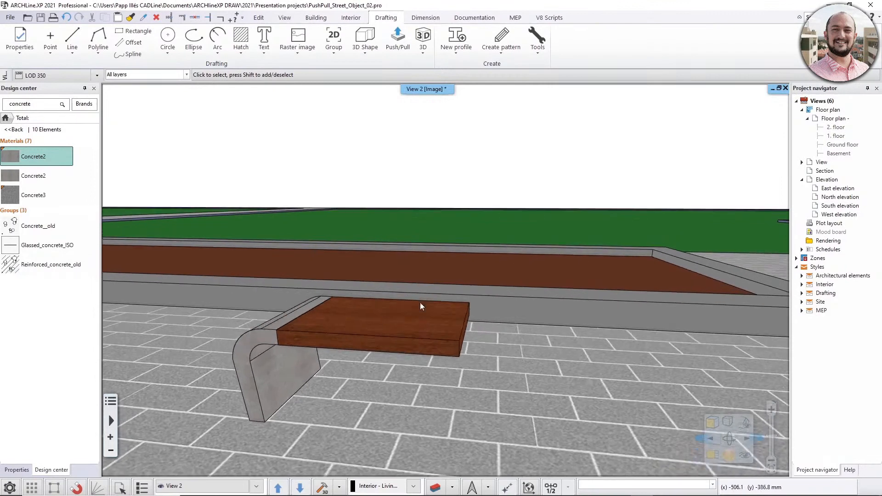
scroll(419, 303, down, 1)
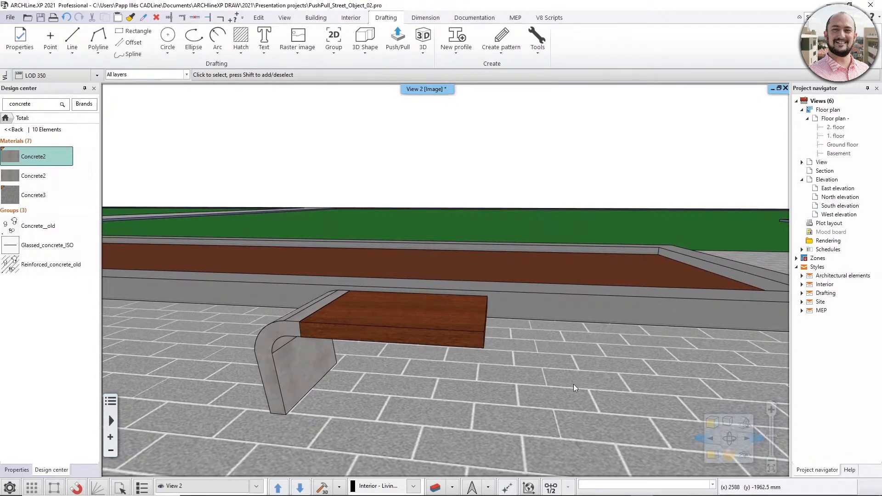
middle_drag(536, 390, 539, 387)
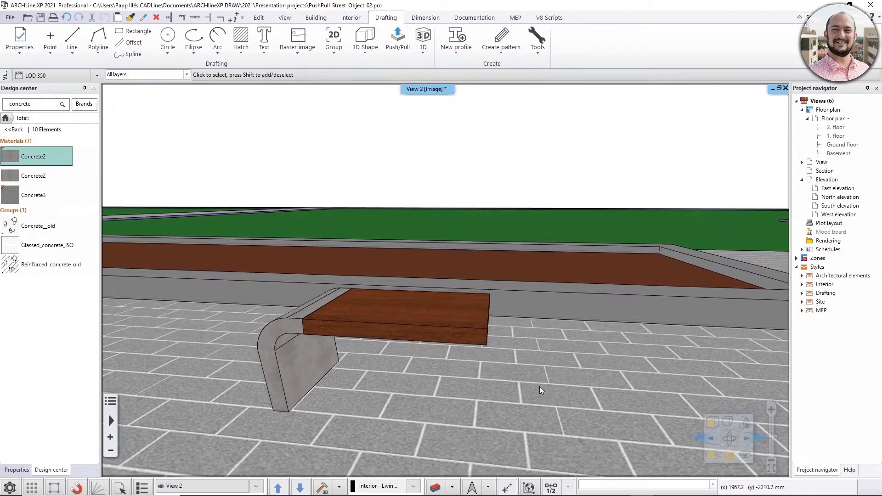
click(306, 361)
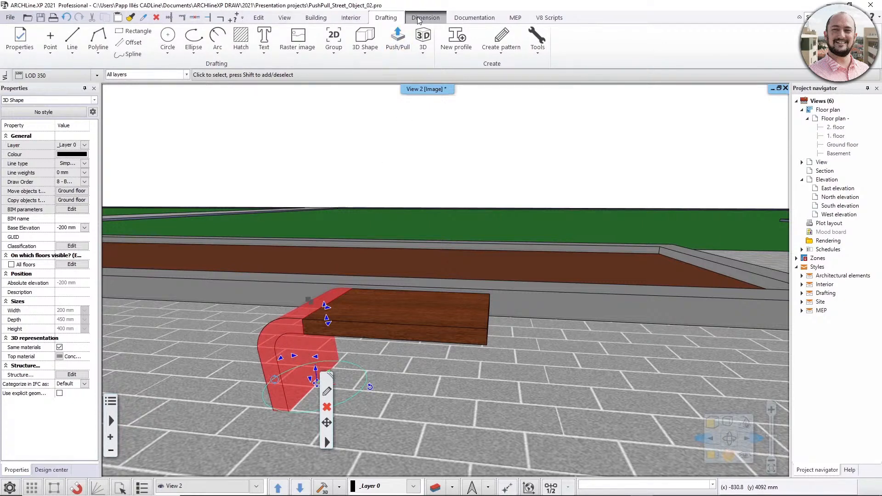
click(351, 17)
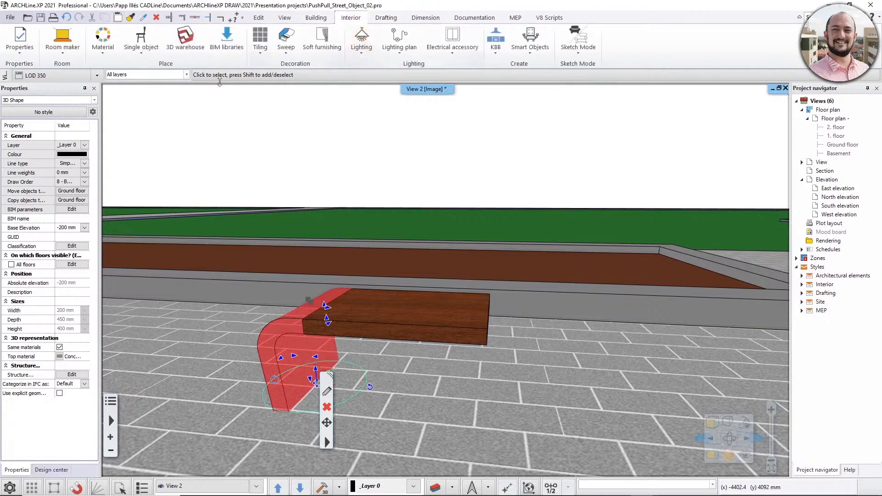
click(141, 41)
click(153, 199)
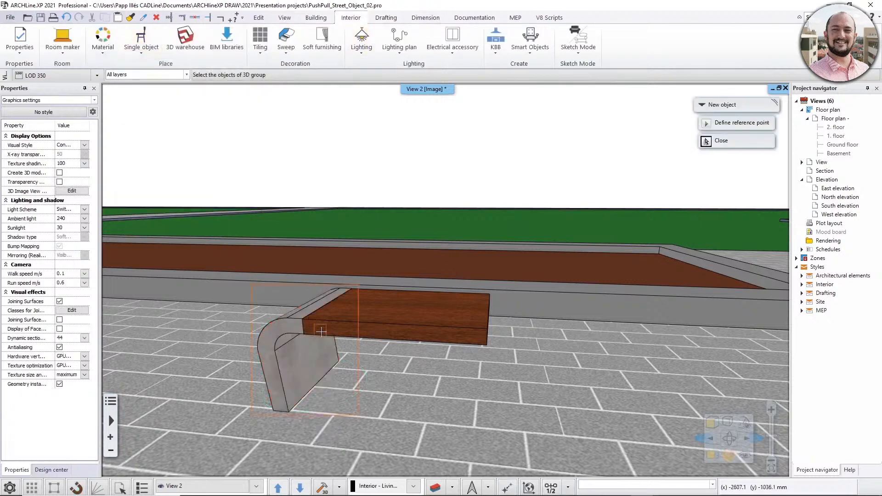
click(348, 370)
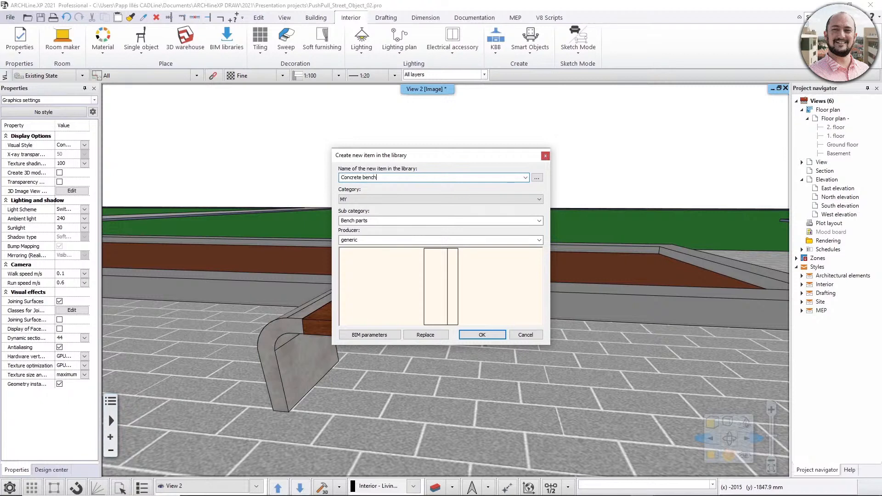
text(part)
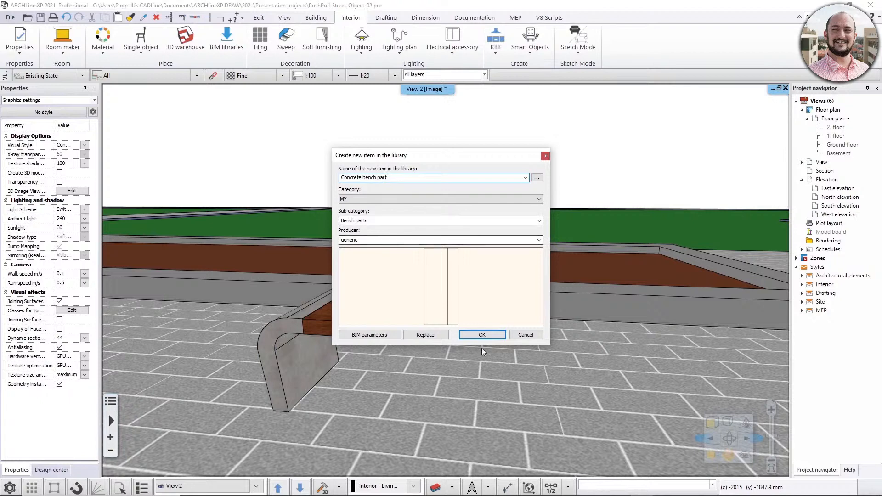
click(482, 336)
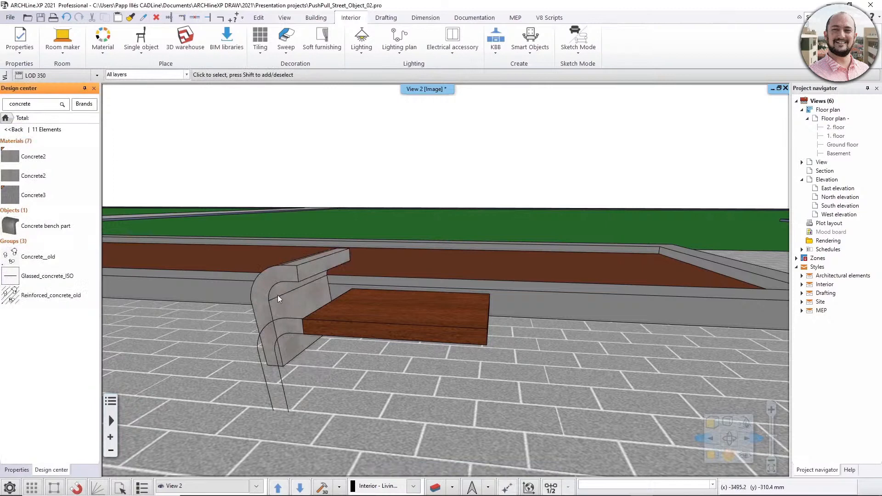
Move the curved concrete part by its lower front corner down onto the lower endpoint of the line outline, and deselect it.
click(286, 309)
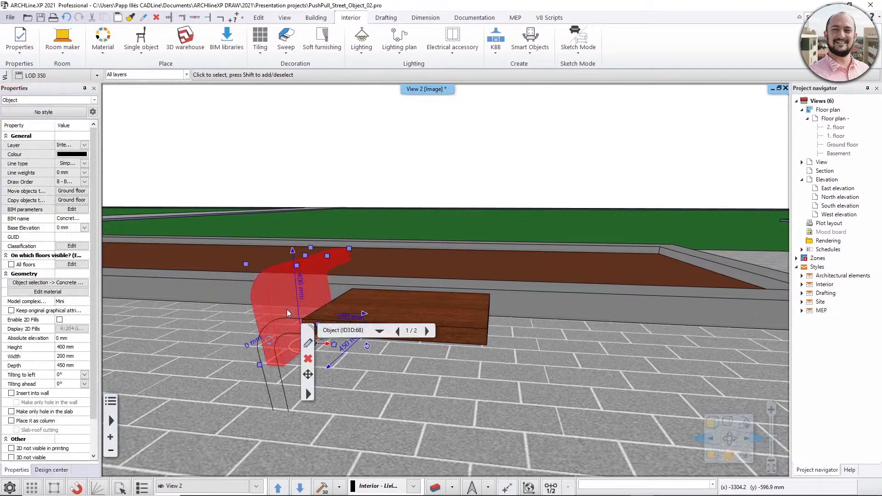
click(259, 364)
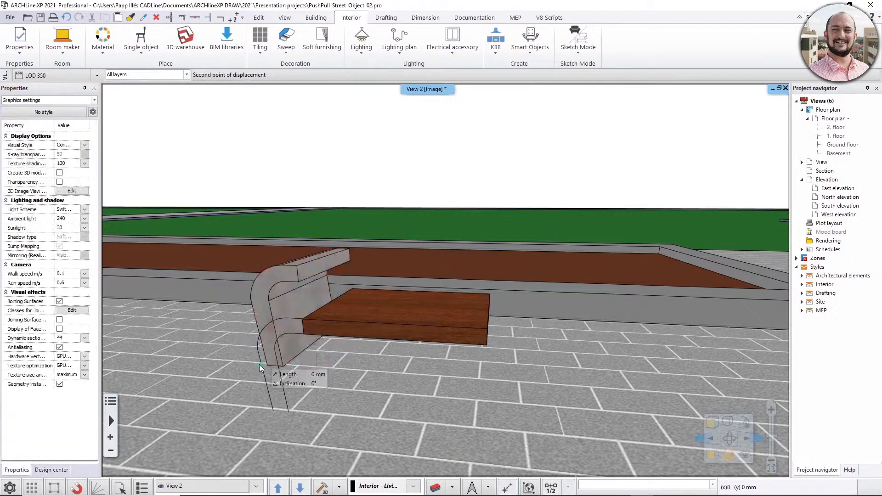
click(268, 409)
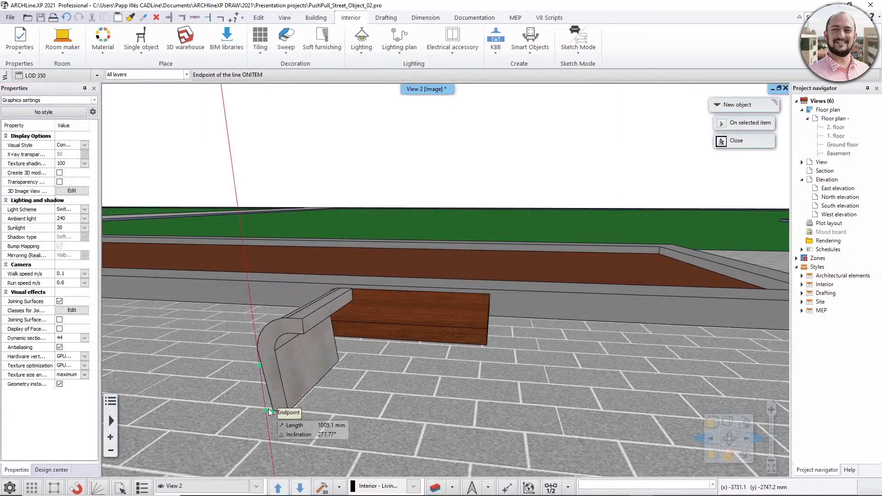
key(Escape)
key(Escape)
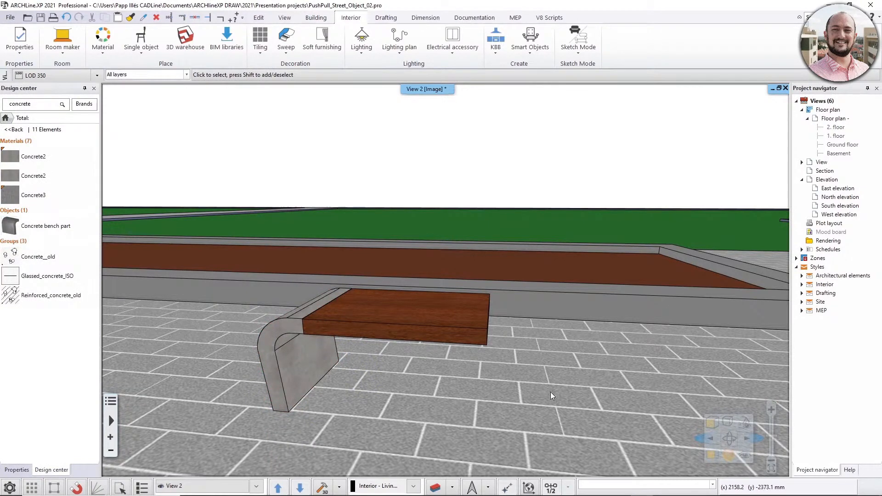
Show the concrete part on the floor plan and mirror a copy of it about a vertical axis through the midpoint of the board's upper edge.
right_click(305, 362)
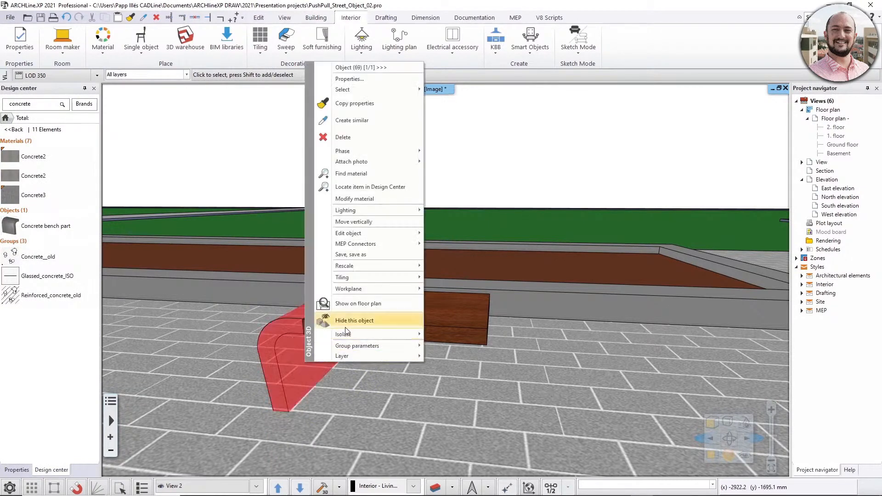
click(349, 304)
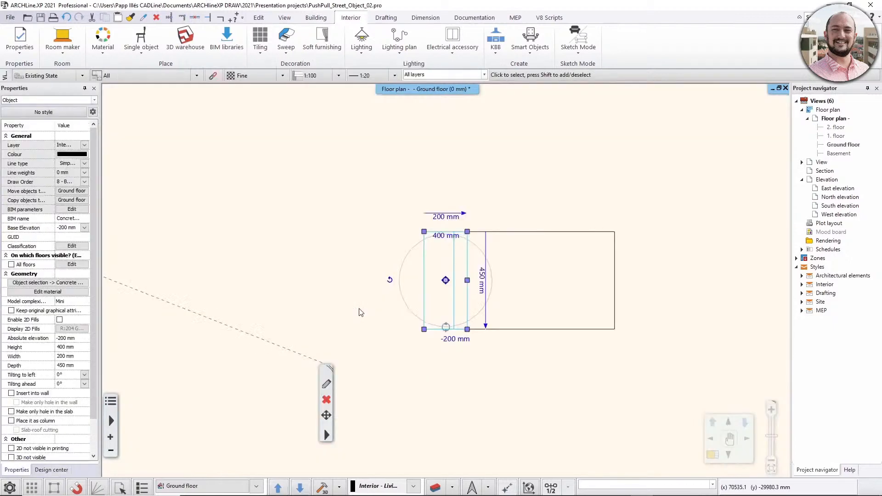
mouse_move(390, 281)
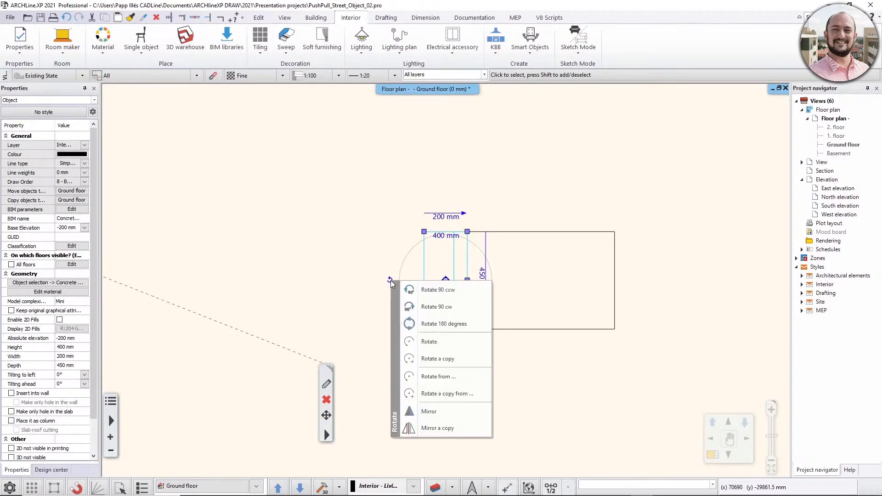
click(450, 429)
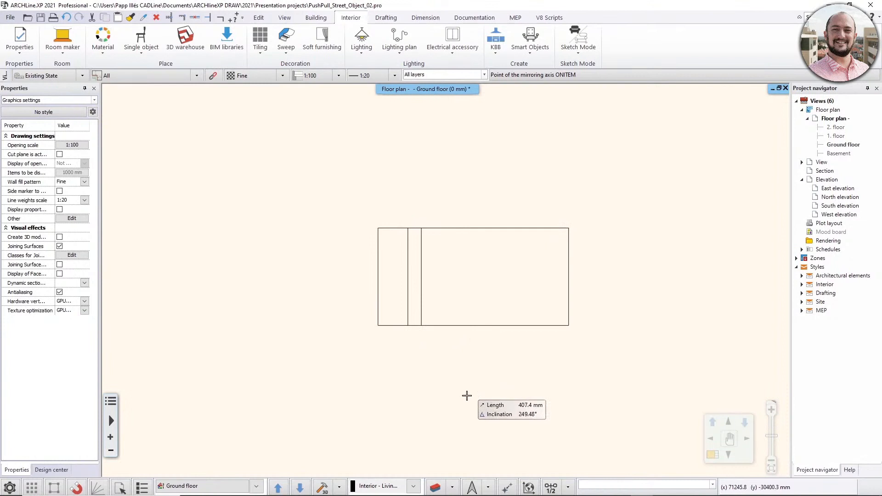
click(551, 488)
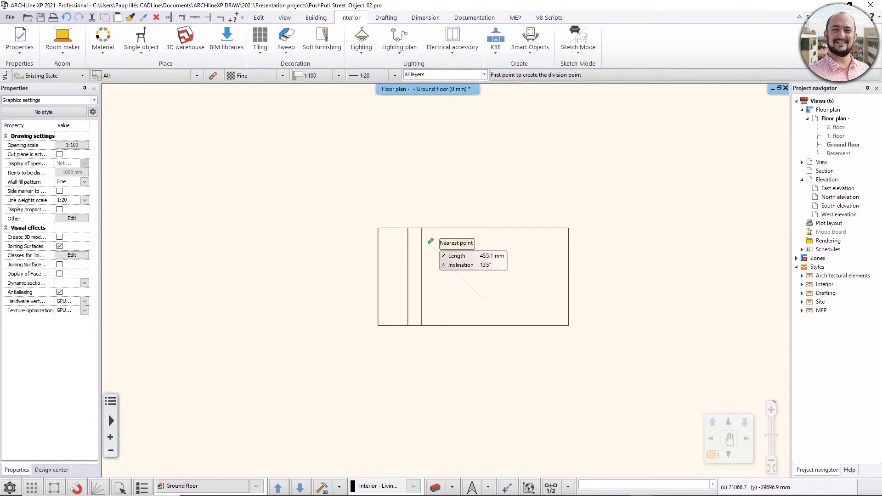
click(568, 229)
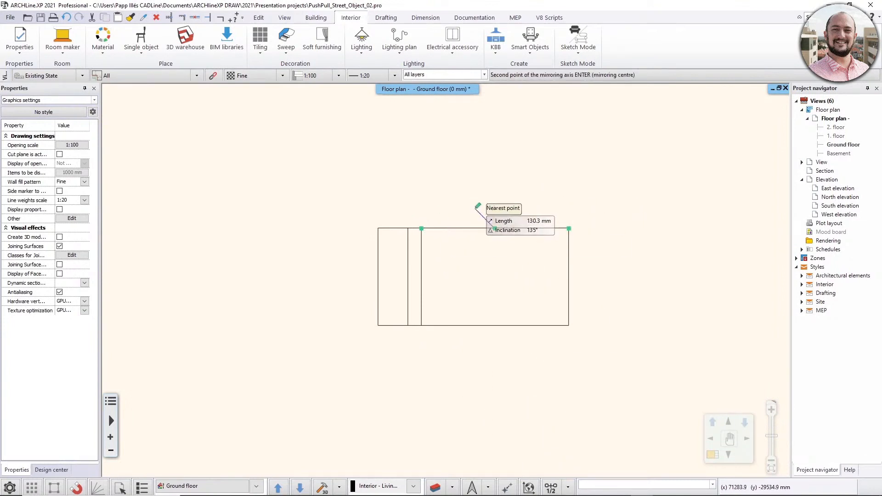
click(495, 379)
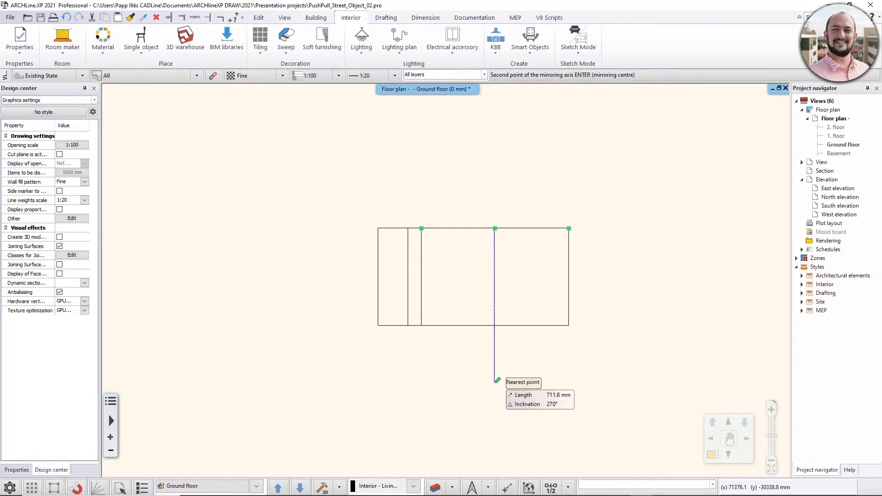
key(Escape)
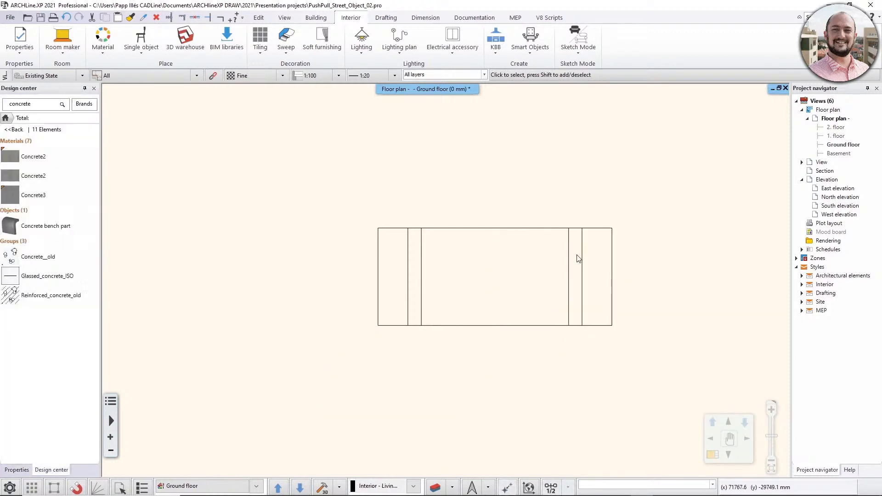
Examine the assembled bench, with its board and both concrete parts, in the 3D view from several angles.
key(F4)
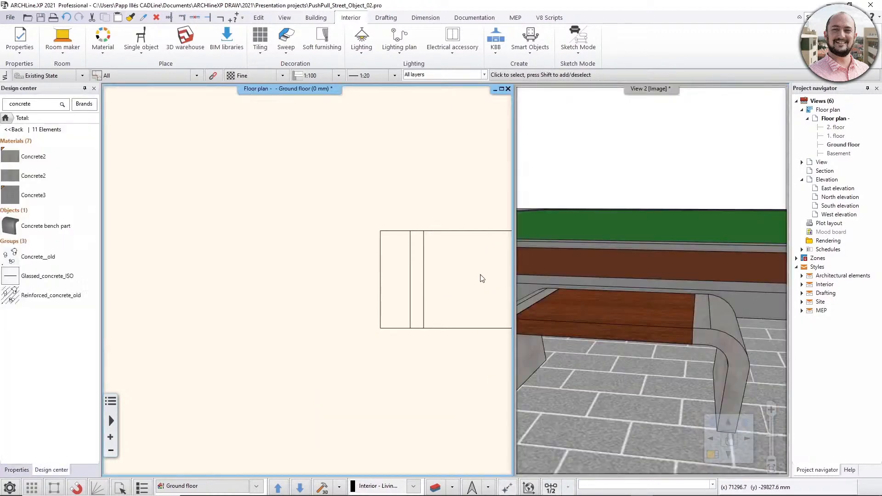
click(542, 301)
key(F4)
middle_drag(494, 326, 393, 315)
scroll(393, 315, down, 3)
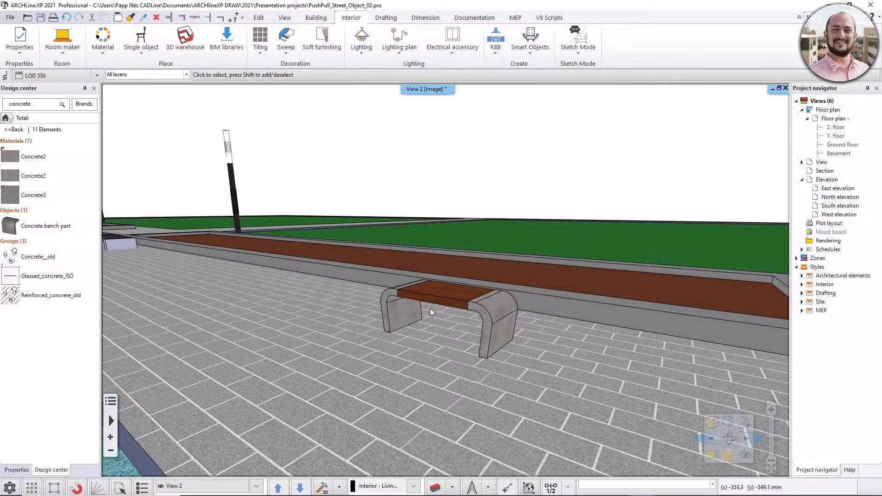
middle_drag(490, 349, 498, 350)
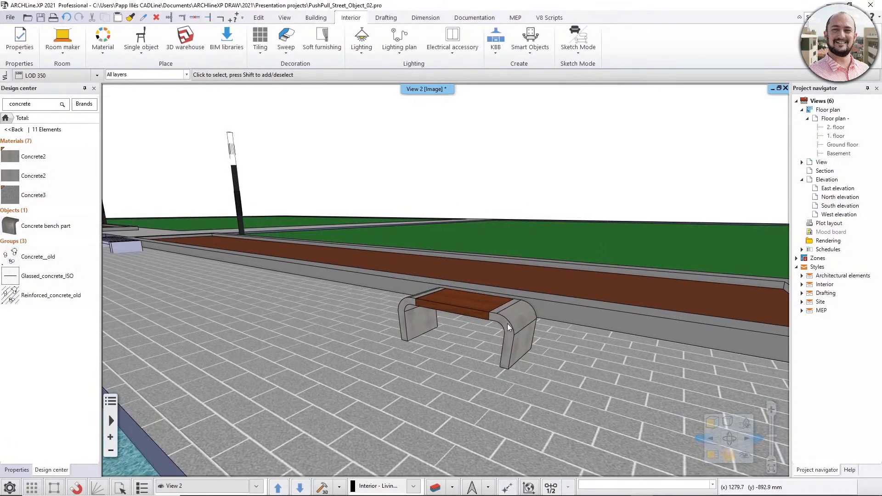
click(451, 316)
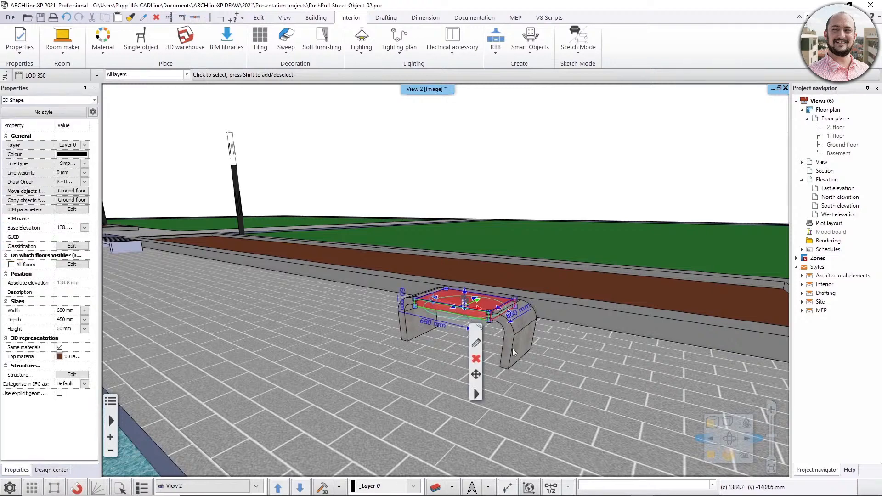
key(Escape)
middle_drag(496, 339, 522, 350)
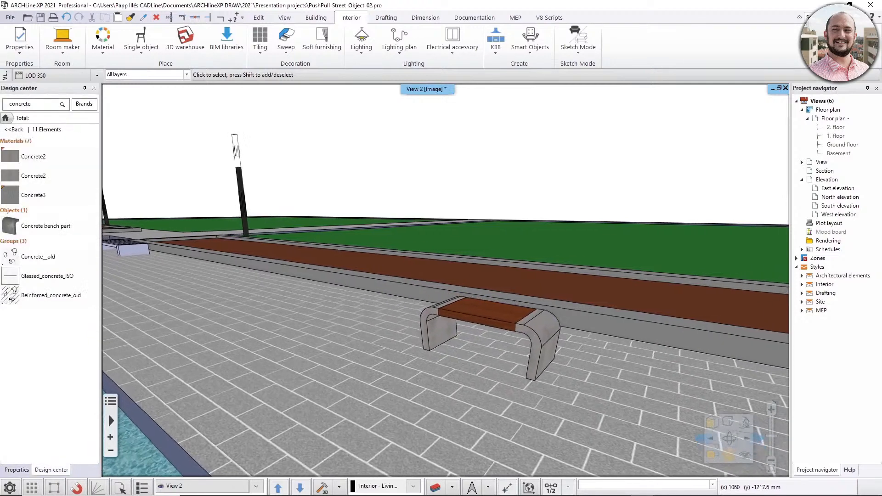
middle_drag(460, 318, 453, 312)
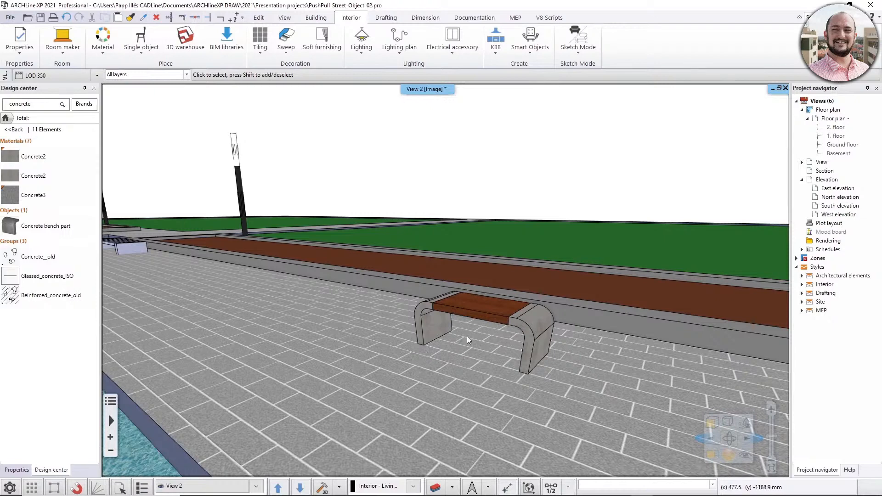
middle_drag(527, 382, 509, 375)
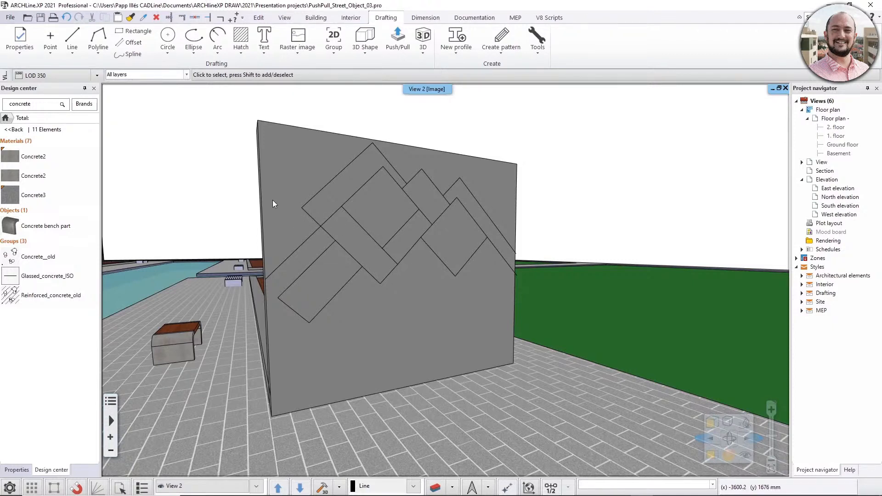
Use Push/Pull to recess the upper L-shaped area of the wall face 150 mm, to the midpoint of the wall's thickness.
middle_drag(413, 239, 503, 240)
click(376, 165)
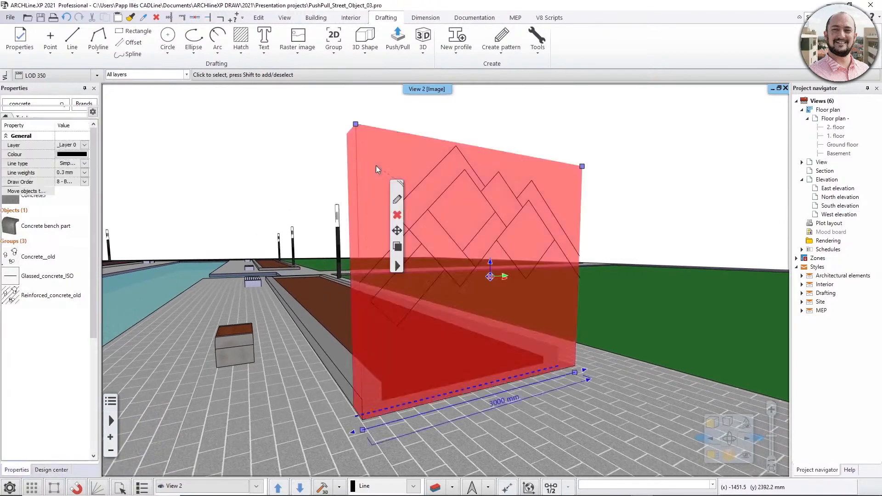
click(239, 190)
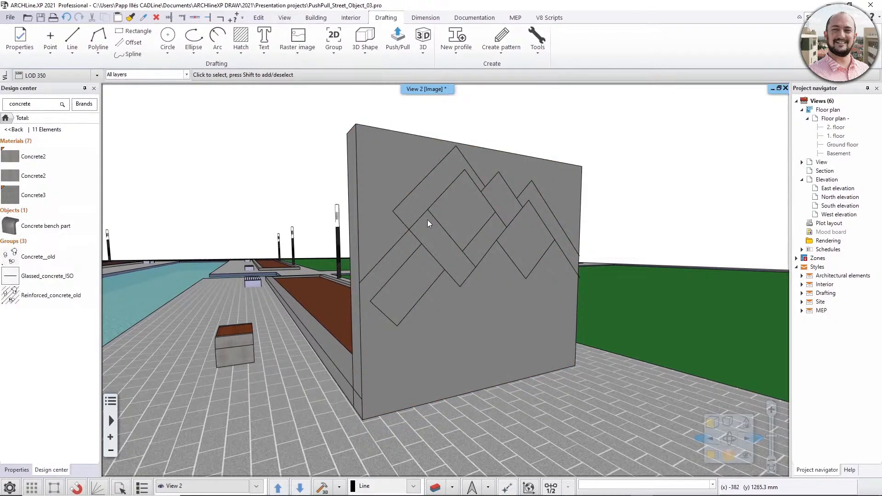
mouse_move(427, 219)
middle_down()
mouse_move(499, 232)
mouse_move(423, 223)
middle_up()
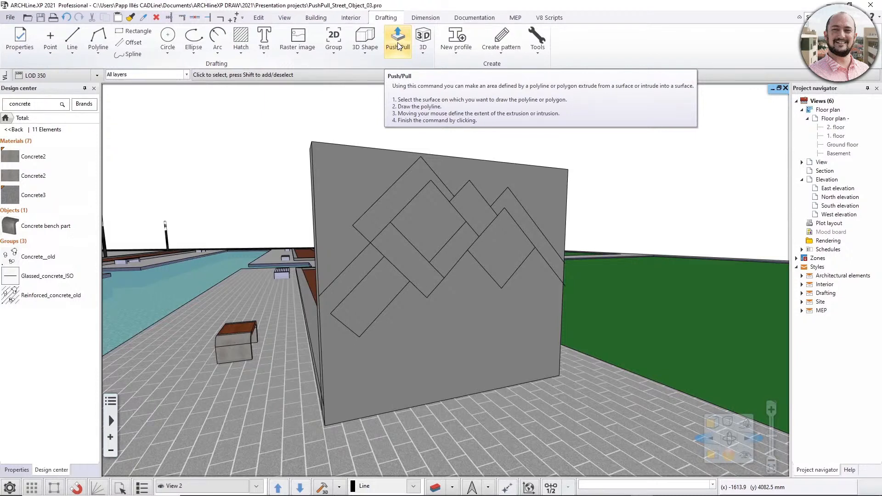
click(397, 45)
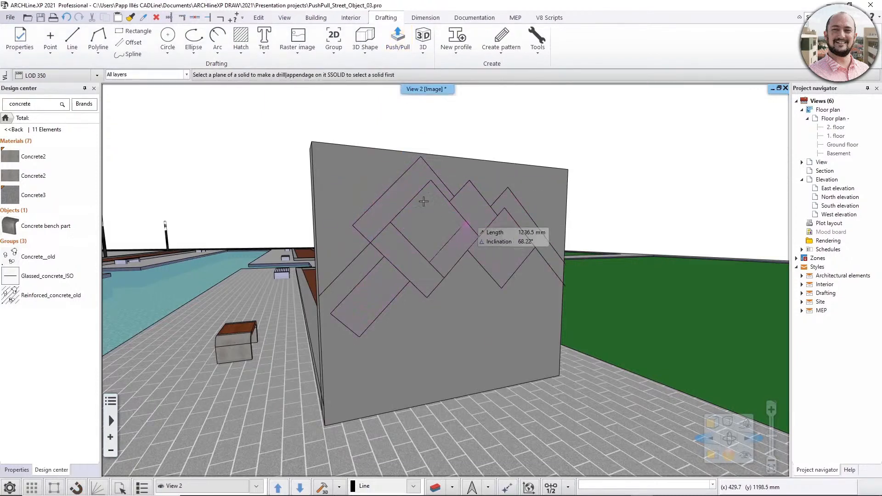
click(391, 201)
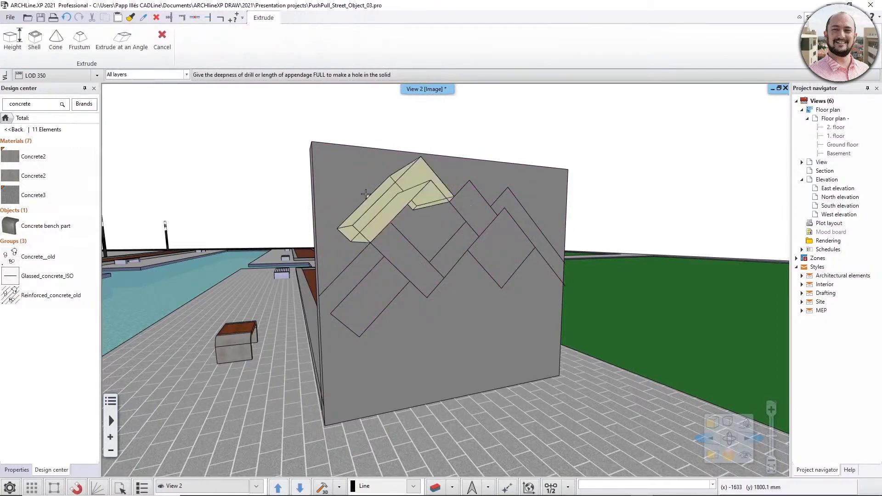
middle_drag(377, 203, 540, 225)
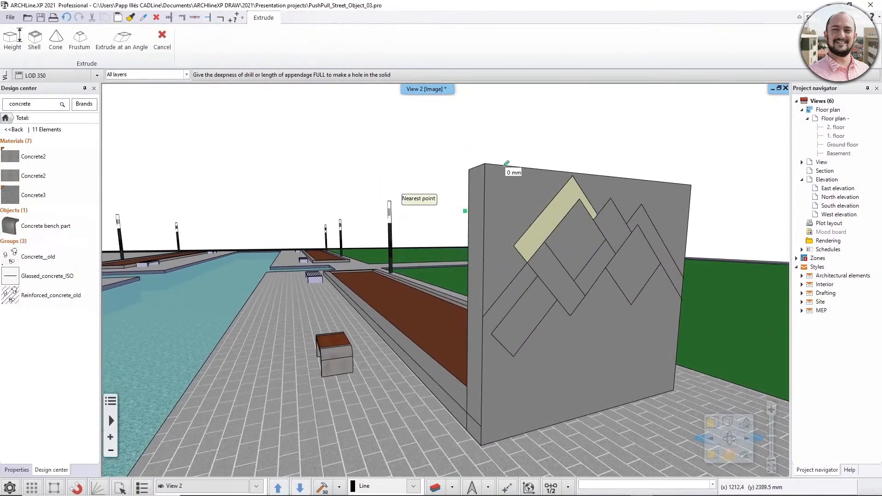
click(476, 167)
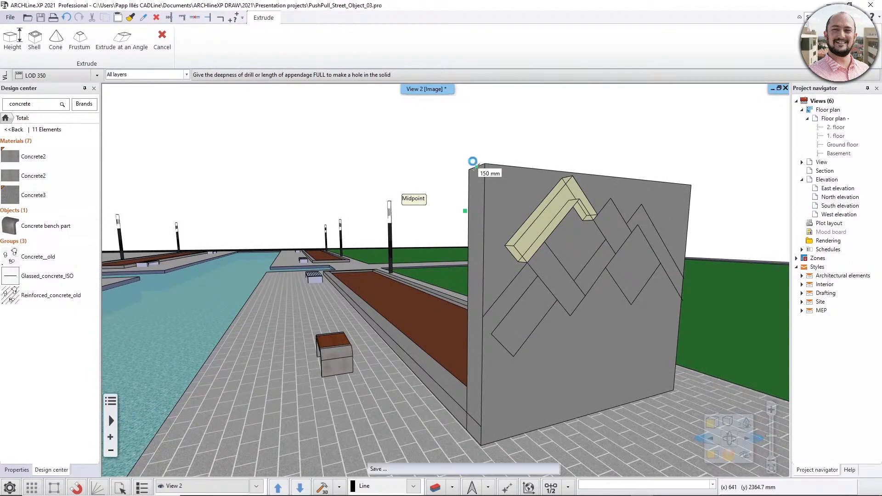
Push the background area above the peak outlines through the wall's full thickness to cut it away.
middle_drag(587, 168, 425, 171)
scroll(413, 193, up, 4)
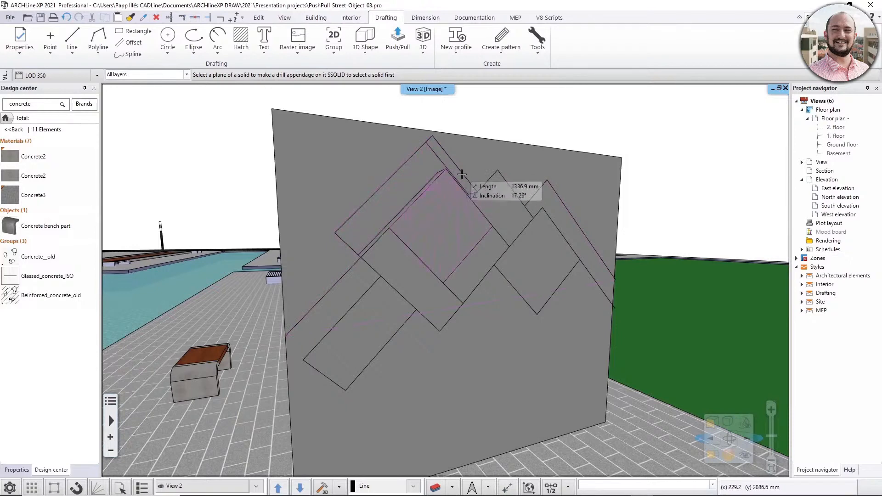
click(486, 158)
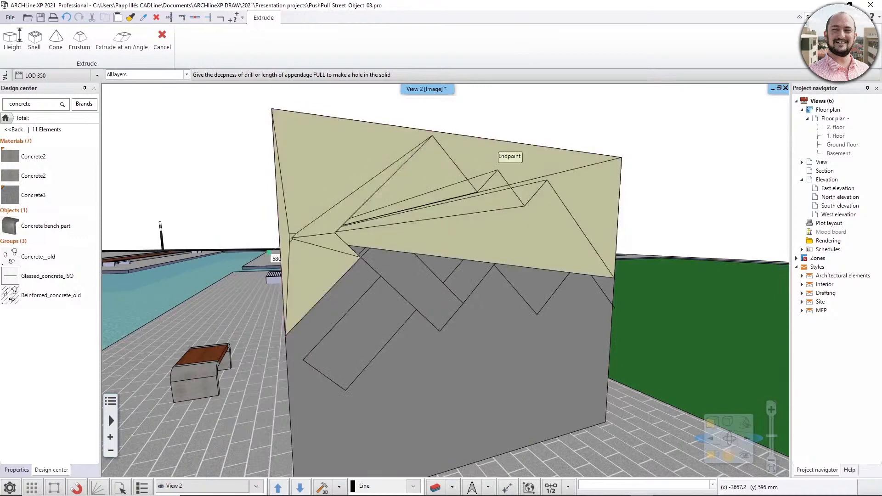
middle_drag(268, 252, 483, 165)
click(523, 217)
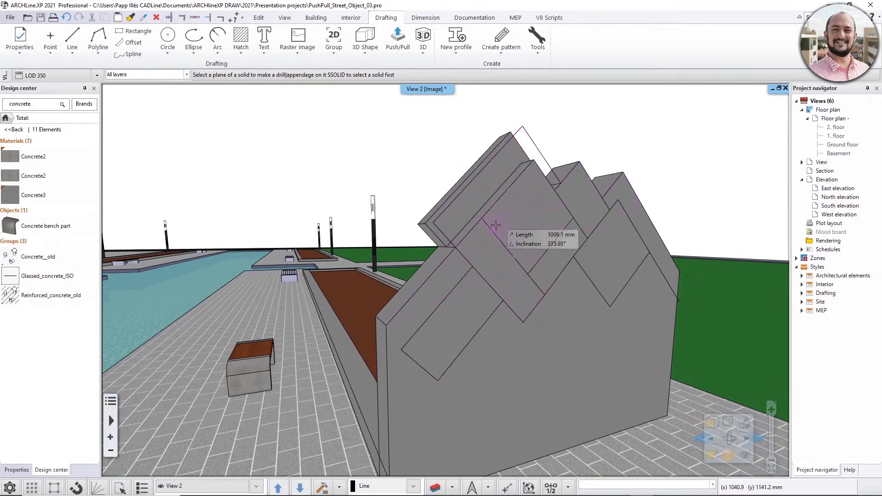
Pull the slanted rectangular area on the middle peak 50 mm outward from the wall face.
middle_drag(496, 225, 406, 181)
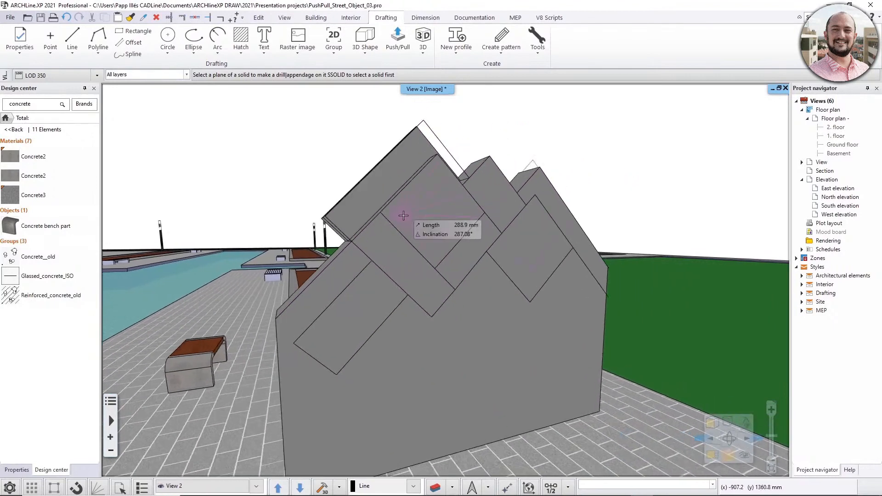
click(495, 192)
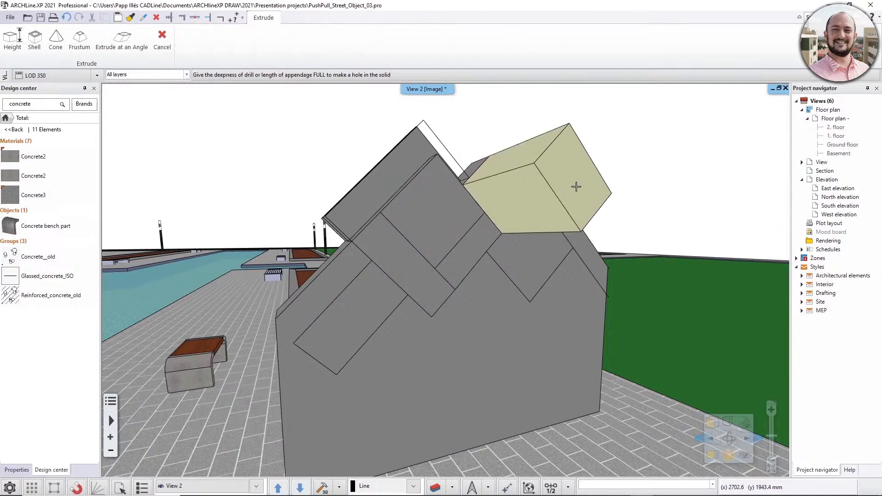
text(50)
key(Return)
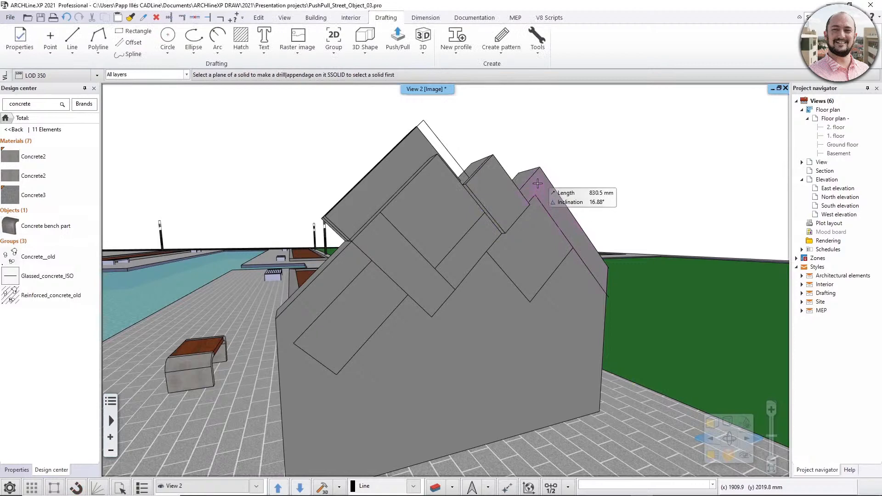
Push the L-shaped area along the right-hand peak inward to the midpoint of the wall's thickness.
click(538, 184)
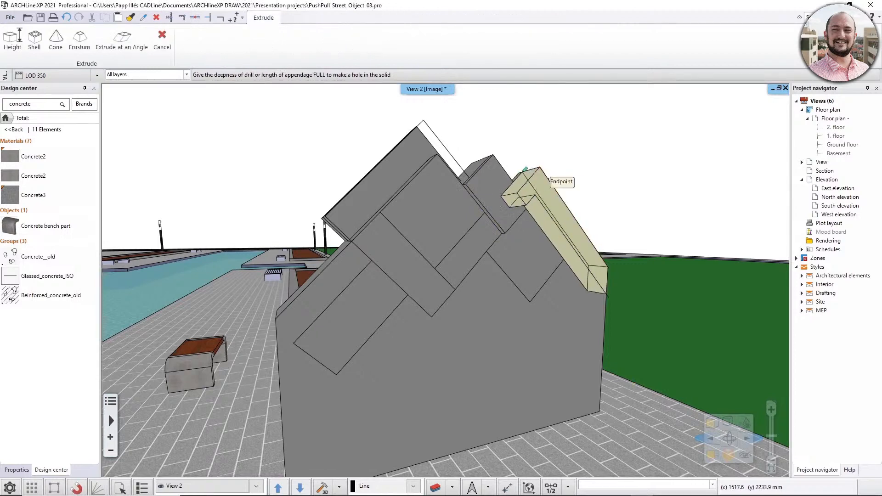
click(530, 167)
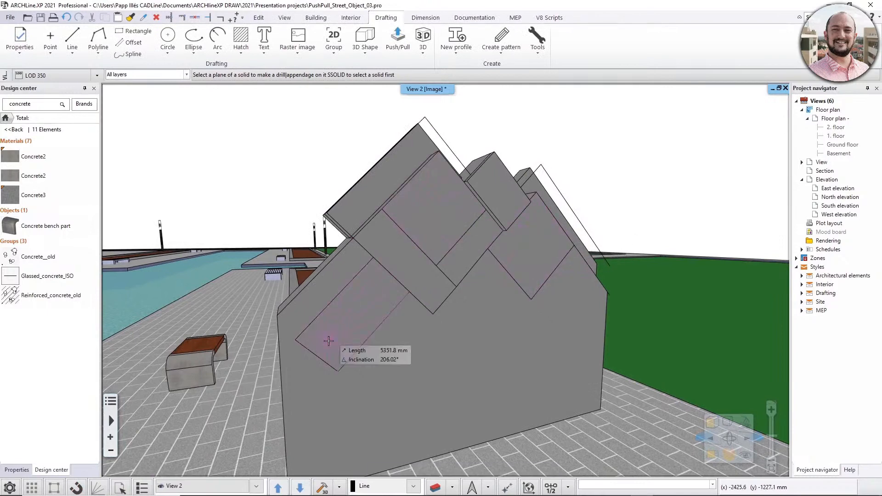
middle_drag(519, 229, 530, 229)
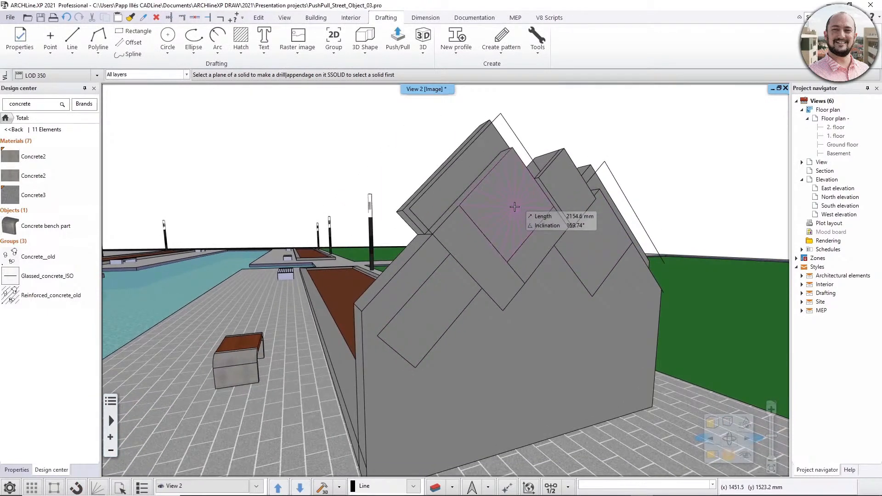
Push the tallest peak's diamond, the right-hand peak's inner area and the lower slanted rectangle through the wall's full thickness to open three holes.
click(514, 207)
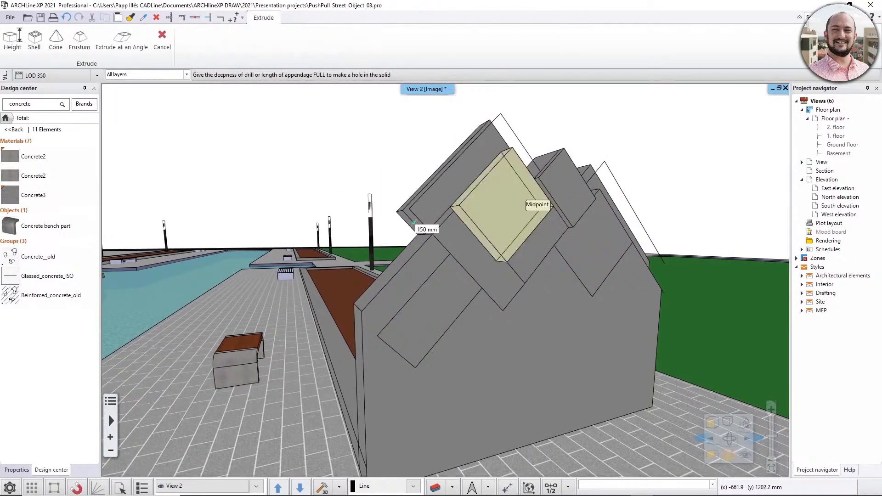
click(388, 229)
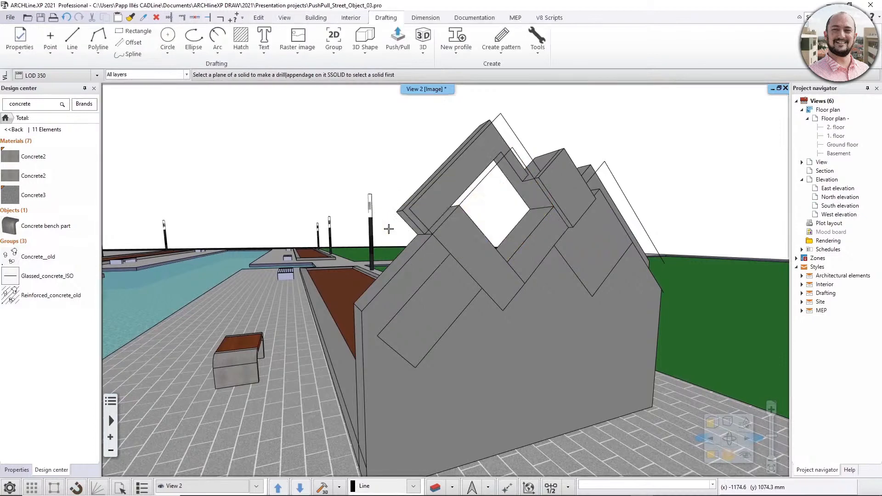
click(597, 259)
click(441, 302)
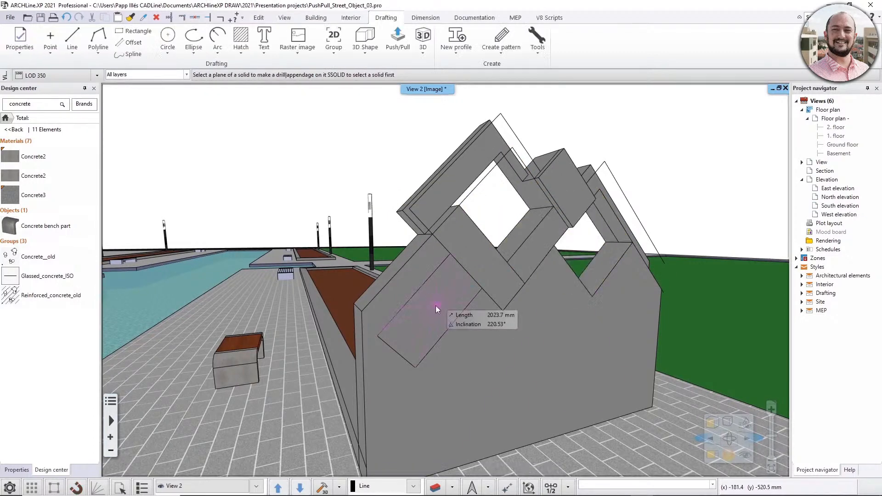
click(435, 305)
click(395, 243)
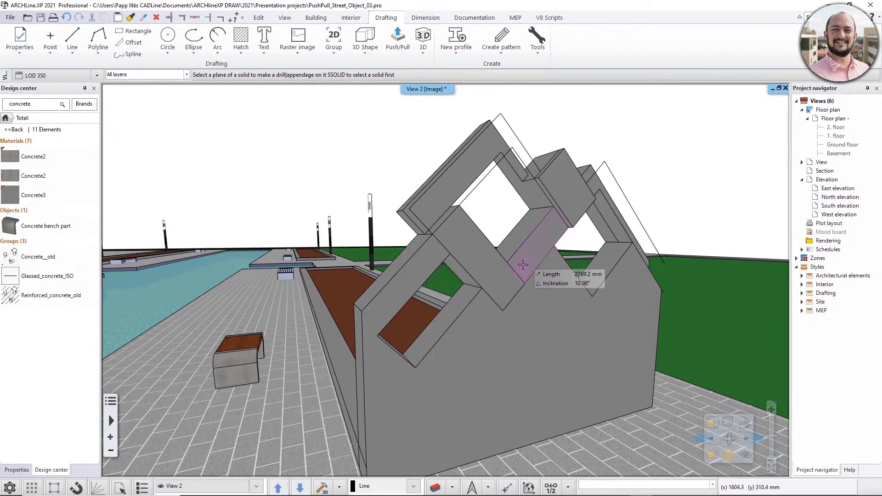
Push the narrow slanted area between the diamond opening and the right-hand opening partway into the wall, and end Push/Pull.
click(523, 266)
click(542, 208)
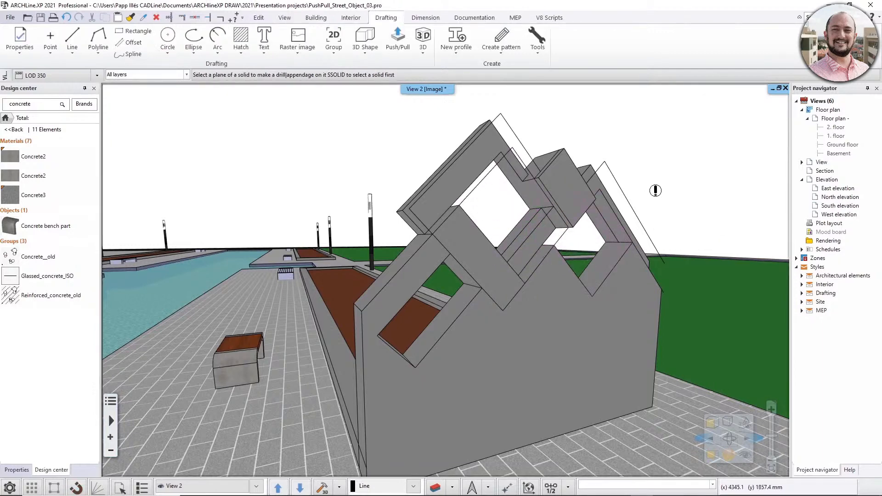
key(Escape)
Lower the wall's top to a height of about 2690 mm.
middle_drag(663, 236, 557, 222)
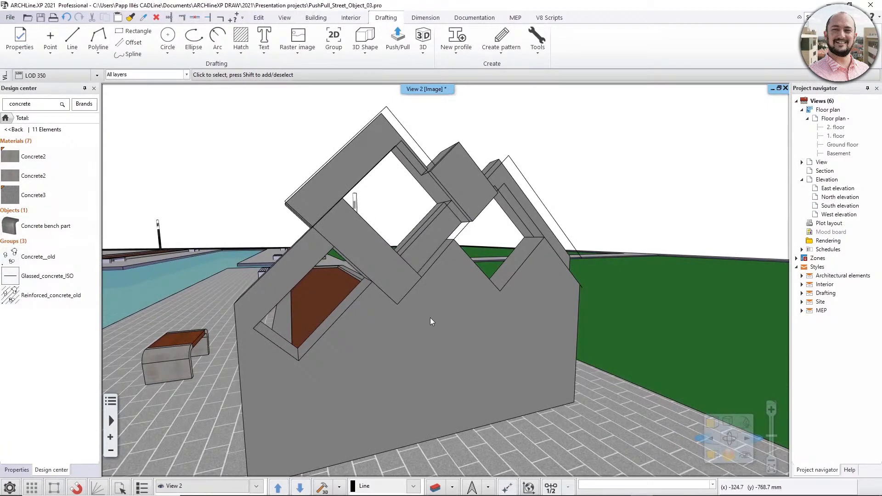
middle_drag(426, 318, 456, 307)
click(486, 304)
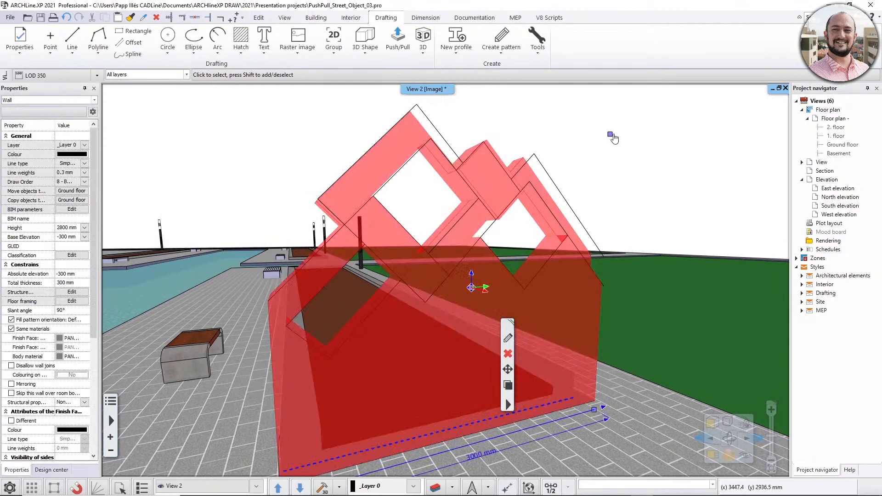
mouse_move(610, 135)
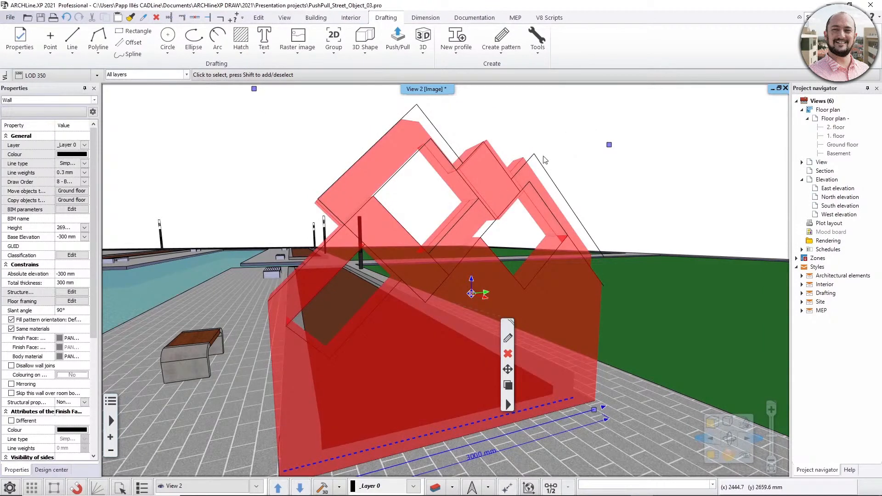
key(Escape)
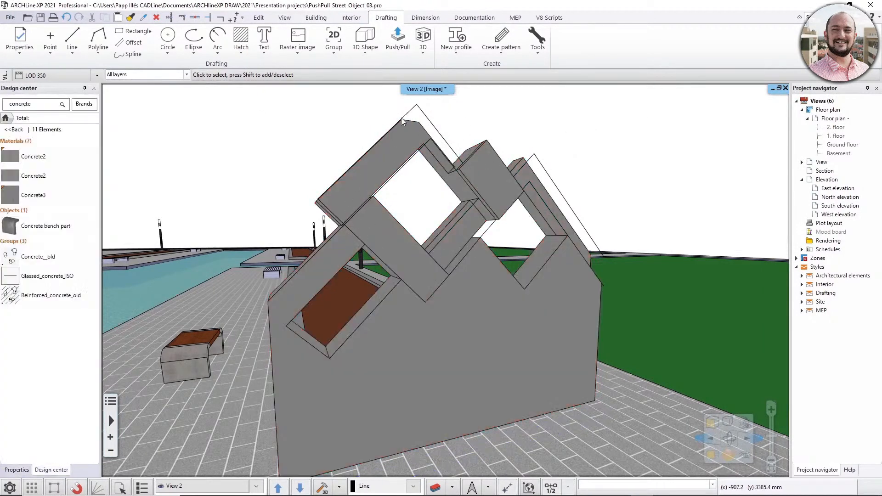
Try to raise the wall's top plane to a height of about 2940 mm.
click(405, 154)
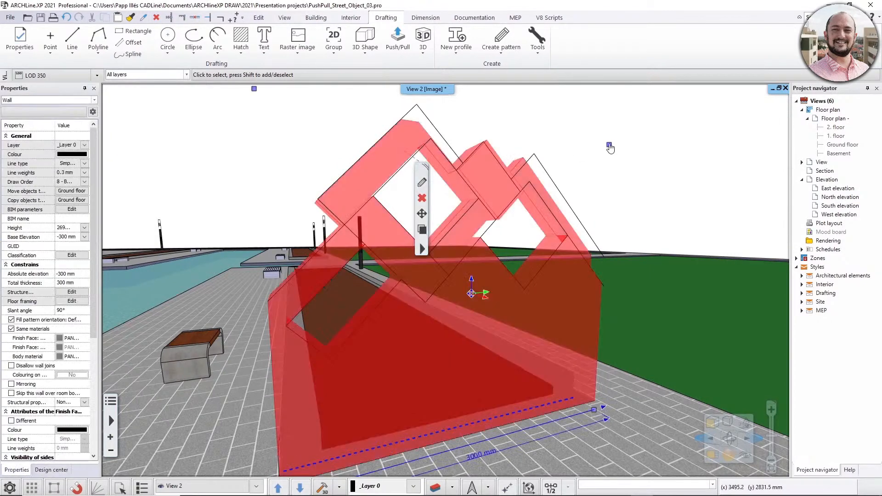
mouse_move(610, 146)
click(656, 150)
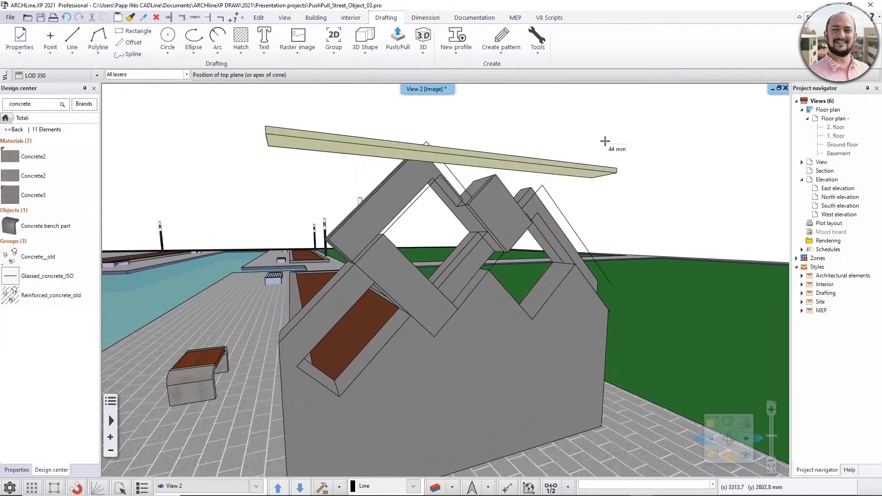
click(604, 112)
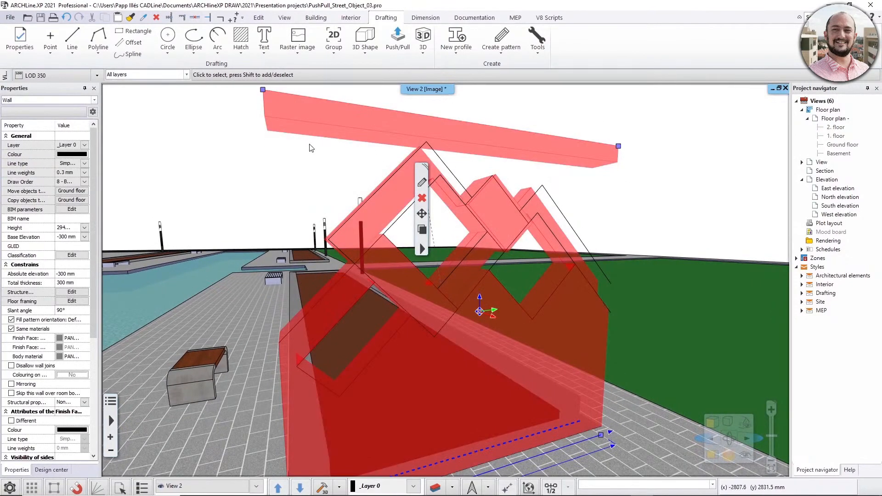
click(296, 147)
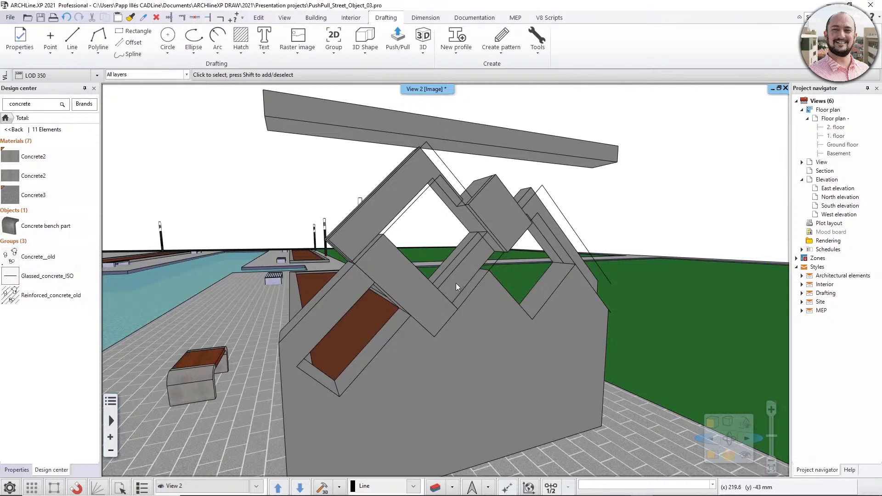
Set the sculpted wall's length to 2800 mm through its base dimension.
click(540, 328)
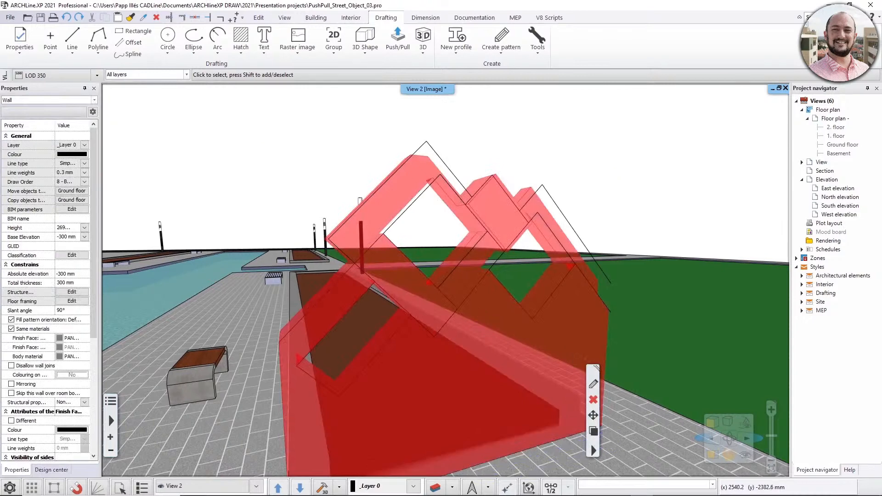
middle_drag(572, 350, 547, 319)
scroll(547, 319, down, 1)
click(477, 430)
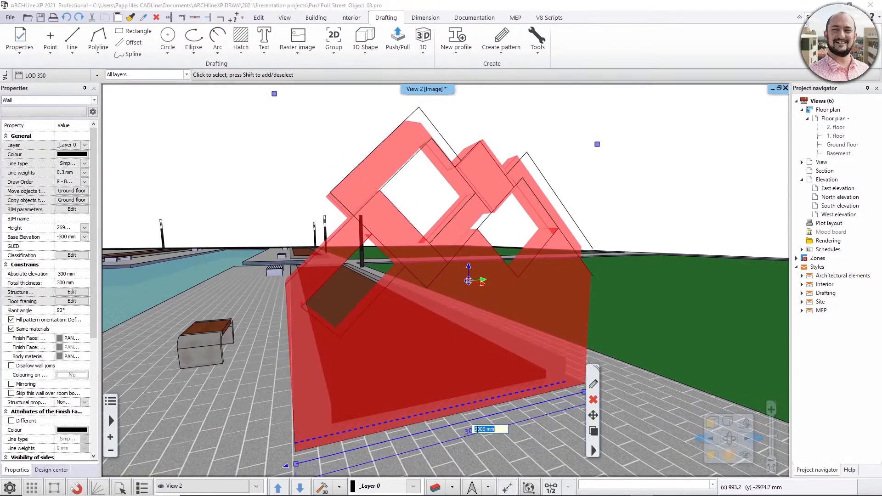
double_click(478, 429)
text(280)
key(Return)
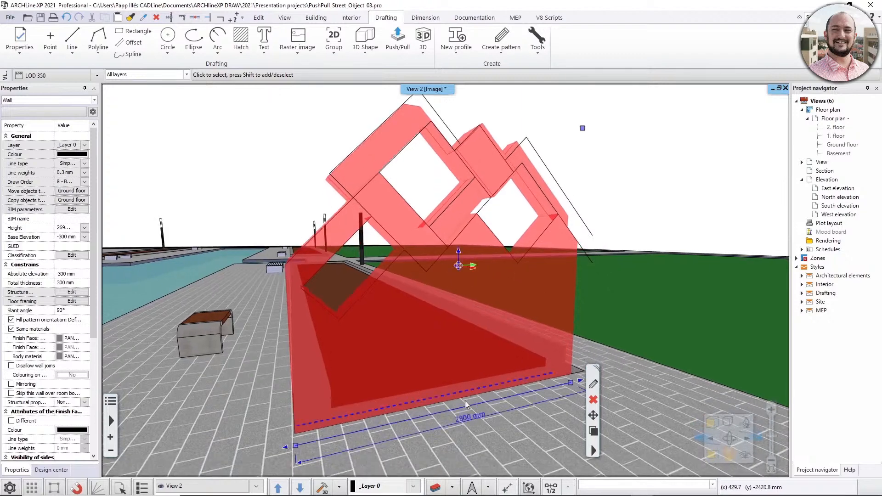
Shorten the wall further at its opposite end through the length dimension, and deselect it.
click(465, 419)
text(2500)
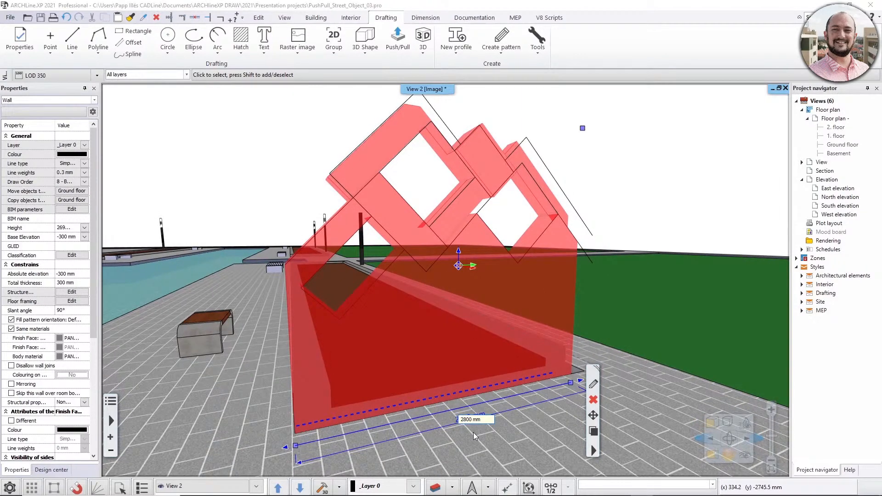
text(6)
key(Return)
key(Escape)
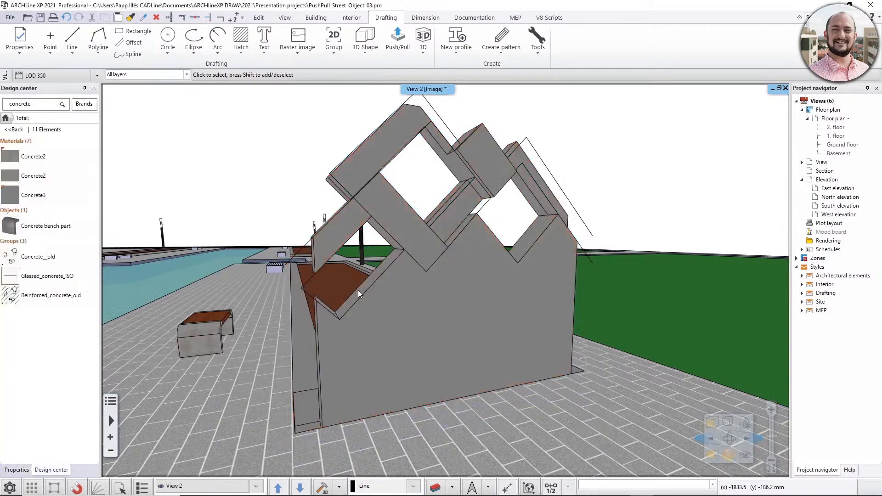
middle_drag(442, 307, 432, 291)
scroll(436, 289, down, 2)
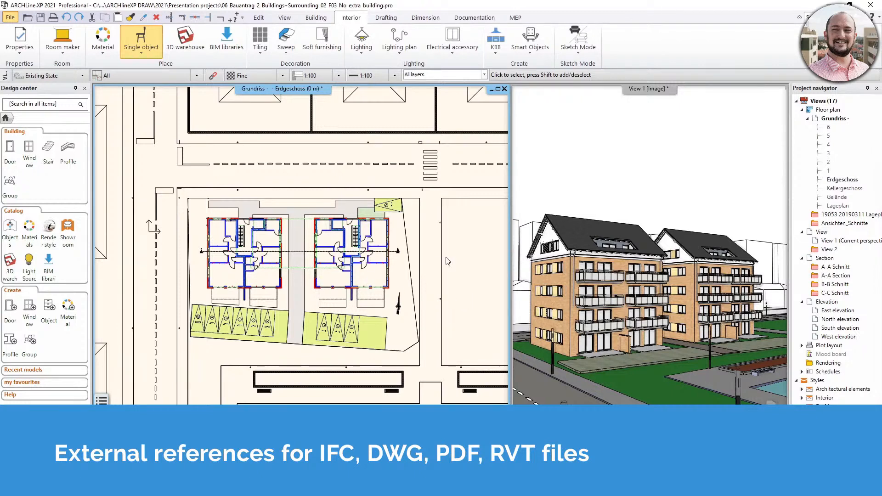
Examine the ground-floor site plan around the two buildings and the empty plot, together with the surroundings in the 3D view.
middle_drag(447, 259, 293, 254)
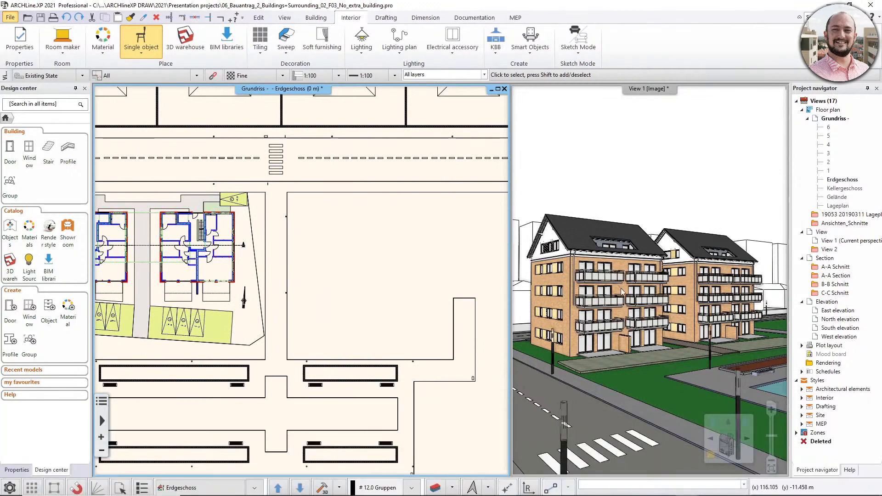
middle_drag(635, 312, 704, 319)
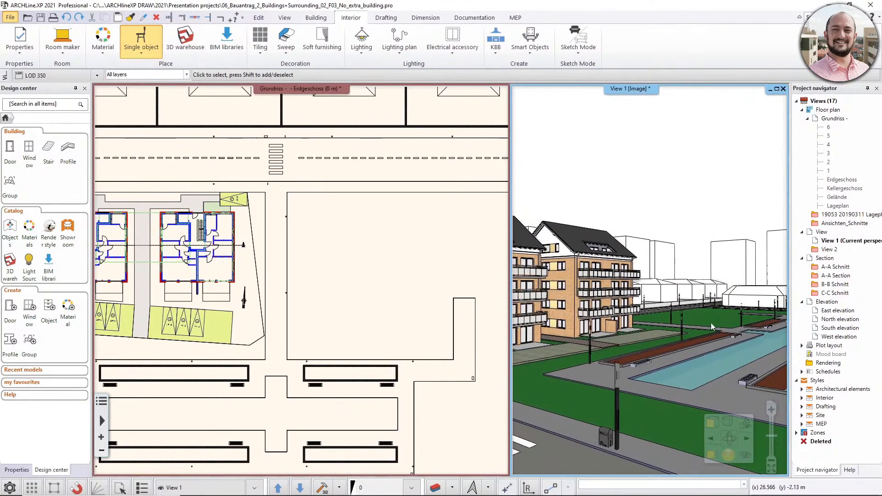
middle_drag(331, 293, 439, 303)
scroll(265, 302, up, 2)
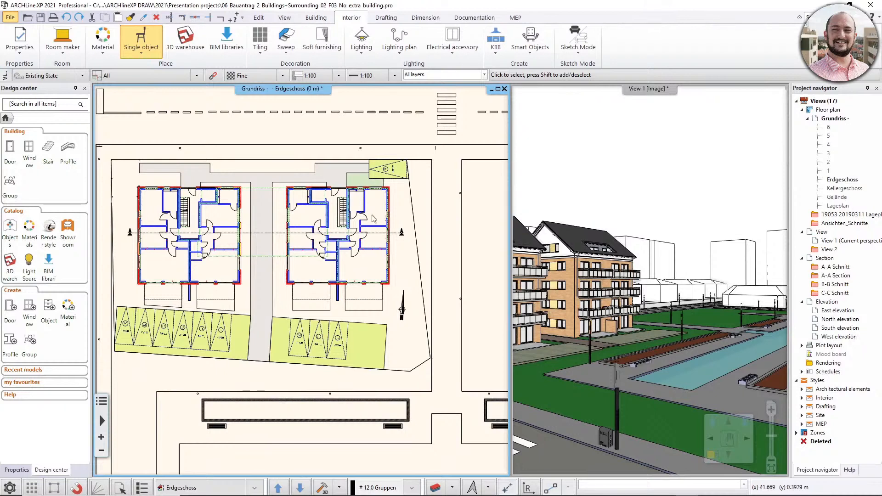
middle_drag(409, 260, 182, 257)
scroll(375, 293, down, 1)
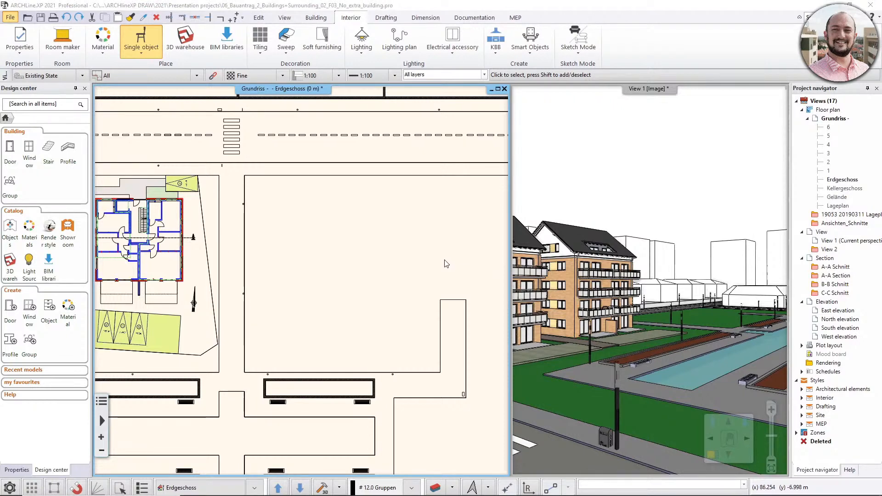
mouse_move(386, 264)
middle_down()
mouse_move(403, 267)
mouse_move(380, 270)
middle_up()
scroll(403, 269, down, 1)
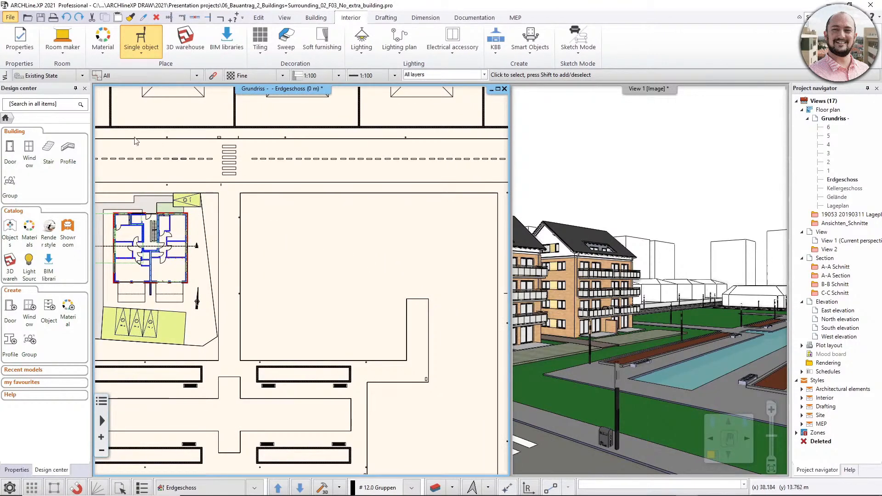
click(10, 17)
click(10, 17)
mouse_move(34, 156)
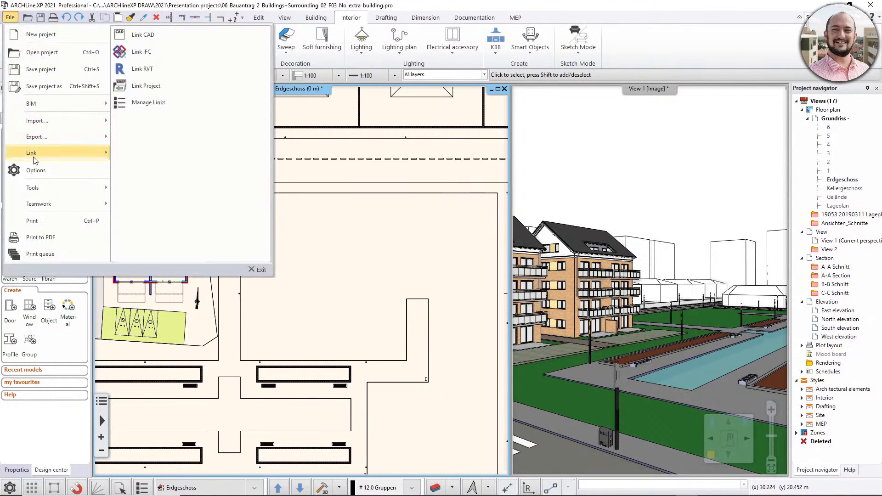
click(191, 39)
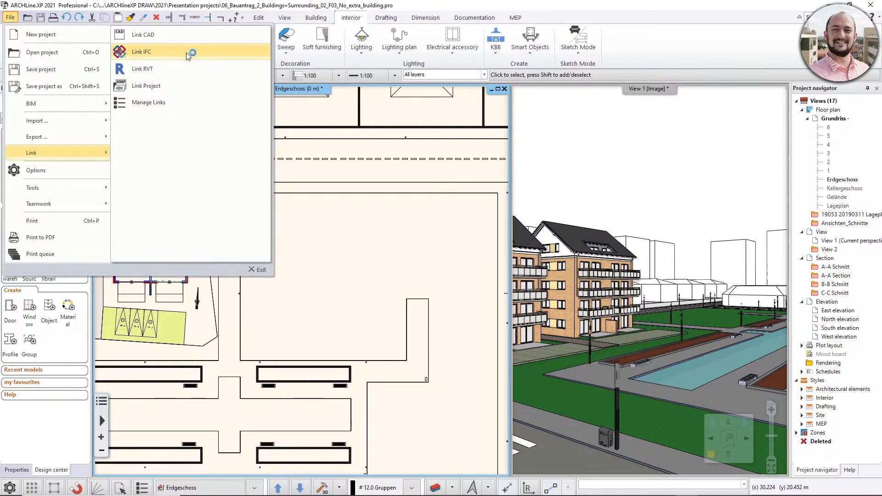
click(189, 73)
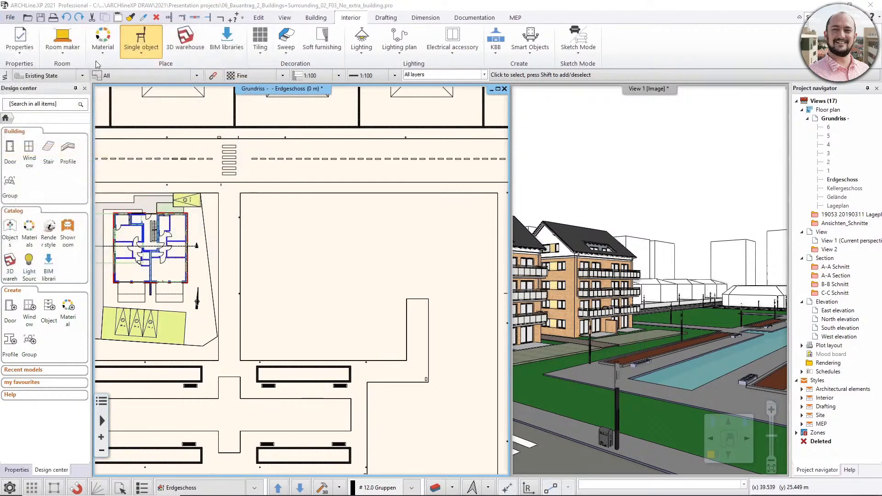
Choose Bauantrag_AEC_00.ifc as the IFC file to link, and look at its model in BIM Vision.
click(10, 18)
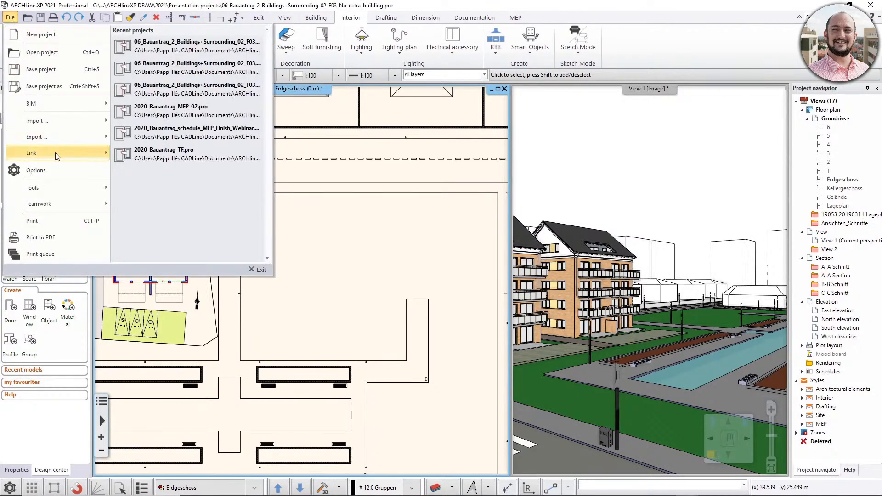
mouse_move(55, 152)
click(172, 57)
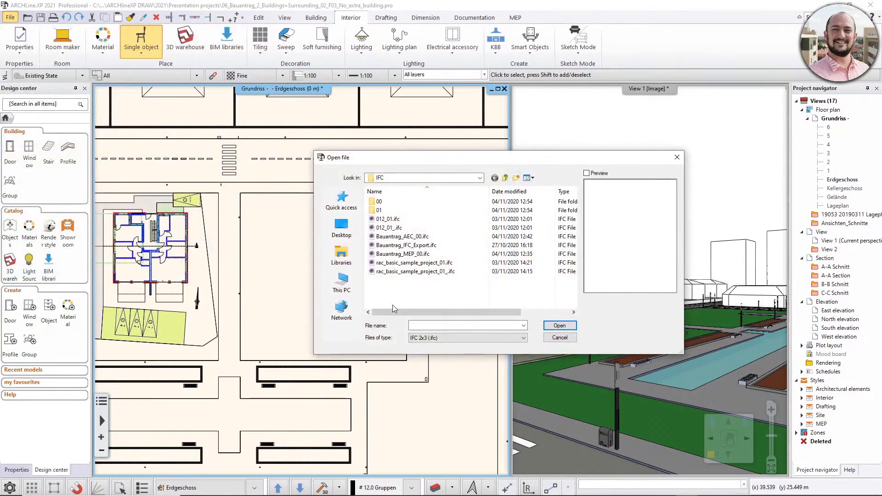
click(401, 239)
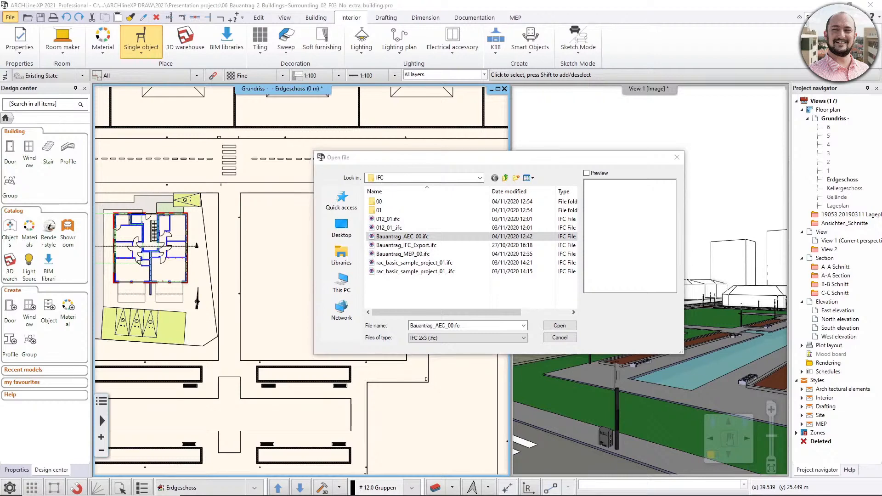
drag(416, 325, 445, 270)
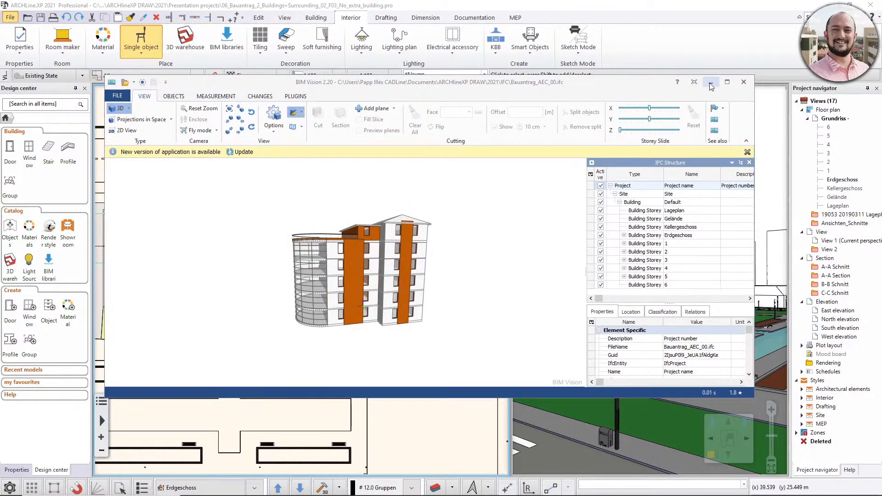
click(743, 81)
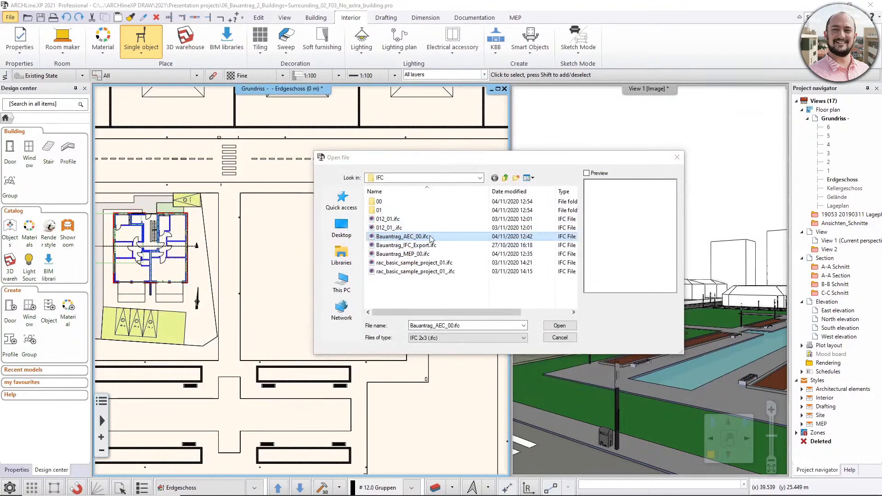
Open the selected IFC file and choose to import it considering the floor structure.
click(559, 325)
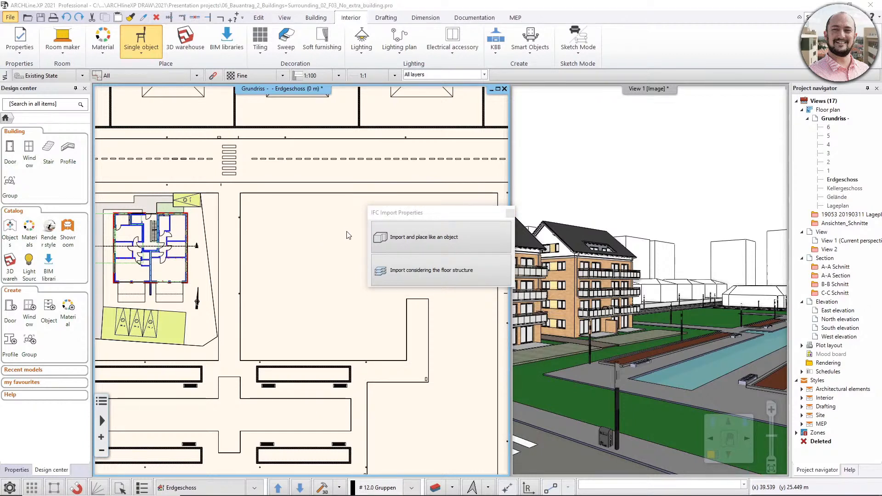
click(387, 215)
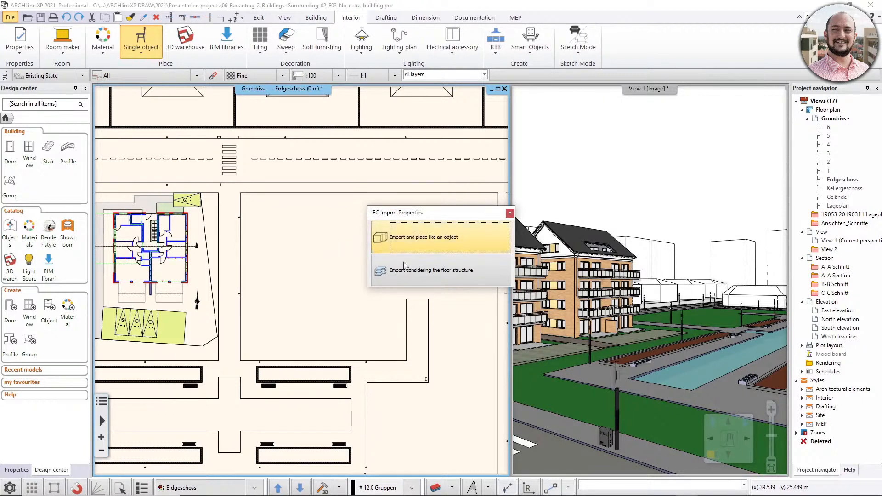
click(468, 272)
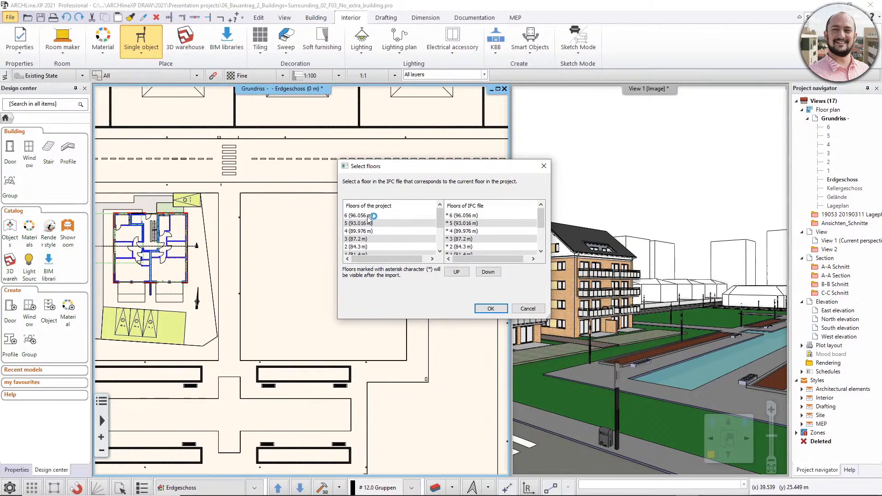
Compare the project floors with the IFC file's floors down to the Erdgeschoss (78.5 m) level.
click(440, 251)
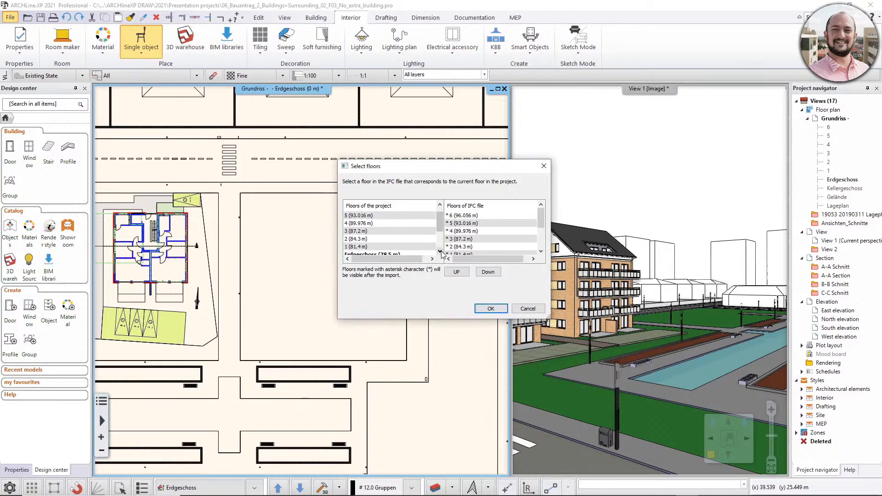
click(440, 252)
click(439, 251)
click(440, 252)
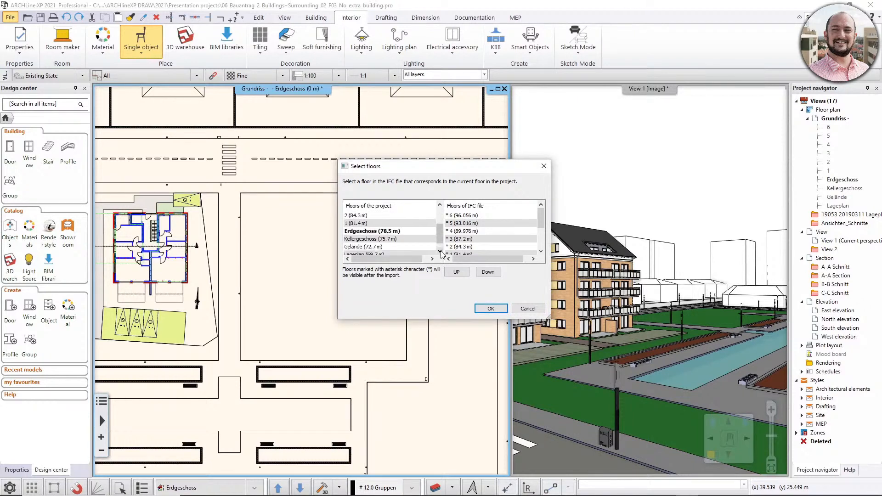
click(476, 222)
drag(542, 221, 541, 231)
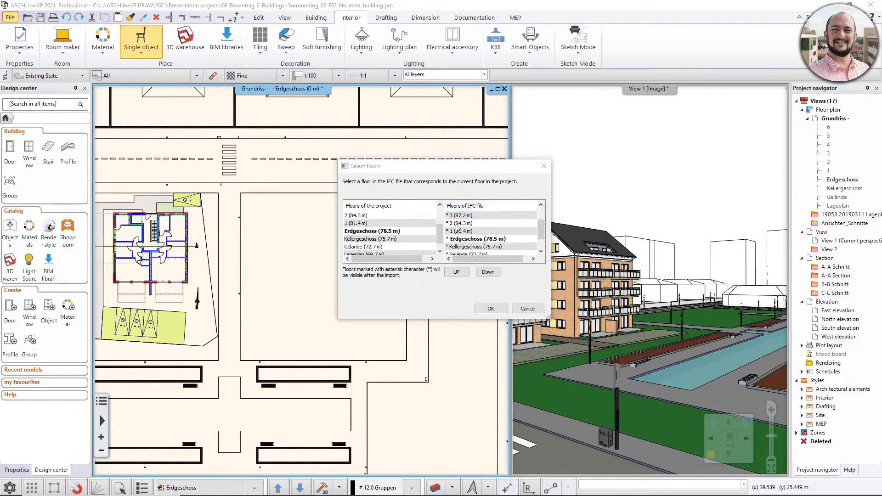
Try shifting the IFC floors one level up and down against the project floors, and restore the original alignment.
click(457, 272)
click(481, 275)
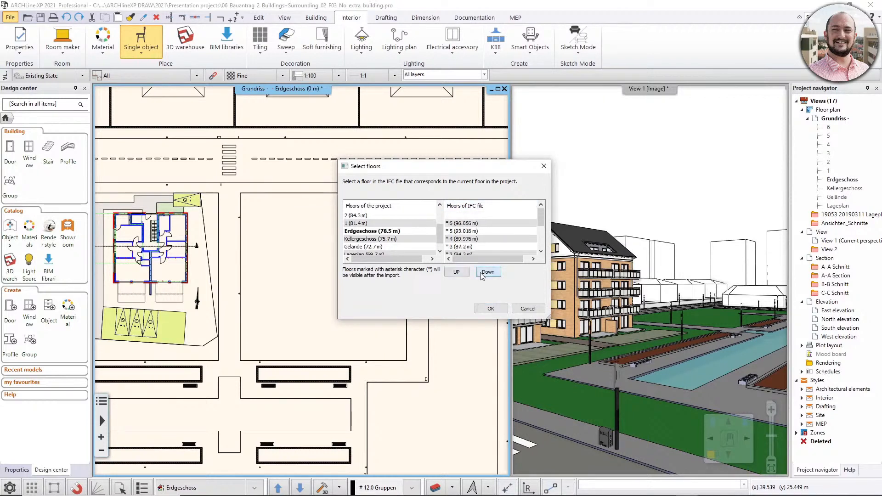
click(541, 251)
click(540, 252)
click(540, 252)
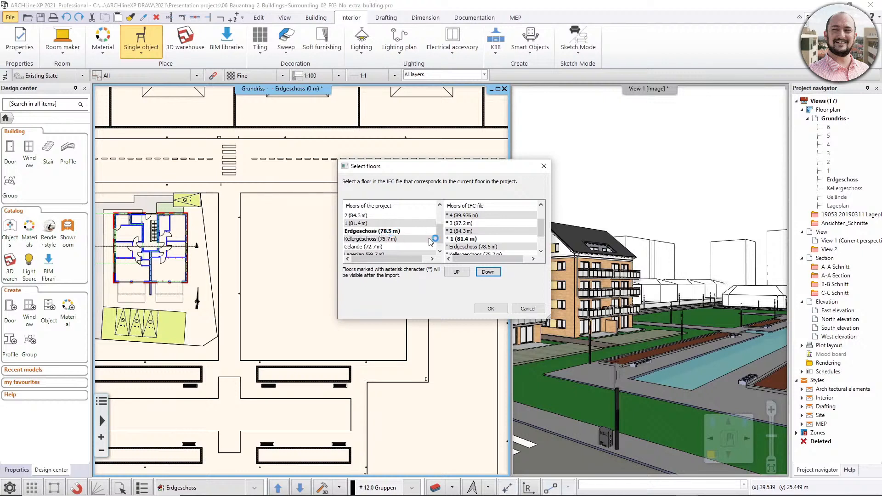
click(487, 272)
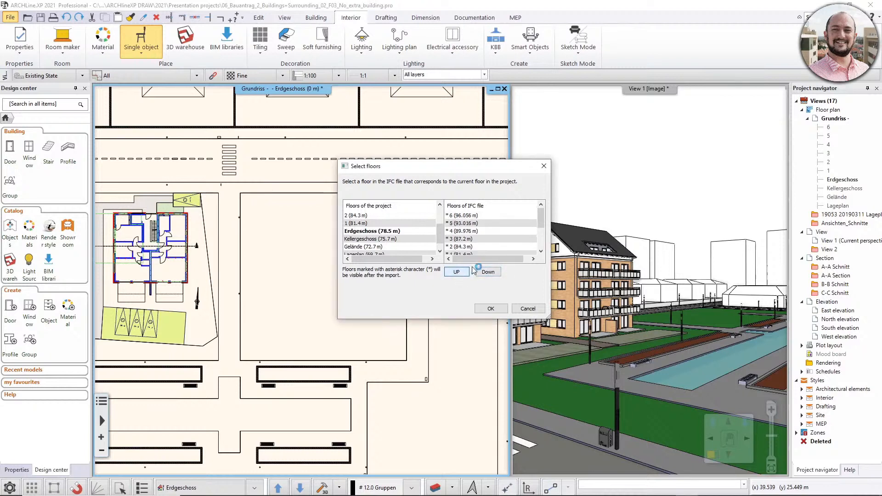
Accept Erdgeschoss (78.5 m) as the matching IFC floor and position the linked geometry automatically at its original coordinates.
scroll(506, 243, down, 1)
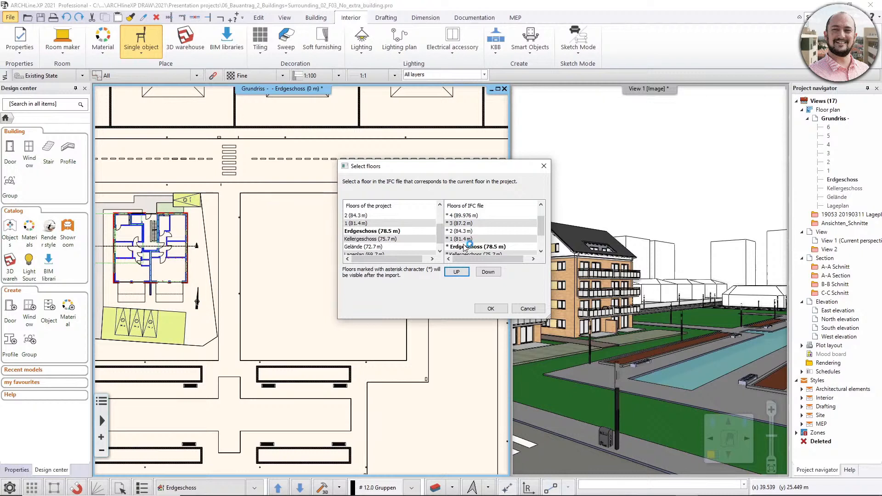
click(491, 309)
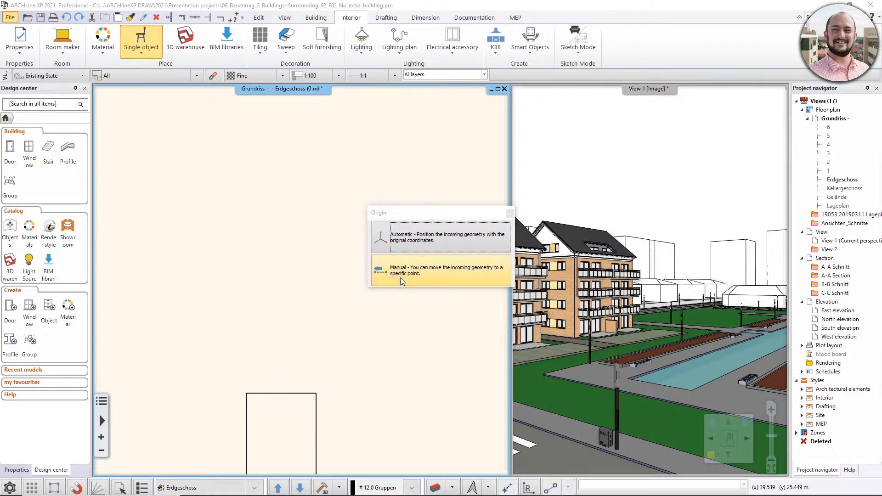
click(443, 274)
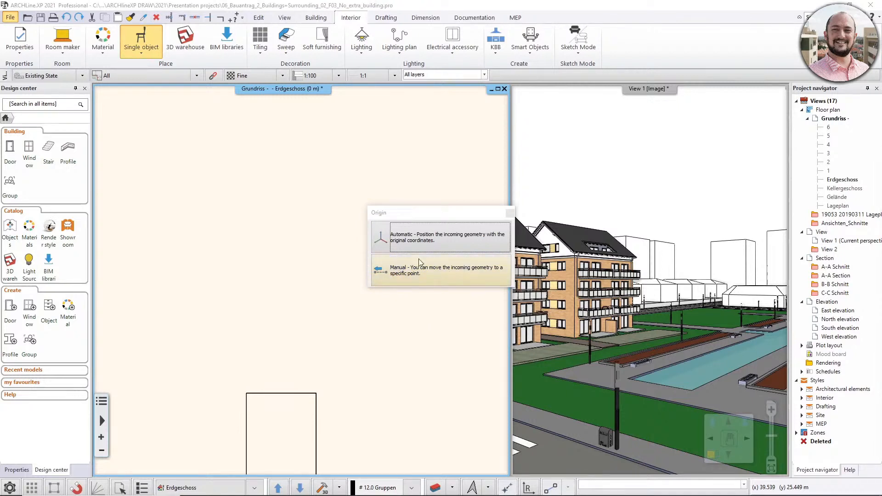
click(451, 238)
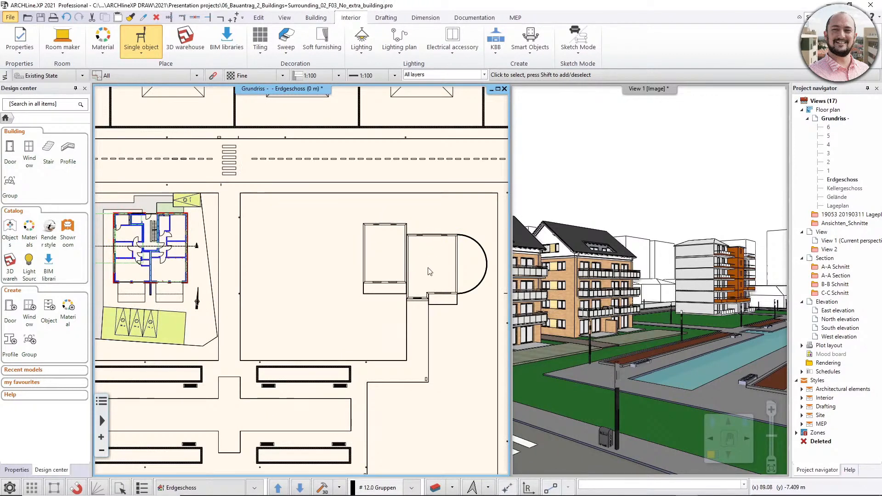
Check the linked building in the plans of floors 1 and 2, and return to the Erdgeschoss plan.
key(Page_Up)
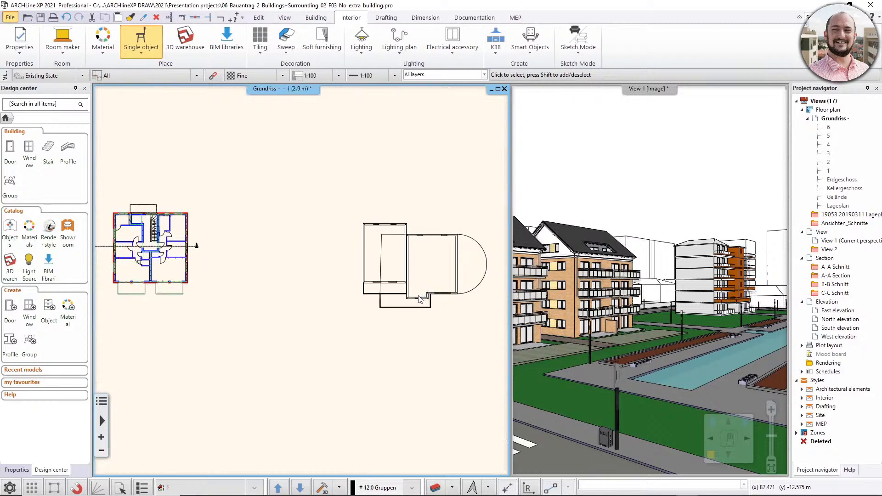
key(Page_Down)
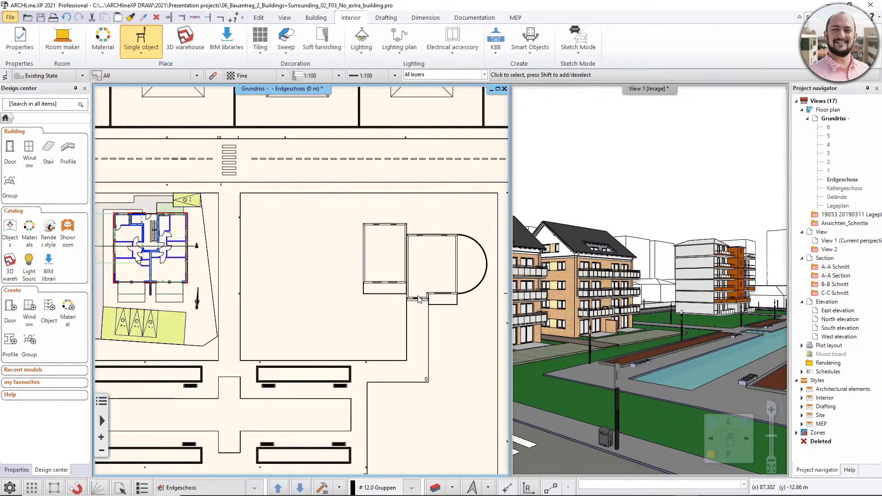
key(Page_Up)
key(Page_Up)
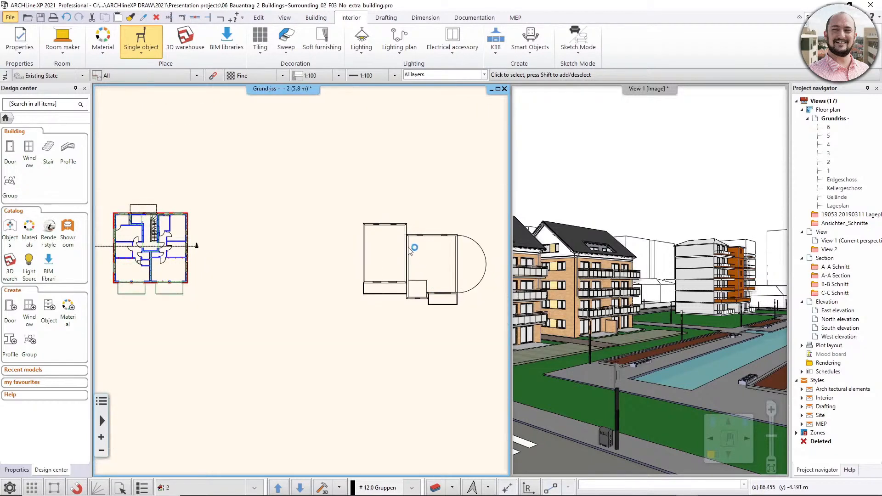
key(Page_Down)
key(Page_Down)
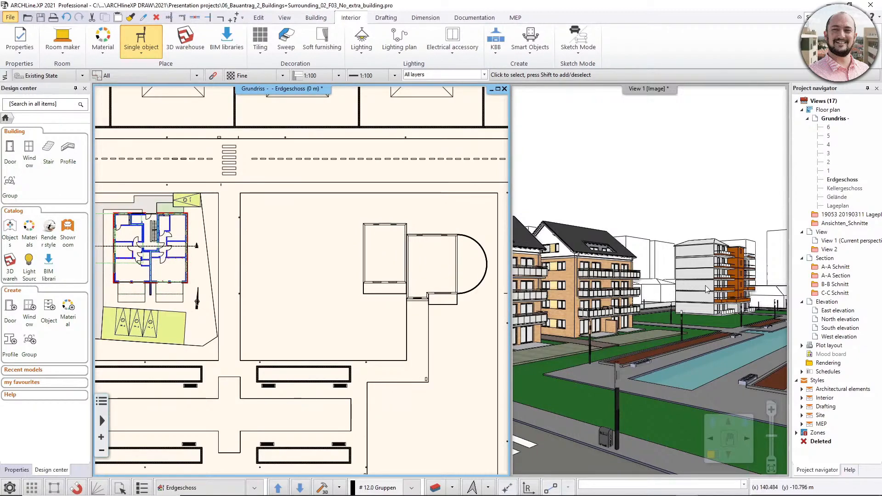
Inspect the properties of two exterior walls of the linked building in the 3D view, and deselect them.
middle_drag(703, 285, 693, 275)
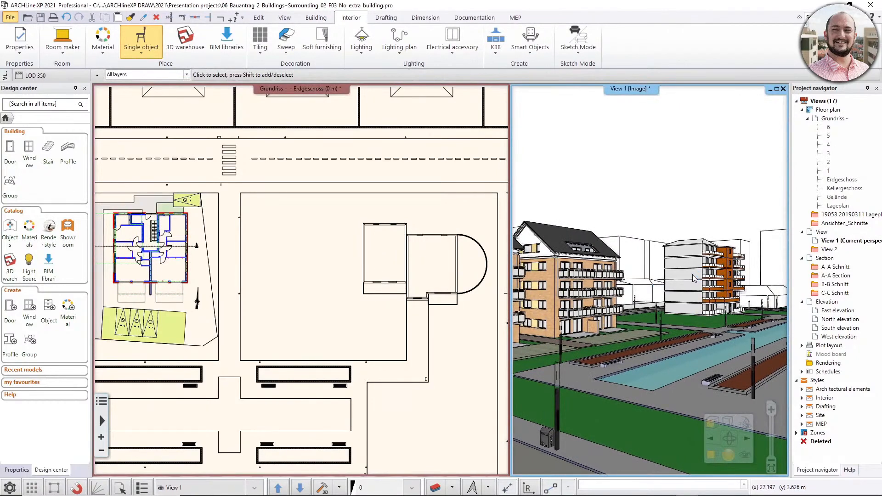
click(693, 275)
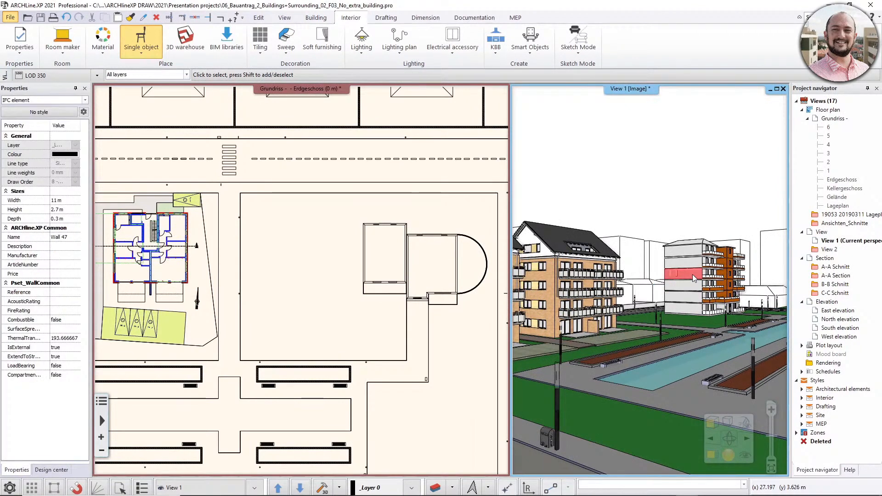
click(699, 268)
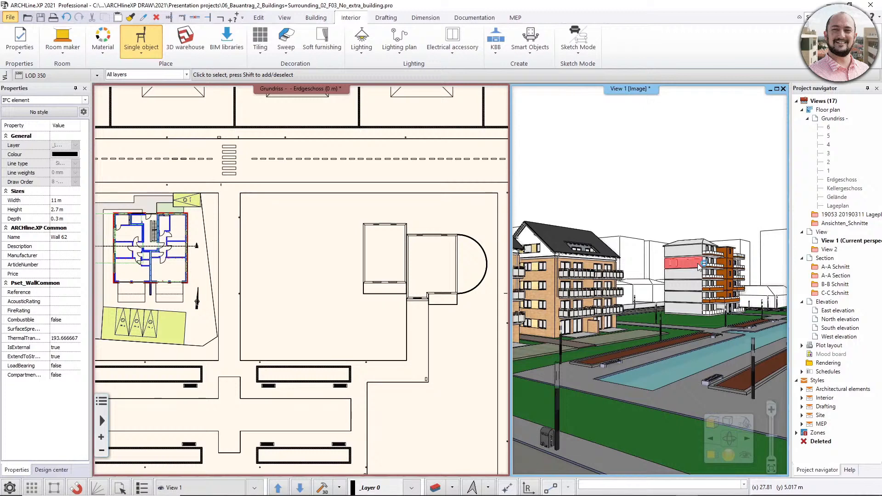
double_click(661, 222)
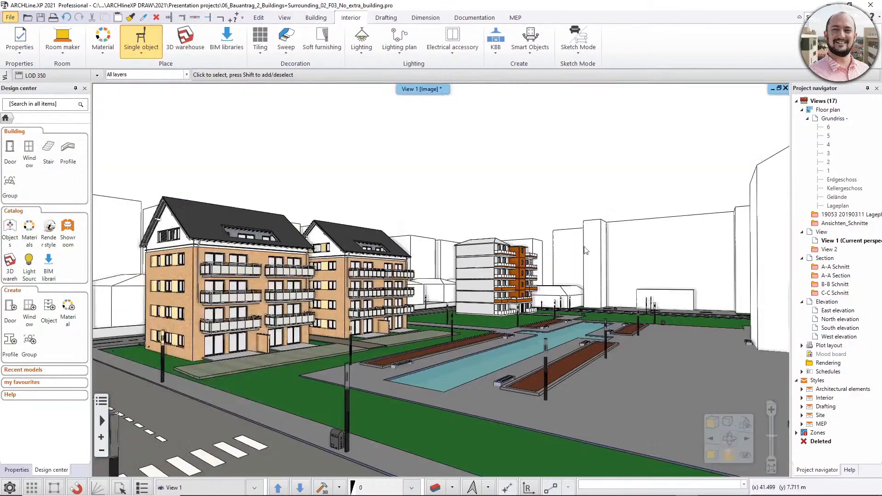
Examine the site in an enlarged 3D view, and look at the building in Bauantrag_AEC_01.ifc in BIM Vision.
middle_drag(522, 260, 494, 253)
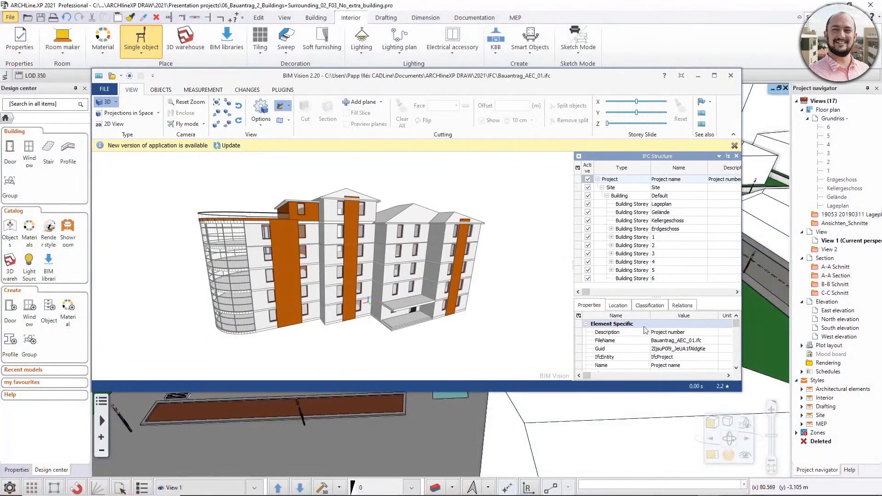
mouse_move(519, 328)
mouse_down()
mouse_move(506, 330)
mouse_move(507, 345)
mouse_move(492, 329)
mouse_move(510, 292)
mouse_move(516, 334)
mouse_up()
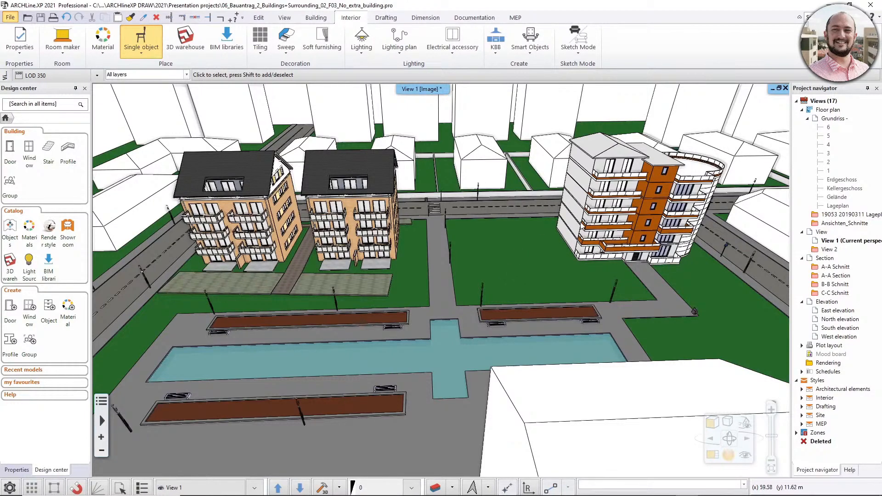
Reload the linked Bauantrag IFC file through the external reference manager.
click(10, 18)
mouse_move(31, 153)
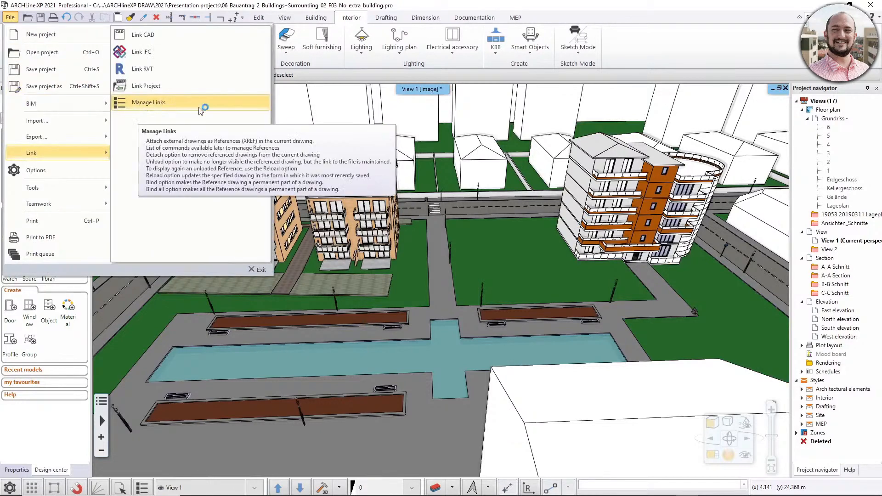
click(222, 109)
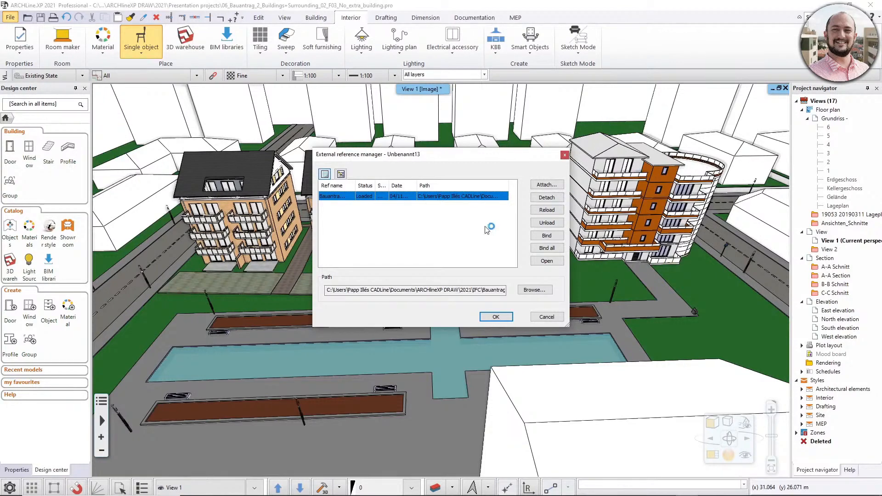
click(549, 187)
click(537, 211)
click(550, 211)
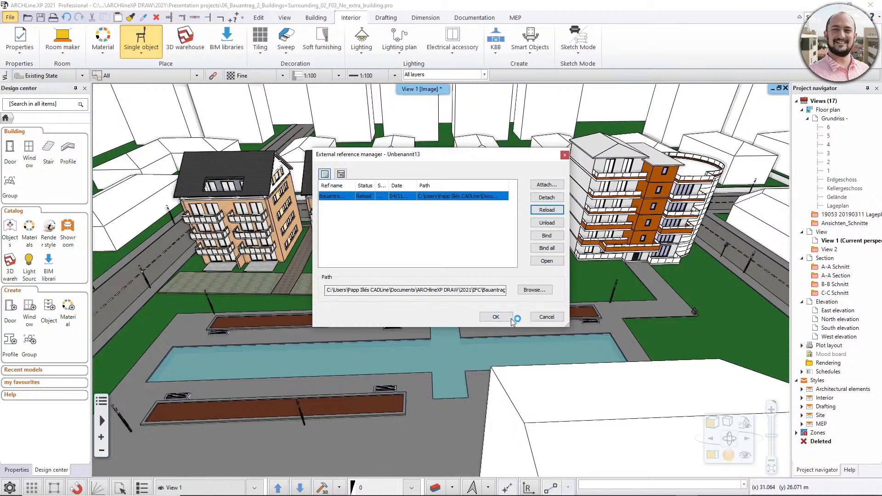
click(496, 317)
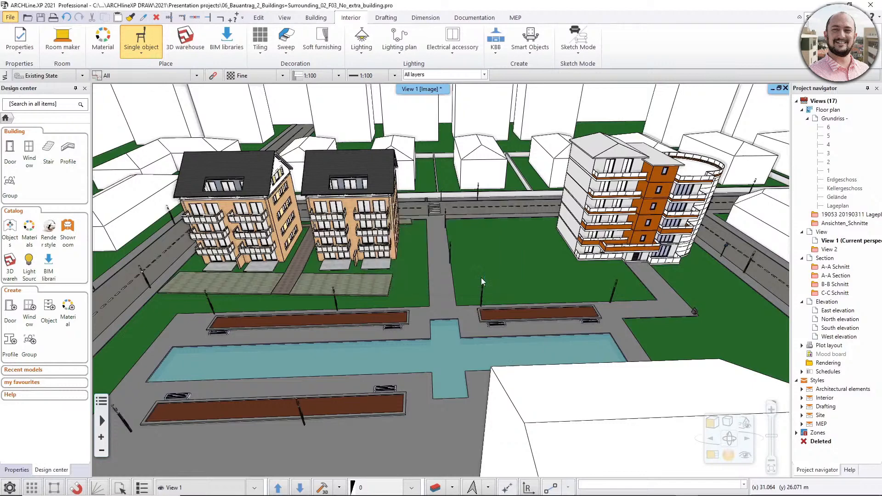
Check that Erdgeschoss (78.5 m) matches in the project and IFC floor lists, and accept the floor assignment for the reload.
click(542, 252)
click(542, 252)
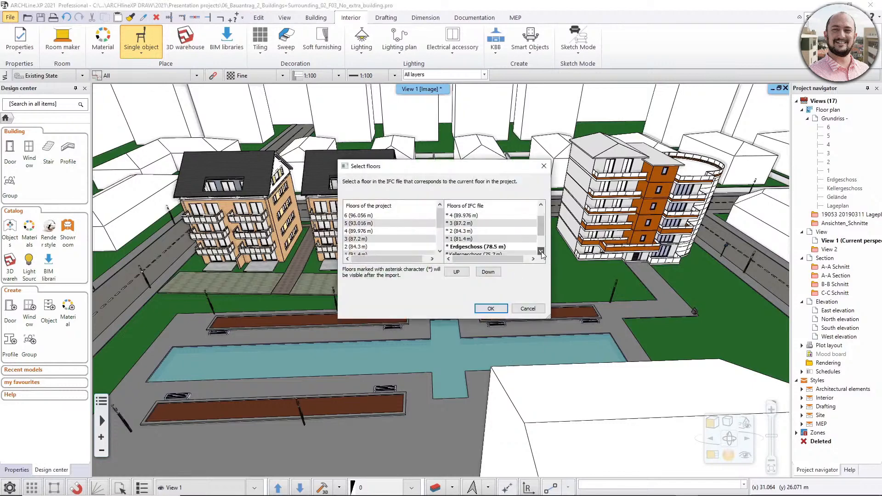
click(542, 252)
click(441, 252)
click(441, 252)
click(441, 252)
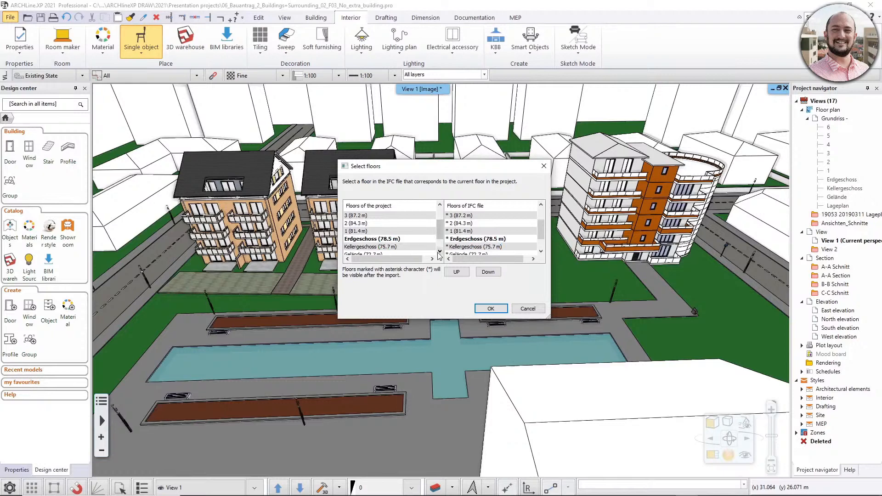
click(498, 309)
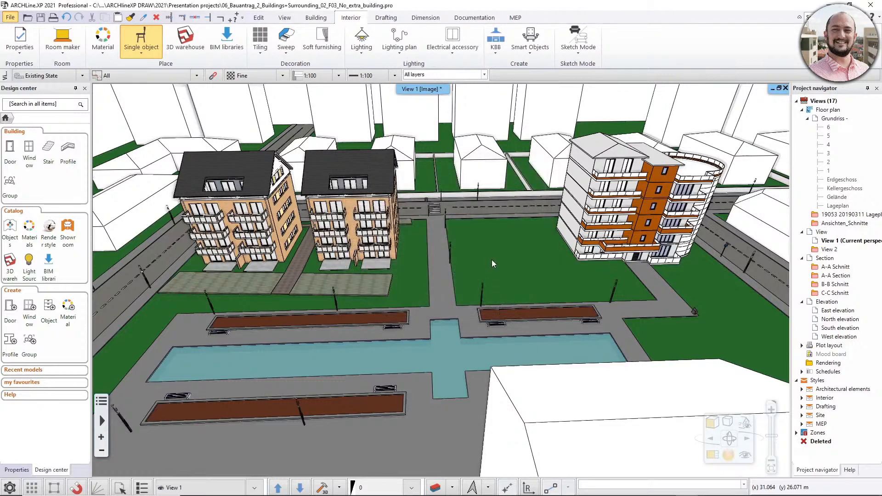
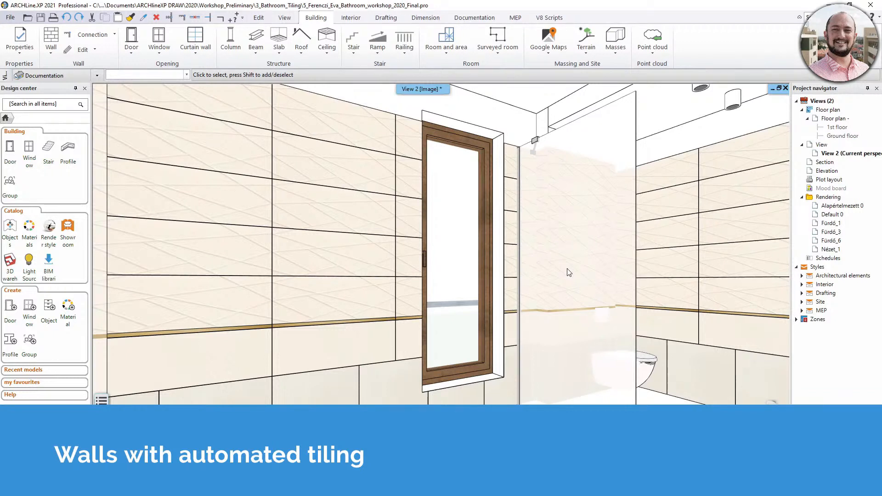
key(ctrl+z)
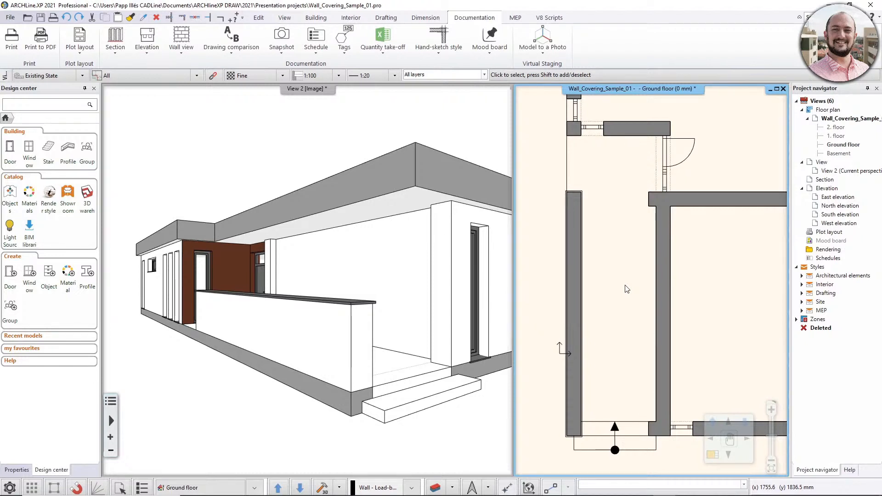
Replace the terrace's inner wall in the ground floor plan with a 5740 mm wall in the 380 mm Ext. wall + panel cover style.
click(657, 263)
key(Delete)
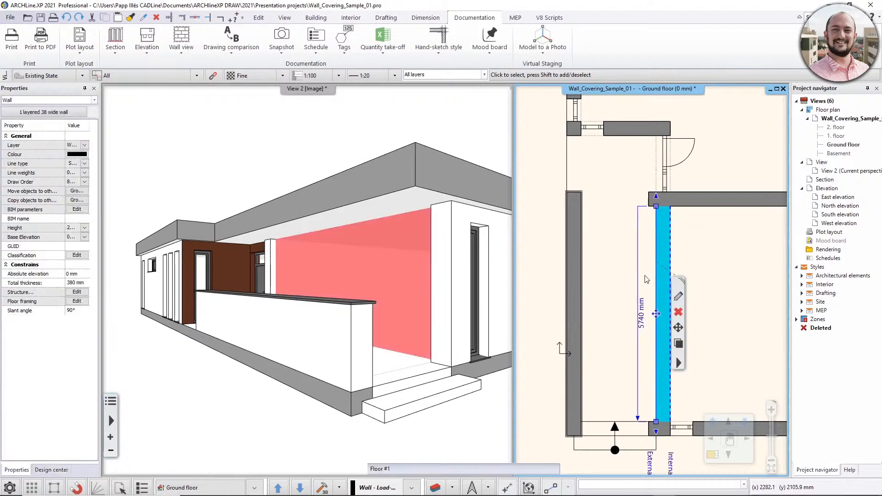
click(316, 18)
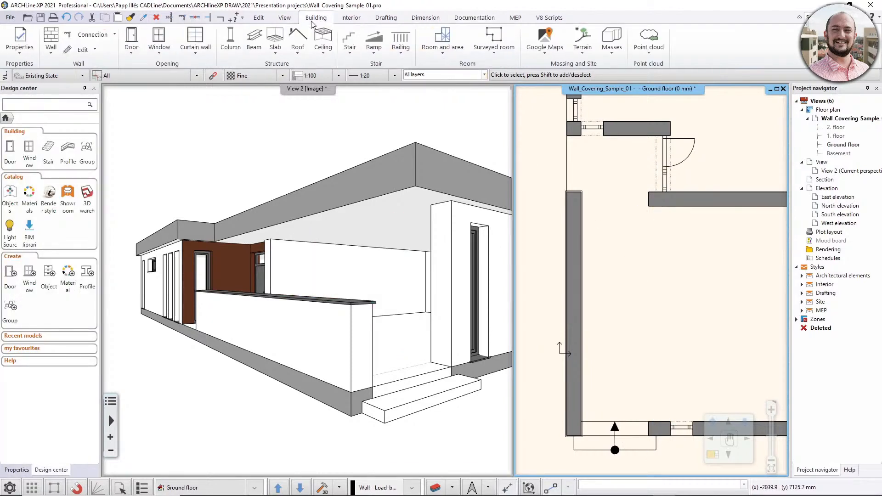
click(51, 55)
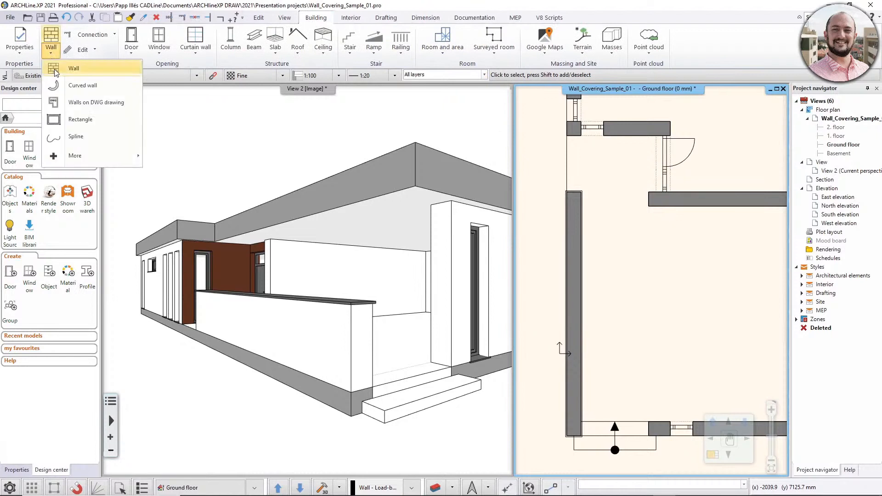
click(65, 69)
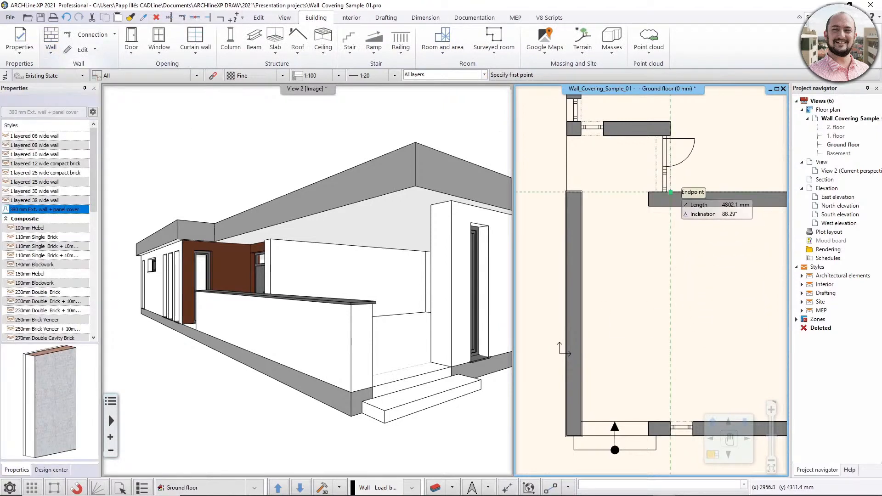
click(670, 207)
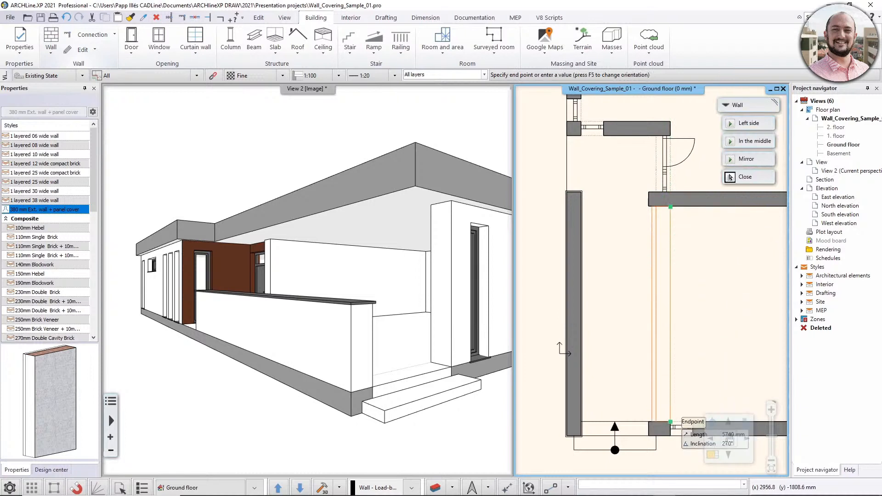
click(670, 422)
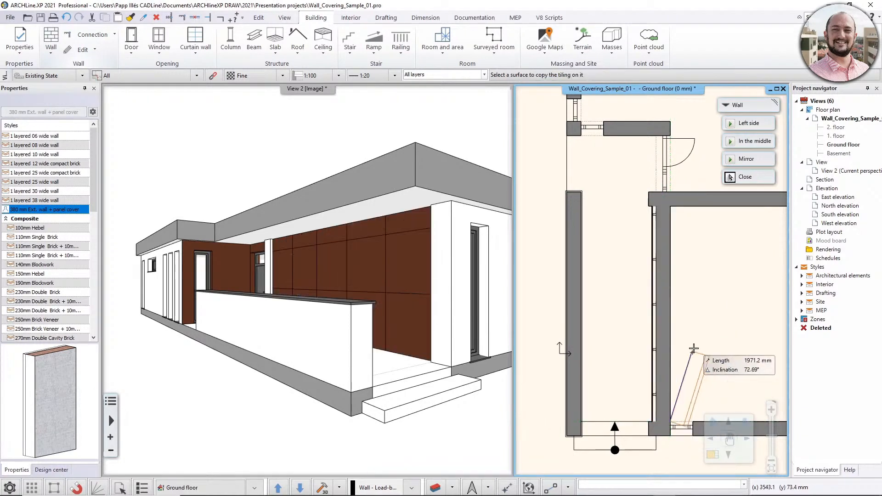
key(Escape)
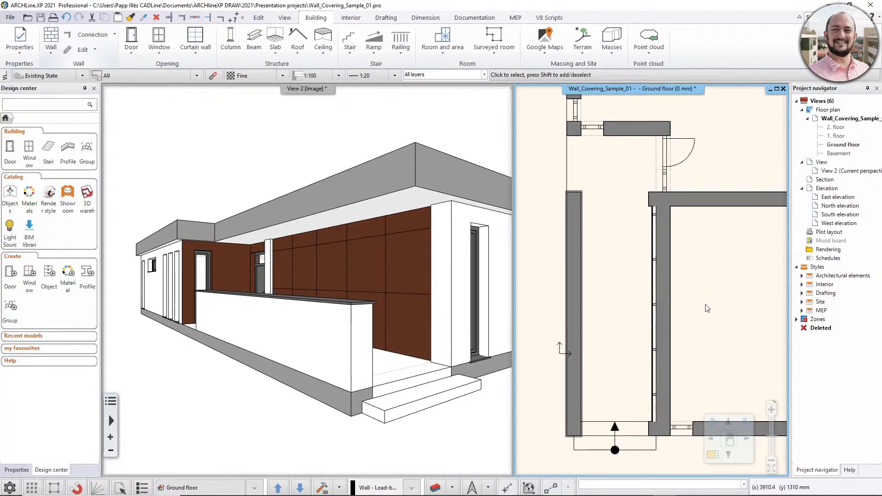
Examine the new wall's panel cover and supporting profiles in the floor plan and the 3D view.
scroll(657, 269, up, 3)
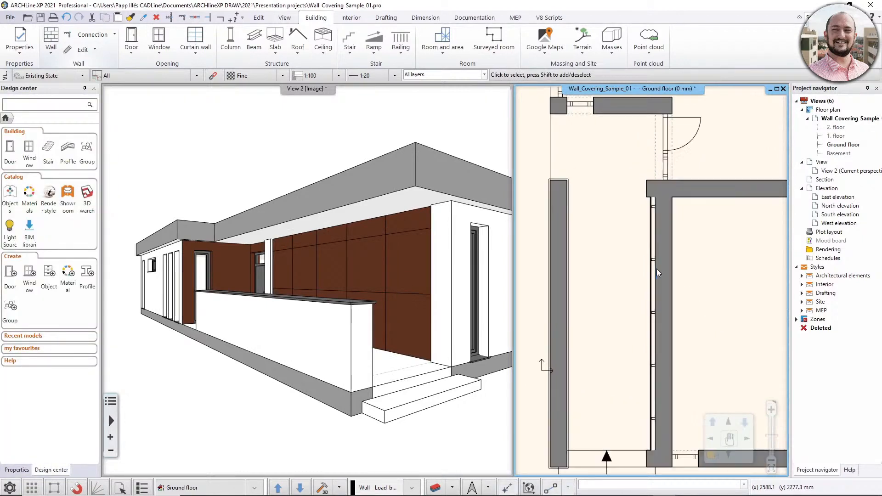
scroll(659, 170, up, 2)
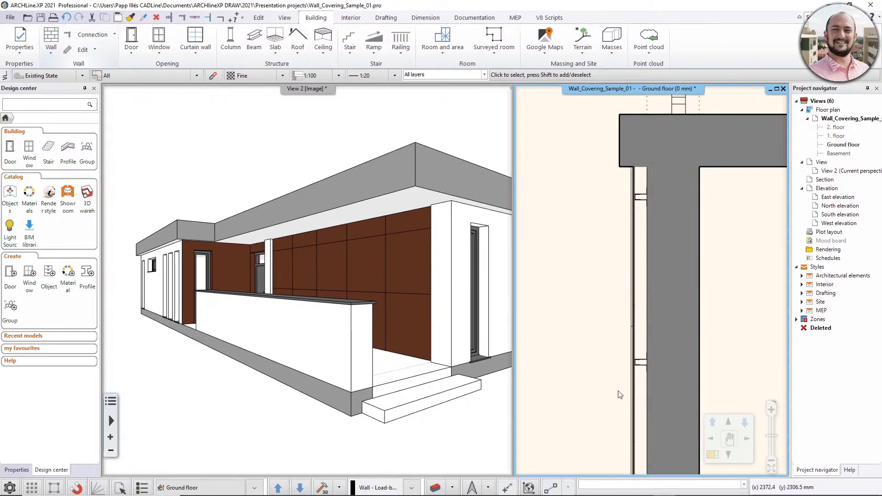
scroll(612, 386, down, 2)
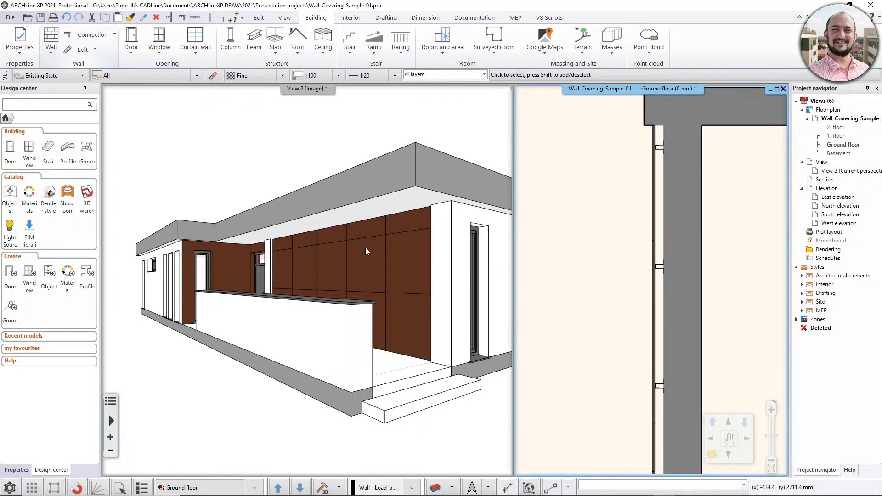
click(327, 270)
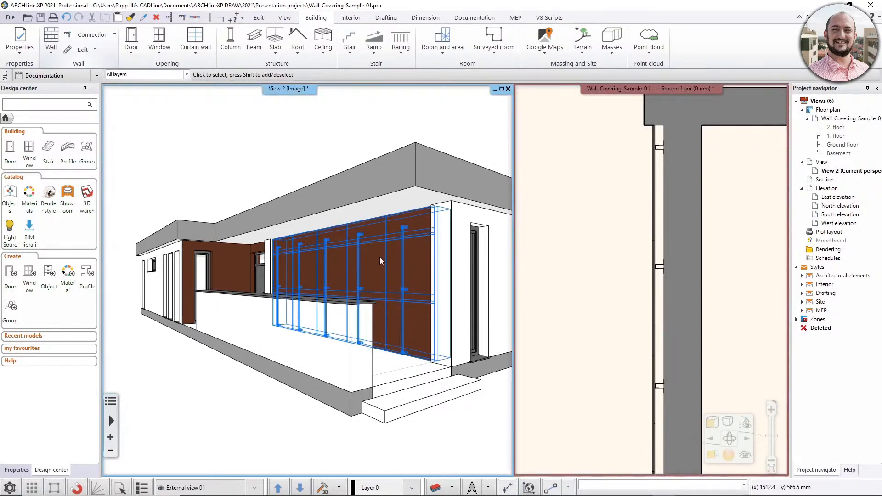
middle_drag(348, 275, 435, 281)
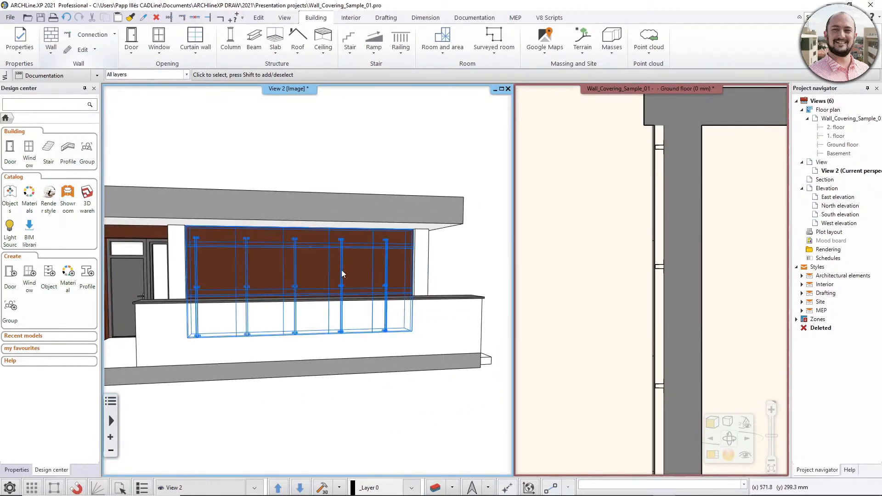
middle_drag(340, 269, 288, 264)
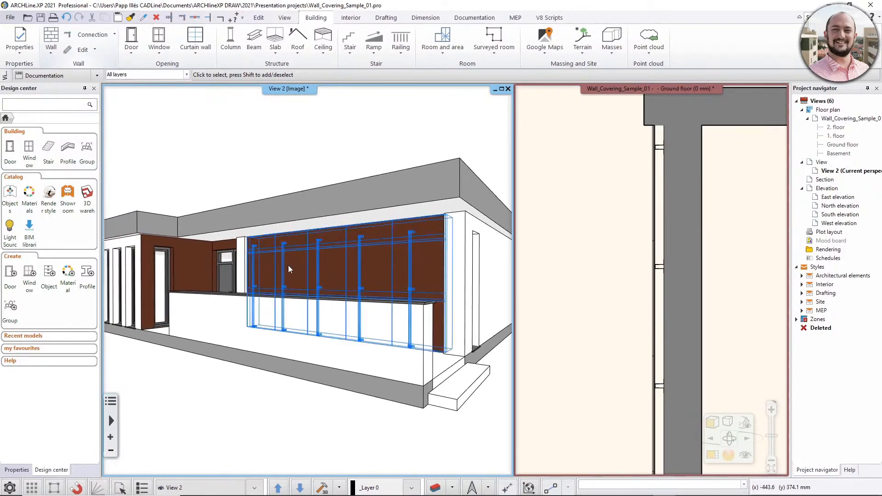
key(Page_Down)
key(Page_Up)
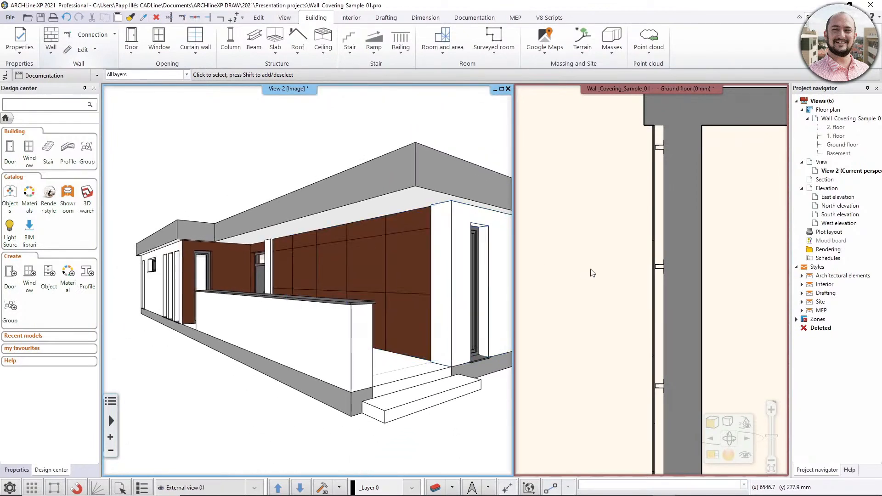
Undo the wall replacement and return to the ground floor plan.
click(66, 18)
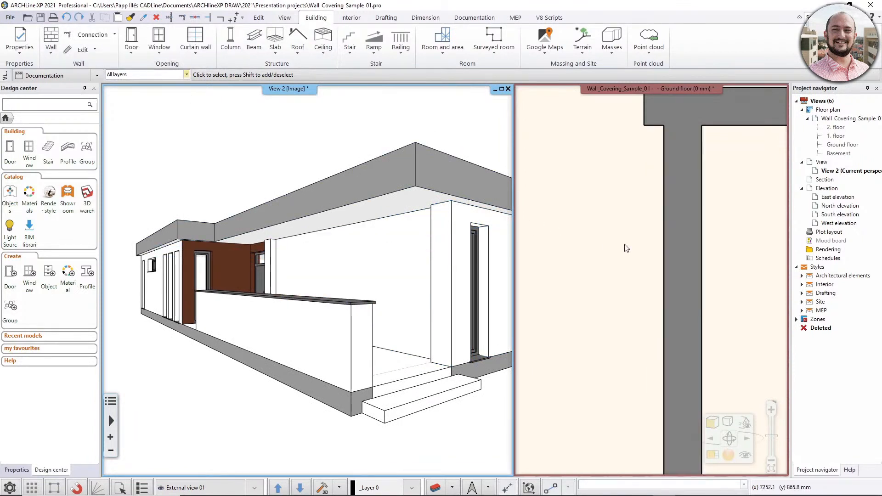
click(635, 258)
scroll(638, 277, down, 3)
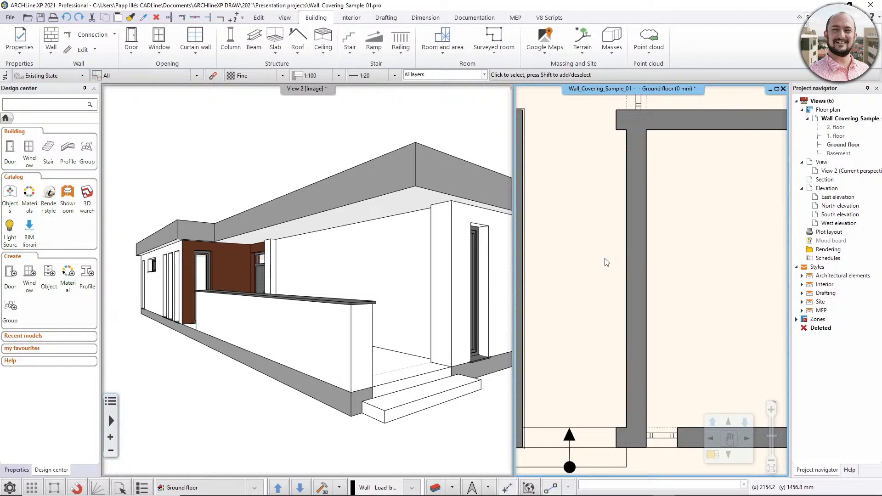
scroll(607, 262, down, 2)
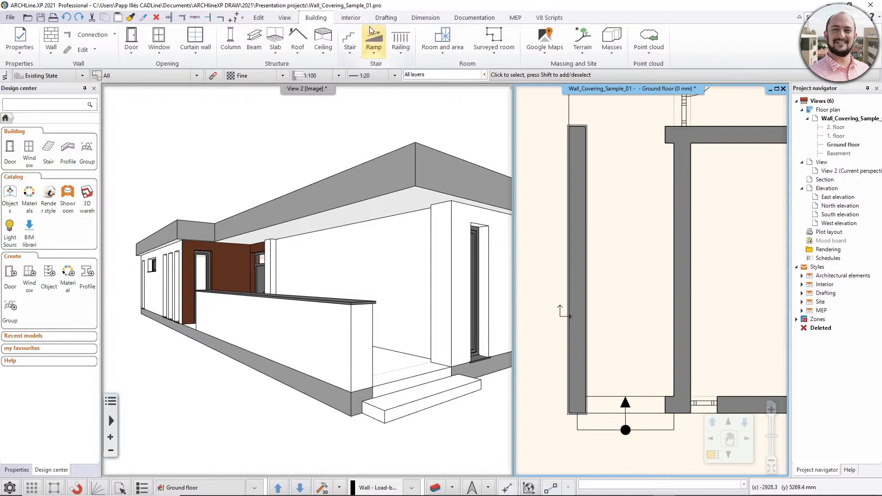
Open the tiling properties of the Brown external panels style and examine the layers behind the panels in the preview.
click(351, 17)
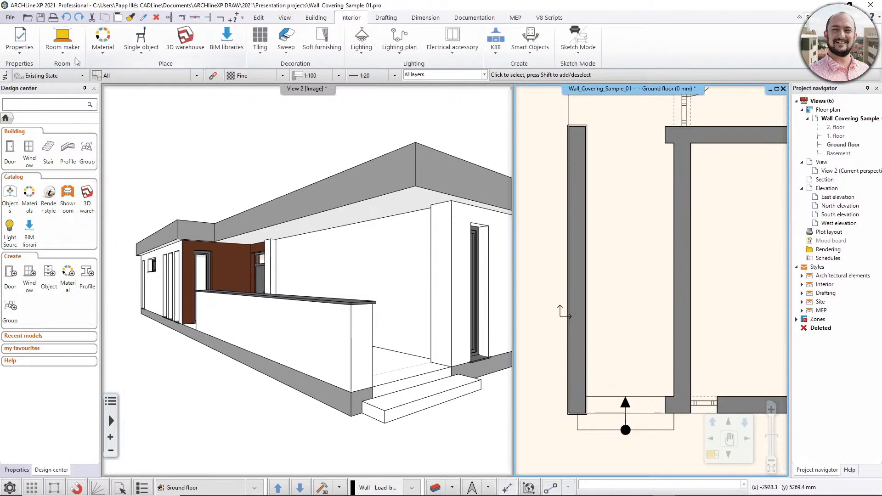
click(19, 56)
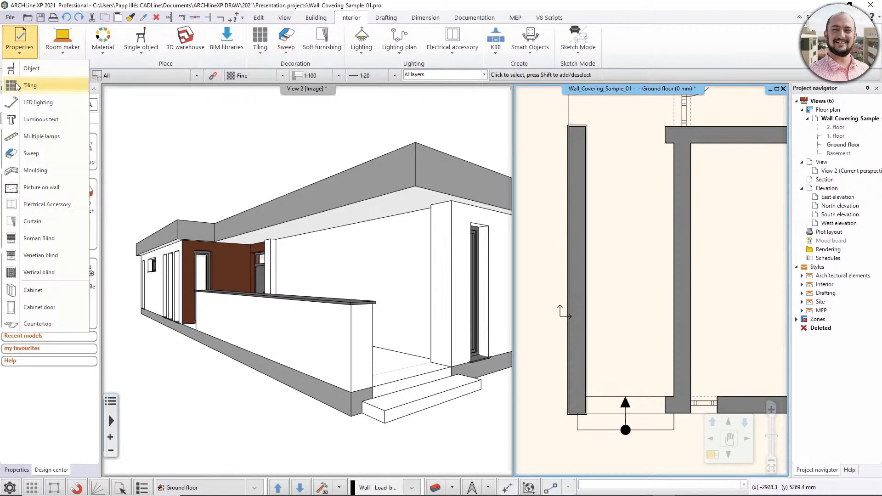
click(49, 84)
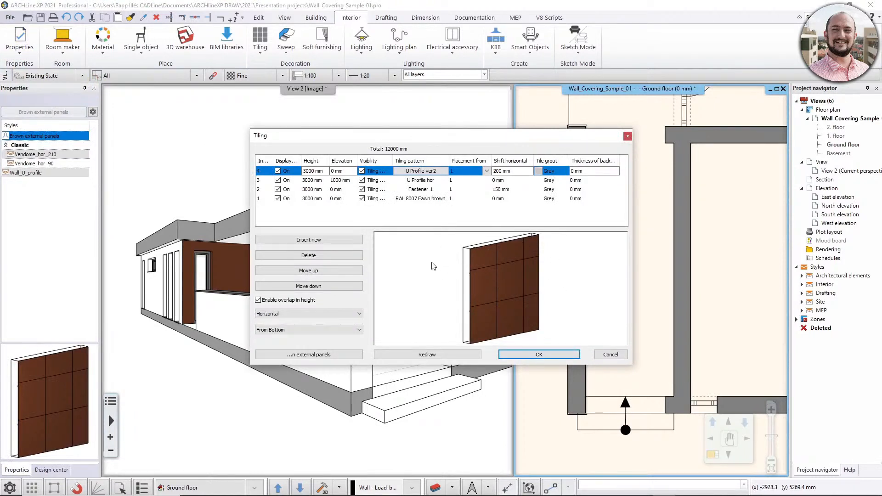
mouse_move(428, 266)
mouse_down()
mouse_move(505, 267)
mouse_move(432, 267)
mouse_up()
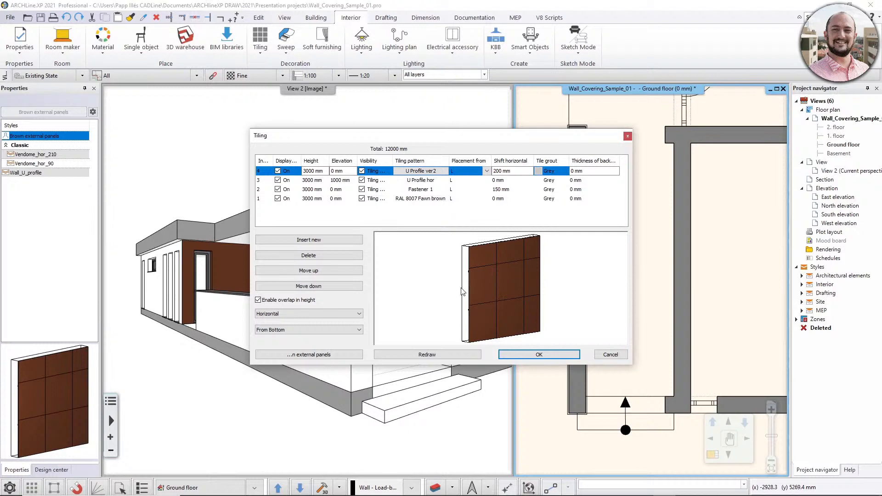
drag(435, 281, 542, 296)
scroll(544, 289, up, 5)
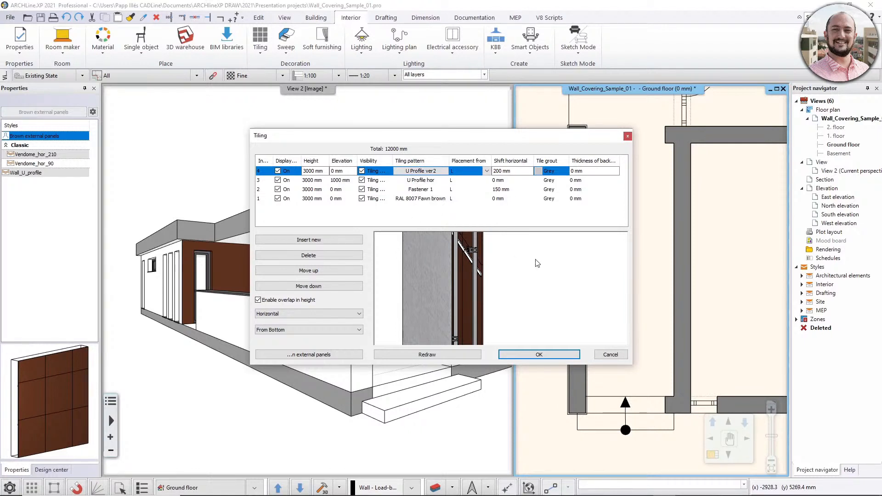
Turn off the display of the U Profile ver2, U Profile hor and Fastener 1 layers, and redraw the preview.
click(277, 171)
click(278, 181)
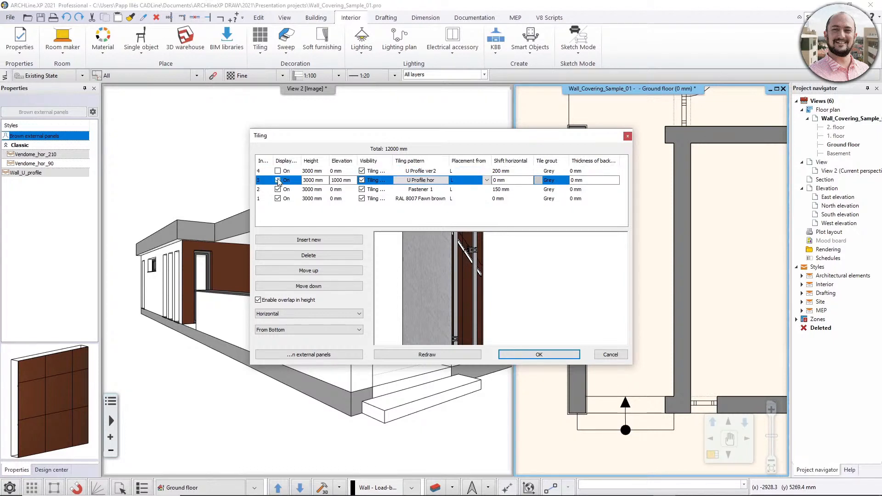
click(278, 180)
click(278, 190)
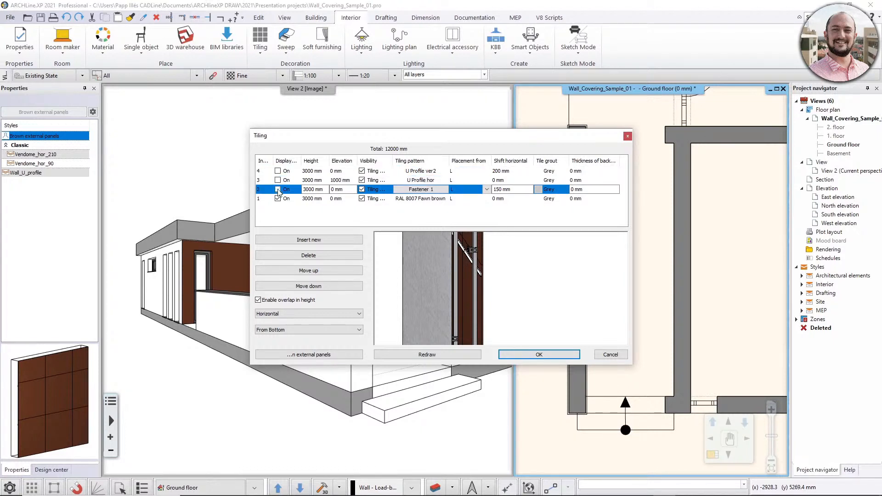
click(277, 189)
click(414, 354)
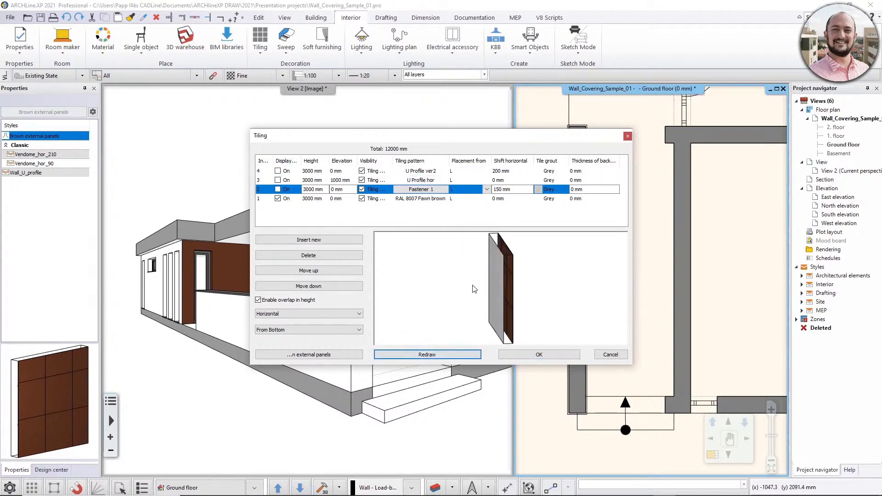
drag(475, 289, 449, 289)
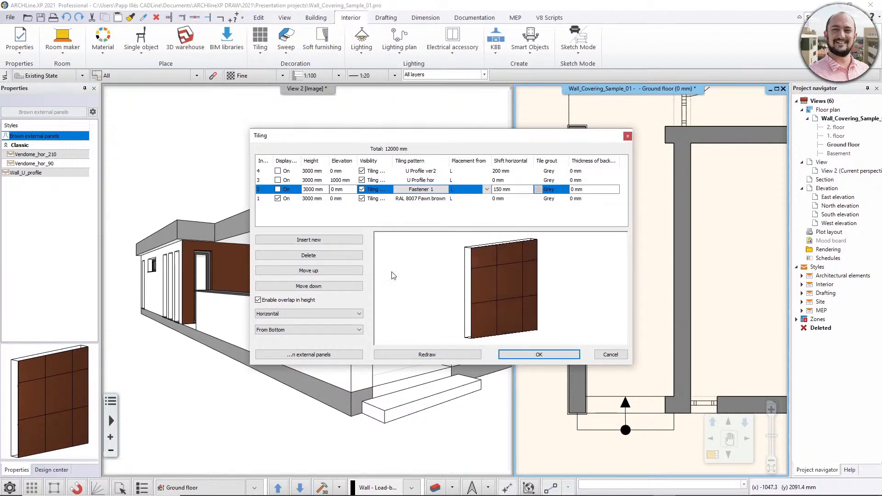
Review the RAL 8007 Fawn brown layer's Rectangle pattern, thickness, grout depth and tile grout, and accept the settings.
click(413, 199)
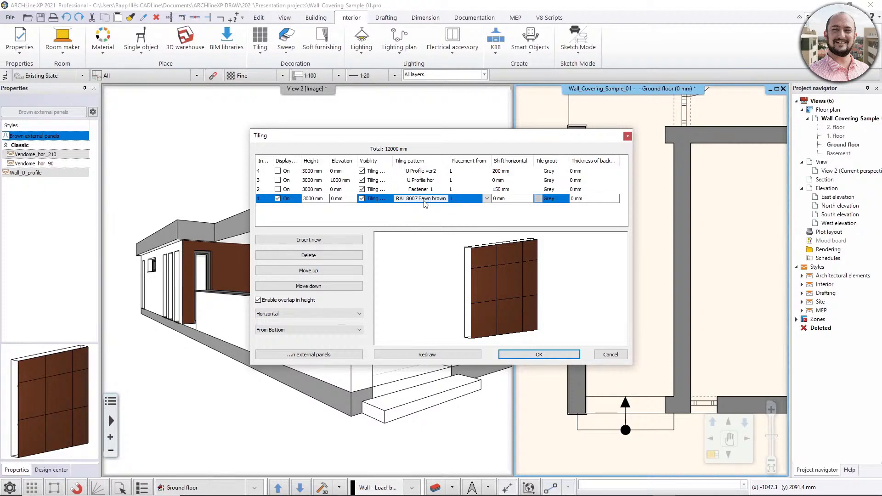
double_click(423, 201)
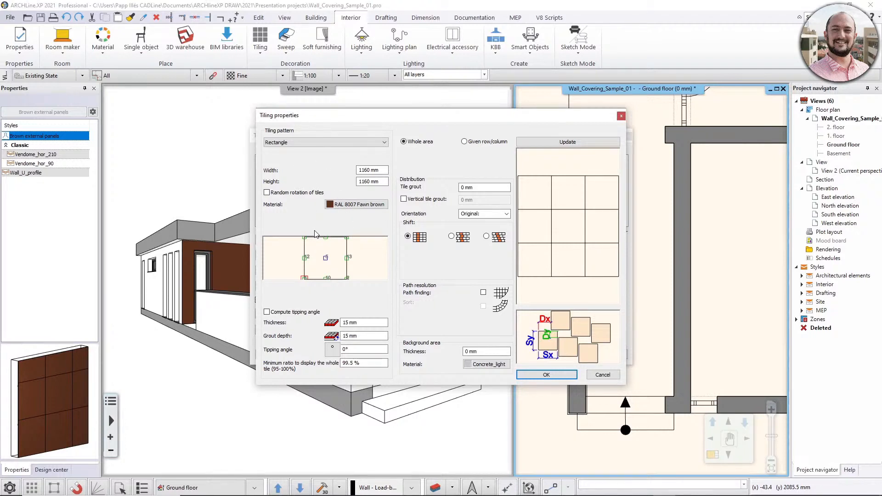
click(320, 144)
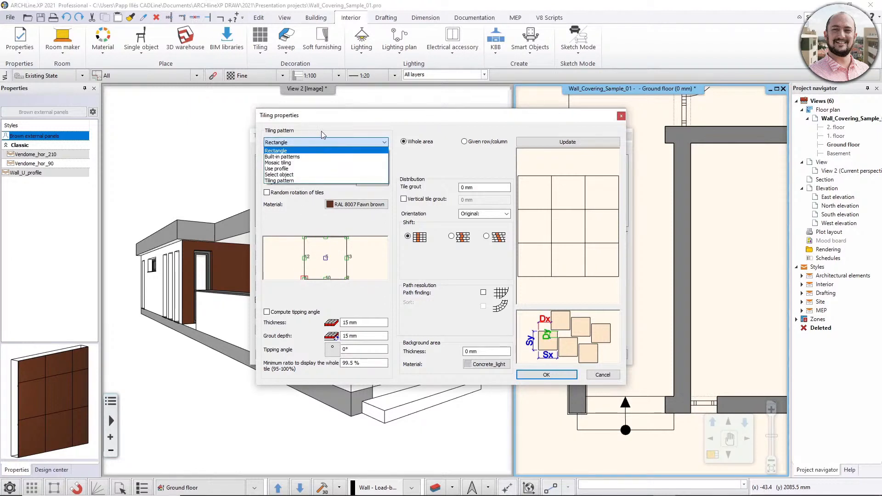
click(318, 150)
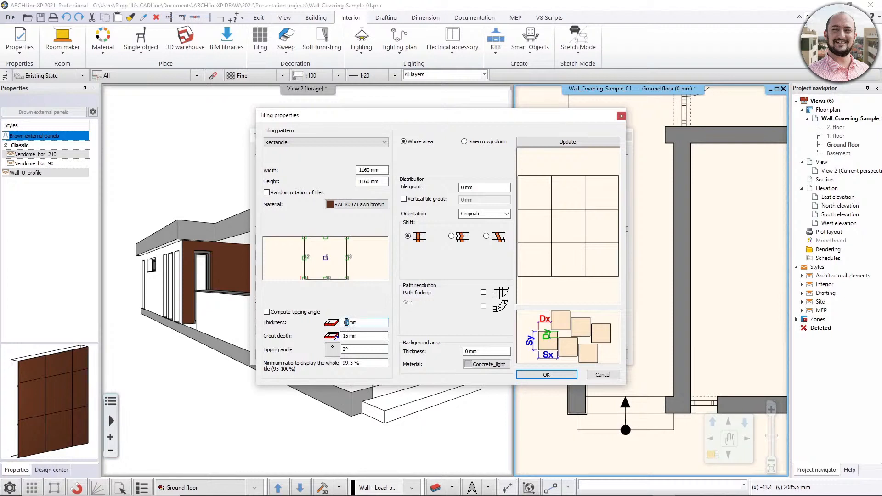
click(364, 336)
click(465, 188)
click(546, 374)
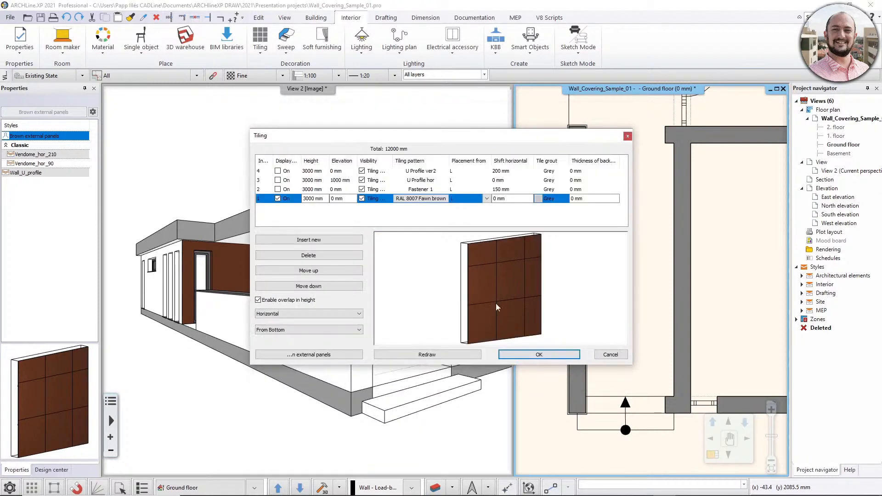
Open the tiling properties of the U Profile hor layer and inspect the parameters of its assigned profile object.
mouse_move(501, 290)
mouse_down()
mouse_move(528, 296)
mouse_move(517, 294)
mouse_up()
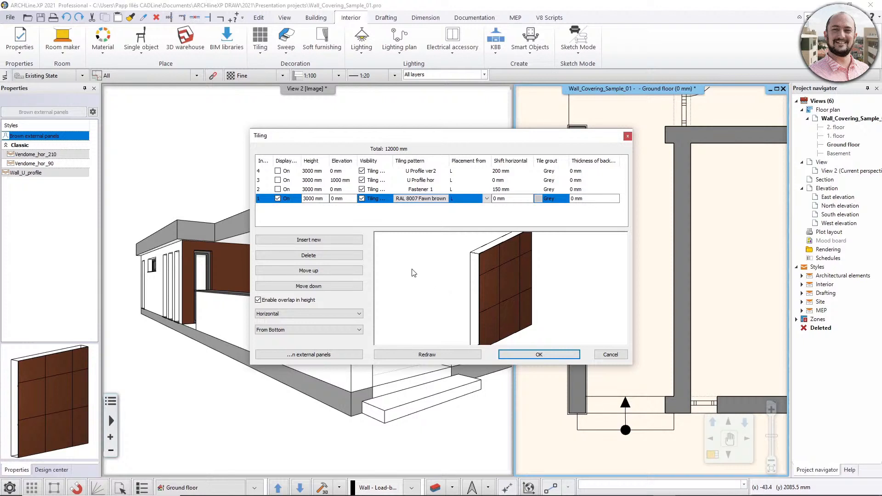
drag(419, 275, 469, 278)
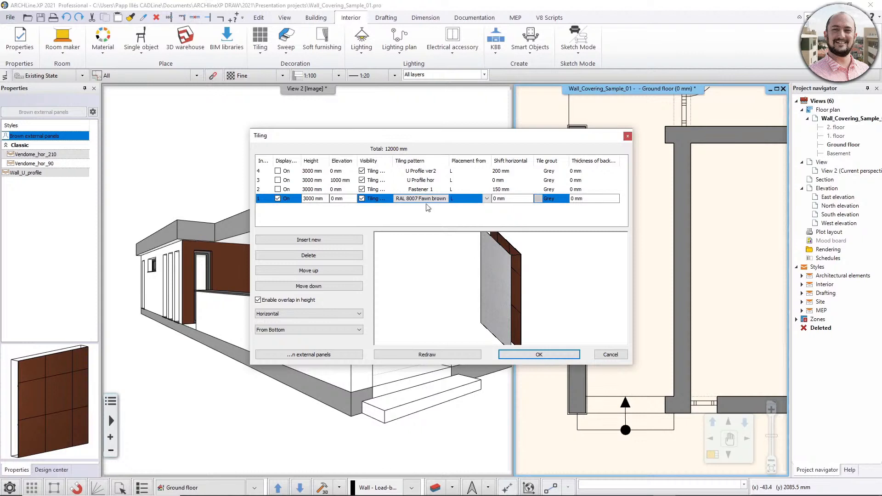
click(419, 180)
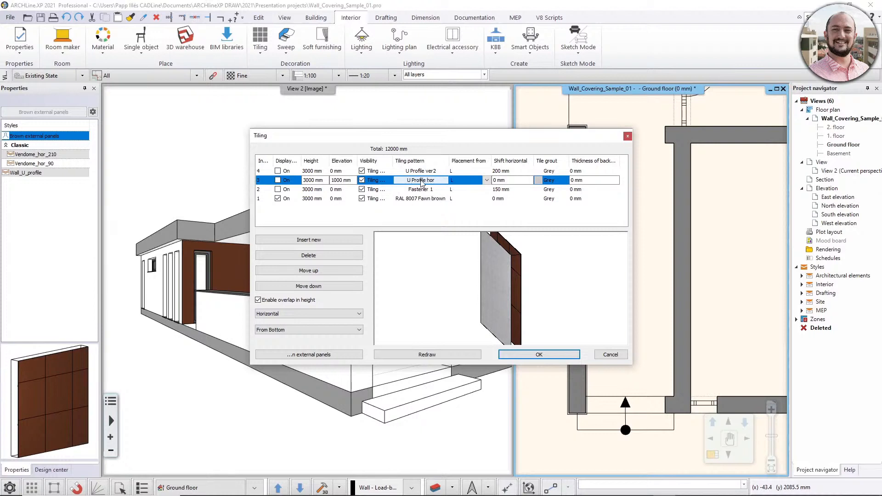
double_click(431, 181)
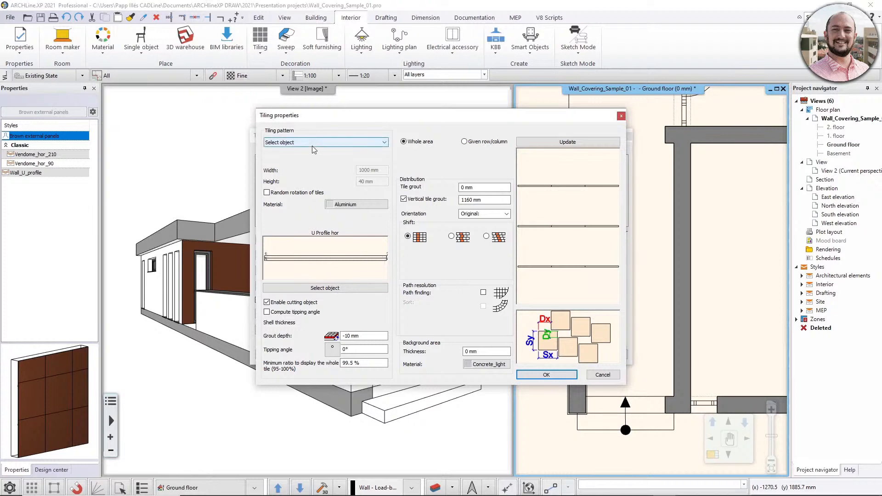
click(317, 287)
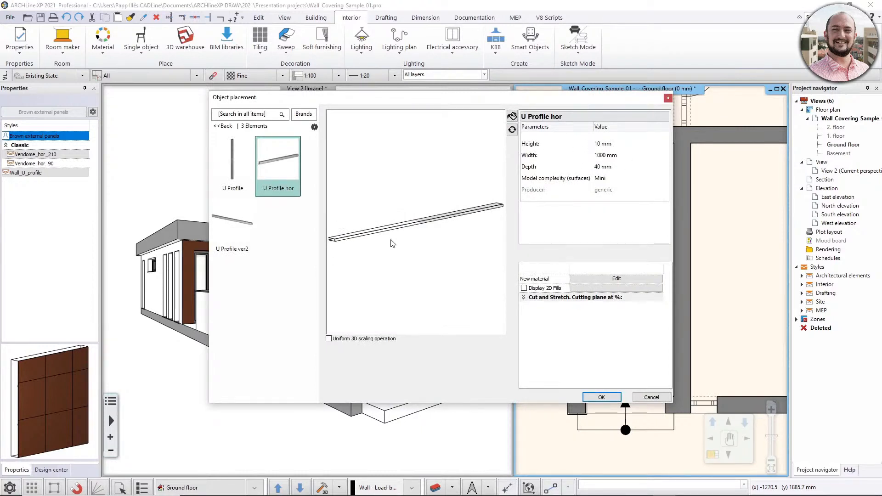
click(597, 396)
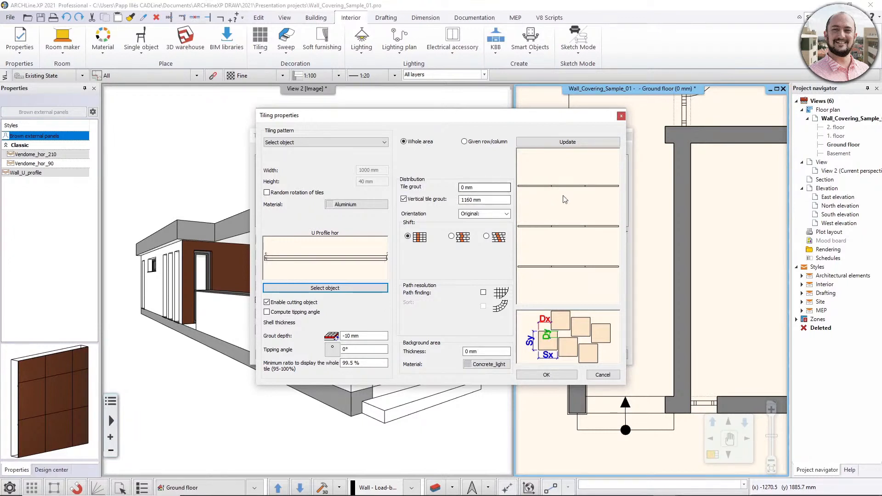
Examine the U Profile hor layer's pattern layout and grout depth, and accept the tiling settings.
scroll(555, 199, up, 5)
scroll(561, 210, up, 2)
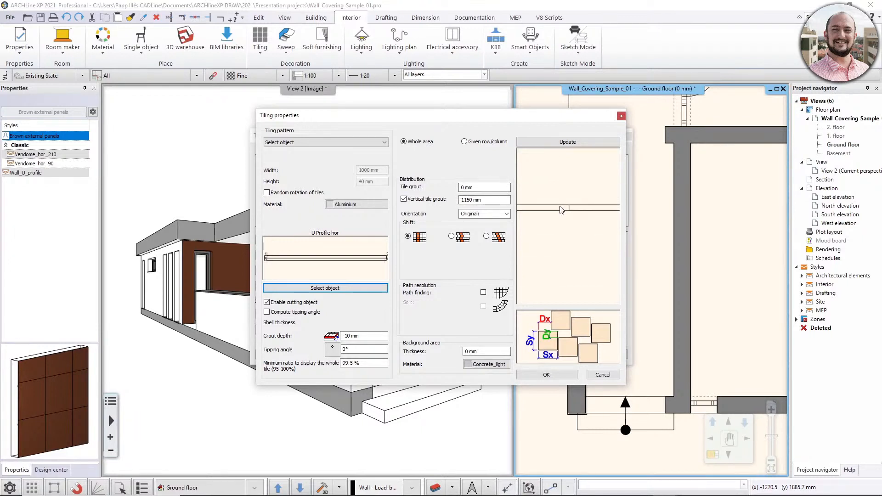
scroll(576, 228, down, 3)
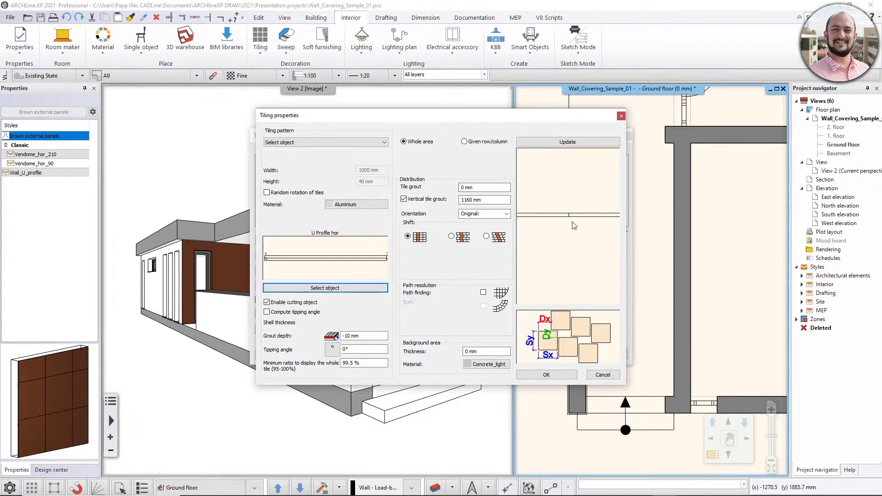
scroll(560, 205, down, 2)
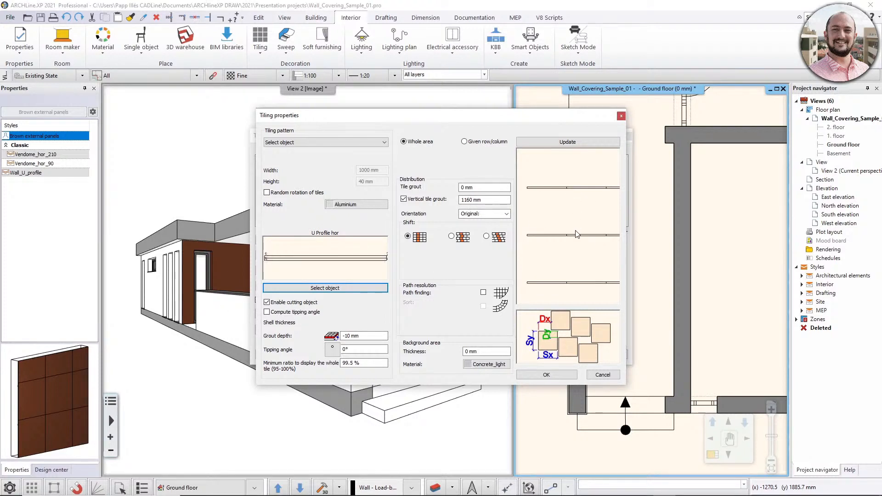
scroll(567, 222, down, 1)
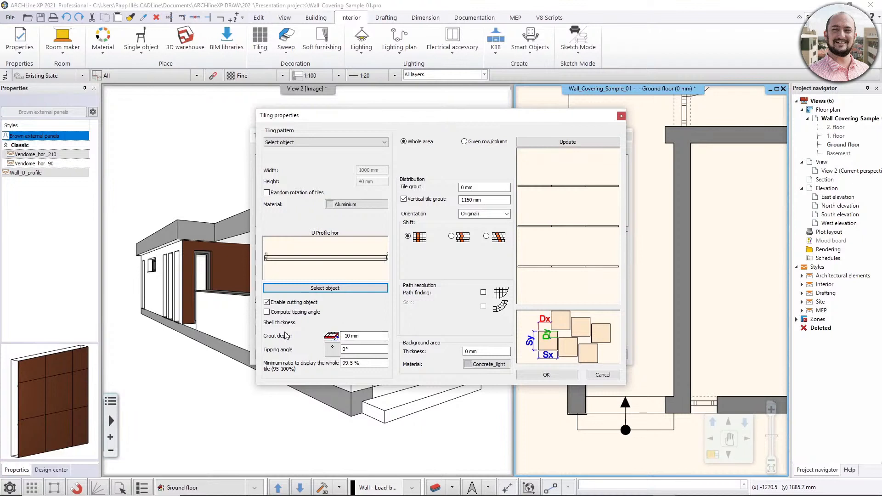
click(344, 337)
click(539, 375)
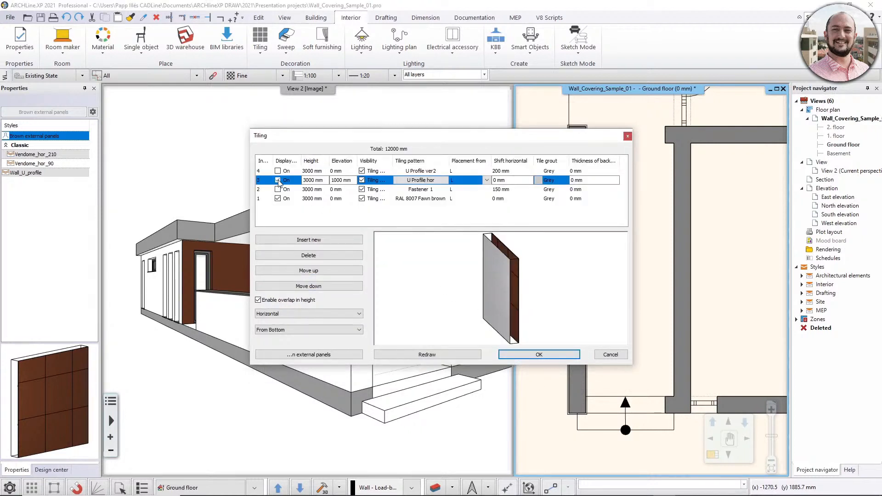
Turn on the display of the U Profile hor layer, redraw the preview and inspect the rails behind the panels.
click(408, 354)
mouse_move(539, 297)
mouse_down()
mouse_move(528, 298)
mouse_move(551, 295)
mouse_up()
scroll(527, 298, up, 4)
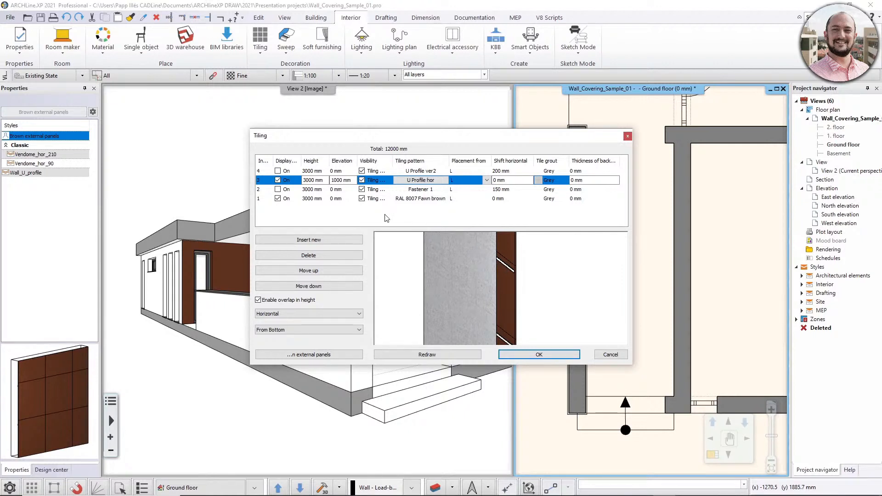
Set the U Profile hor layer's elevation to 900 mm and redraw the preview, and change the elevation to 800 mm.
click(341, 180)
drag(340, 181, 316, 180)
text(90)
click(448, 355)
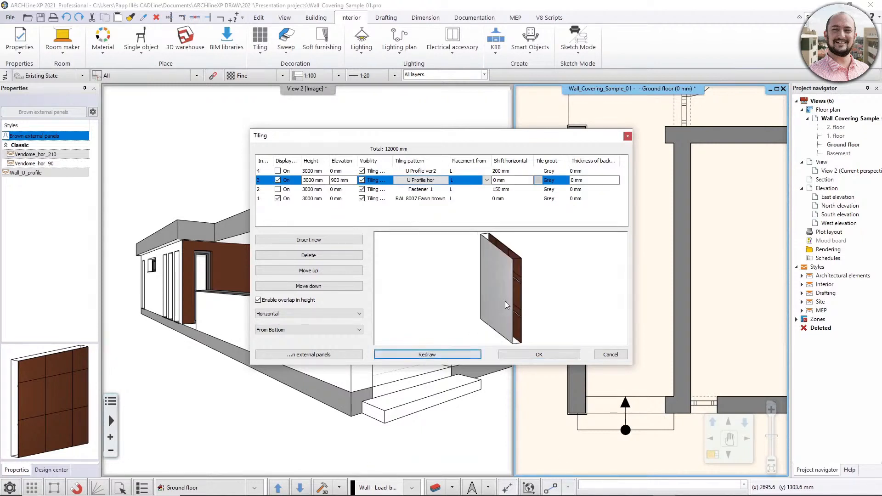
click(336, 181)
drag(336, 181, 325, 181)
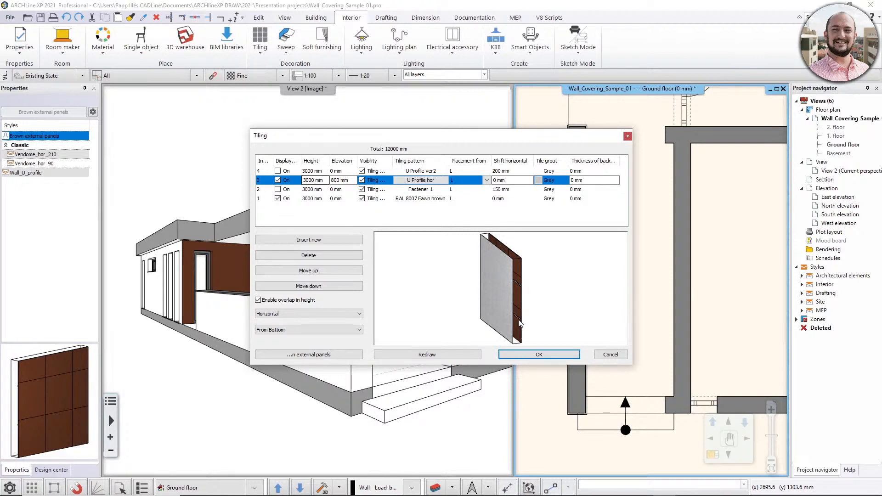
Restore the U Profile hor layer's elevation to 1000 mm and inspect the rails in the preview.
click(338, 181)
text(100)
text(0)
key(Return)
mouse_move(514, 293)
mouse_down()
mouse_move(491, 294)
mouse_move(521, 294)
mouse_up()
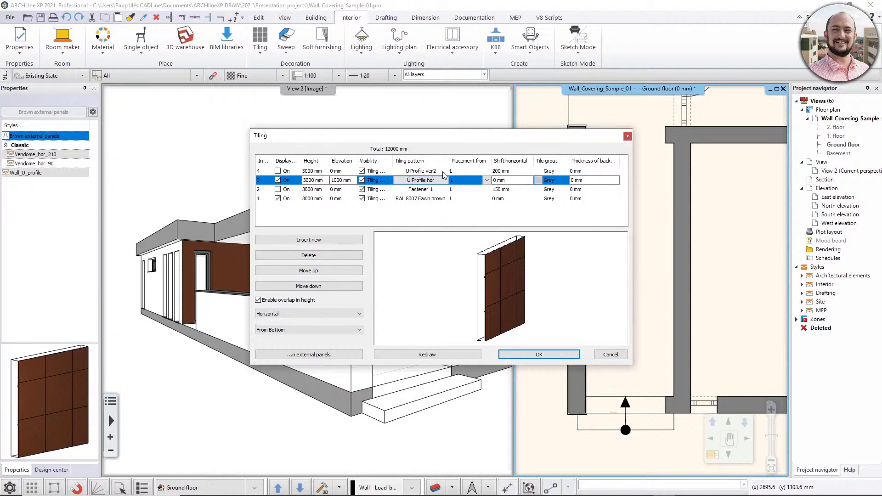
drag(441, 285, 465, 301)
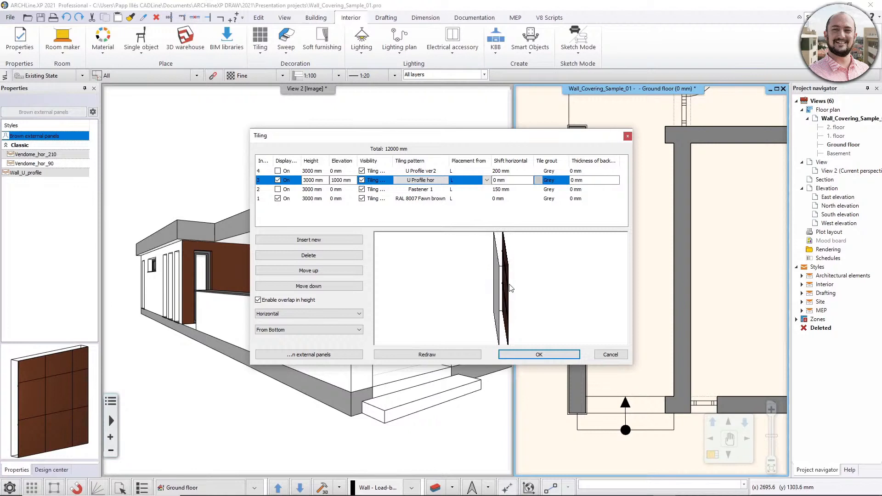
Review the U Profile ver2 layer's assigned profile object and tile grout in its tiling properties, and accept the settings.
click(423, 171)
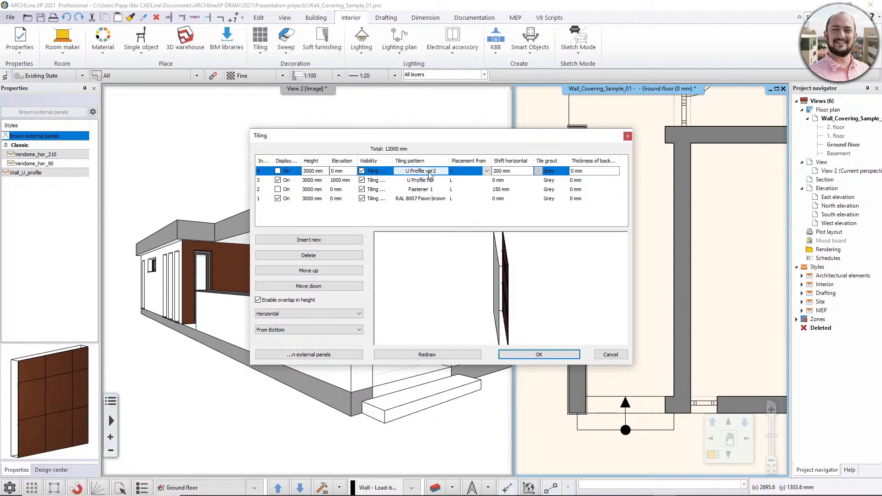
double_click(429, 173)
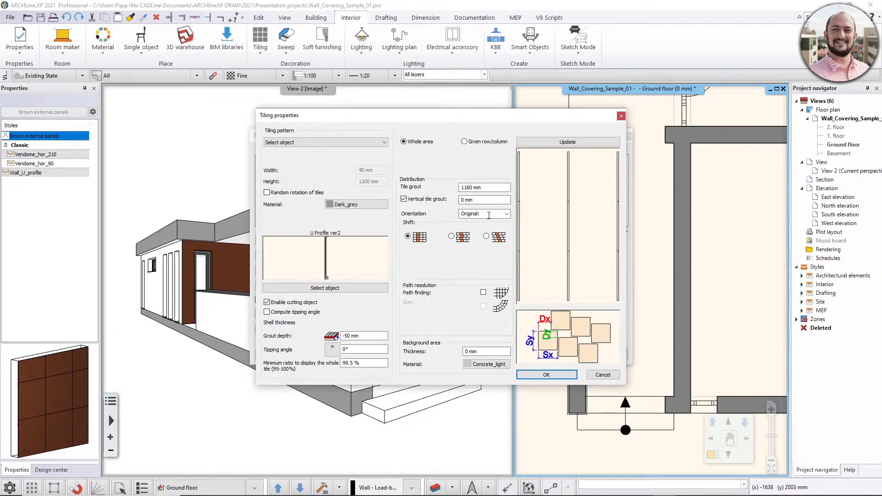
click(312, 289)
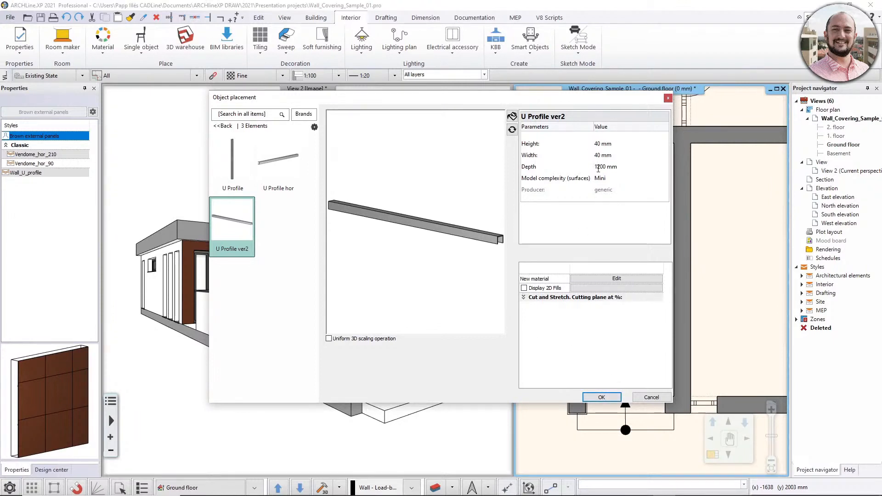
click(601, 397)
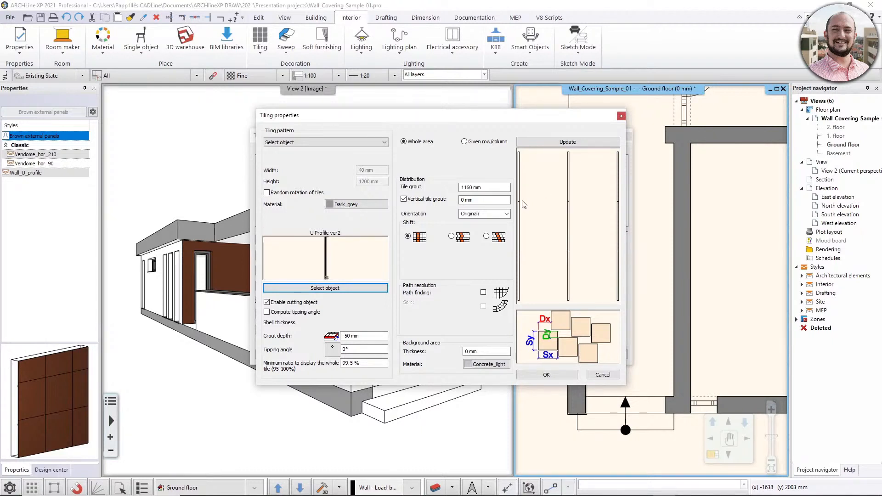
click(473, 187)
click(546, 374)
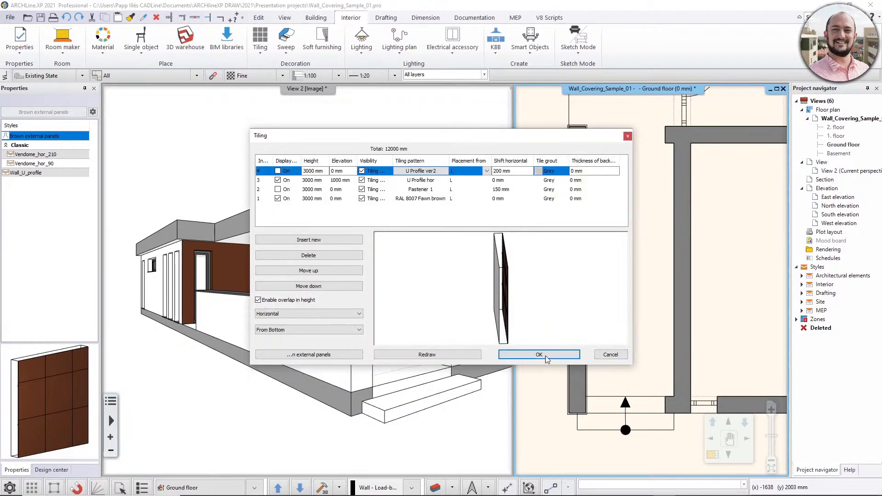
Turn on the display of the U Profile ver2 and Fastener 1 layers, and redraw the preview.
click(278, 188)
click(419, 354)
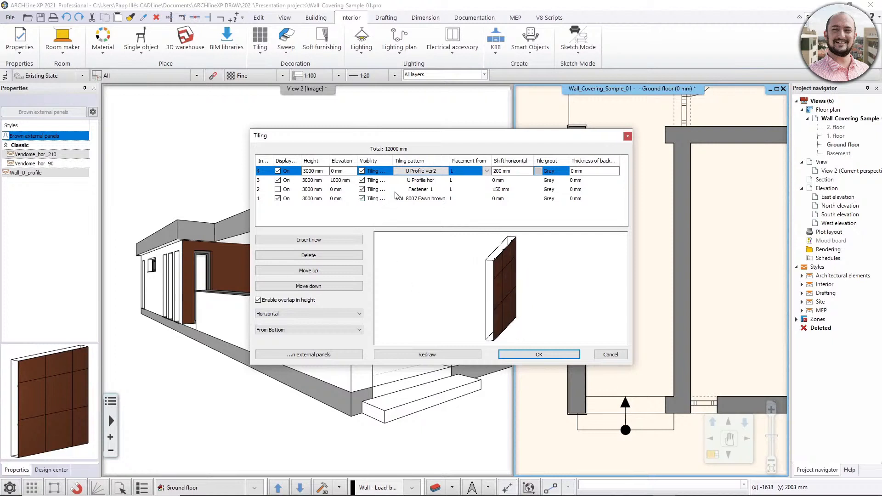
click(425, 190)
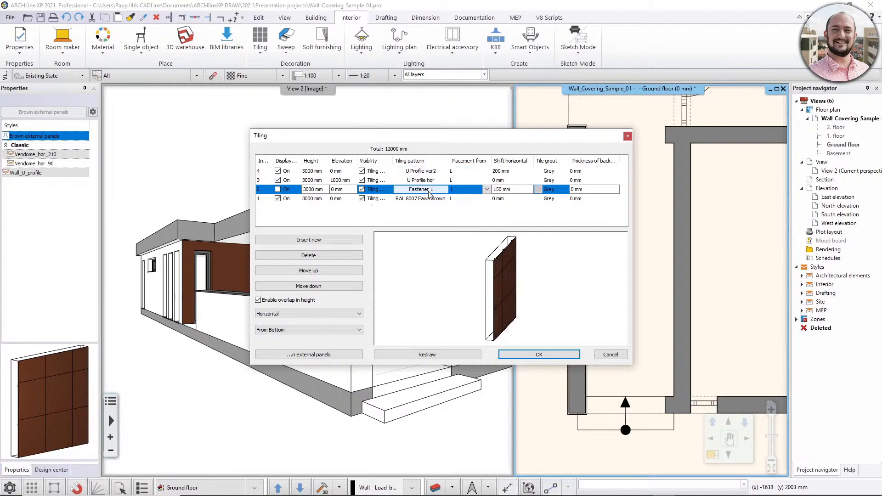
click(277, 189)
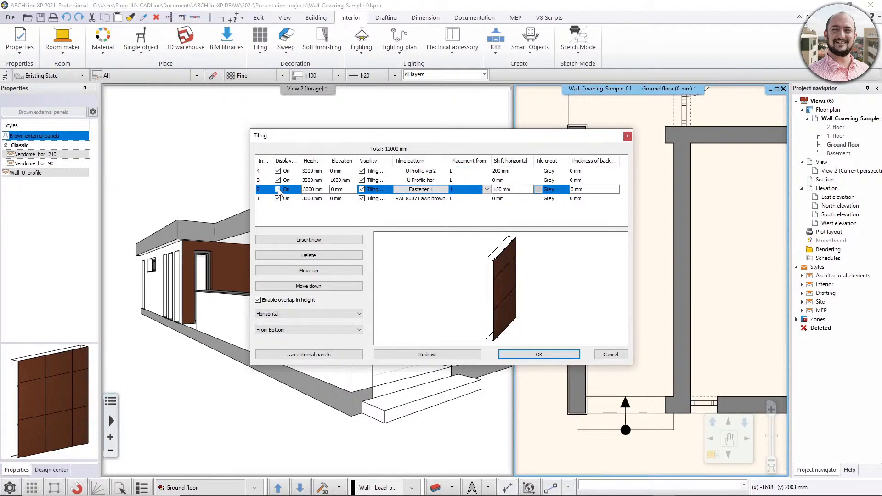
click(409, 354)
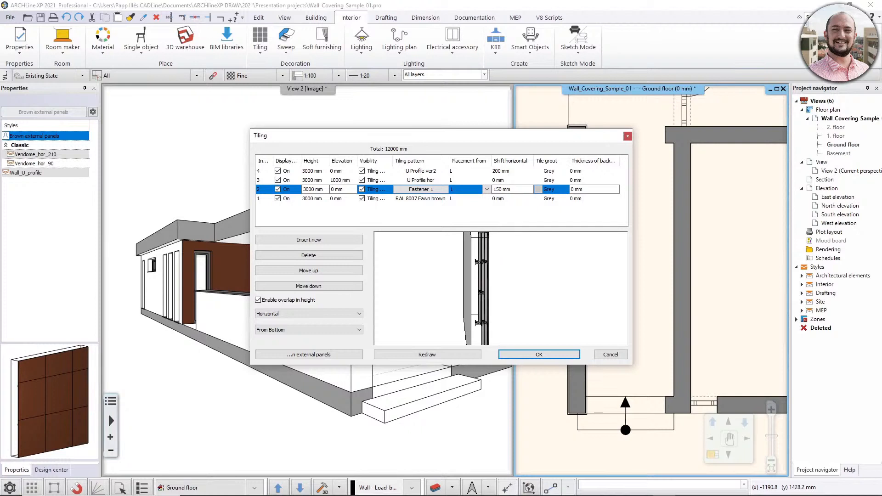
Review the Fastener 1 layer's assigned fastener object and pattern layout in its tiling properties, and accept the settings.
double_click(431, 190)
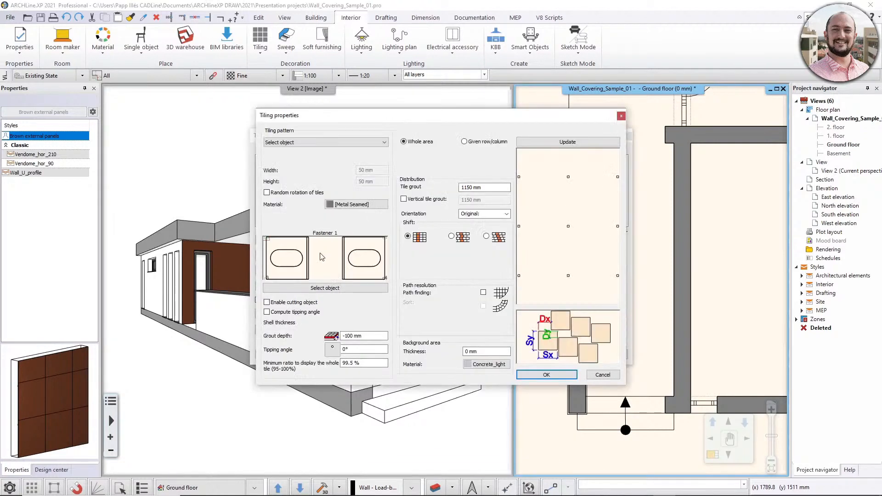
click(333, 288)
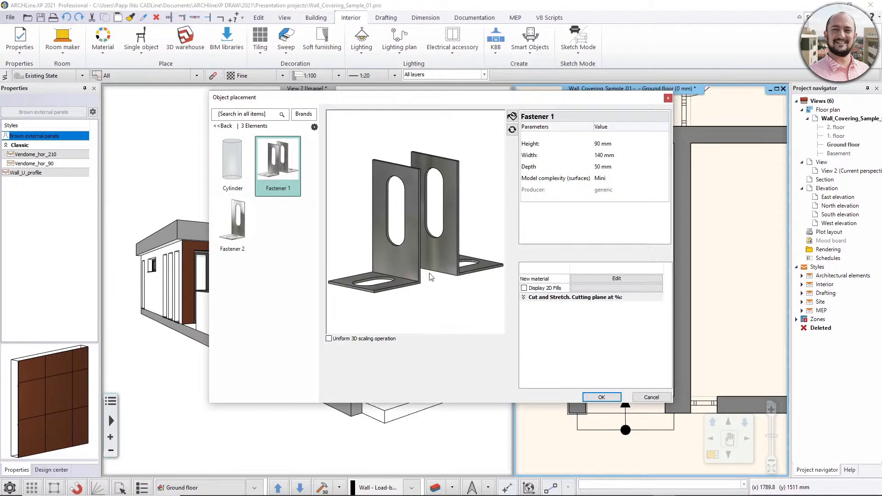
click(599, 396)
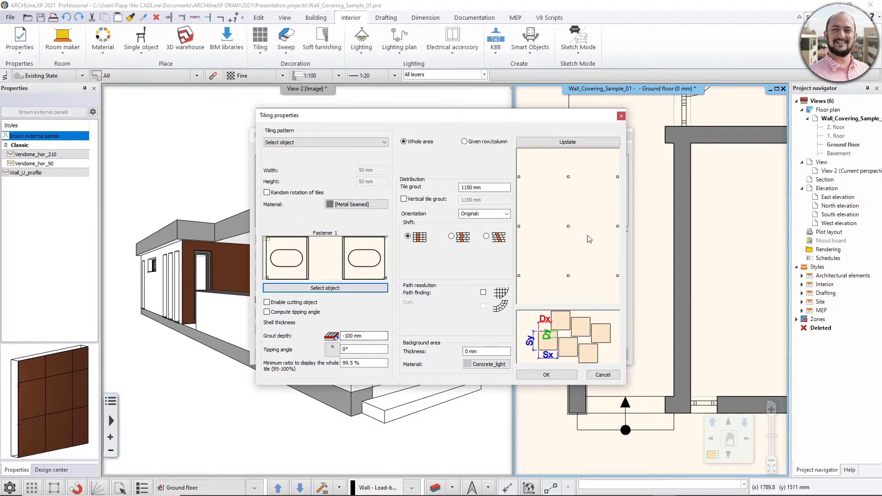
click(547, 375)
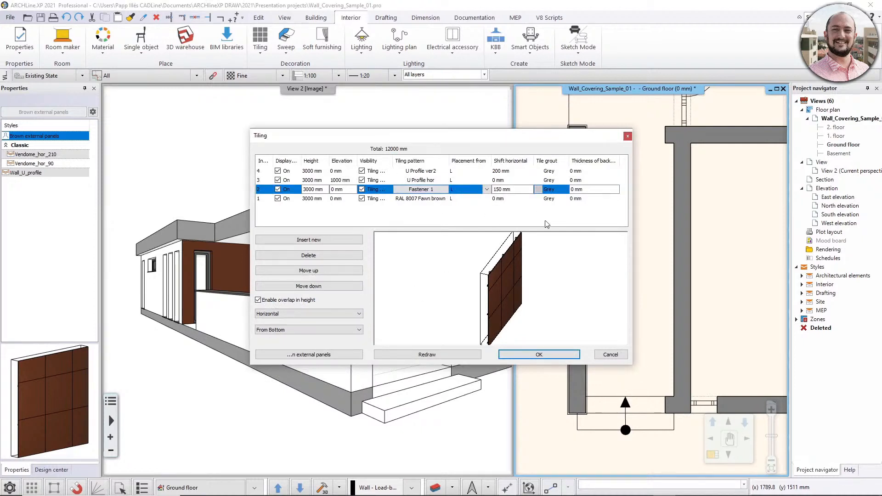
Set the U Profile ver2 layer's horizontal shift to 0 mm, redraw the preview and inspect the wall's edge.
drag(494, 282, 435, 287)
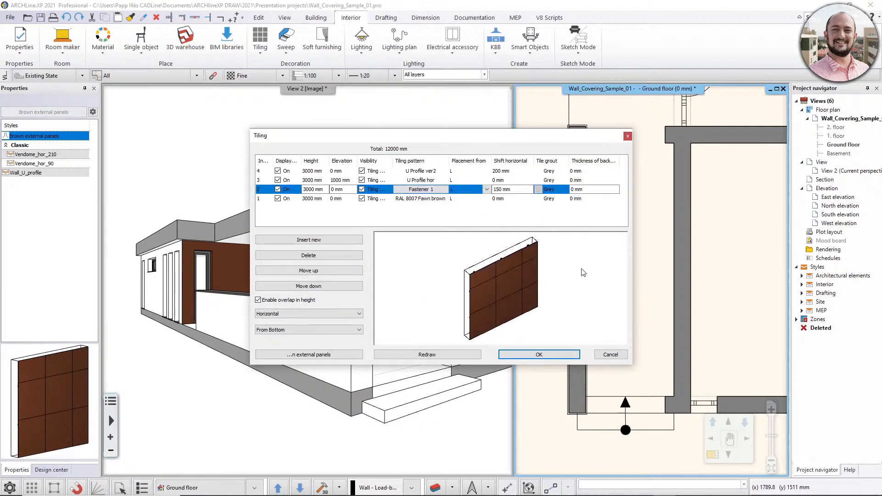
click(426, 172)
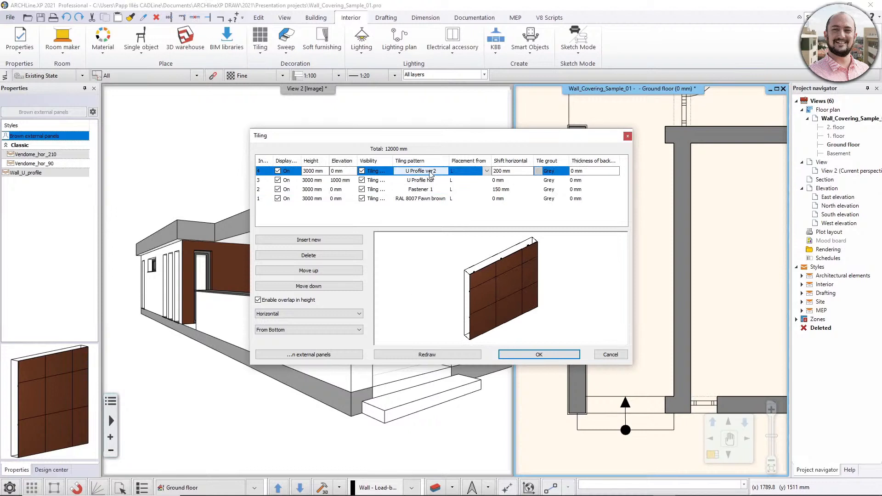
click(508, 171)
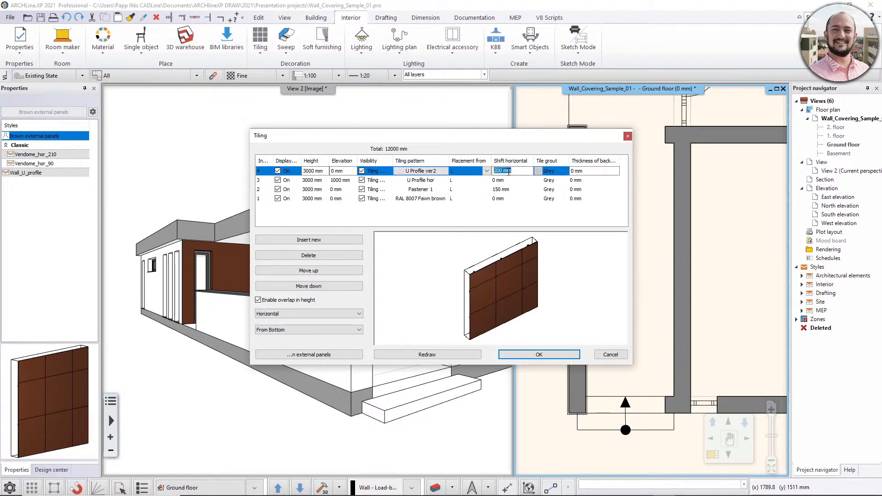
text(0)
click(450, 354)
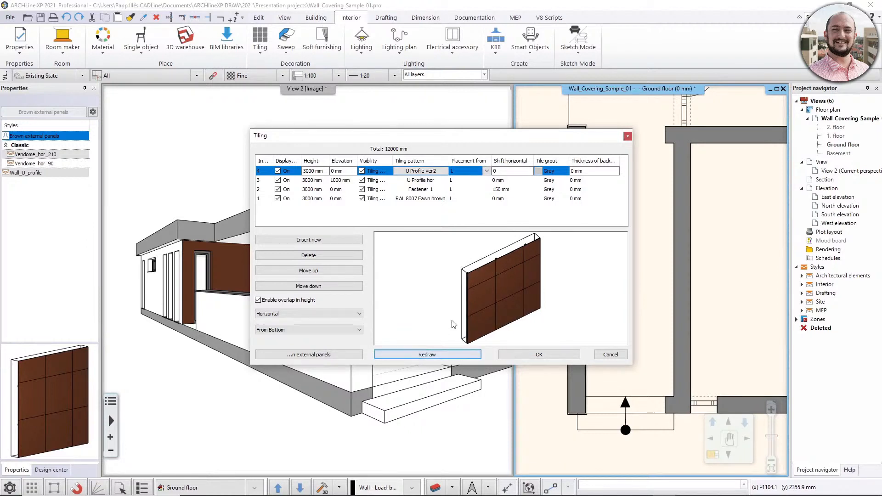
scroll(452, 324, up, 4)
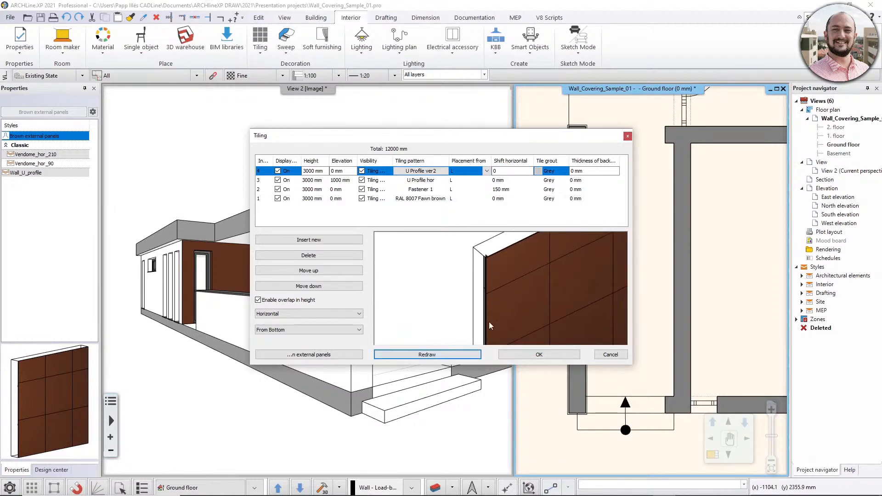
scroll(489, 323, down, 4)
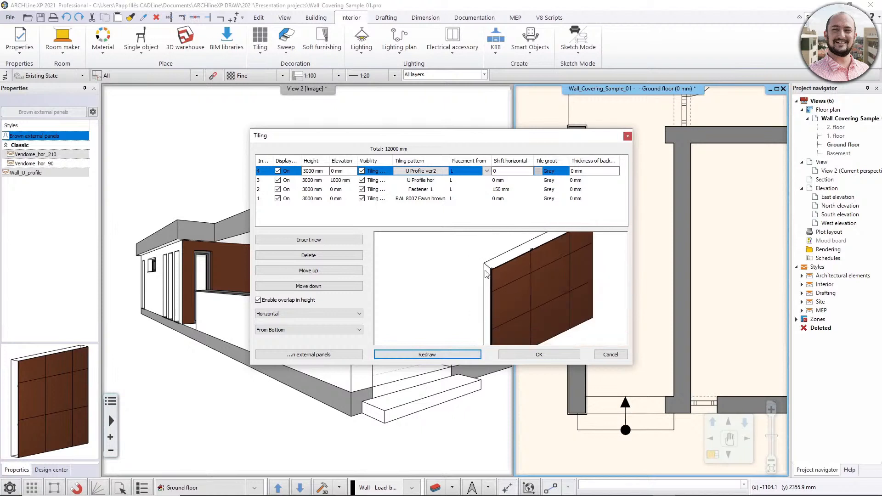
Set the U Profile ver2 layer's horizontal shift to 200 mm, redraw the preview, view the tiling style list and discard the tiling edits.
double_click(509, 170)
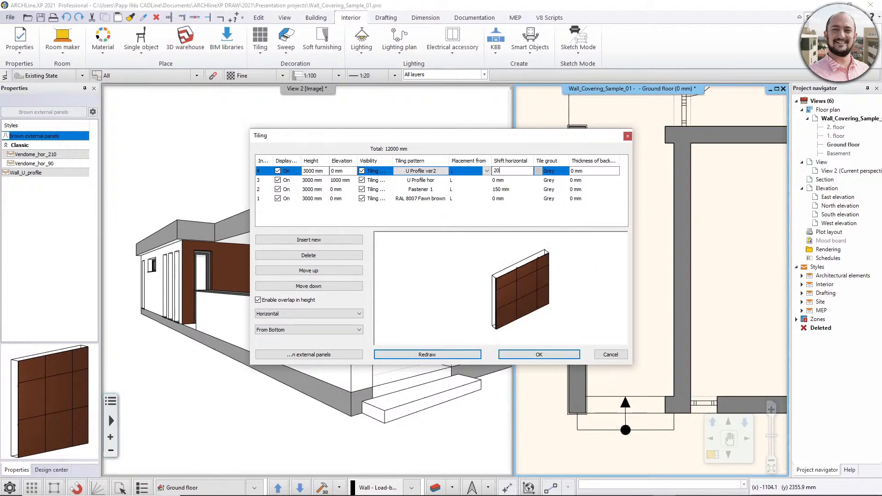
click(441, 355)
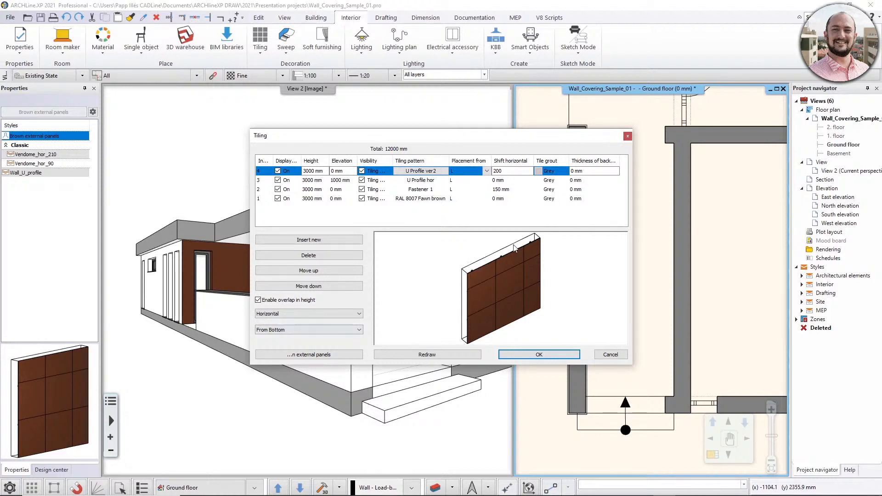
click(334, 353)
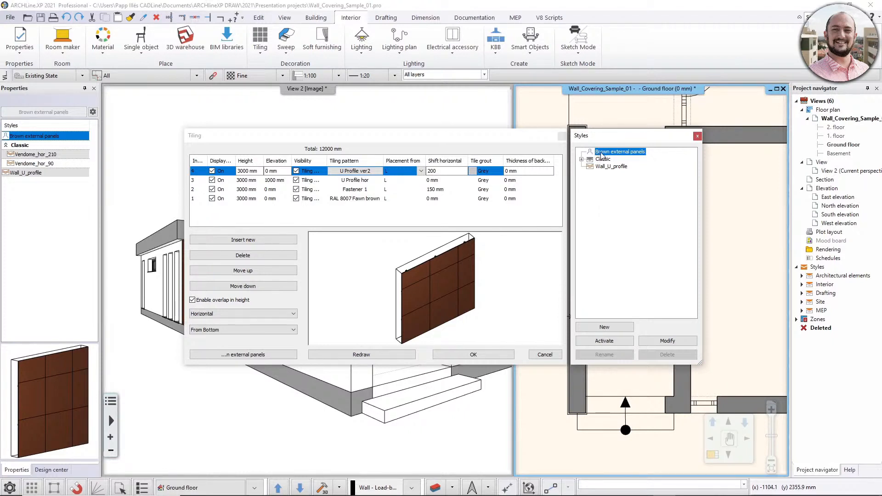
click(542, 355)
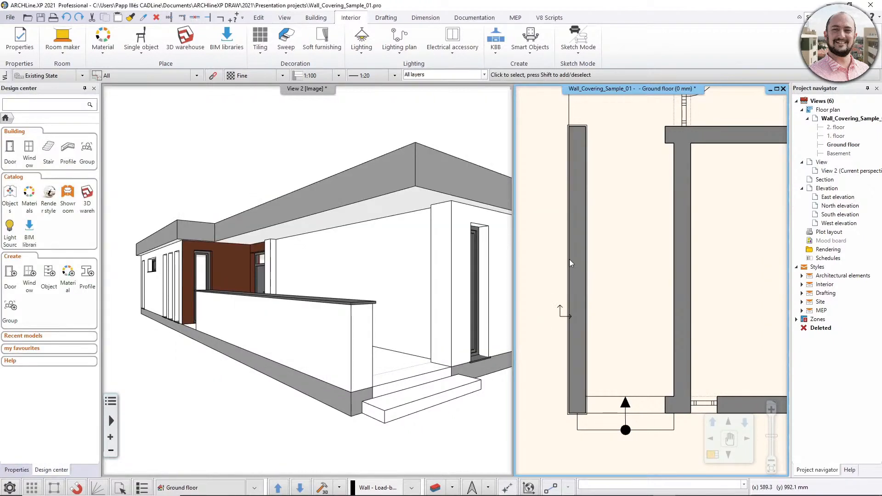
Open the wall properties, review the layer structure of the compound wall with panel cover, and accept the layers.
click(316, 17)
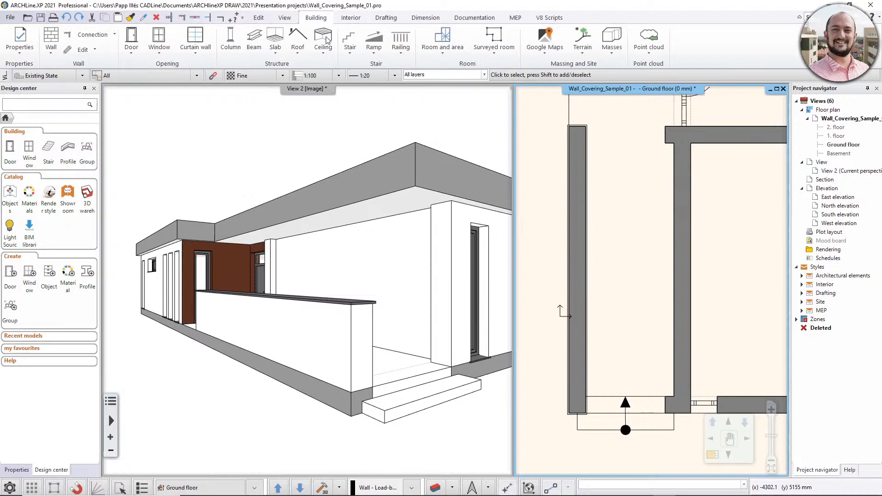
right_click(49, 36)
click(92, 47)
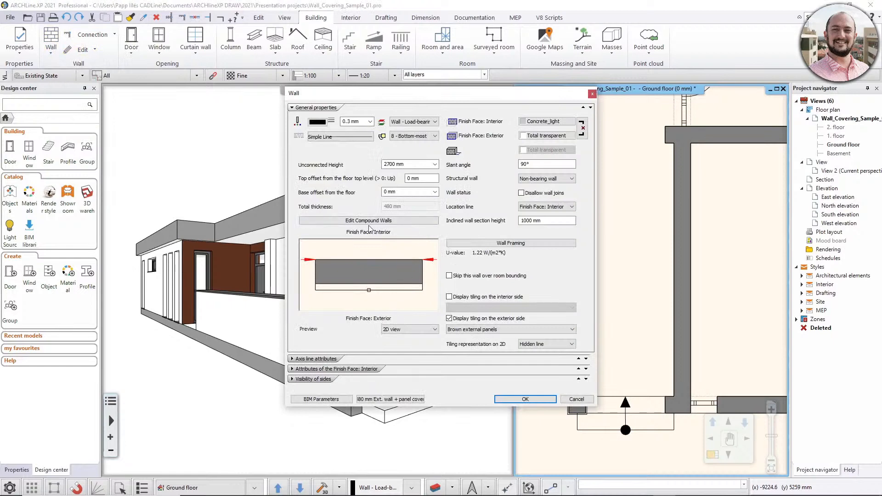
click(369, 222)
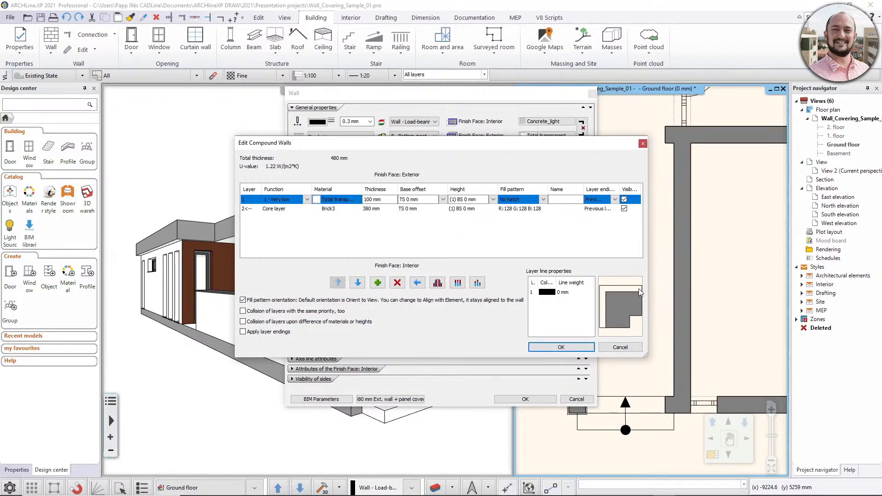
click(563, 347)
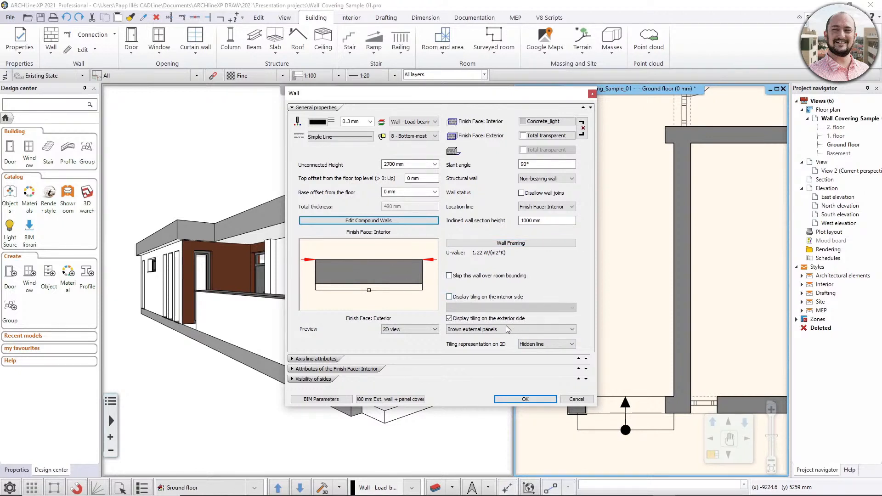
Review the available exterior-side tiling styles, keep Brown external panels, and accept the wall properties.
click(464, 329)
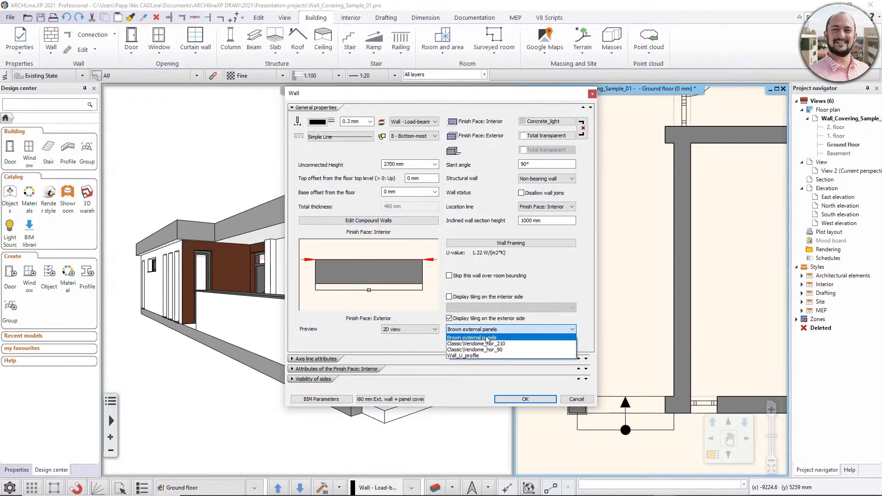
click(583, 336)
click(525, 399)
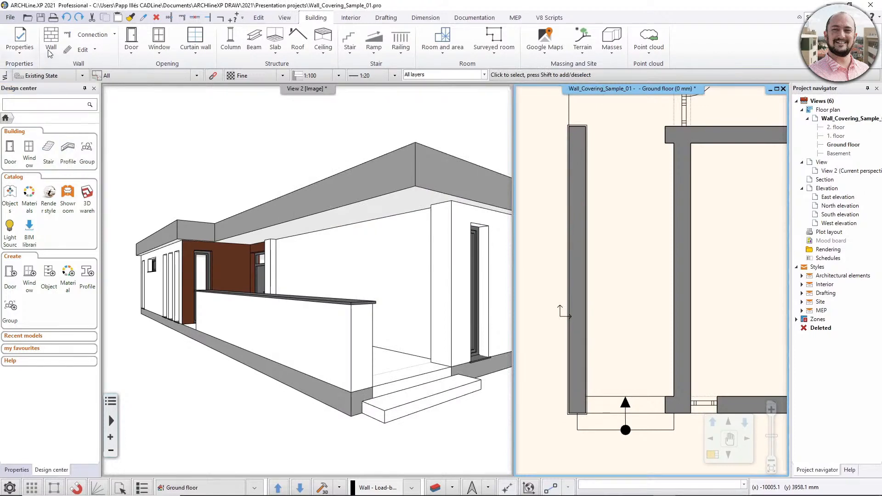
Reopen the wall properties, review the saved wall styles including the 380 mm Ext. wall + panel cover, and accept.
right_click(51, 34)
click(61, 42)
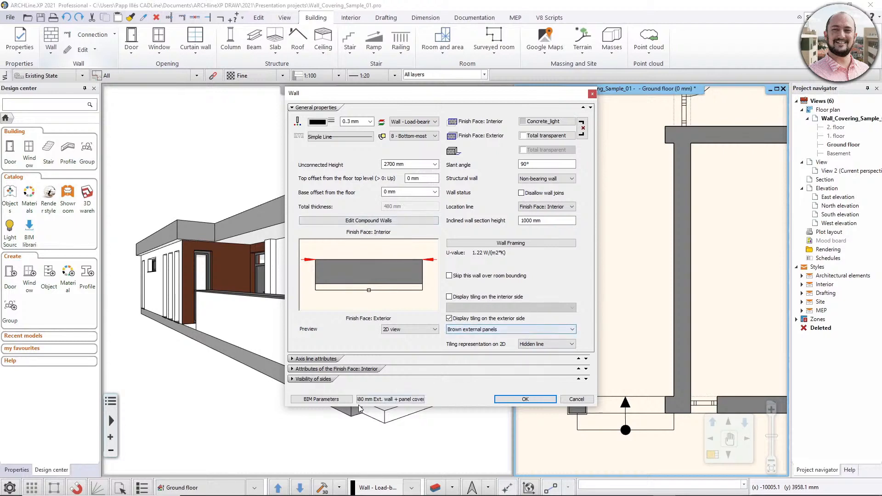
click(372, 399)
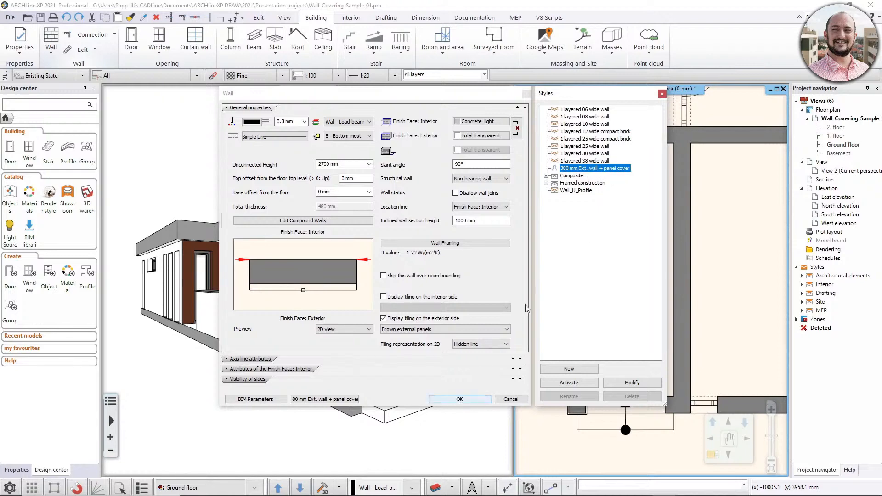
click(463, 399)
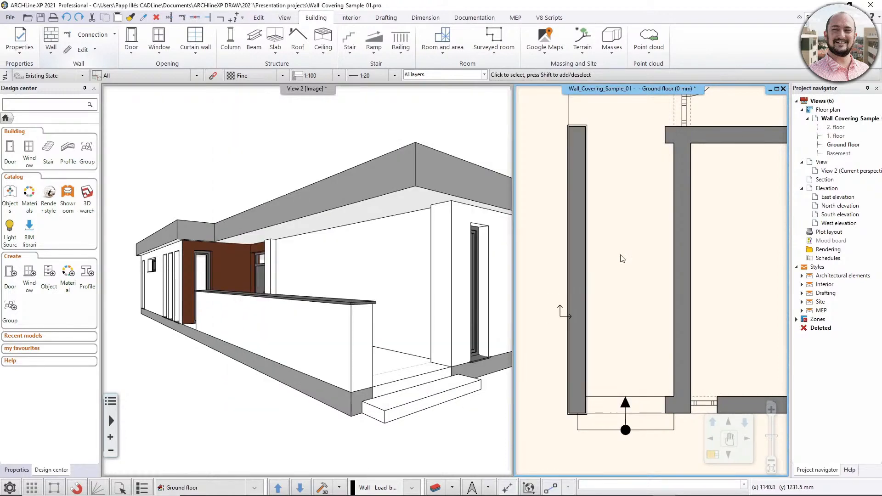
Replace the plain vertical wall next to the entrance passage with a 5740 mm wall in the 380 mm Ext. wall + panel cover style.
click(672, 213)
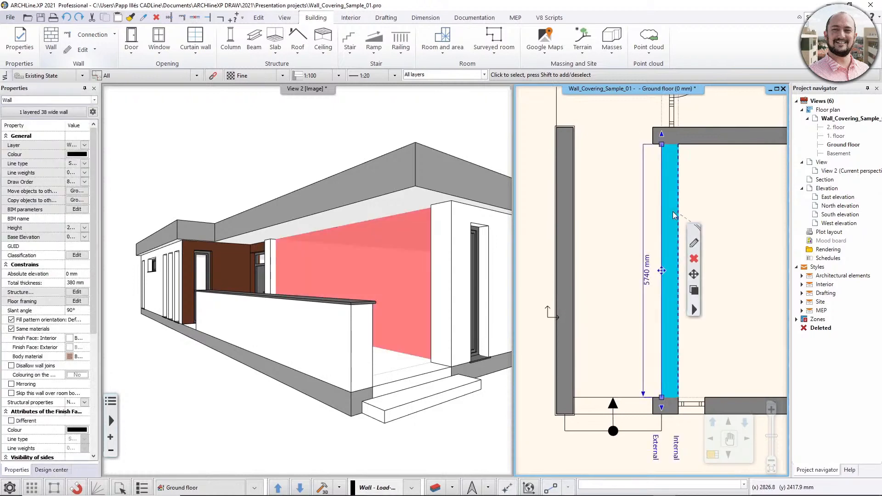
key(Delete)
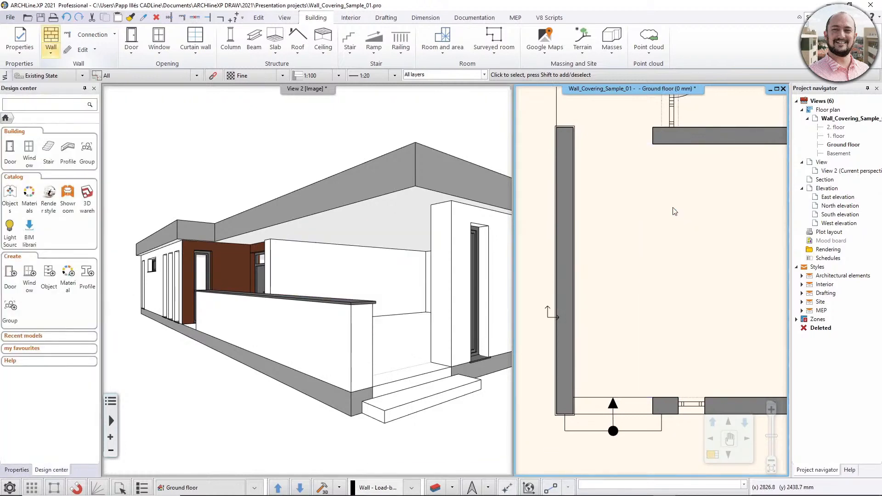
click(53, 53)
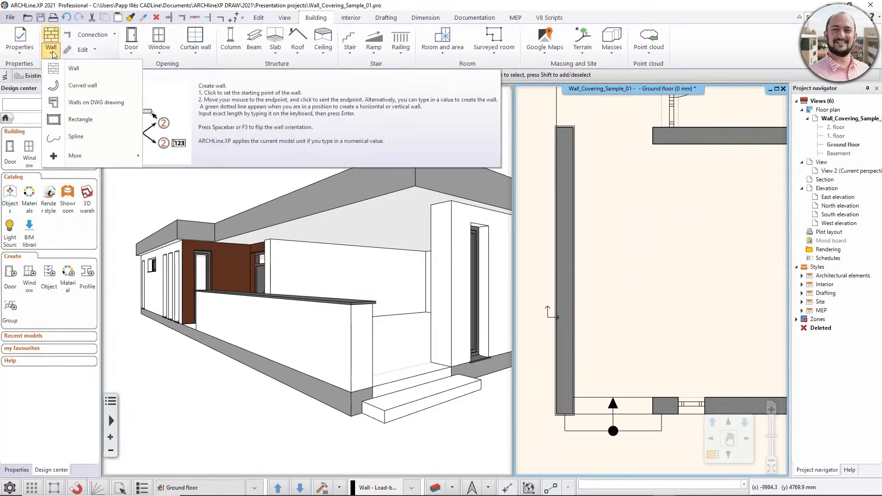
click(70, 68)
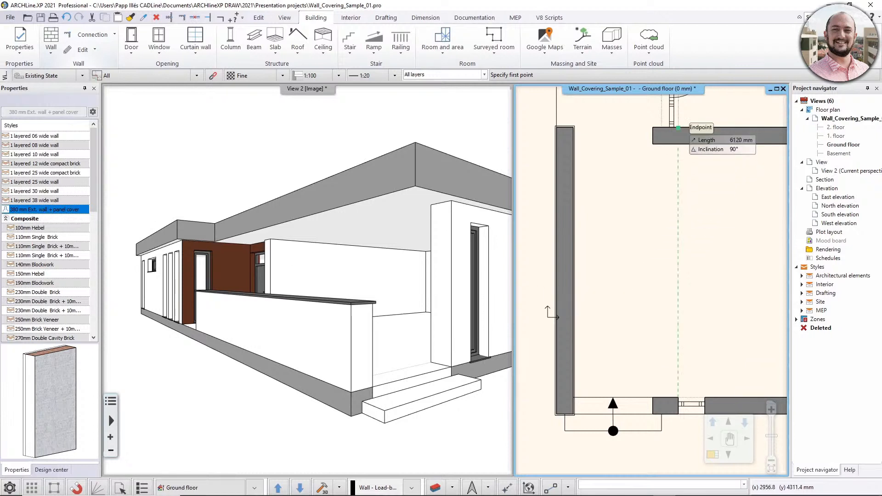
click(677, 145)
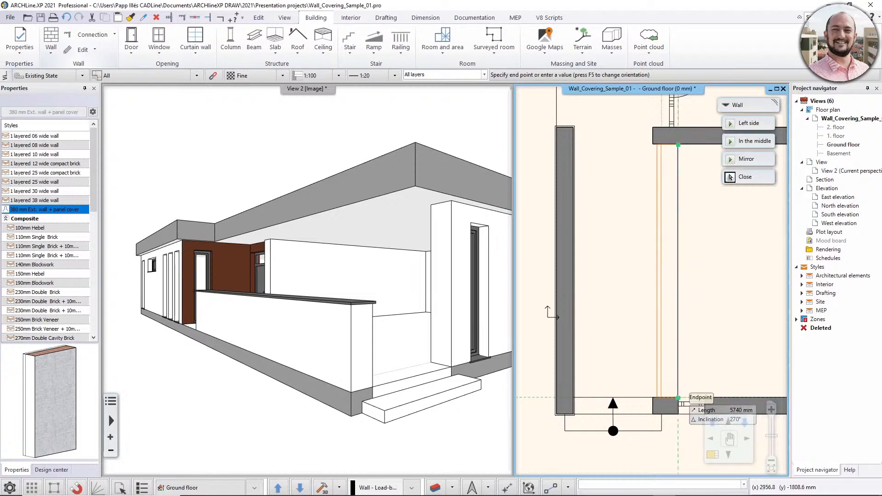
click(678, 398)
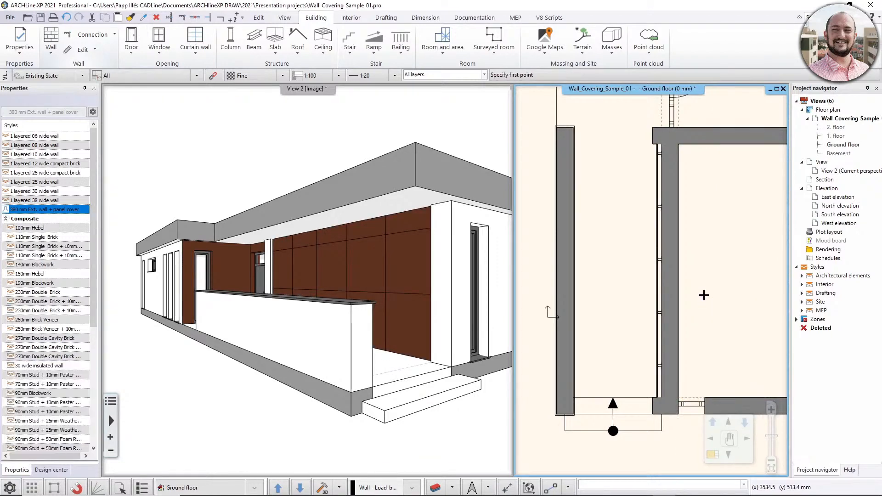
click(51, 469)
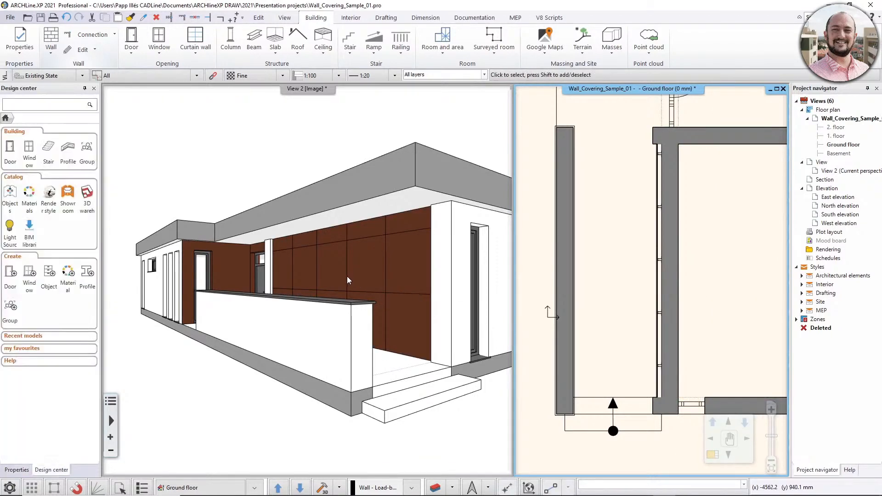
mouse_move(347, 276)
mouse_down()
mouse_move(472, 297)
mouse_move(335, 279)
mouse_up()
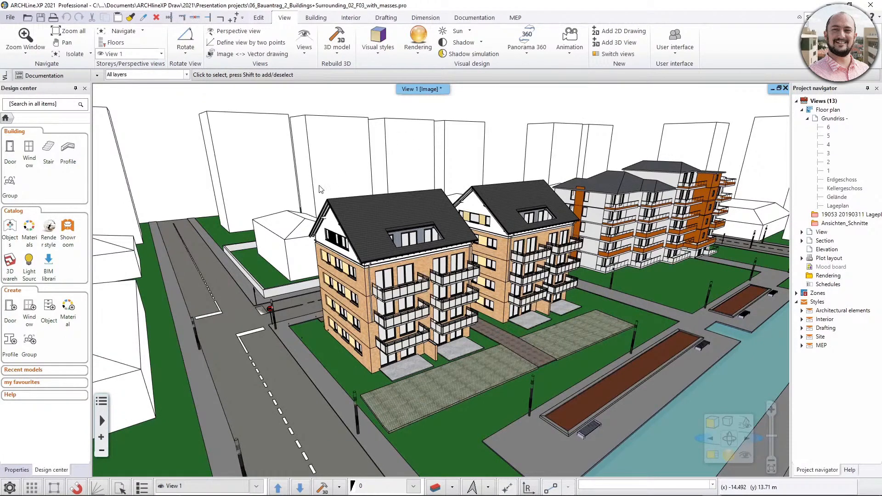
Review the level of geometry options for View 1, keep Documentation, and tile the 3D view beside the floor plan.
click(97, 77)
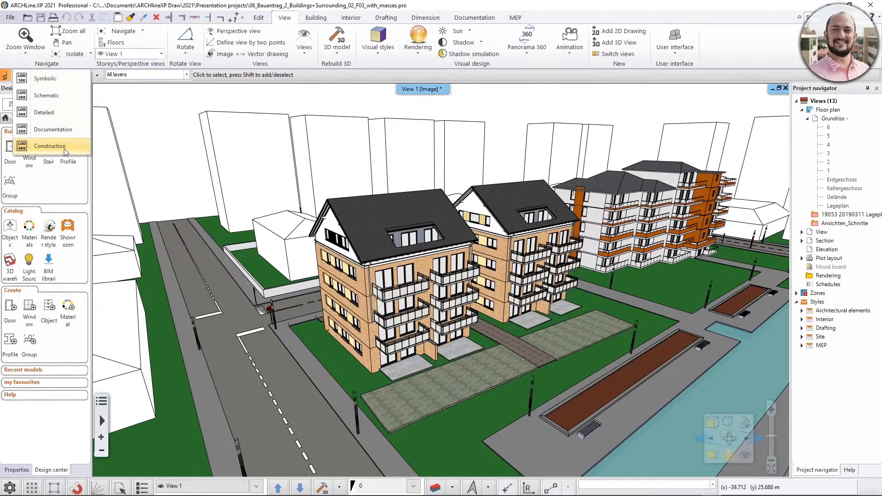
click(51, 129)
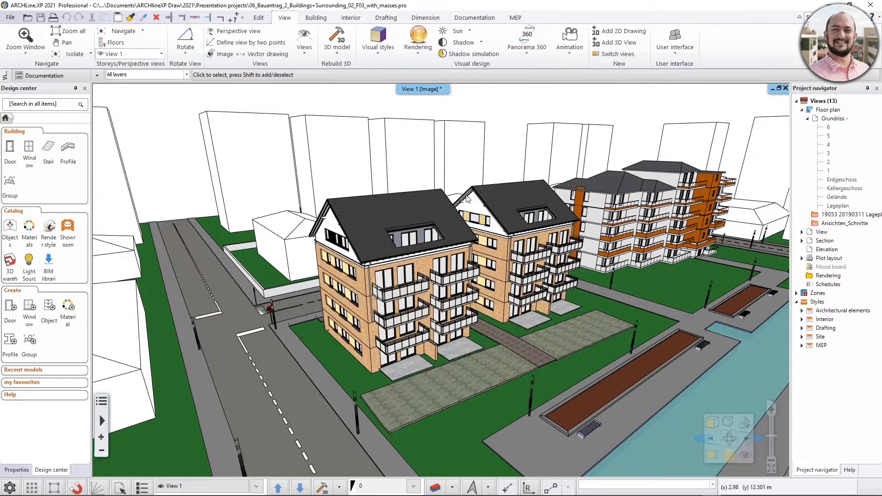
click(719, 459)
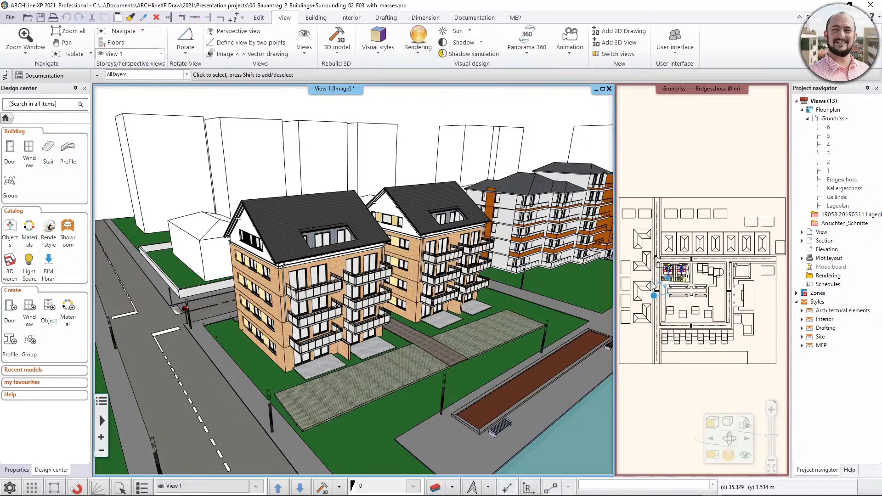
Add a second 3D view with the Schematic level of geometry and tile all open views.
click(617, 42)
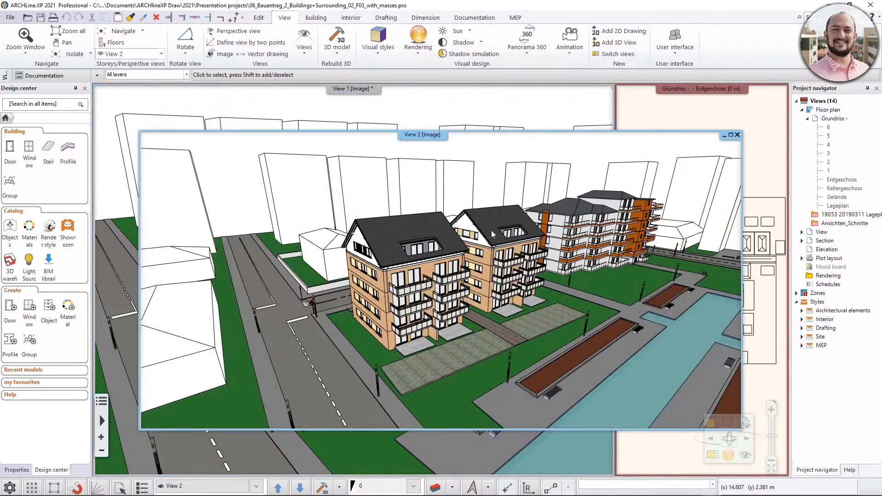
click(97, 76)
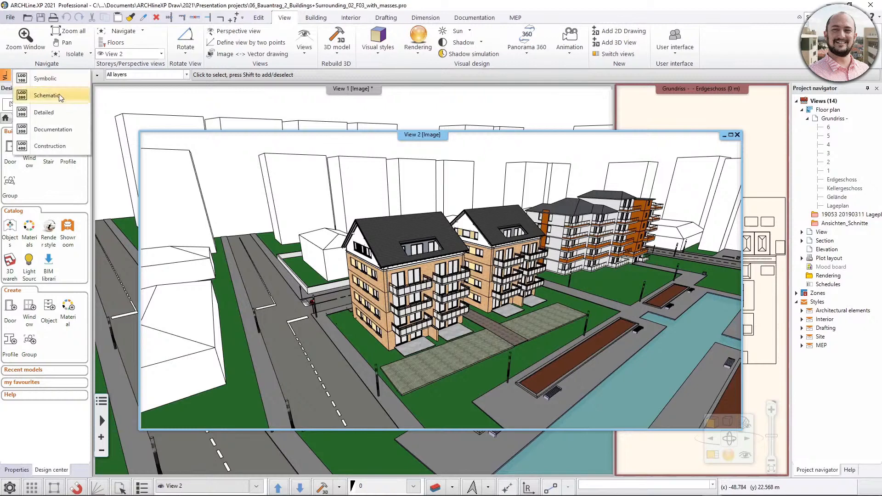
click(46, 95)
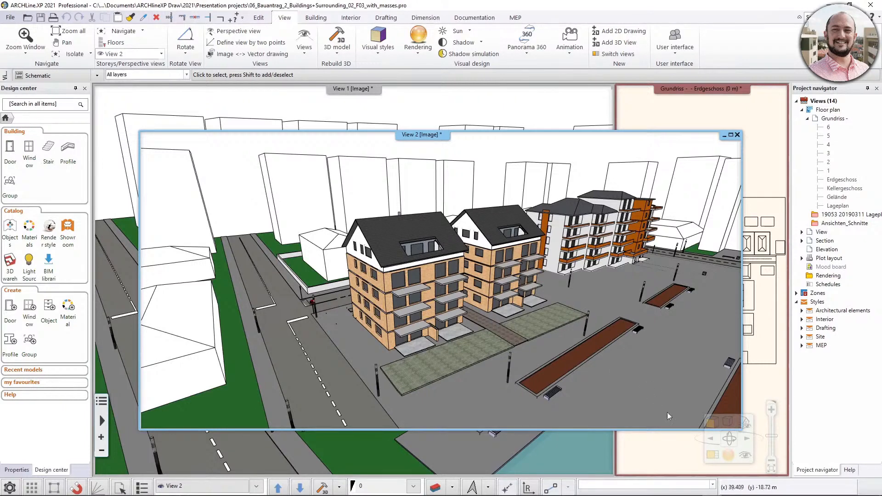
click(716, 459)
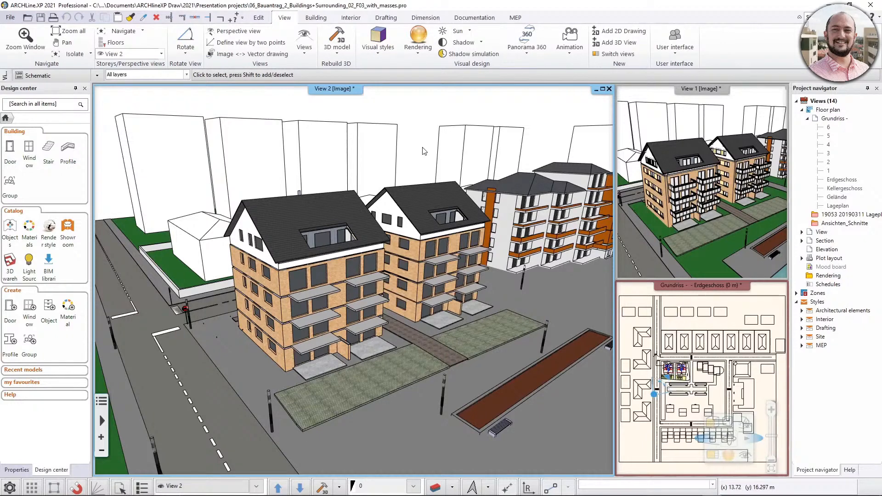
Open the level of geometry settings for building the 3D model and compare the levels assigned to View 1 and View 2.
click(629, 325)
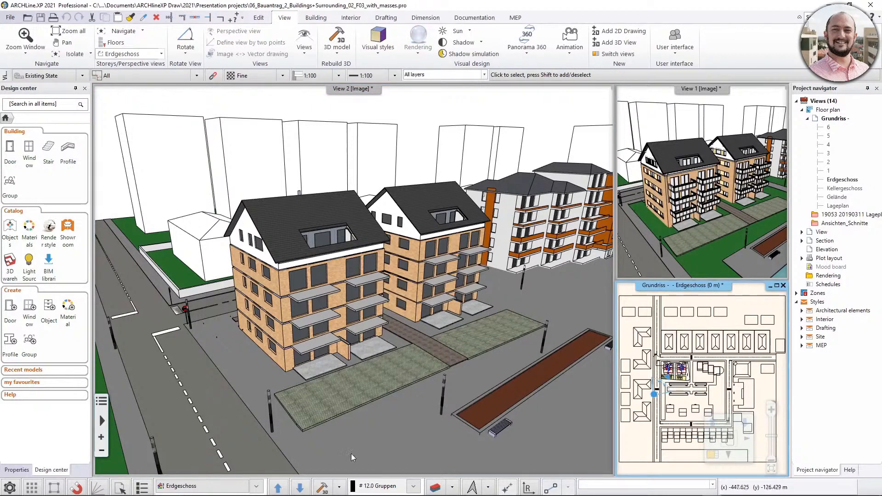
click(339, 485)
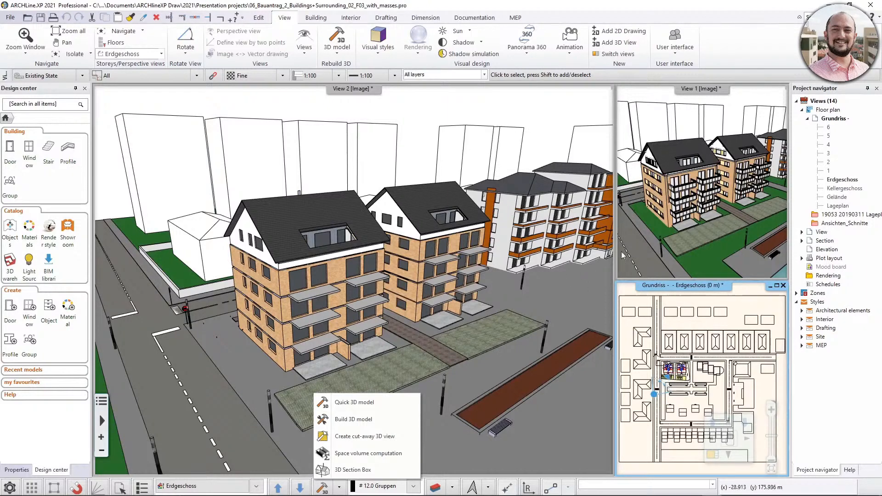
click(375, 417)
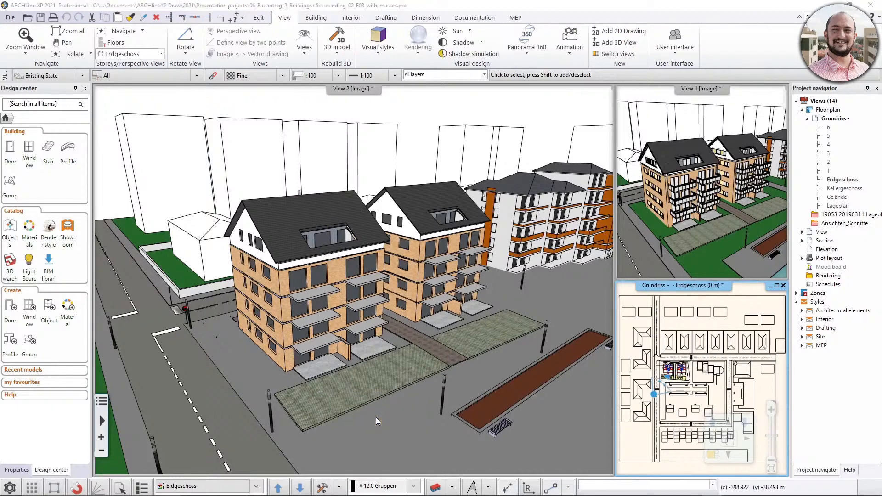
drag(509, 194, 527, 187)
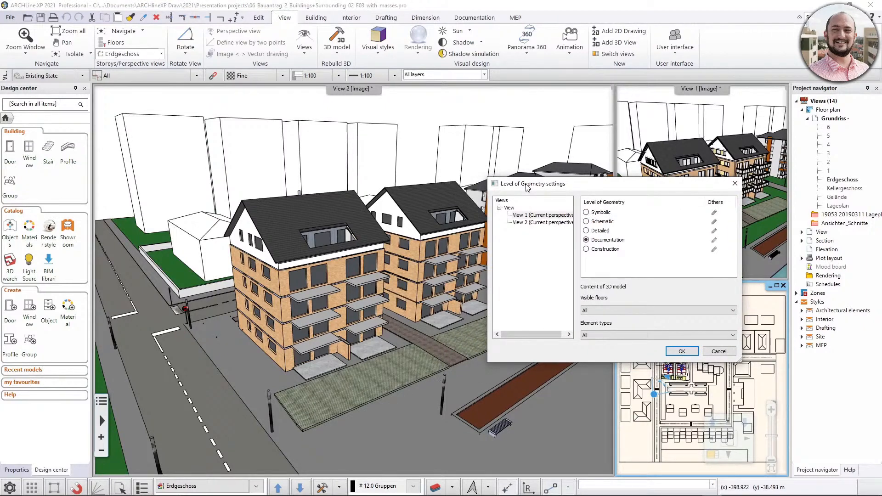
click(520, 216)
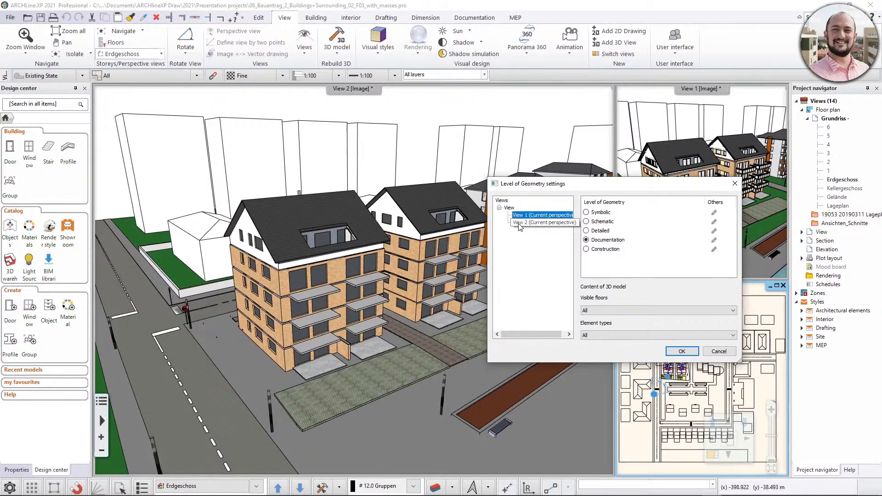
click(519, 224)
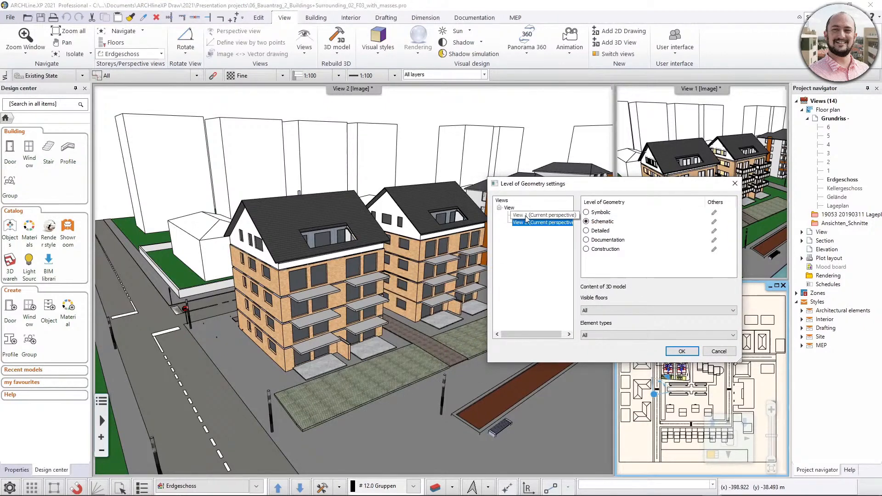
click(525, 216)
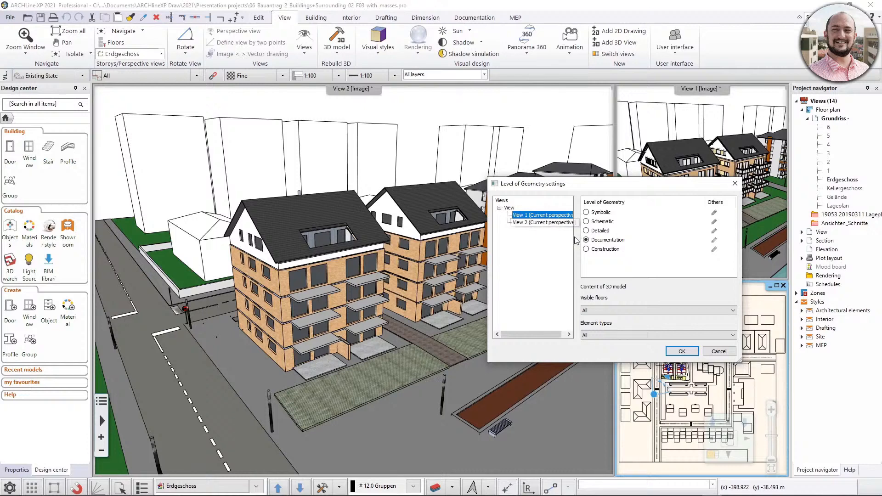
click(544, 223)
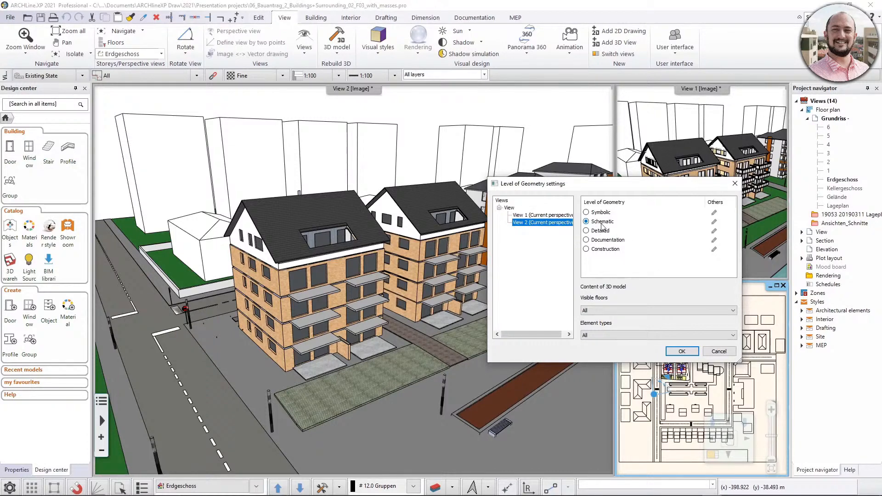
Review the additional options of View 2's Schematic level, including wall framing, tiles and roof tiles, and cancel without changes.
click(714, 223)
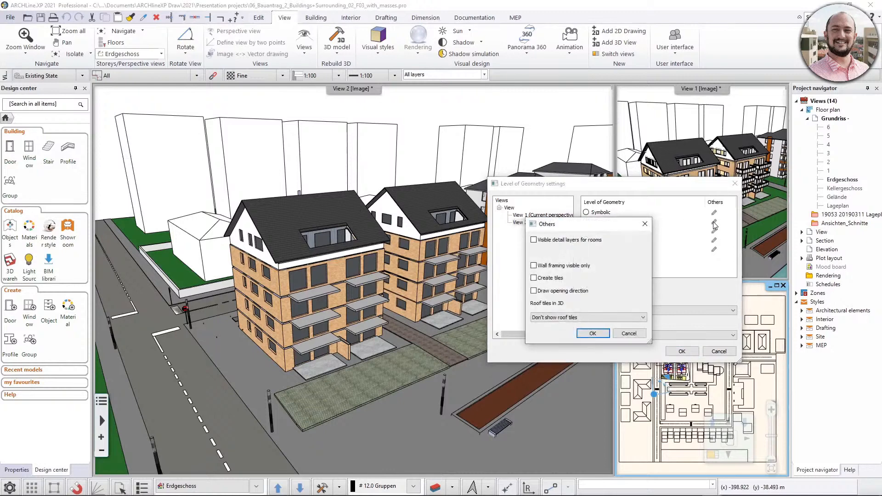
drag(556, 229, 603, 232)
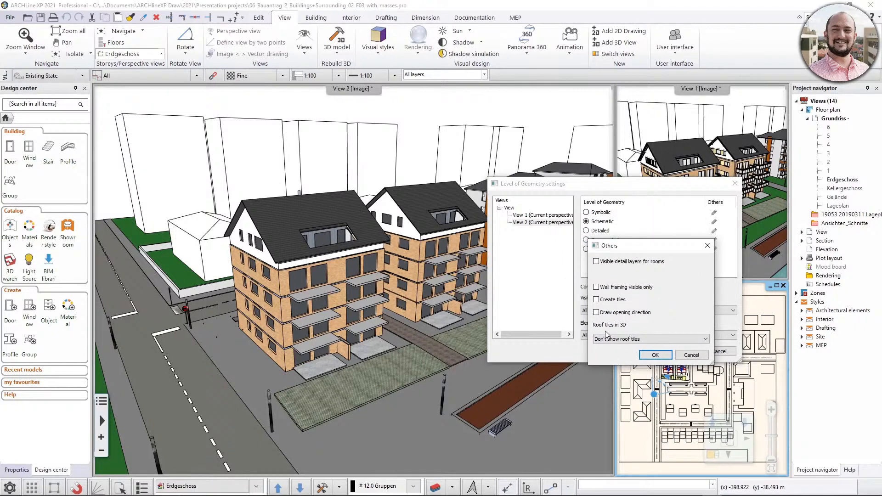
click(690, 355)
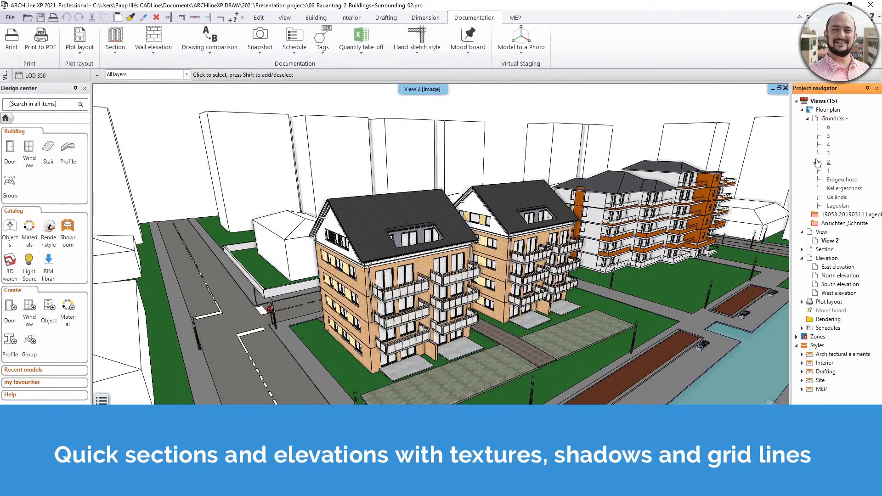
Open the Erdgeschoss floor plan with the two apartment buildings in view.
double_click(843, 182)
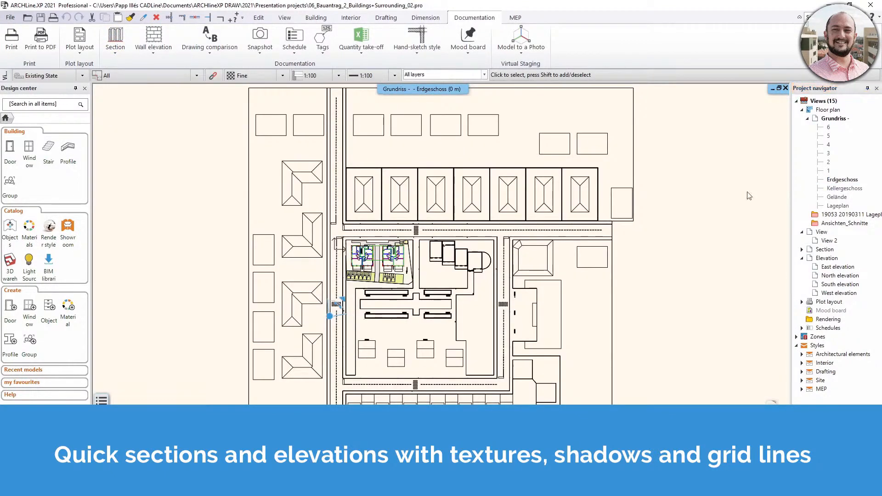
scroll(367, 245, up, 3)
scroll(430, 283, up, 5)
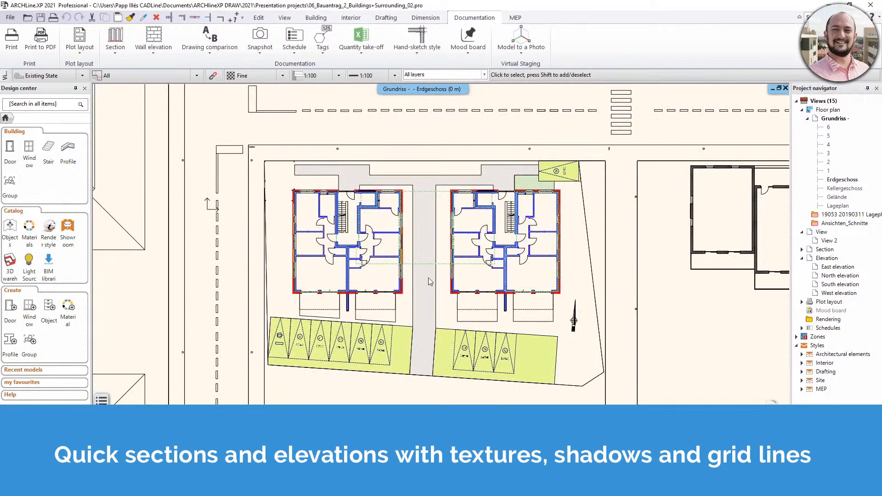
scroll(430, 282, down, 3)
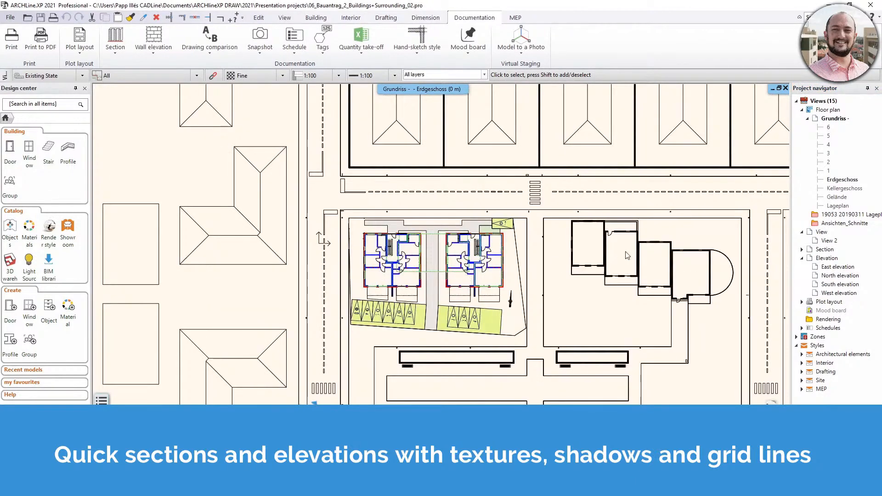
scroll(452, 294, up, 4)
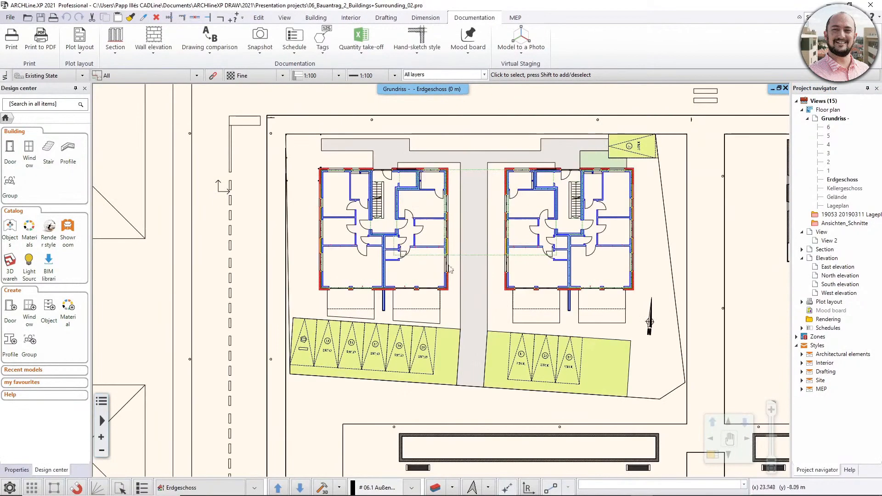
middle_drag(640, 198, 633, 211)
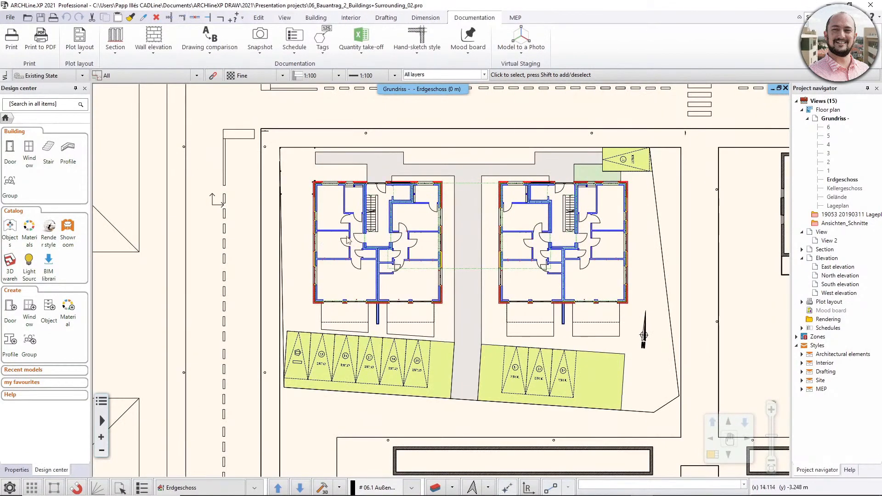
In the section settings, keep the Image representation mode and set the visual style to Consistent colour with wireframe.
click(116, 50)
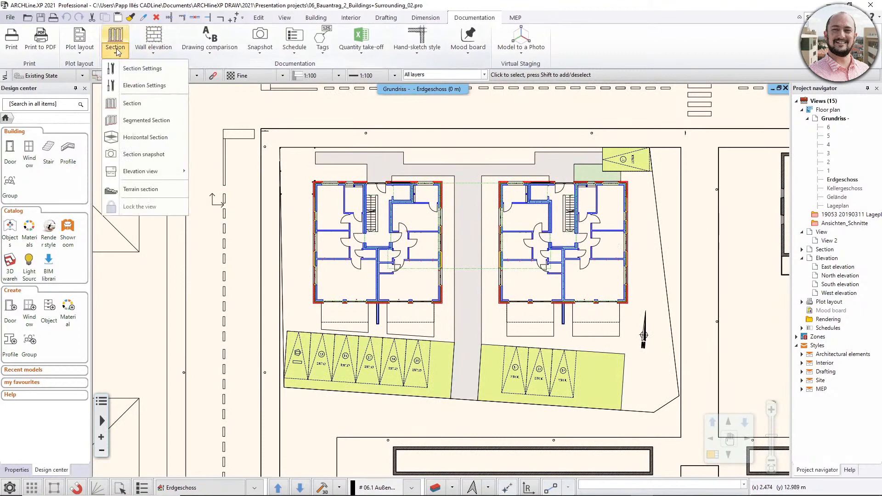
click(150, 73)
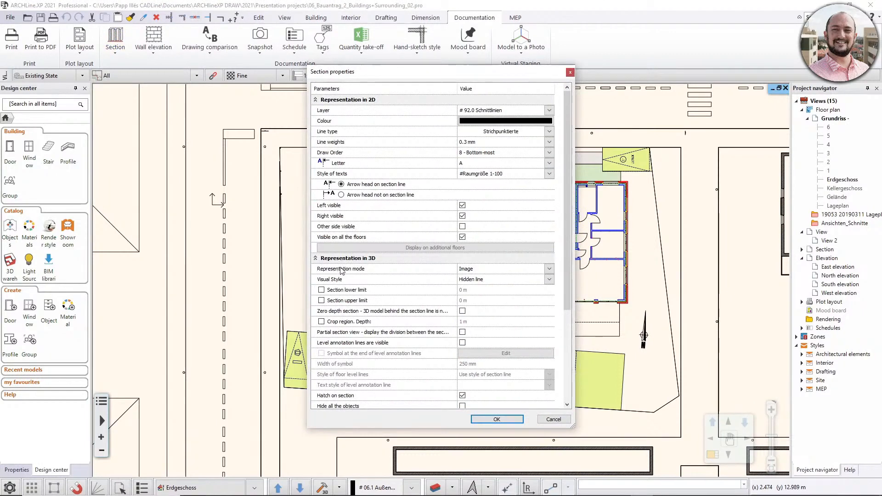
click(549, 269)
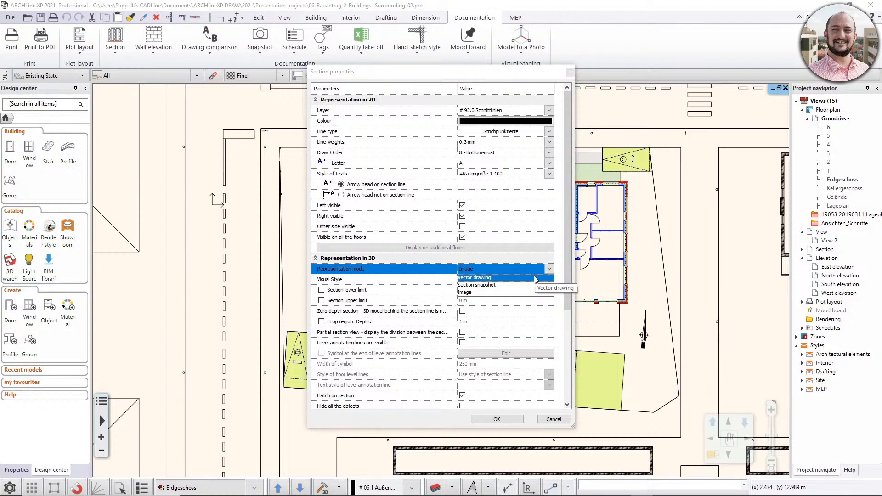
click(478, 293)
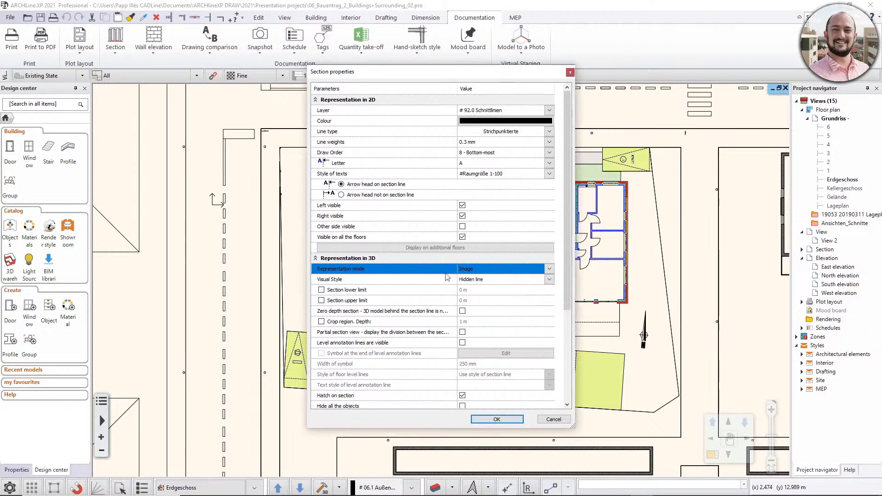
click(549, 280)
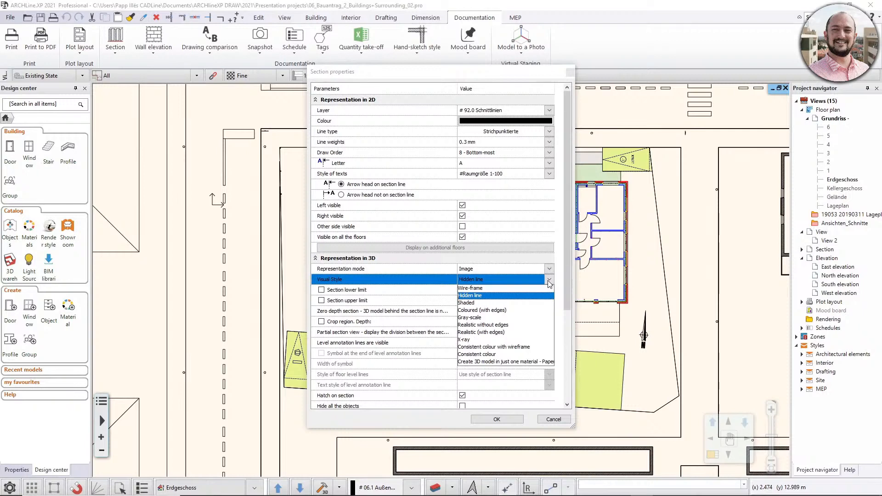
click(514, 348)
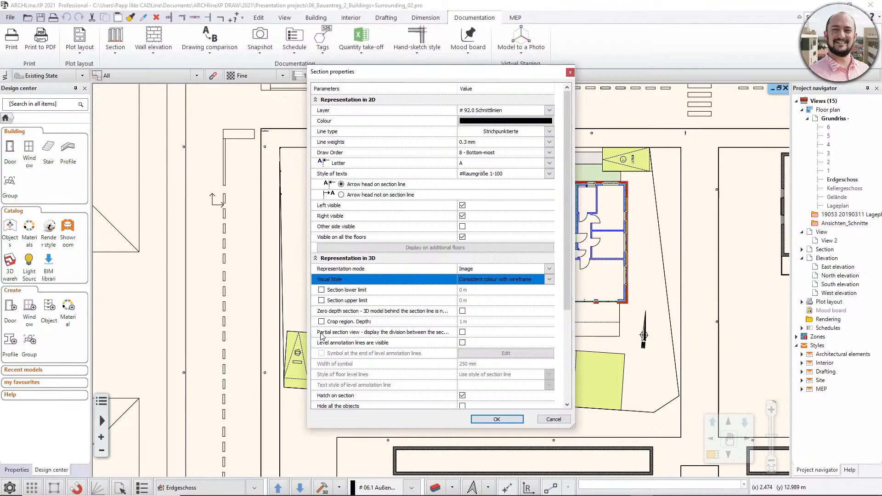
Enable the partial section view and visible level annotation lines, leave the other side hidden, and accept the section properties.
click(462, 331)
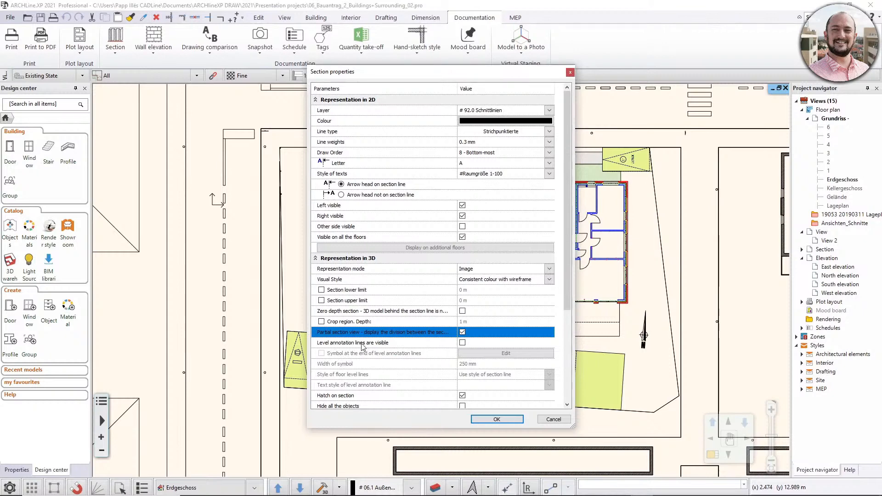
click(462, 343)
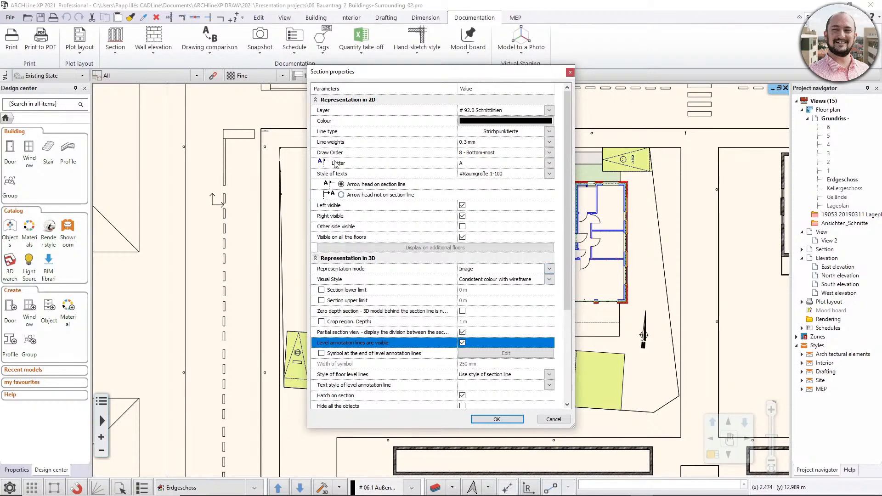
click(462, 227)
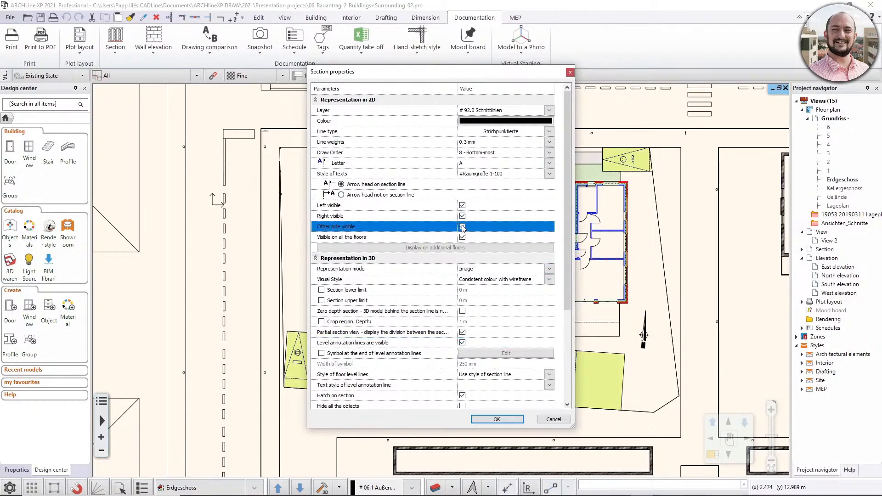
click(462, 226)
click(496, 419)
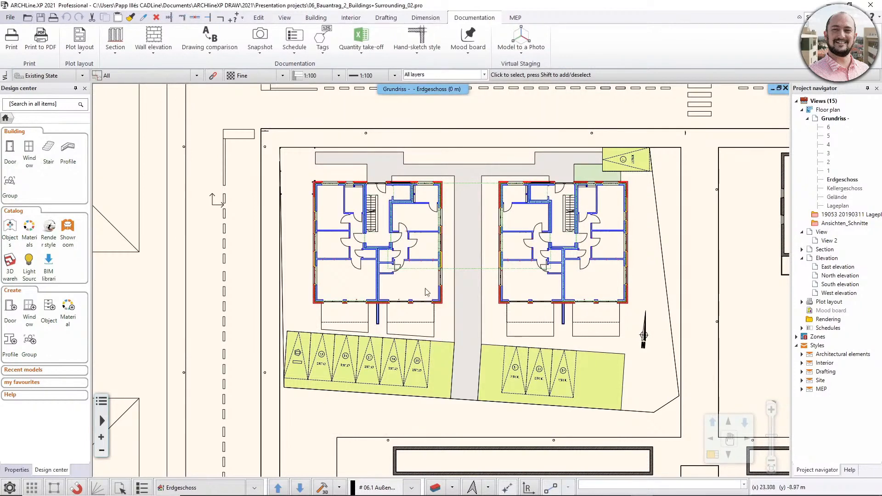
Create a section along a horizontal line about 36.8 m long through both apartment buildings, with its view arrow pointing towards the staircases.
click(115, 42)
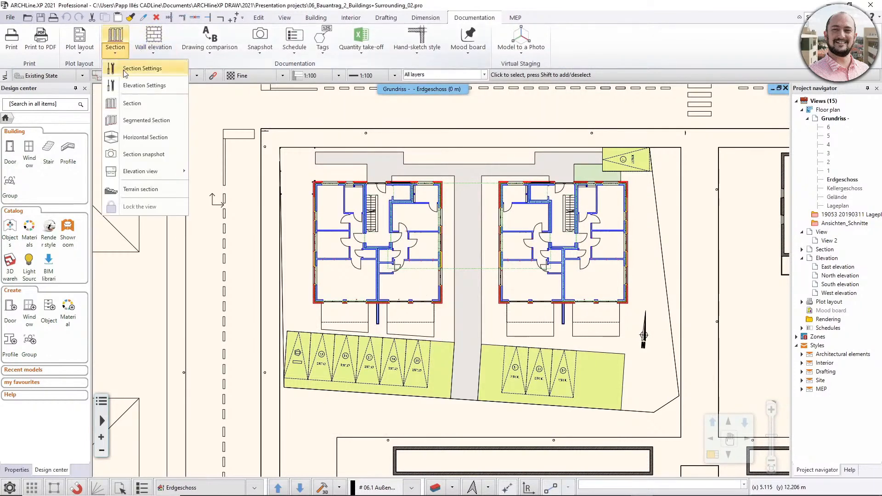
click(132, 105)
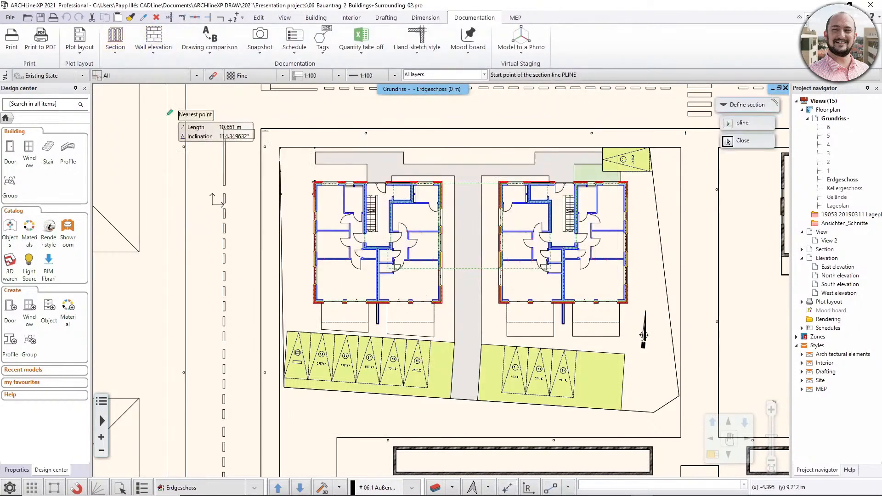
scroll(314, 223, up, 3)
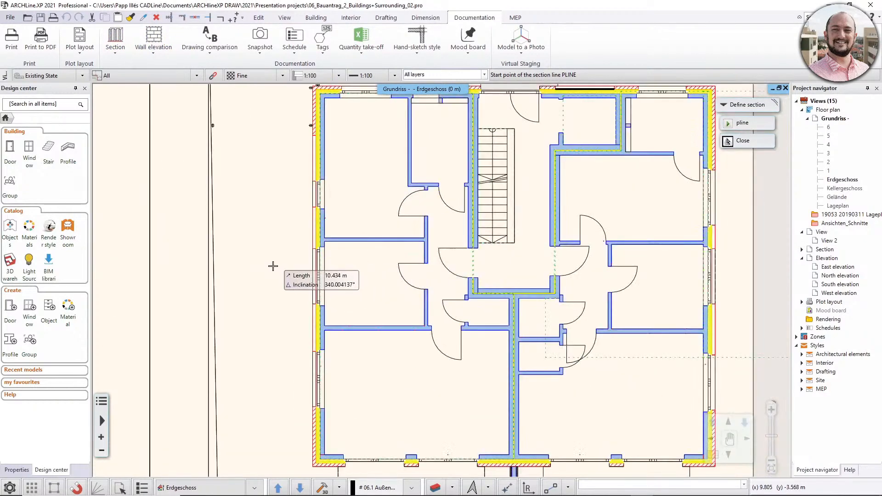
click(219, 264)
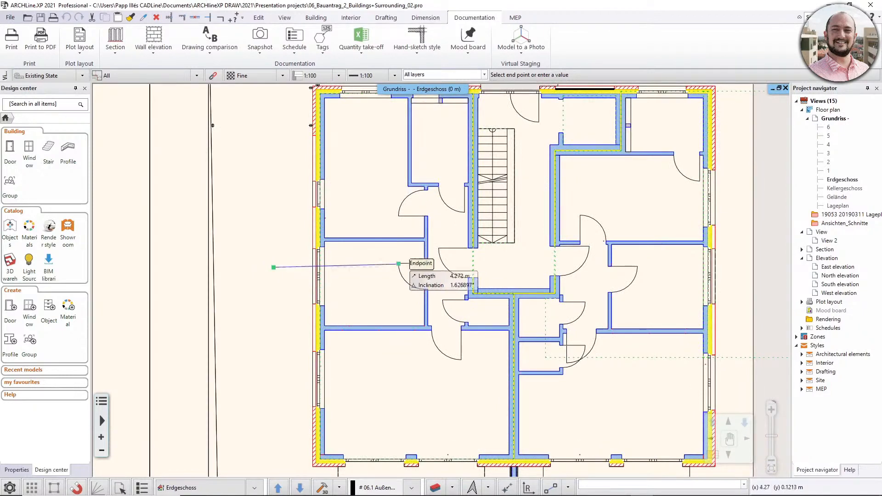
scroll(395, 248, down, 5)
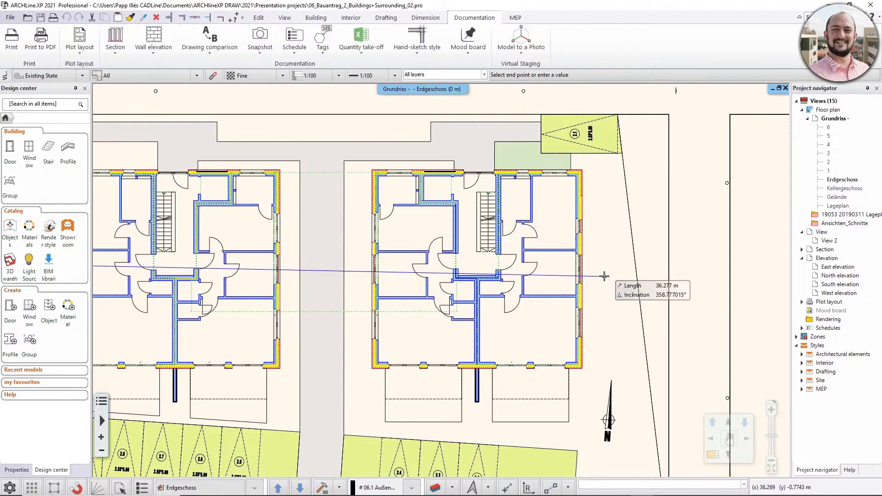
key(x)
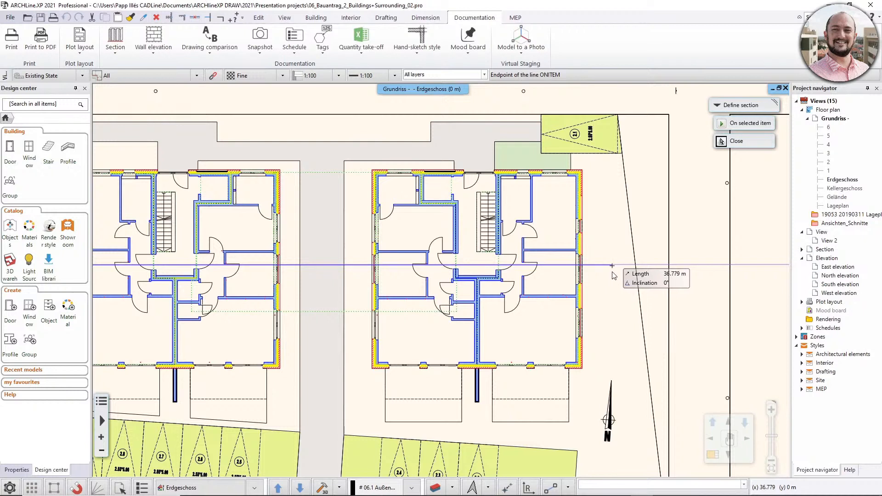
click(612, 272)
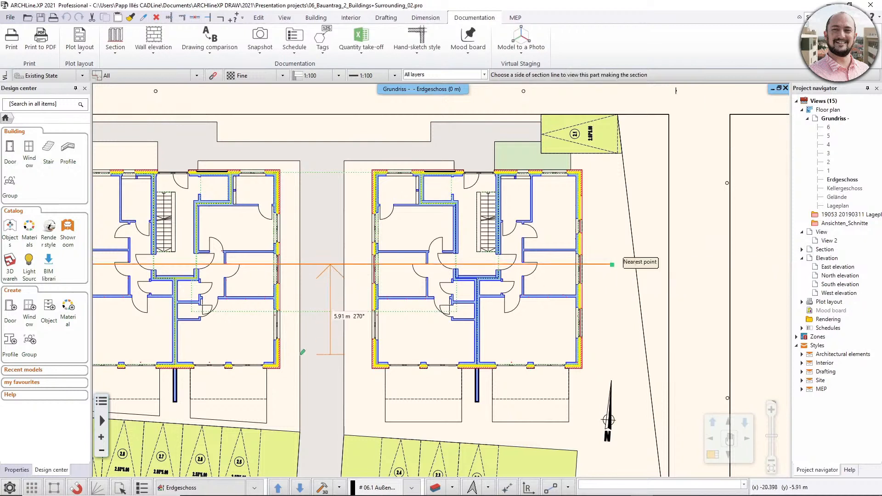
click(326, 289)
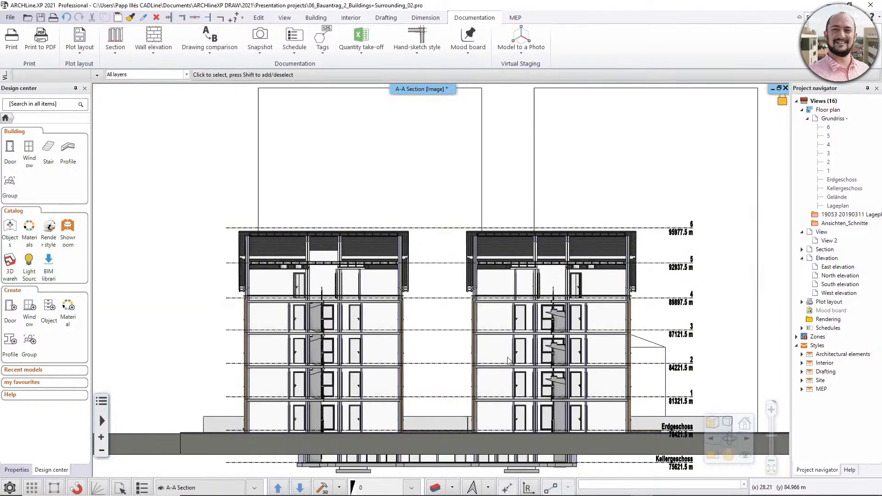
middle_drag(423, 345, 395, 295)
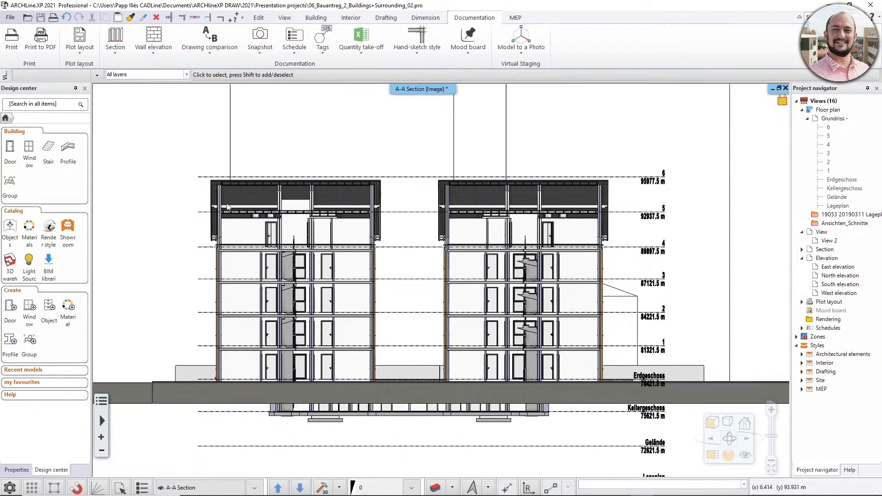
Examine the façade wall layers, floor slabs and roof structure at the outer edge of the first building in the A-A section.
scroll(311, 309, up, 2)
scroll(298, 303, up, 4)
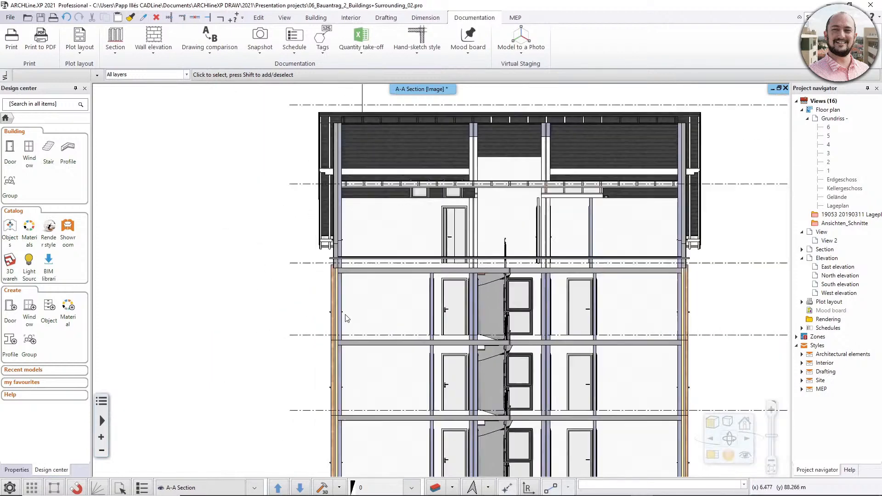
scroll(372, 278, up, 3)
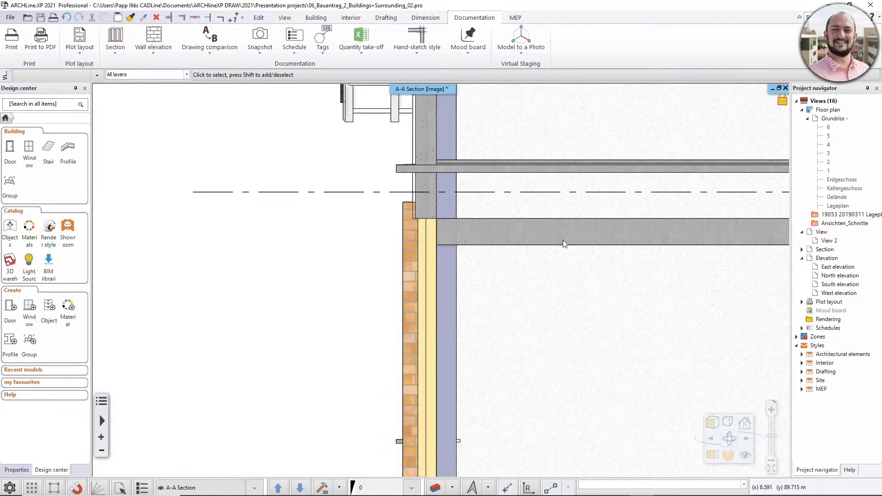
mouse_move(574, 108)
middle_down()
mouse_move(395, 182)
mouse_move(407, 223)
middle_up()
scroll(413, 189, up, 2)
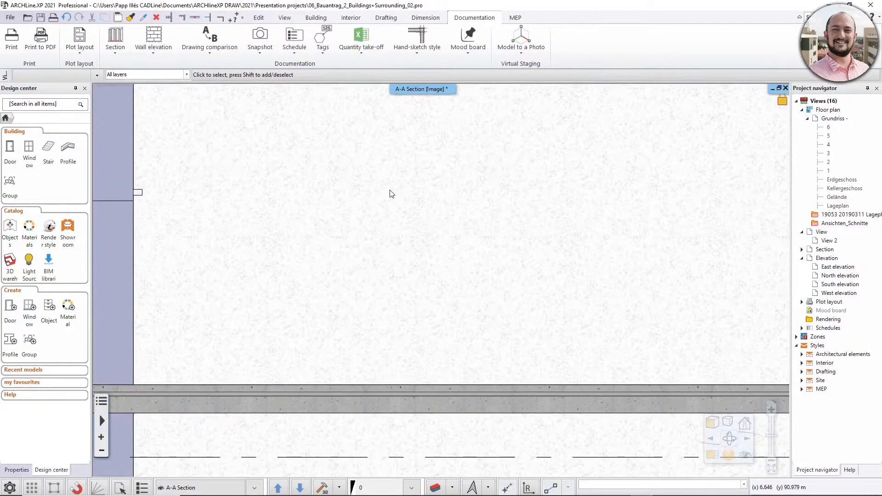
scroll(411, 248, down, 3)
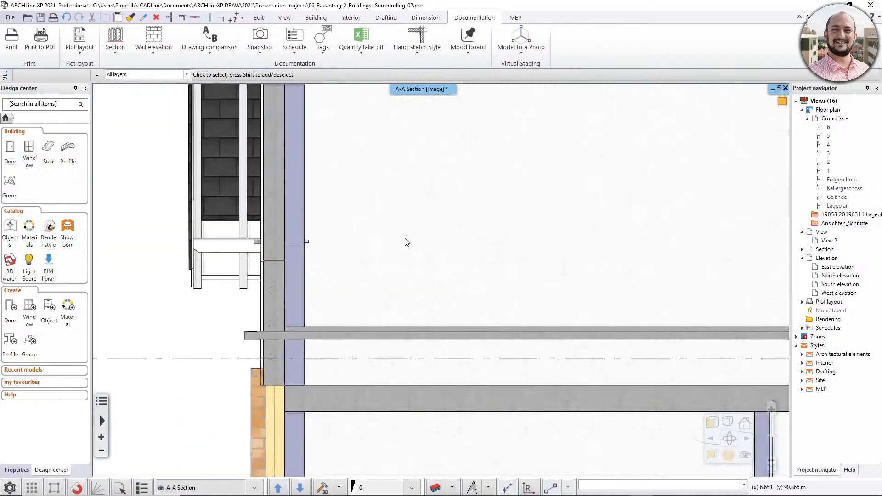
middle_drag(404, 242, 349, 291)
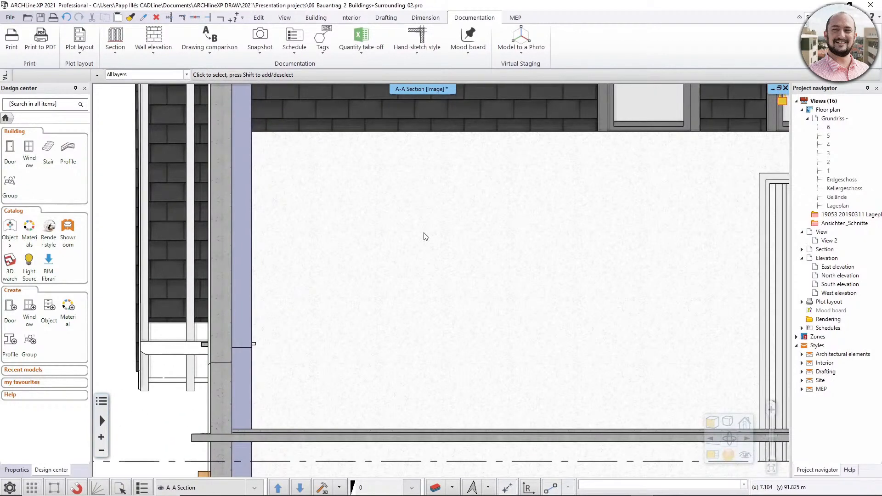
middle_drag(328, 170, 359, 322)
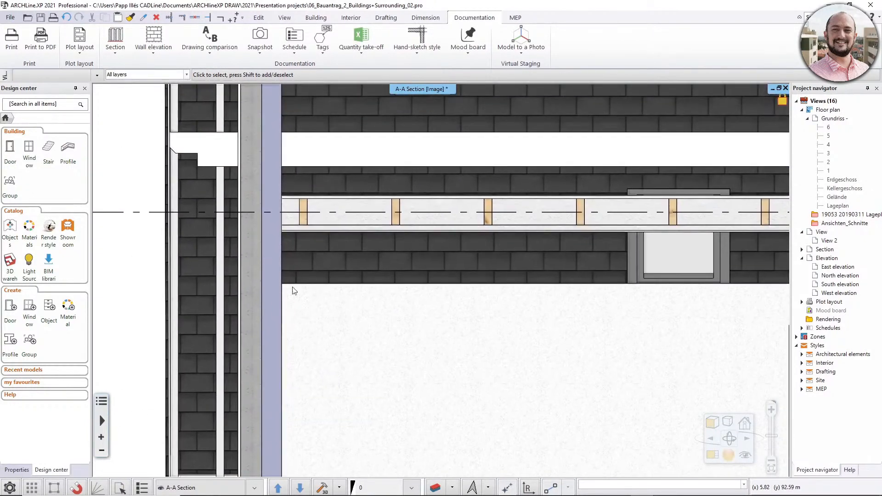
scroll(372, 320, down, 3)
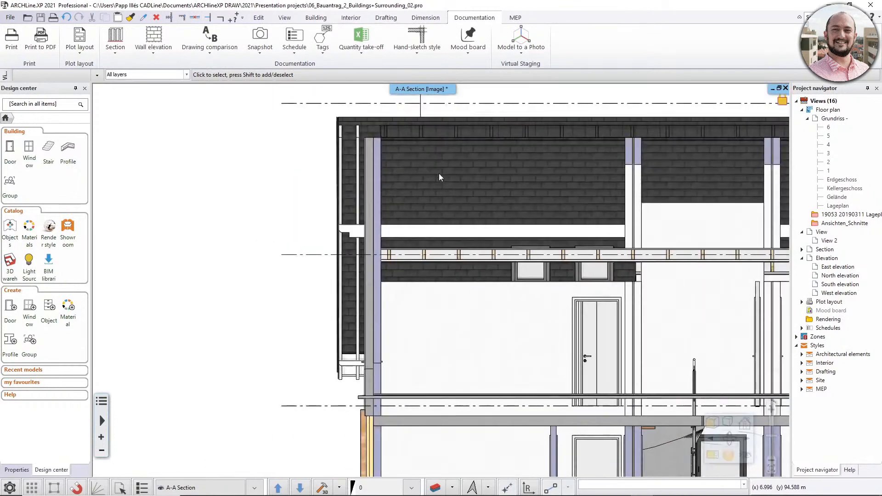
Examine the lower storeys, staircases, basement and level lines of both buildings in the A-A section.
middle_drag(456, 321, 357, 121)
middle_drag(424, 316, 394, 265)
middle_drag(326, 294, 435, 248)
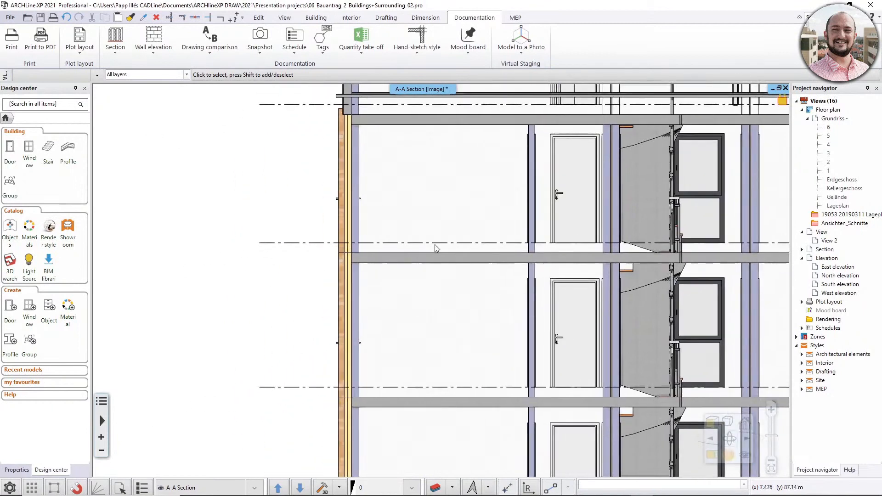
scroll(413, 254, down, 2)
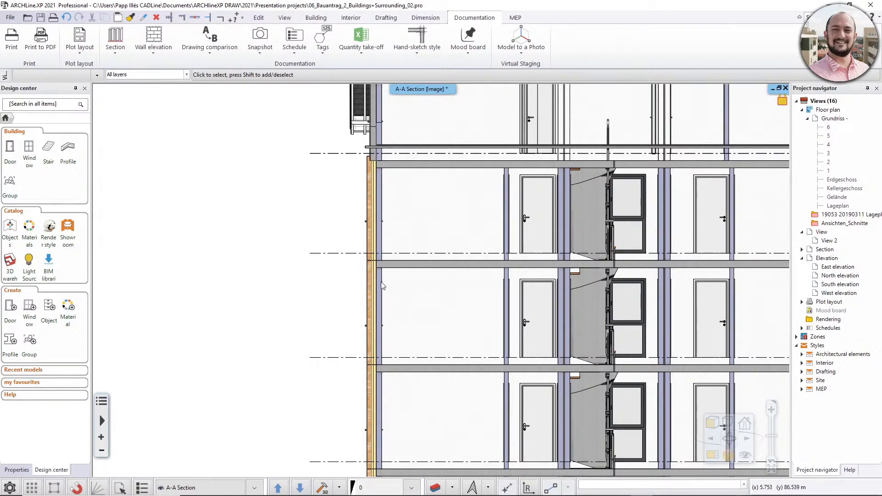
scroll(427, 301, down, 5)
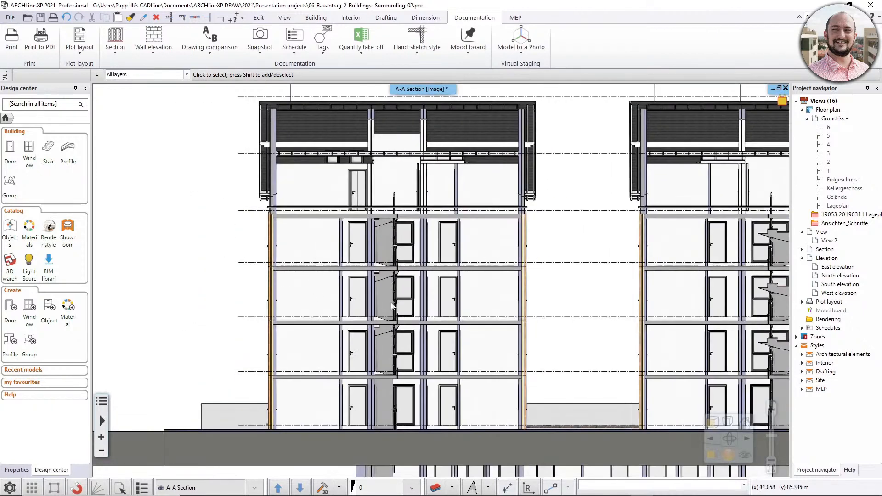
middle_drag(500, 328, 381, 282)
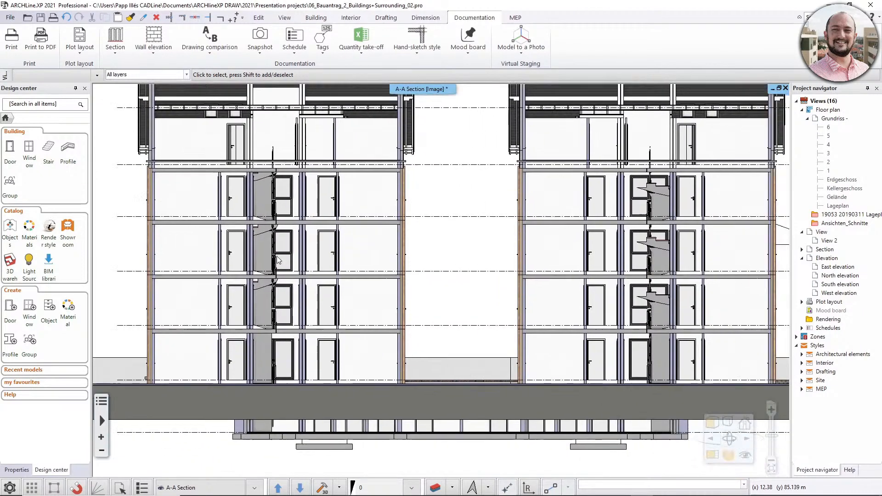
middle_drag(470, 293, 423, 313)
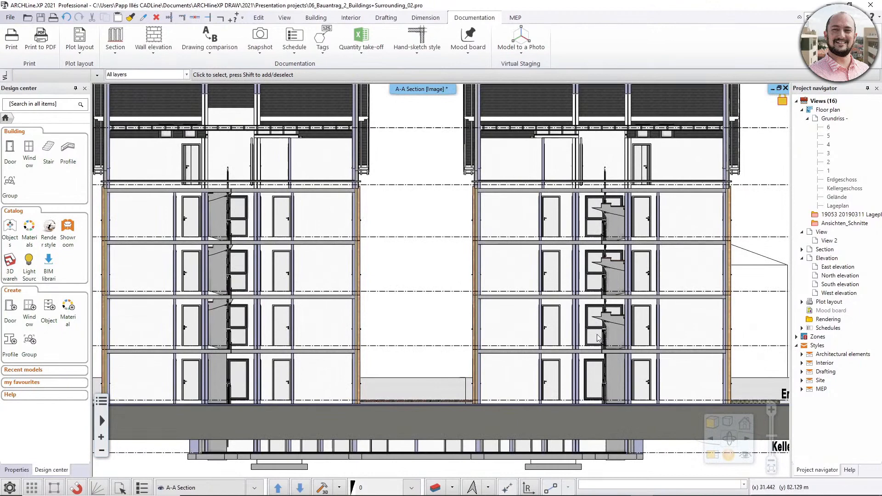
middle_drag(617, 329, 382, 283)
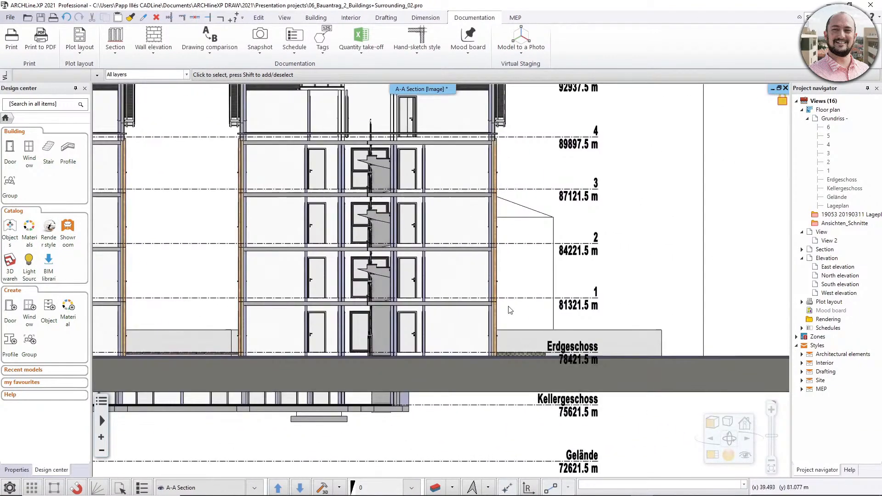
scroll(372, 258, down, 3)
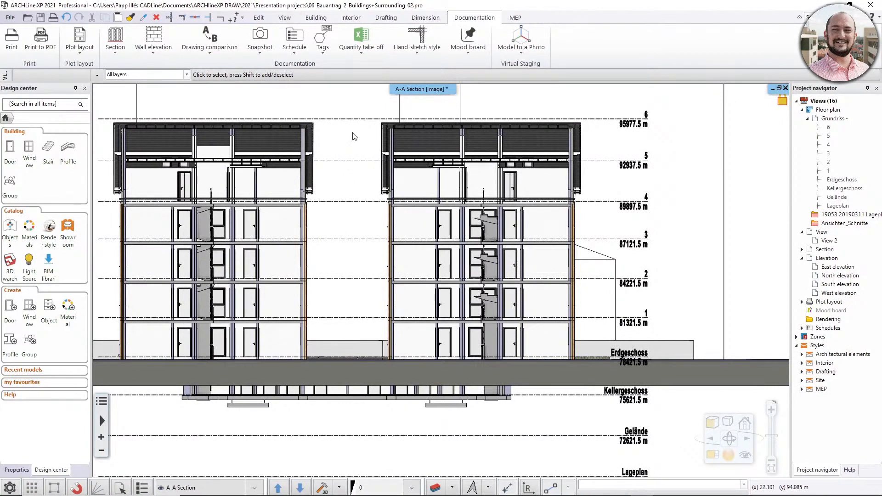
Start a section elevation dimension from the outer wall's base at ground level and mark the top of the adjacent grey block beside the building.
click(429, 20)
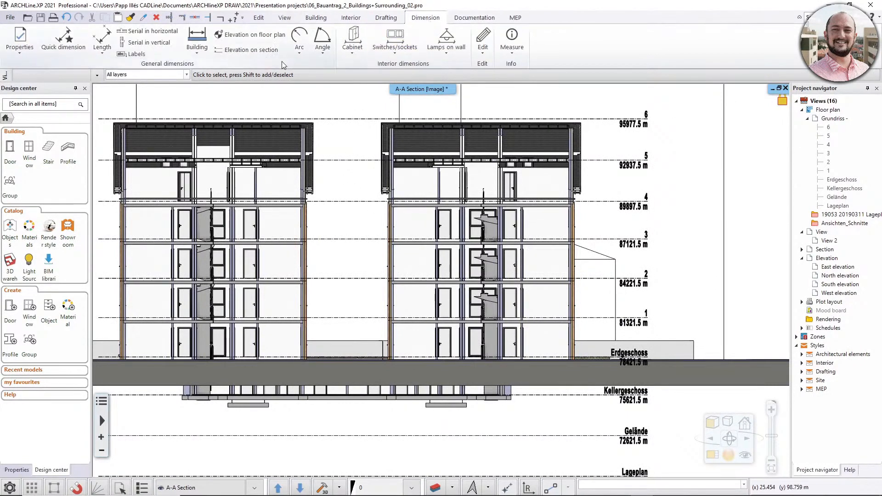
click(238, 51)
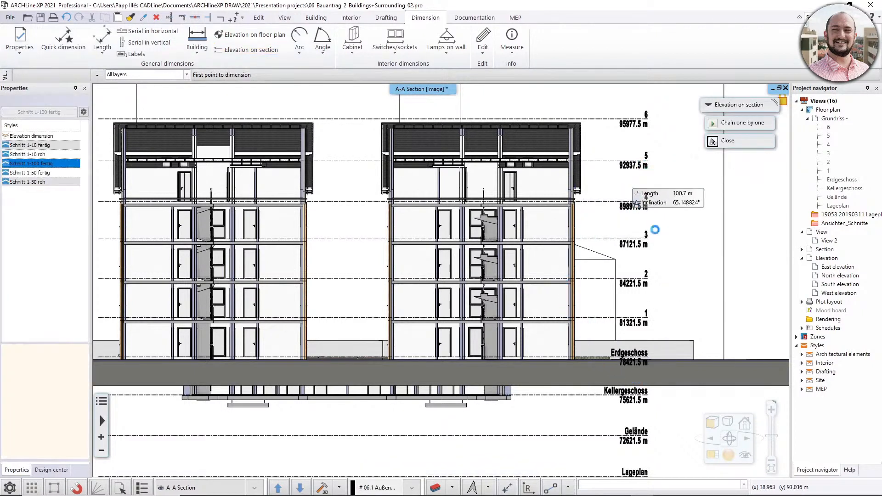
scroll(688, 372, up, 2)
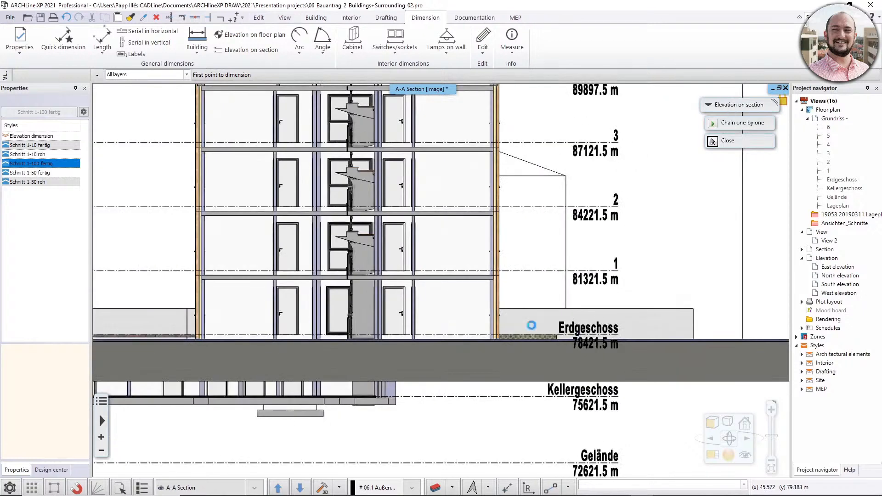
scroll(533, 326, up, 1)
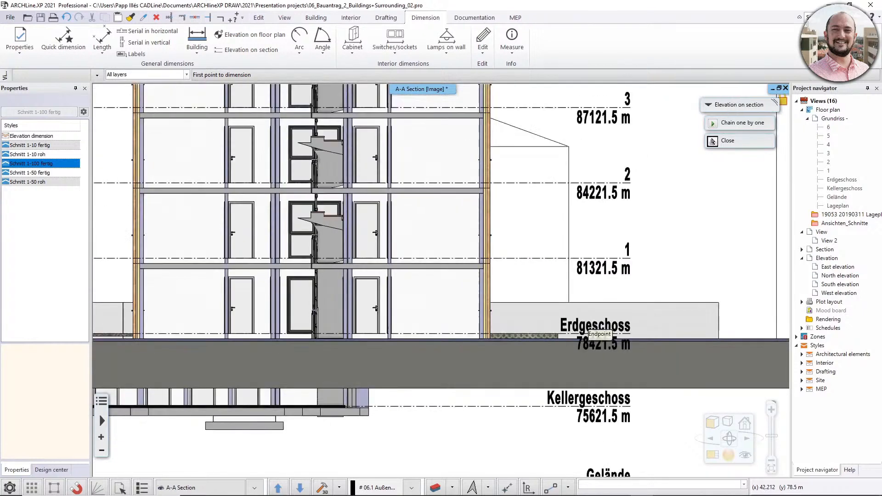
click(491, 339)
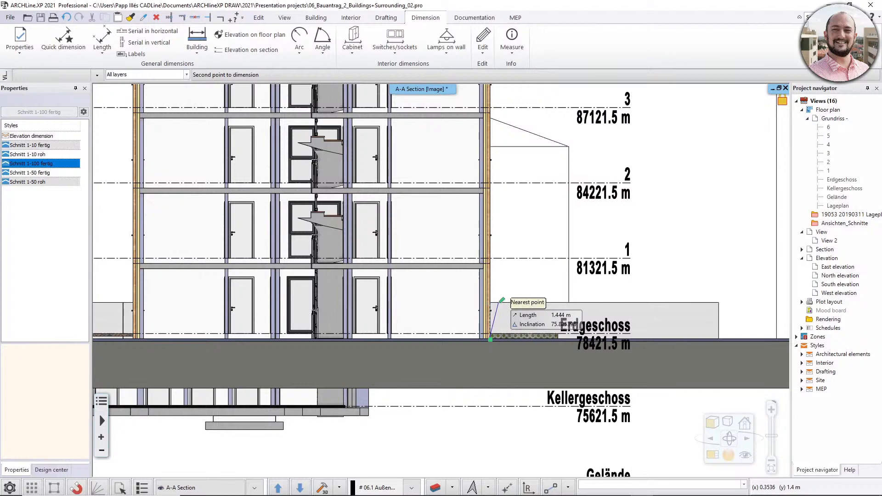
click(500, 301)
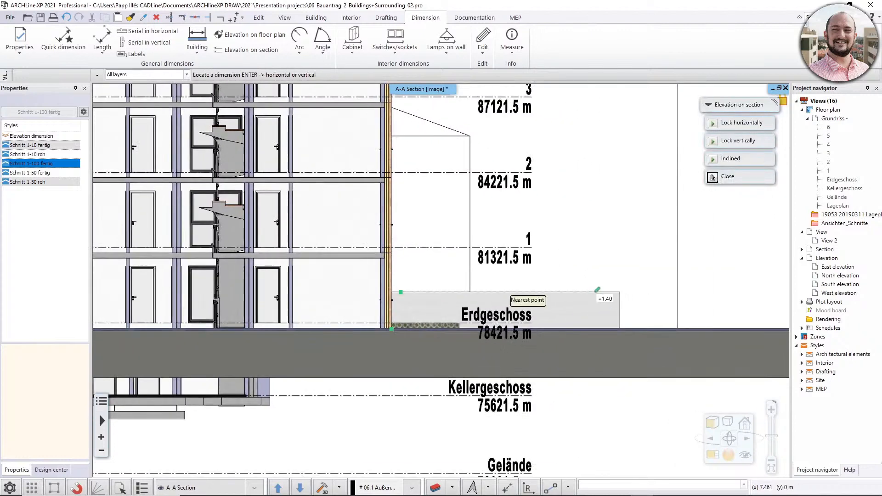
click(712, 177)
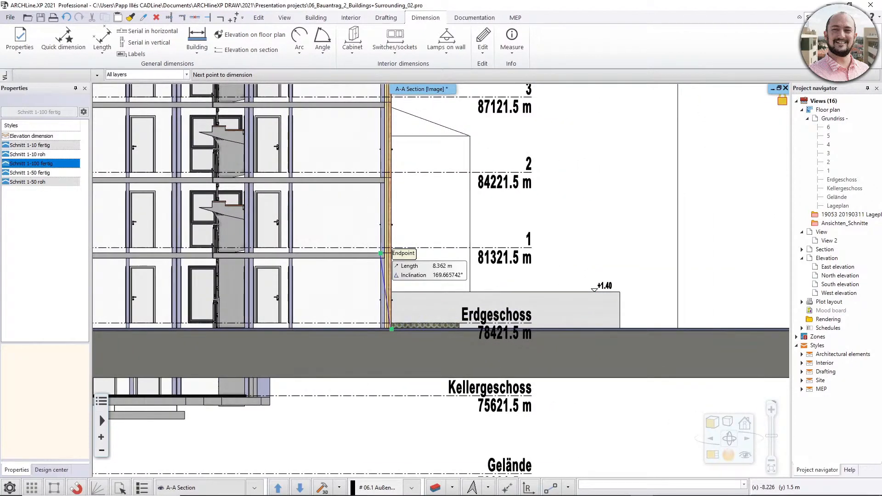
Add elevation marks for the underside and top of the floor slabs at levels 1 and 2, and finish the dimension chain.
click(380, 253)
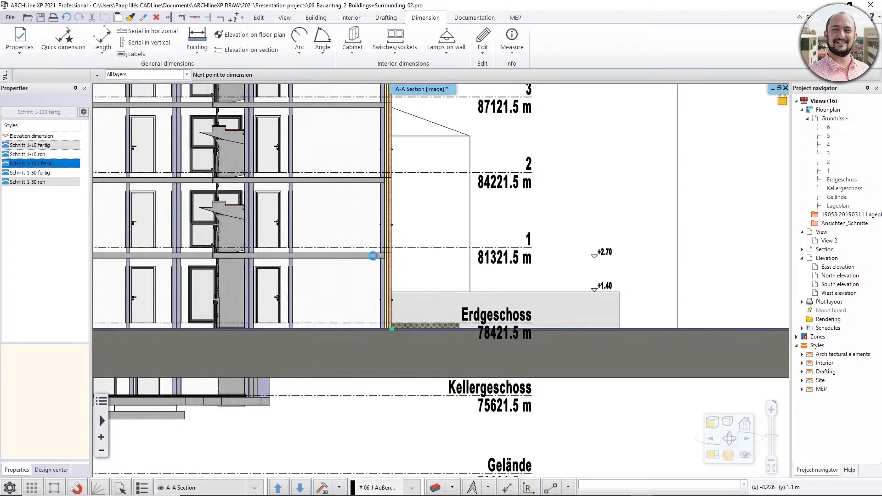
click(379, 248)
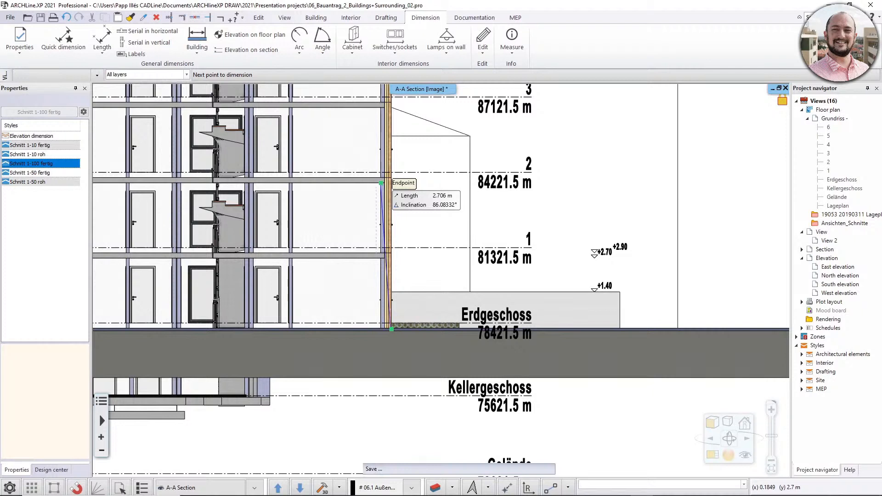
click(376, 182)
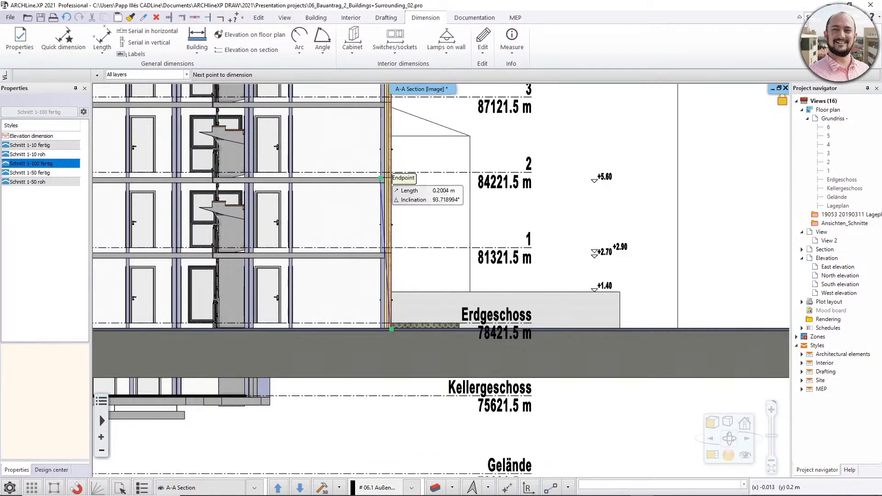
click(381, 175)
key(Escape)
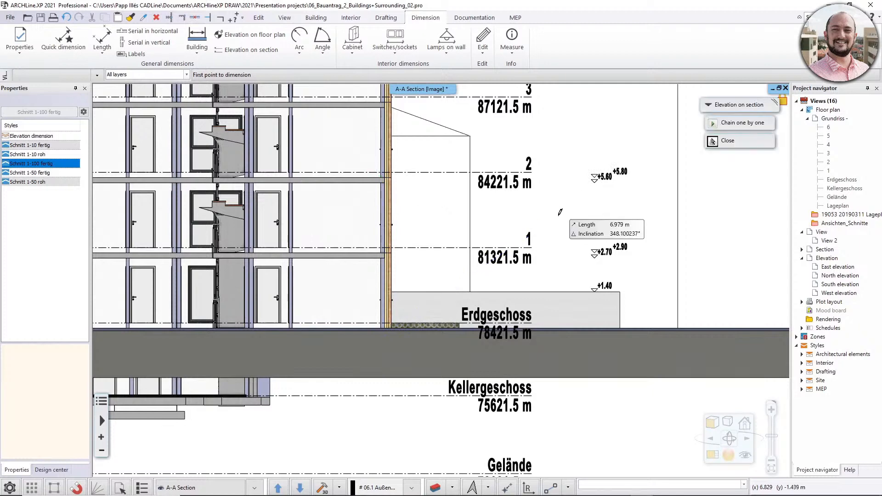
key(Escape)
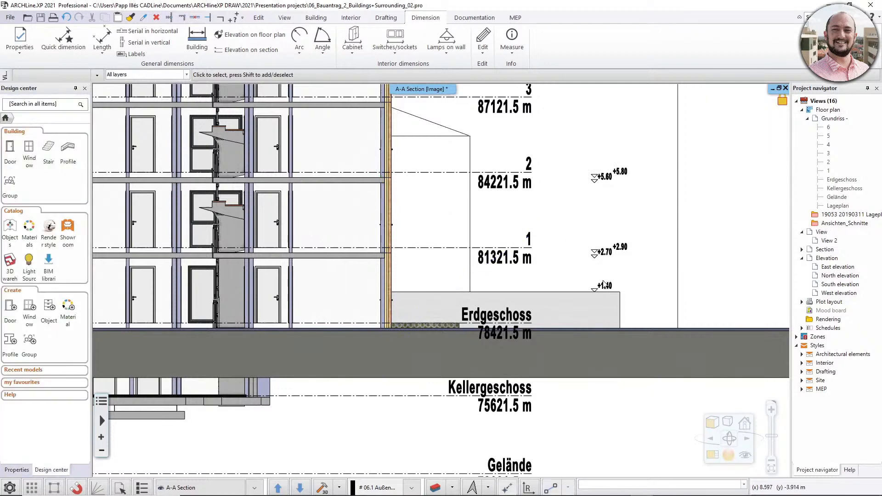
Move the second building's level 4 interior partition wall horizontally in the section to line up with the wall edge on the storey below.
scroll(550, 307, down, 3)
scroll(503, 281, down, 3)
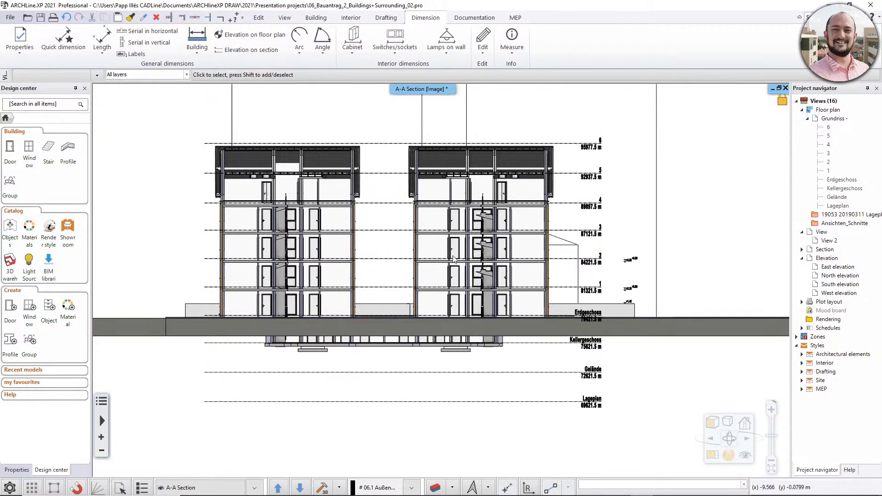
scroll(445, 215, up, 3)
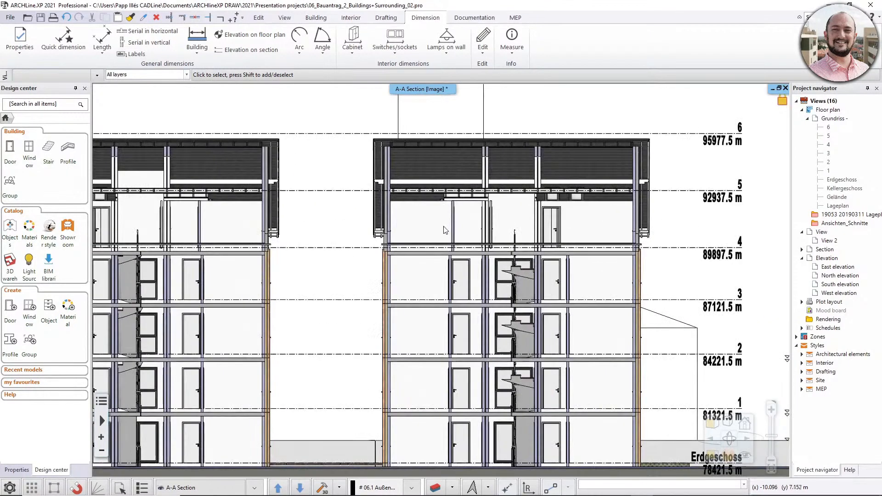
scroll(452, 242, up, 3)
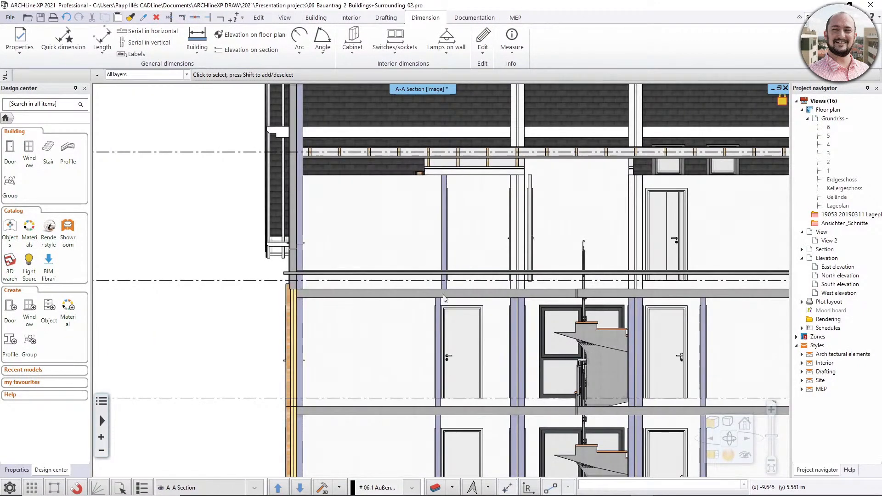
click(444, 232)
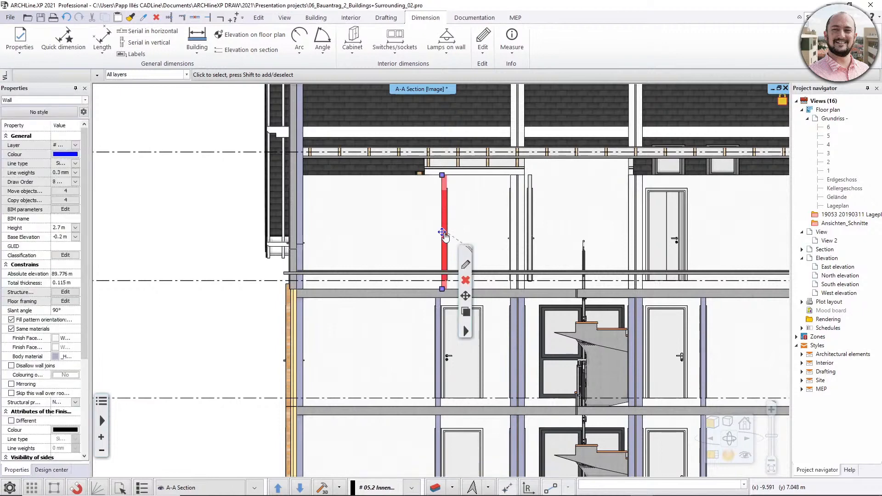
mouse_move(442, 233)
click(478, 241)
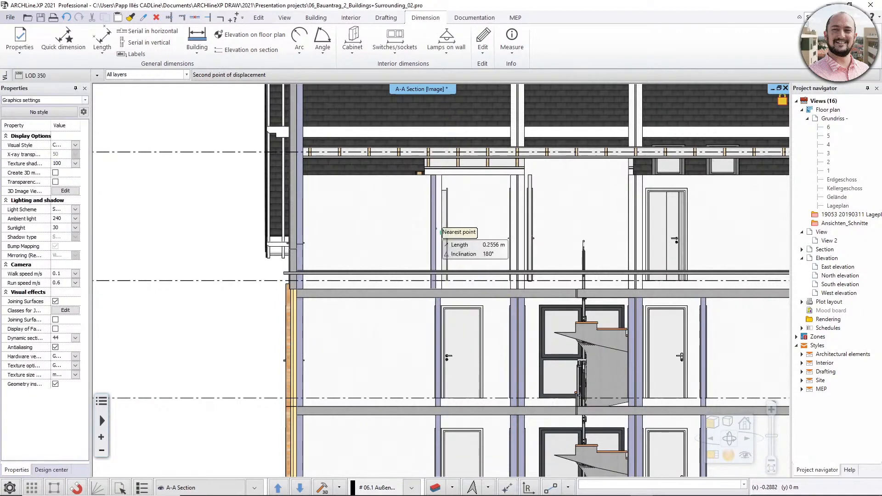
key(shift)
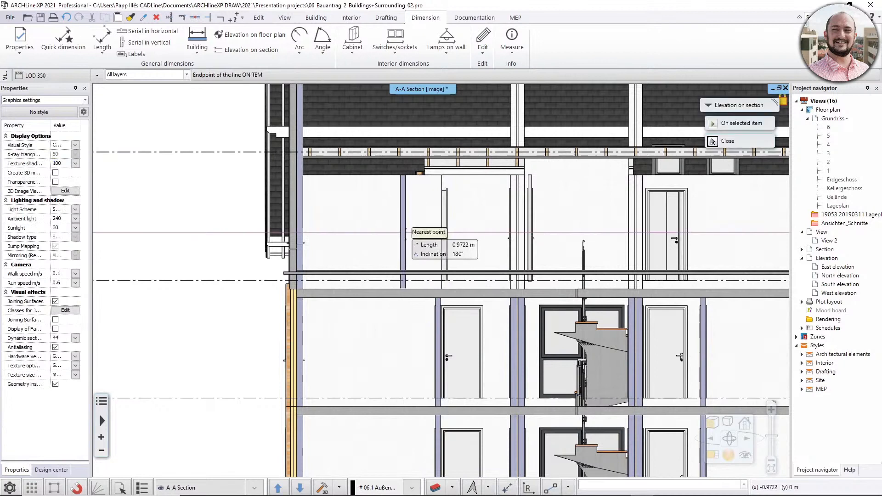
click(436, 303)
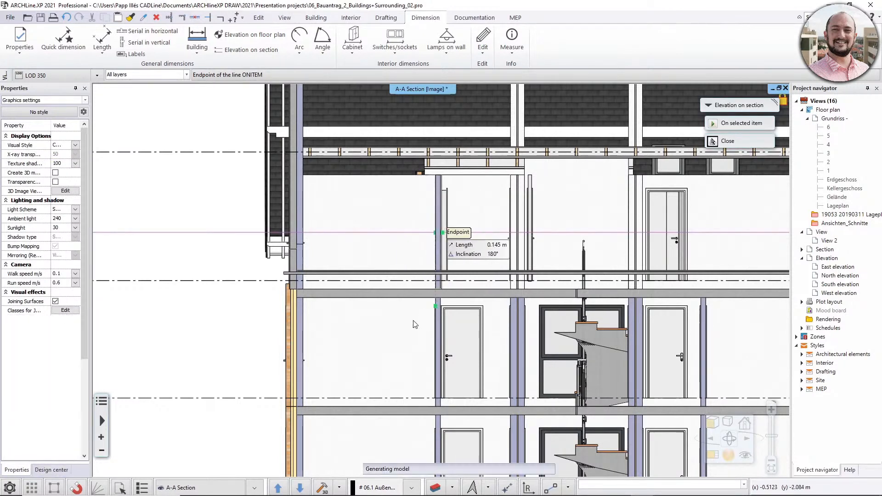
key(Escape)
scroll(409, 336, down, 2)
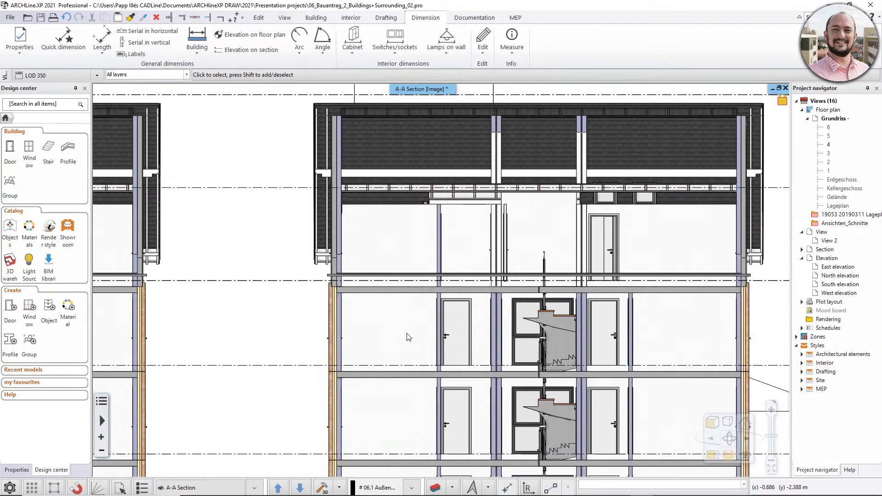
scroll(409, 338, down, 5)
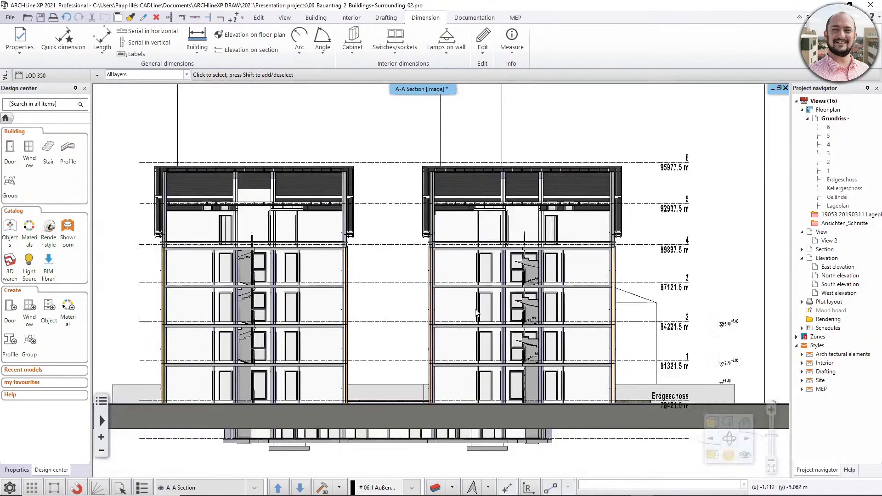
Examine the full height of both buildings in the A-A section together with the surrounding building volumes.
scroll(477, 335, up, 1)
scroll(476, 333, down, 1)
mouse_move(475, 333)
middle_down()
mouse_move(461, 319)
mouse_move(473, 310)
mouse_move(481, 319)
middle_up()
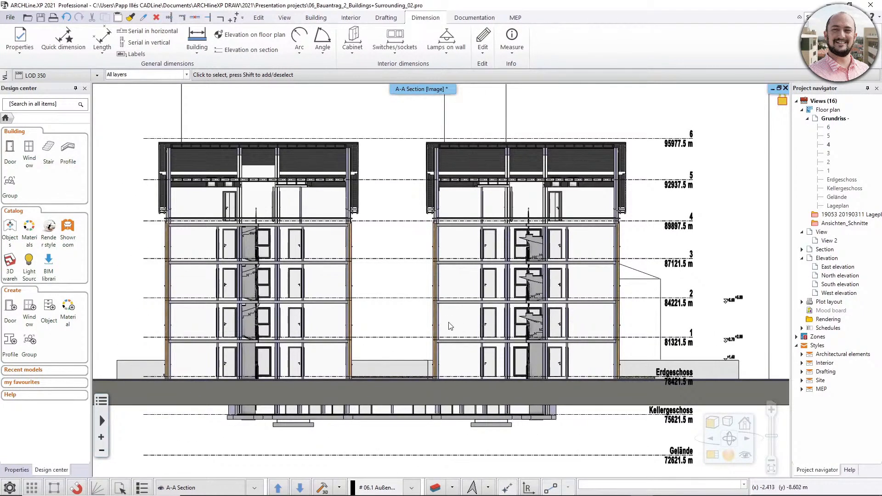
scroll(480, 321, down, 2)
scroll(453, 310, down, 1)
mouse_move(450, 329)
middle_down()
mouse_move(449, 367)
mouse_move(455, 334)
middle_up()
scroll(449, 367, down, 1)
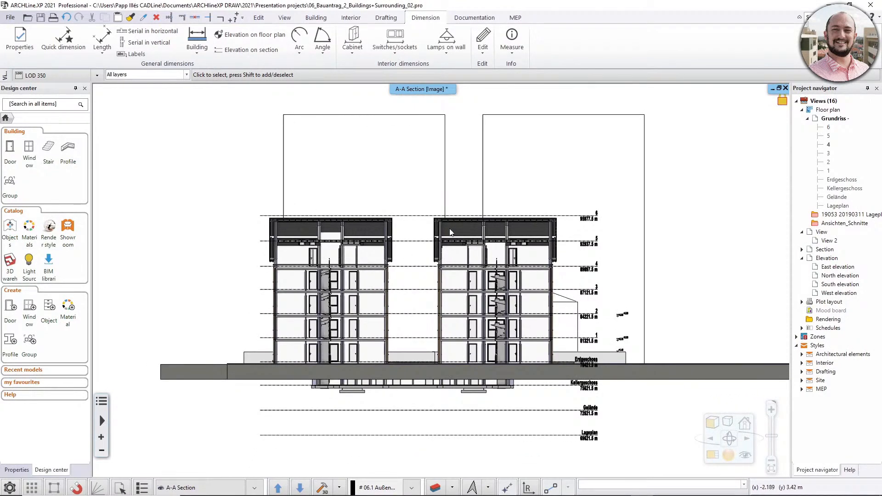
click(483, 158)
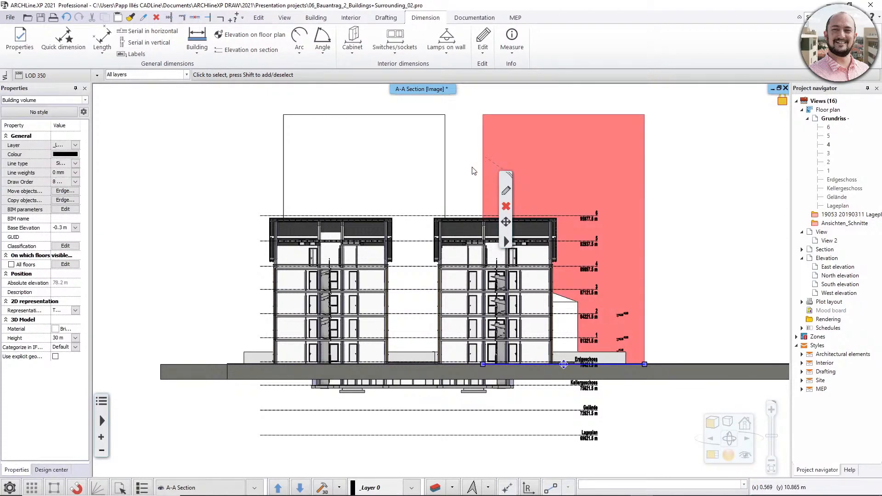
click(464, 175)
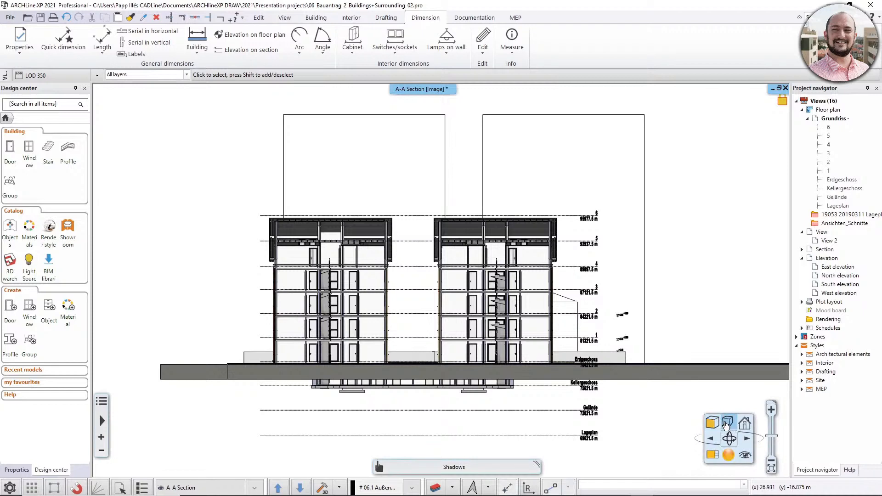
Turn on shadows in the A-A section and switch off both shadows and lights again.
click(726, 423)
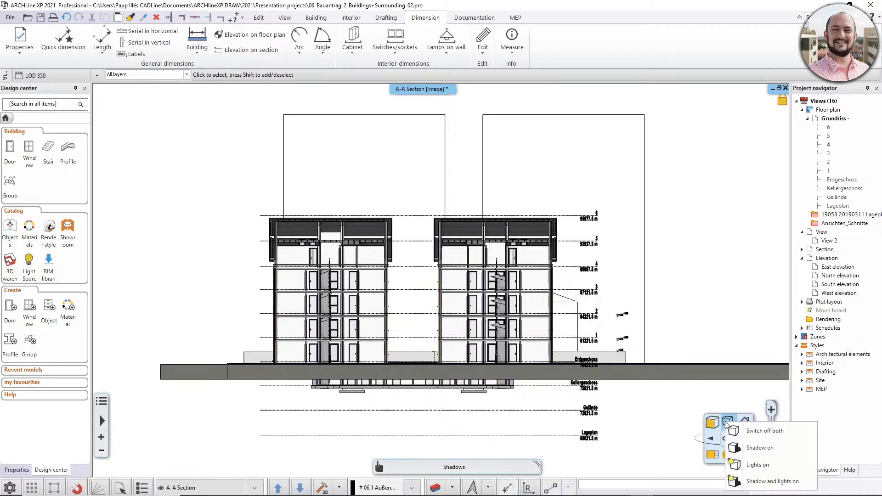
click(753, 448)
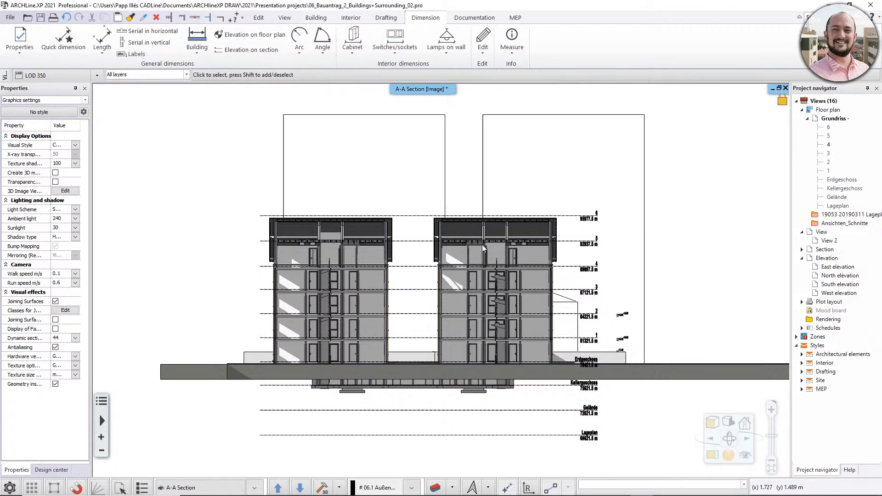
click(728, 421)
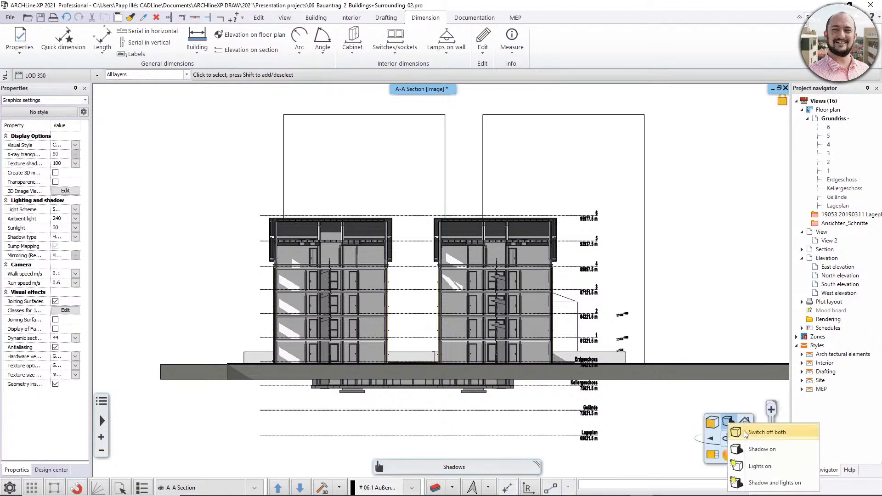
click(744, 433)
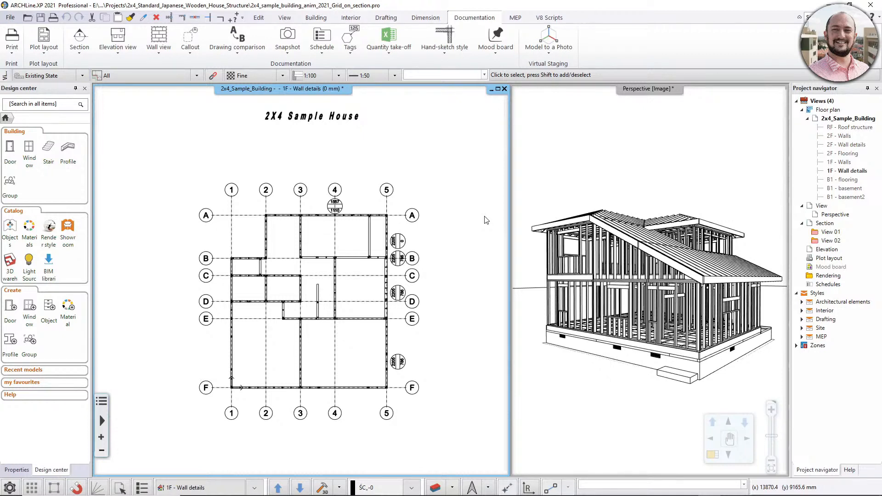
Confirm the section properties with Image representation, Hidden line visual style and grid lines enabled.
click(78, 51)
click(115, 69)
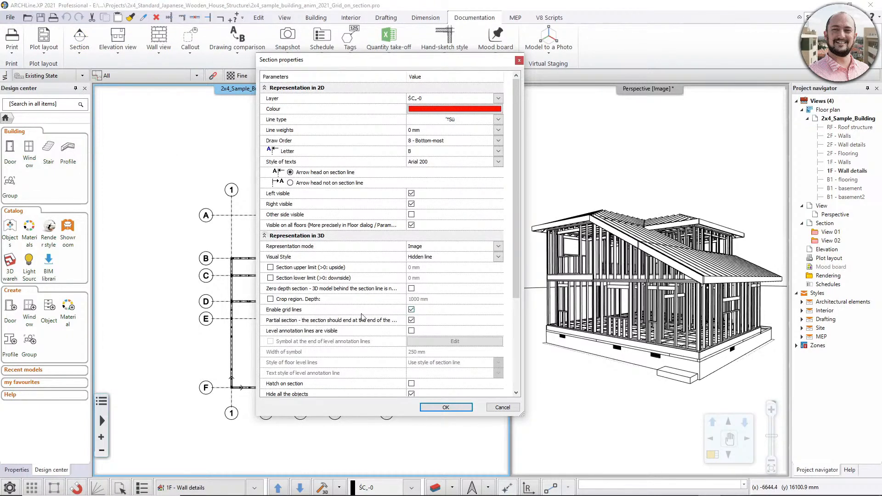
click(446, 407)
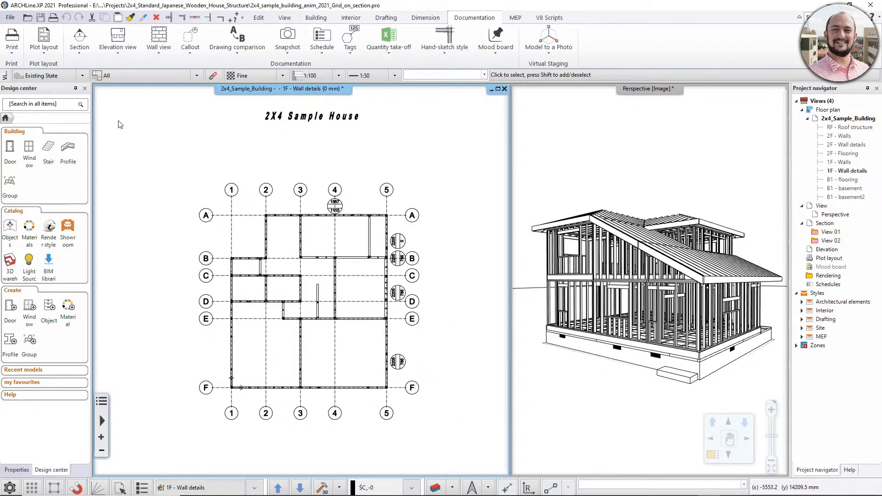
Create a section across the full width of the sample house between grid lines E and F, viewed toward grid line F.
click(80, 48)
click(96, 87)
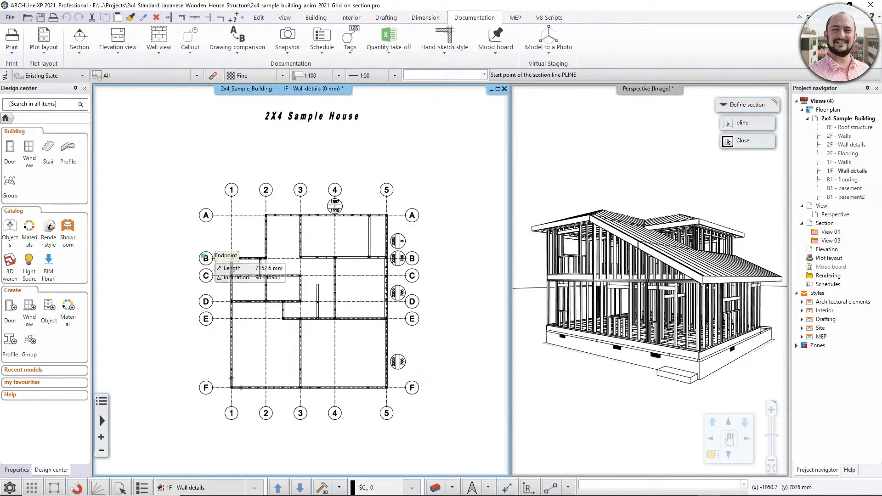
click(214, 347)
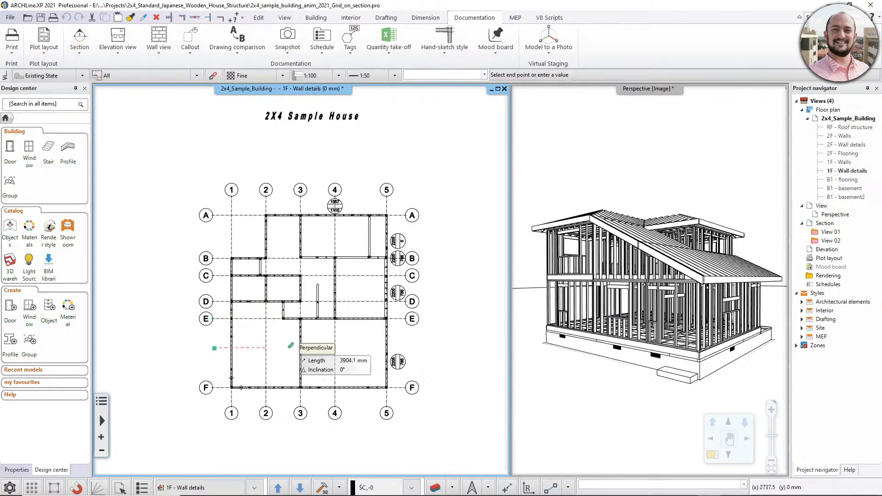
click(404, 348)
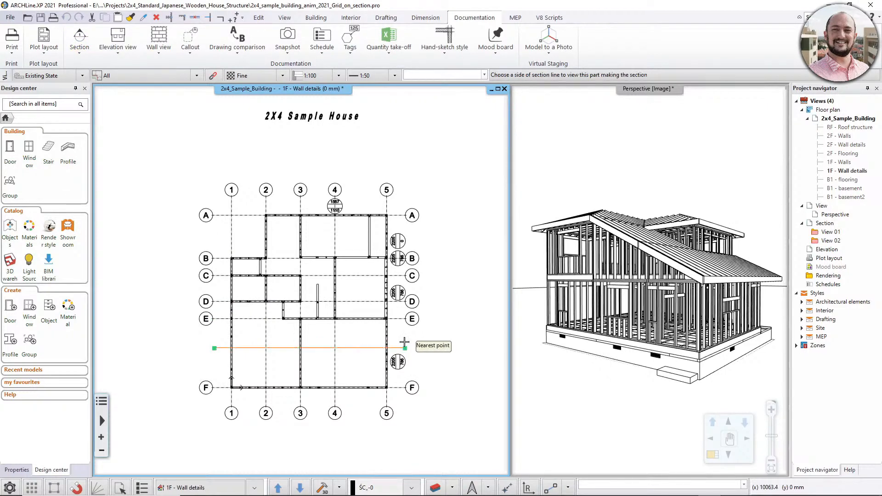
click(330, 367)
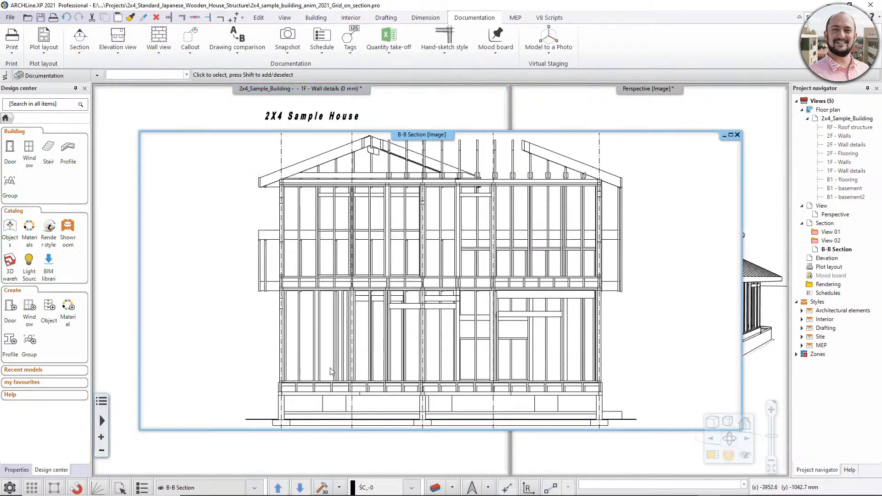
scroll(393, 279, down, 2)
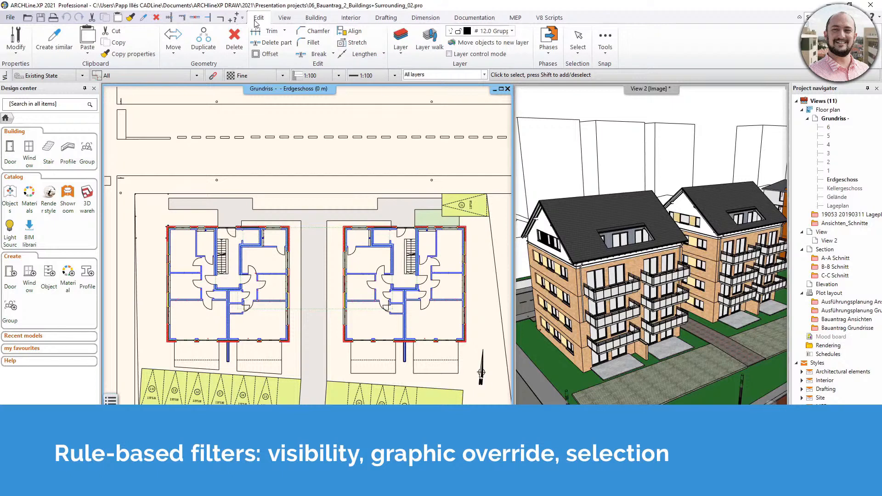
Start a graphic override for the Erdgeschoss plan, limited to walls in the Architectural elements discipline.
click(577, 42)
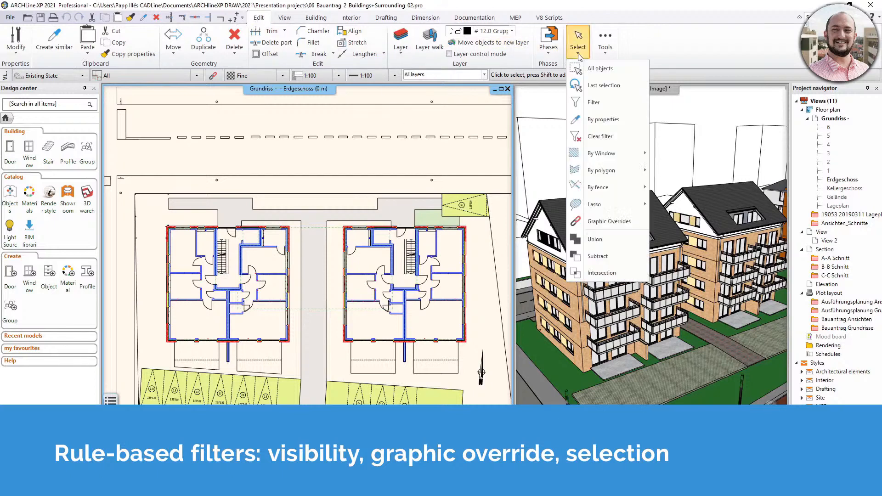
click(608, 222)
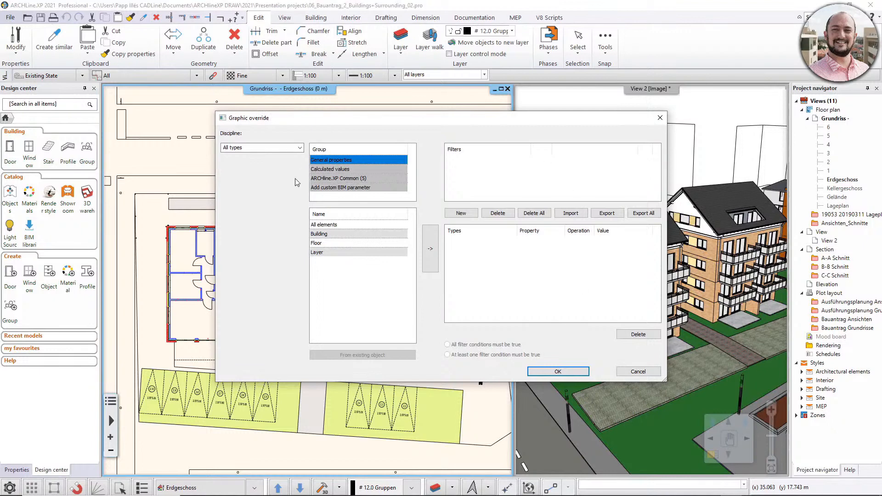
click(300, 148)
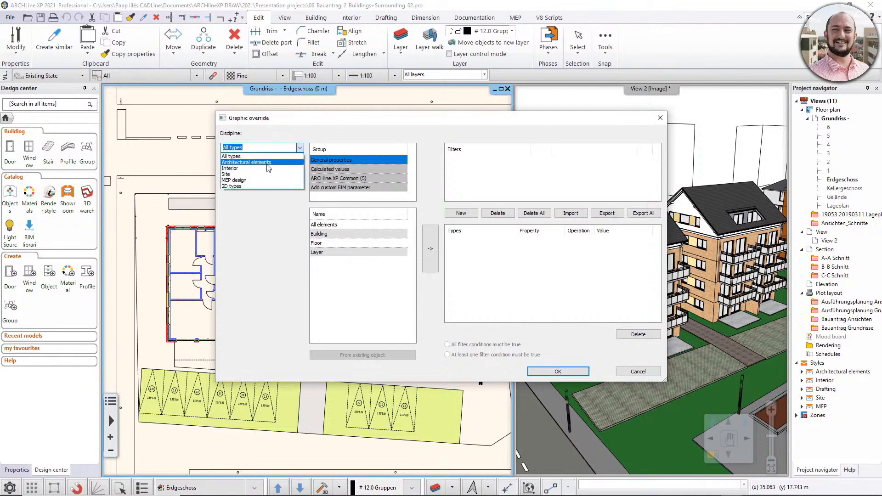
click(268, 163)
click(228, 166)
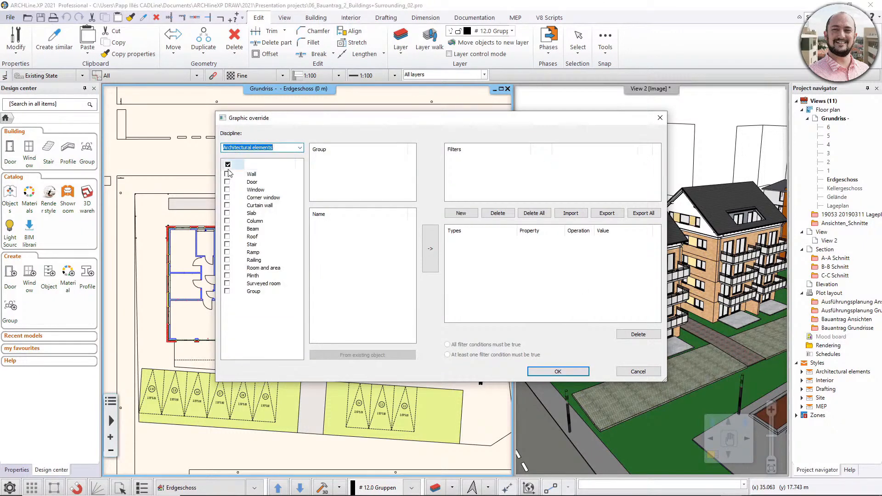
click(227, 173)
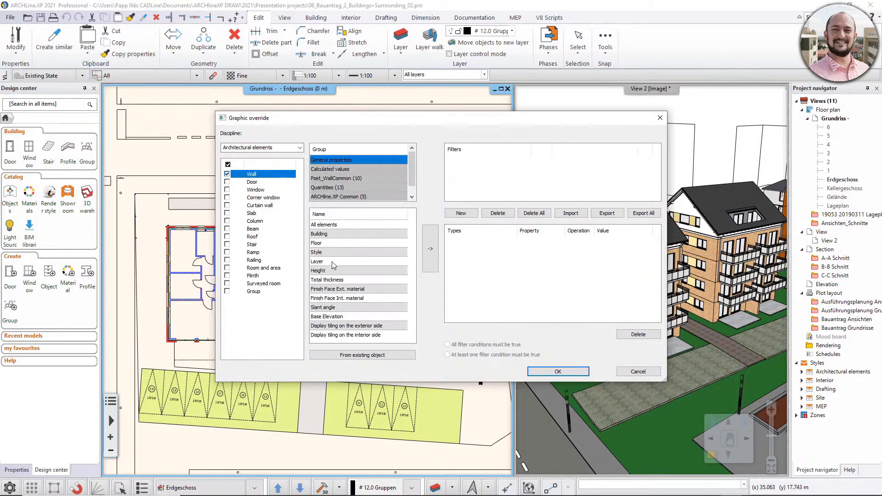
Add a wall filter condition for a total thickness of at least 0.3 m and apply the graphic override.
click(326, 280)
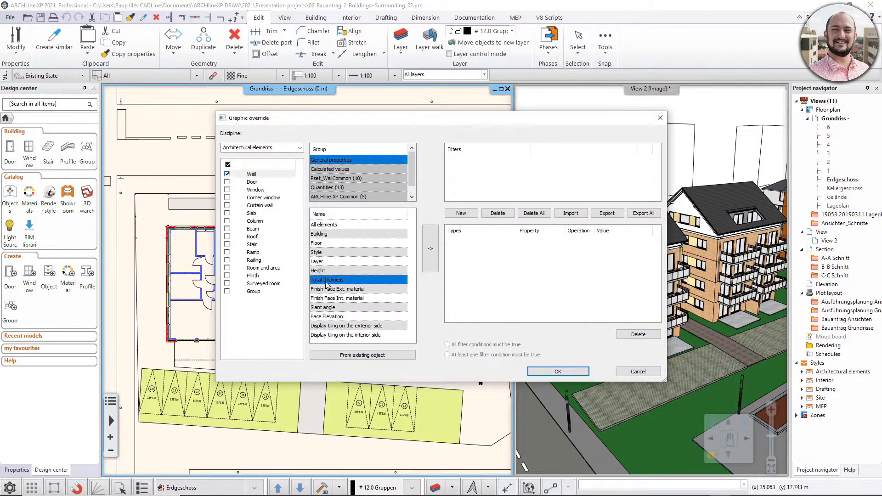
click(432, 248)
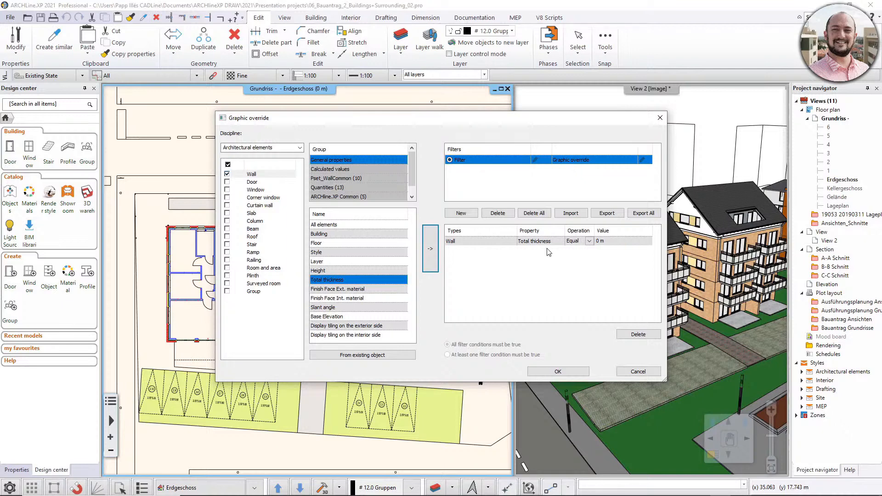
click(599, 241)
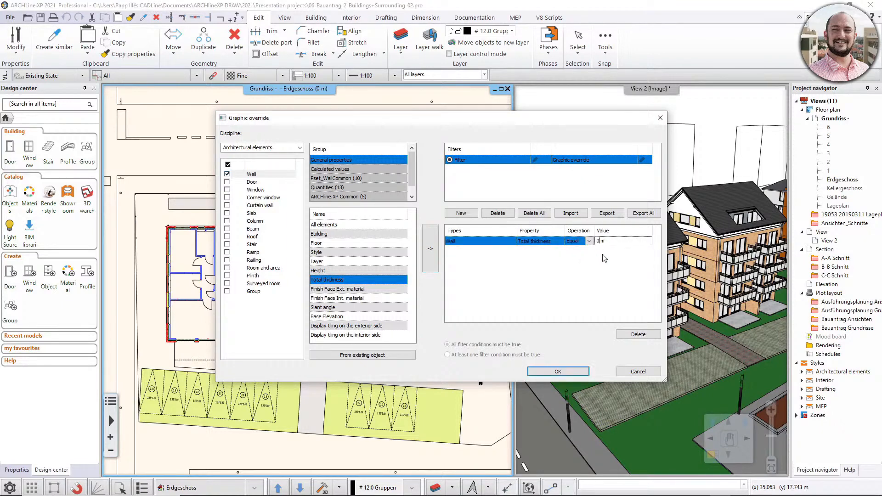
text(.3)
click(589, 242)
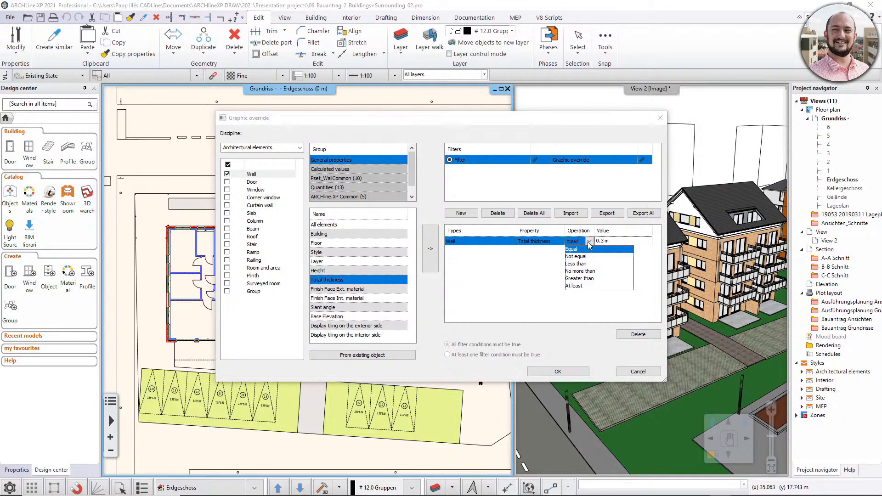
click(576, 285)
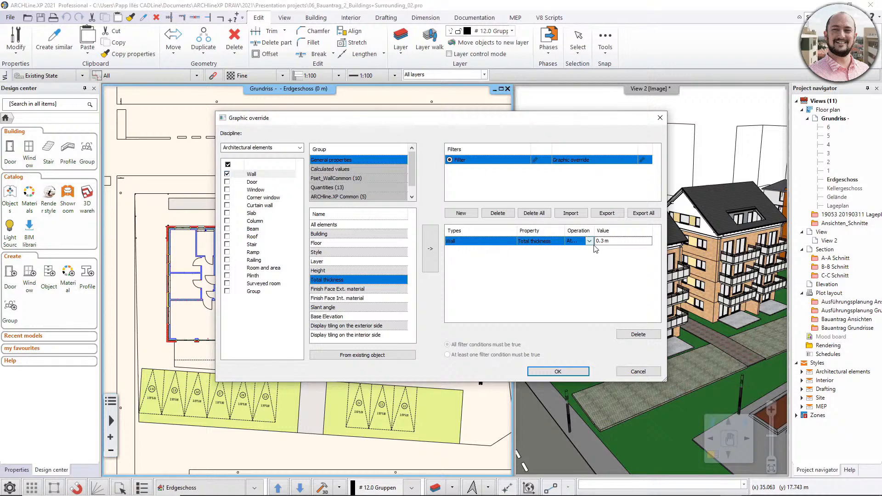
click(559, 371)
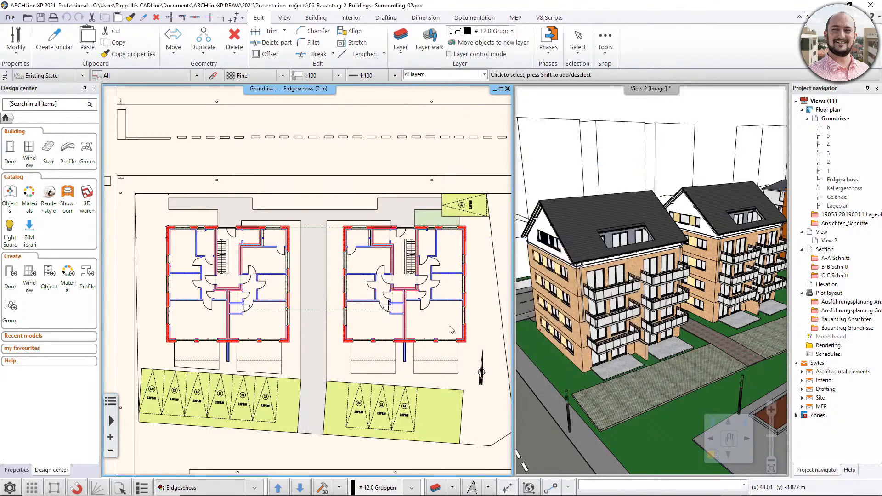
Review the colour, line and pattern settings of the thick-wall filter's graphic override and keep them as they are.
scroll(251, 279, up, 3)
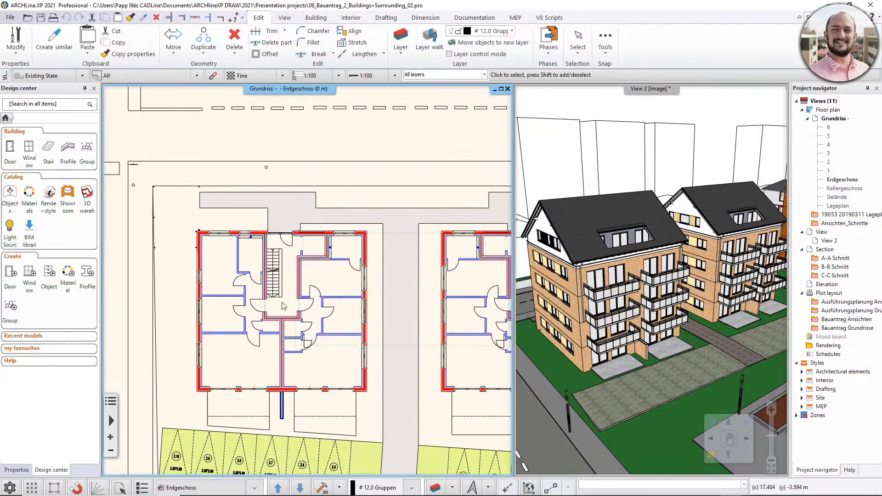
click(582, 57)
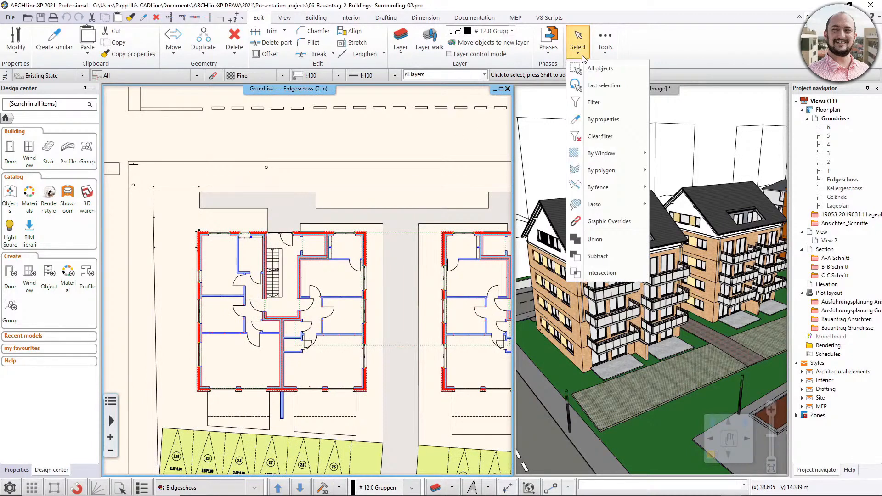
click(599, 224)
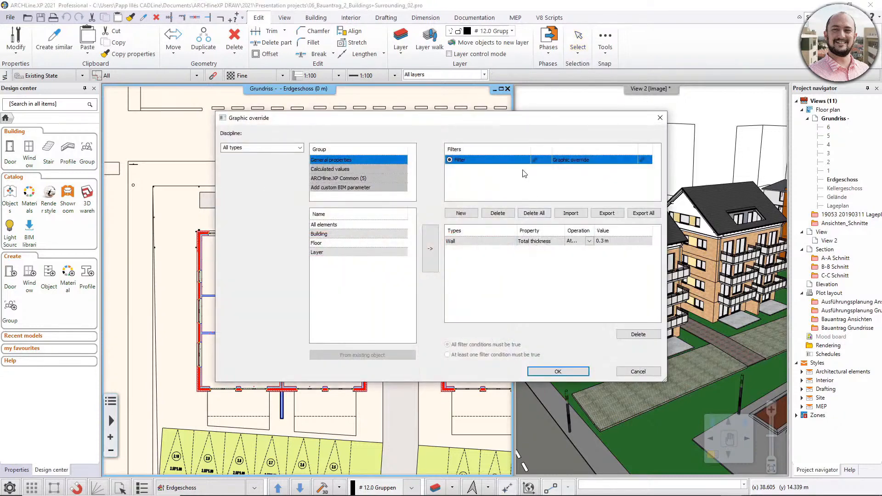
click(643, 161)
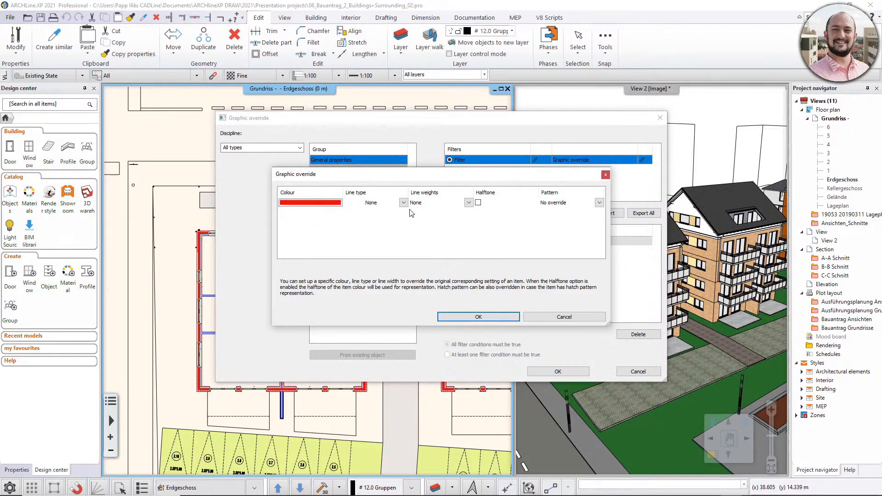
click(507, 318)
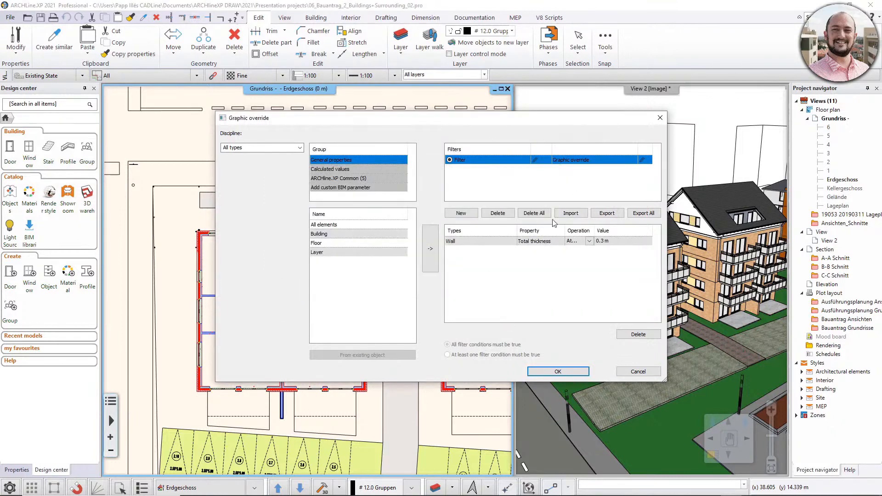
click(557, 371)
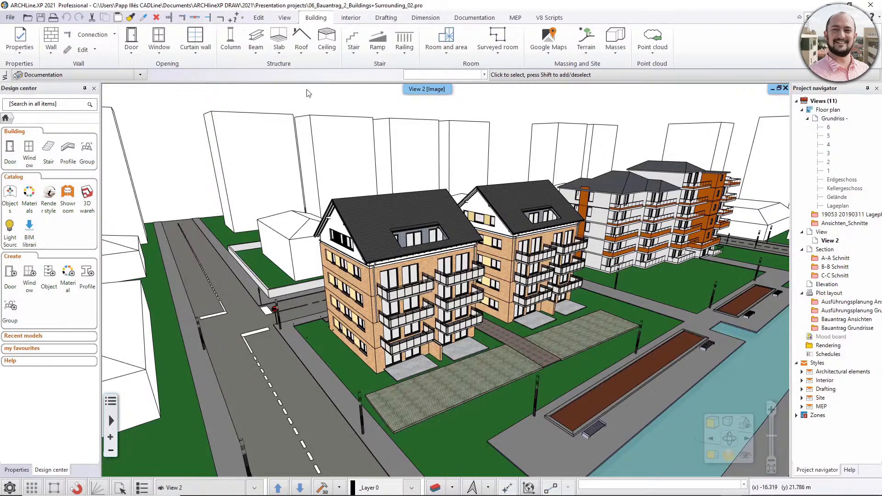
Start a visibility filter for View 2, limited to walls, slabs, columns, beams and roofs in the Architectural elements discipline.
click(288, 19)
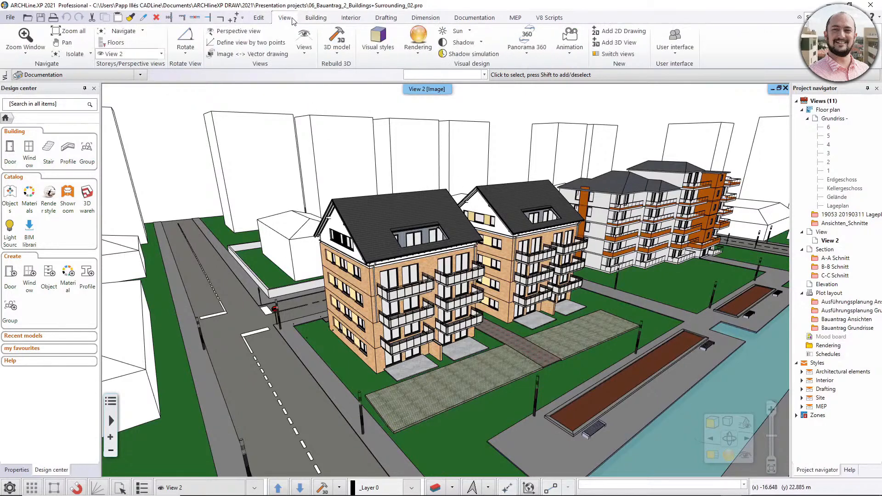
click(82, 55)
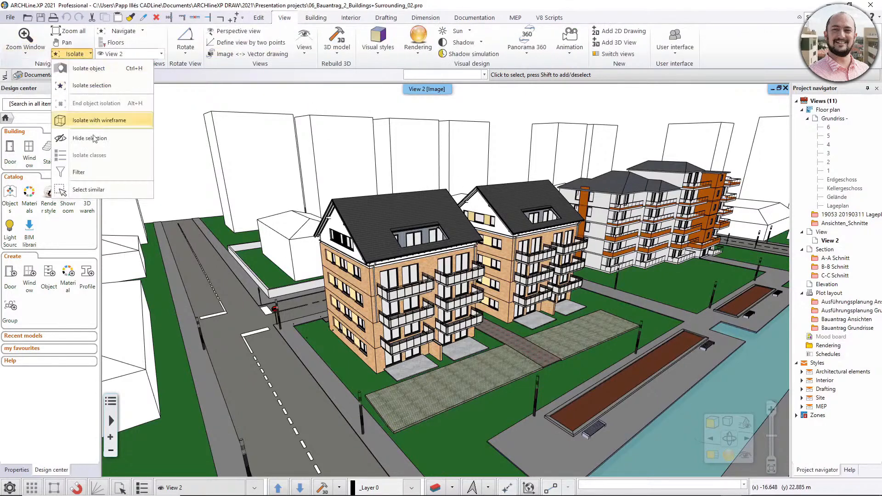
click(85, 173)
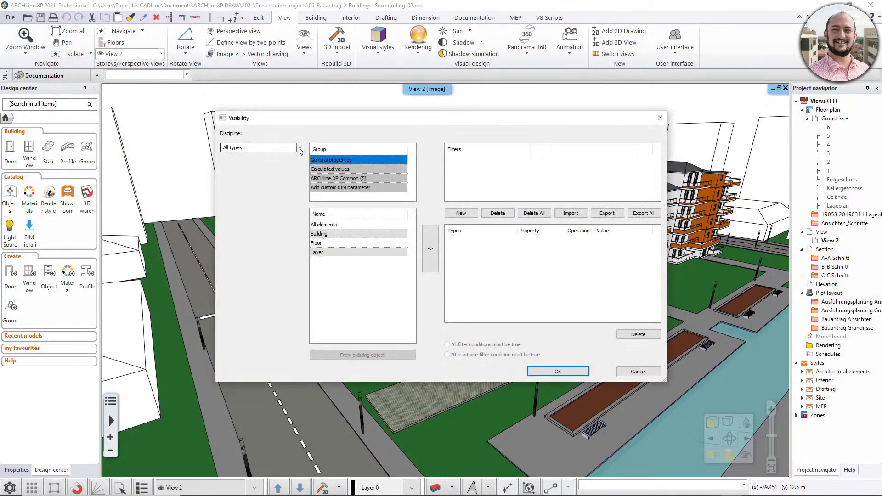
click(300, 148)
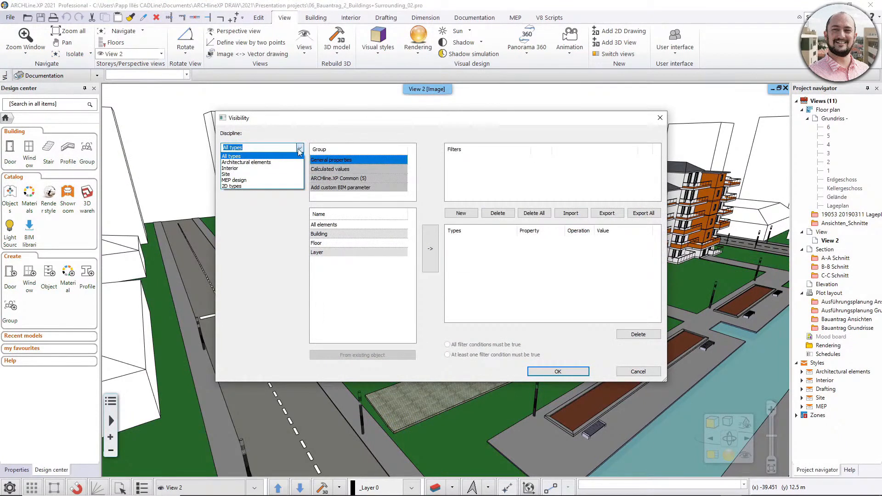
click(262, 164)
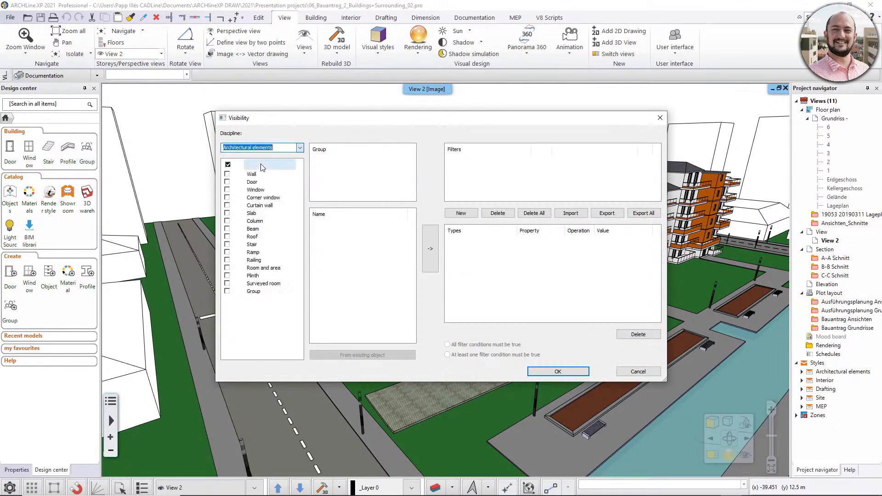
click(227, 174)
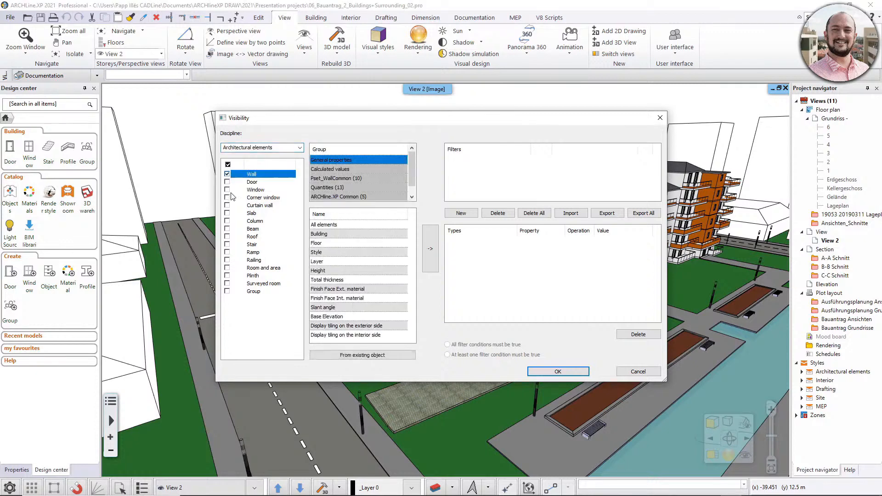
click(227, 213)
click(227, 221)
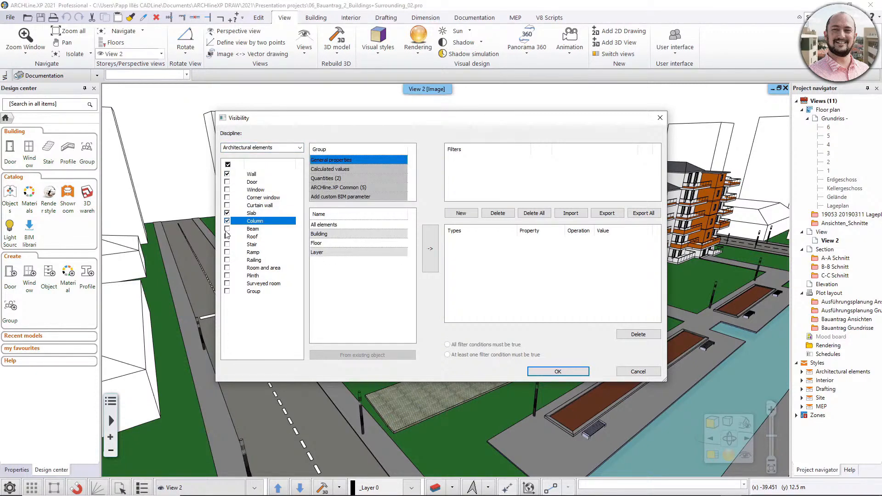
click(227, 229)
click(227, 236)
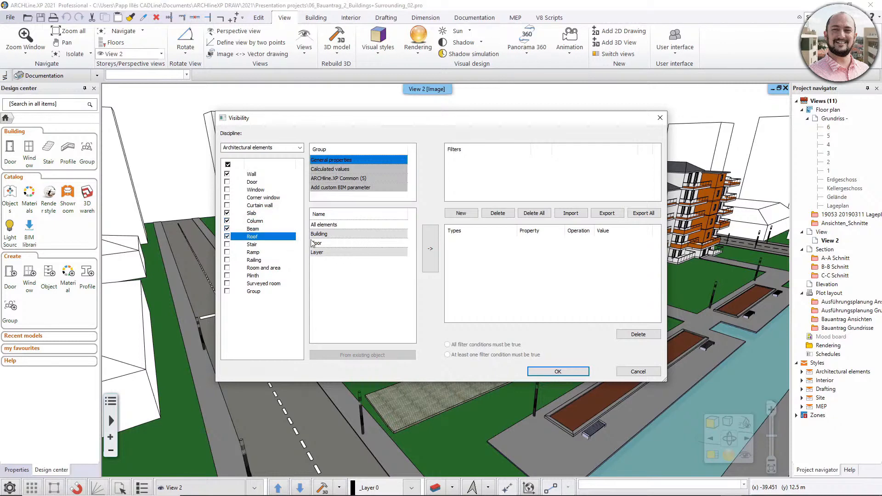
Add an All elements condition for the chosen architectural types and apply the visibility filter to View 2.
click(333, 225)
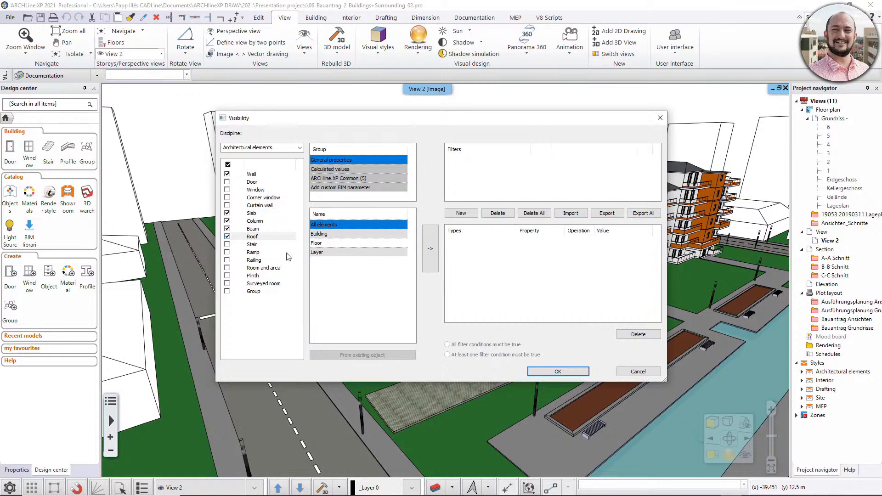
click(430, 251)
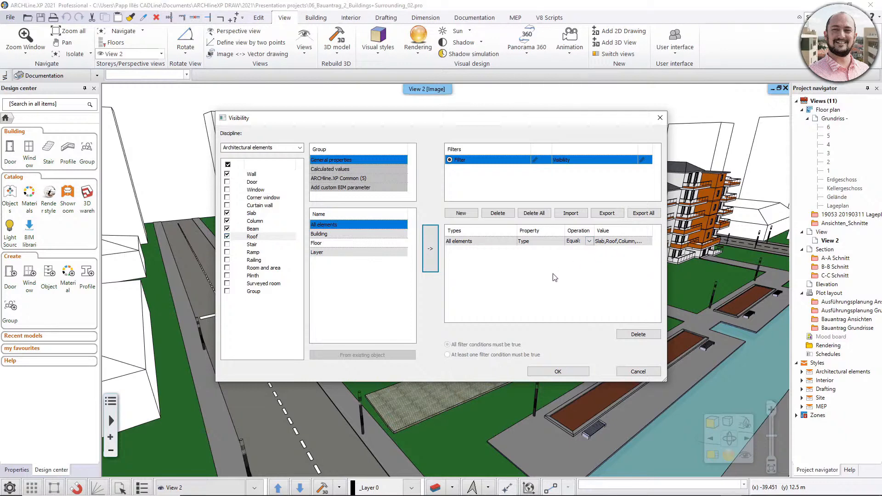
click(572, 371)
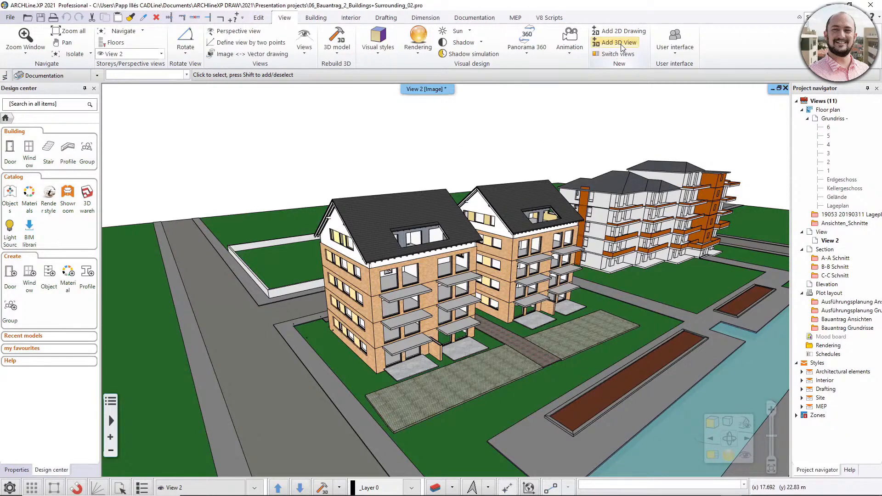
Add a new 3D view of the project and open the visibility filter settings for it.
click(707, 459)
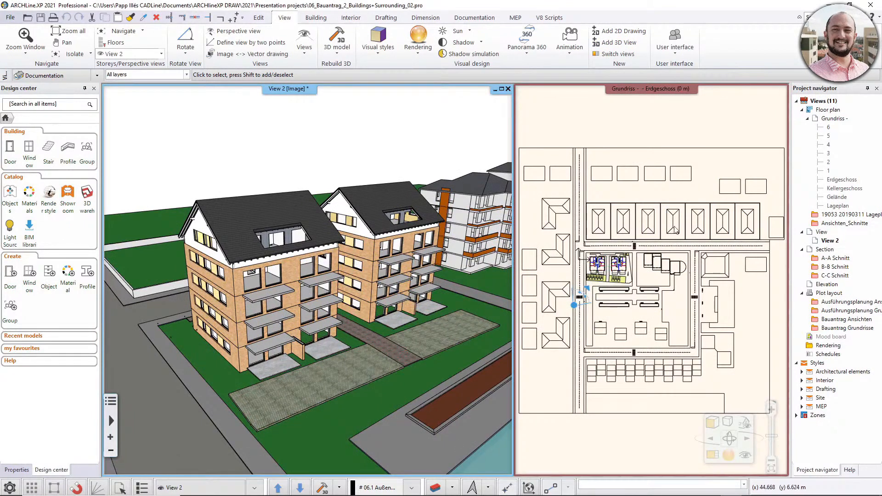
click(628, 44)
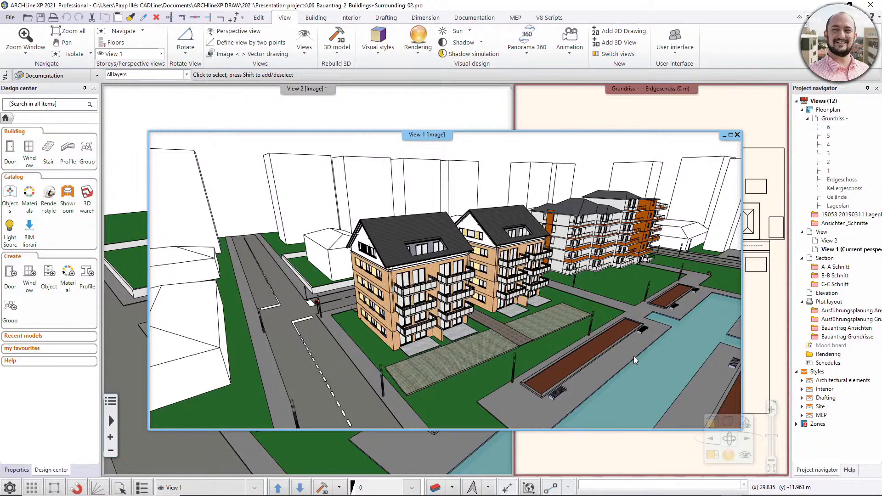
click(88, 54)
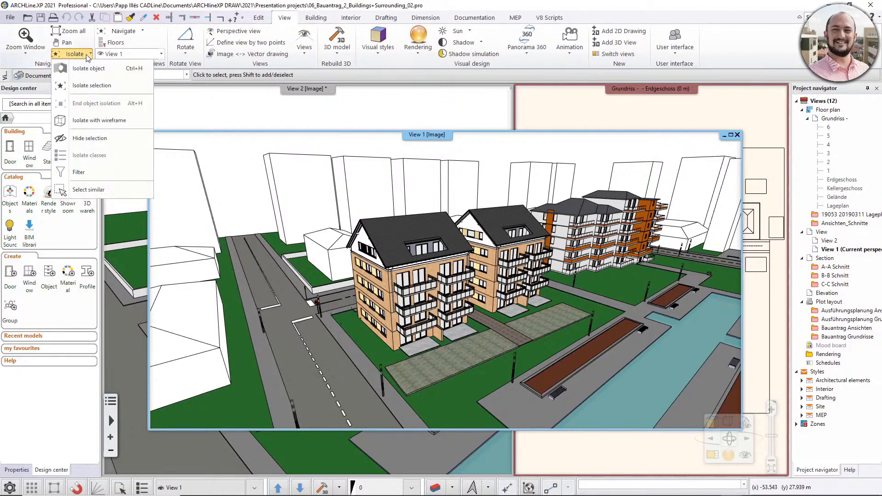
click(79, 172)
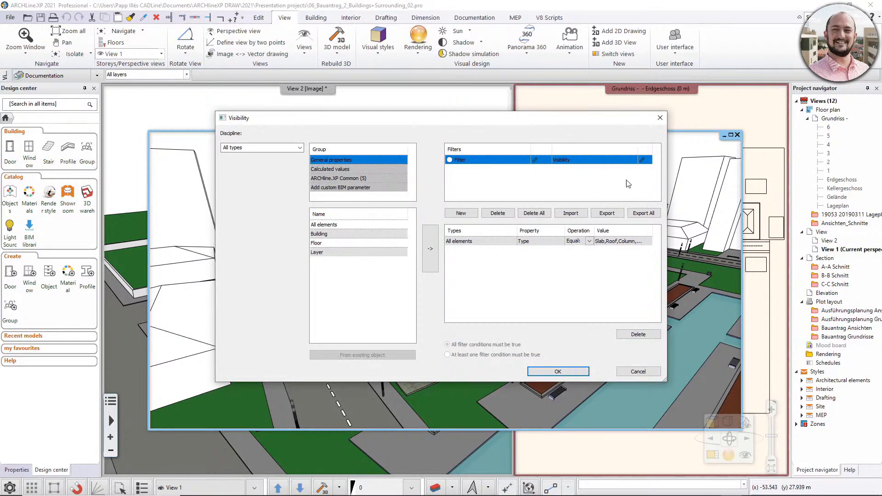
Create a new visibility filter named "Without surrounding buildings".
click(460, 213)
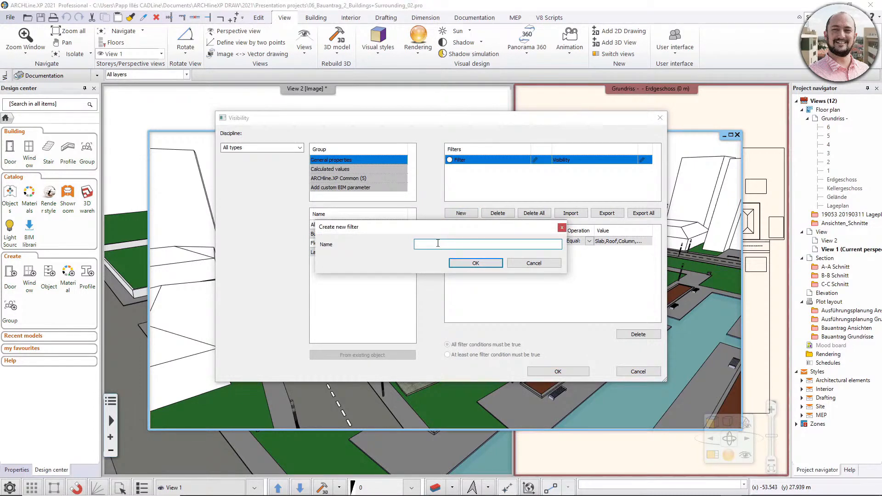
text(Without s)
text(urrounding b)
text(uilgings)
click(469, 266)
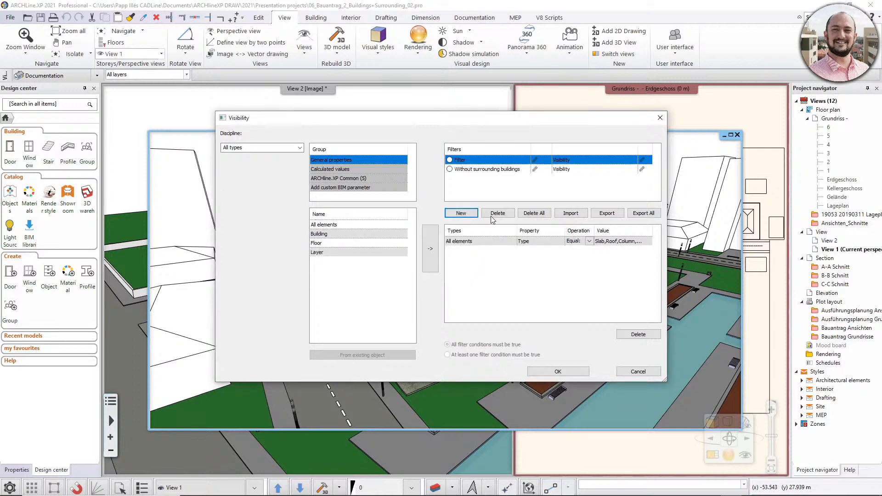
Activate the "Without surrounding buildings" filter and add an All elements condition for the Building volume type of the Site discipline.
click(490, 169)
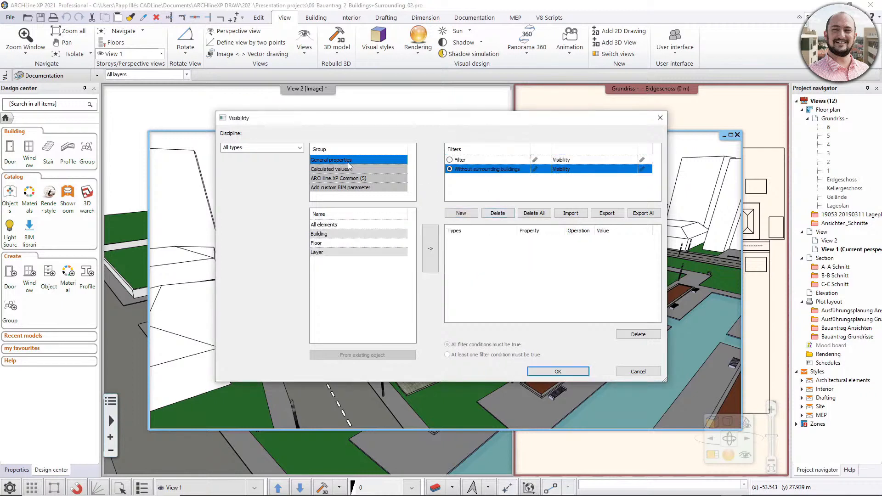
click(299, 147)
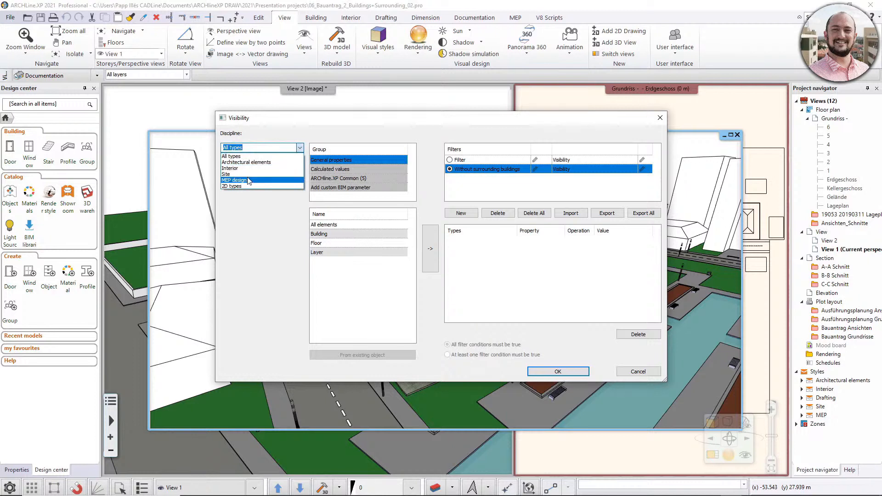
click(247, 174)
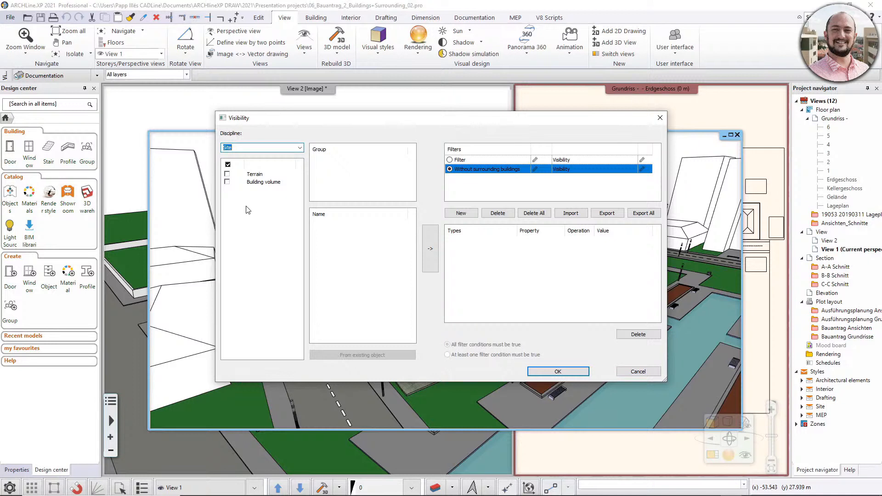
click(227, 182)
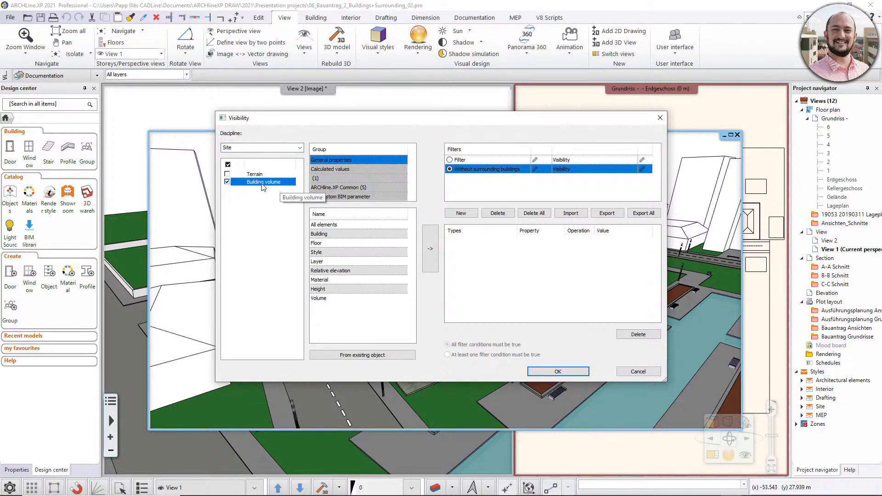
click(324, 225)
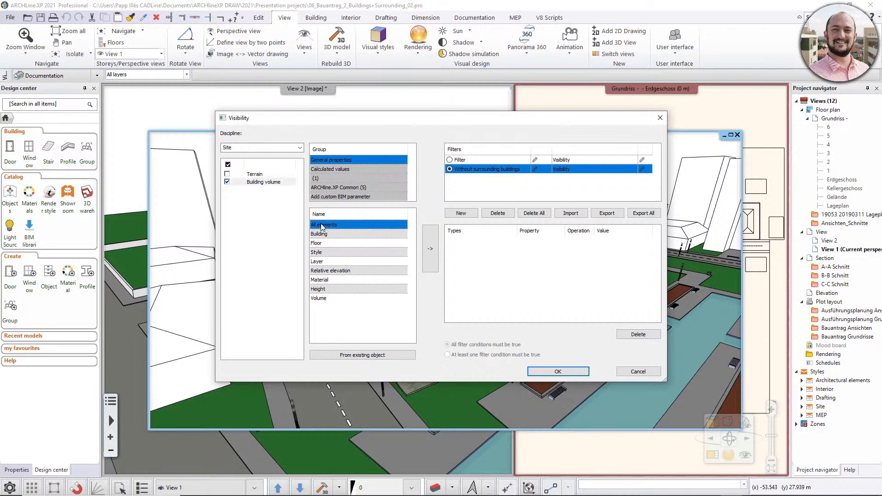
click(431, 247)
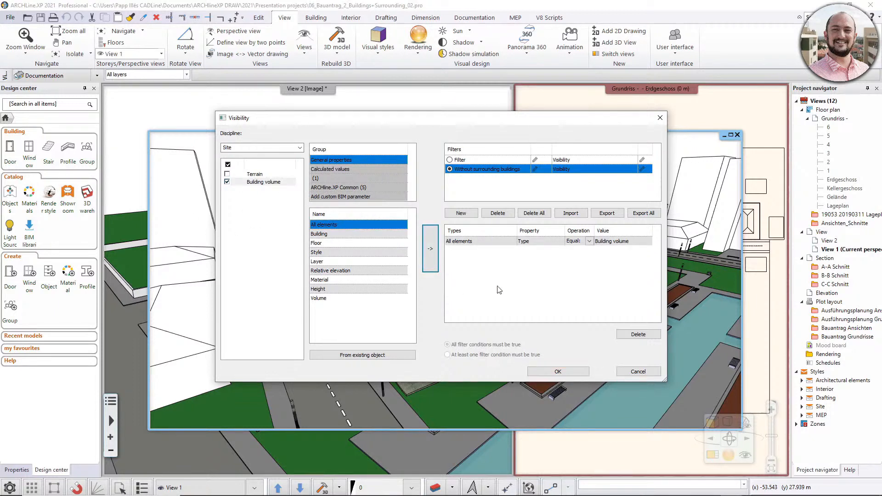
Change the building volume condition's operation to not equal and apply the filter to View 1.
click(589, 240)
click(589, 241)
click(585, 257)
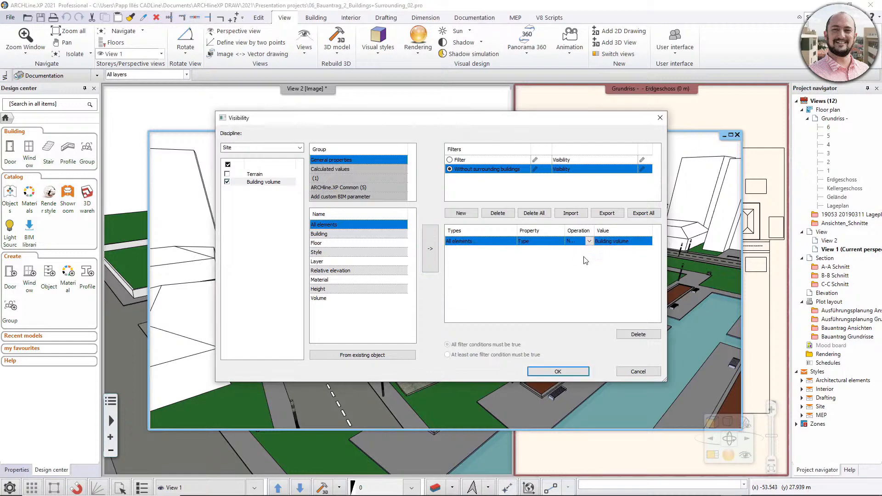
click(547, 371)
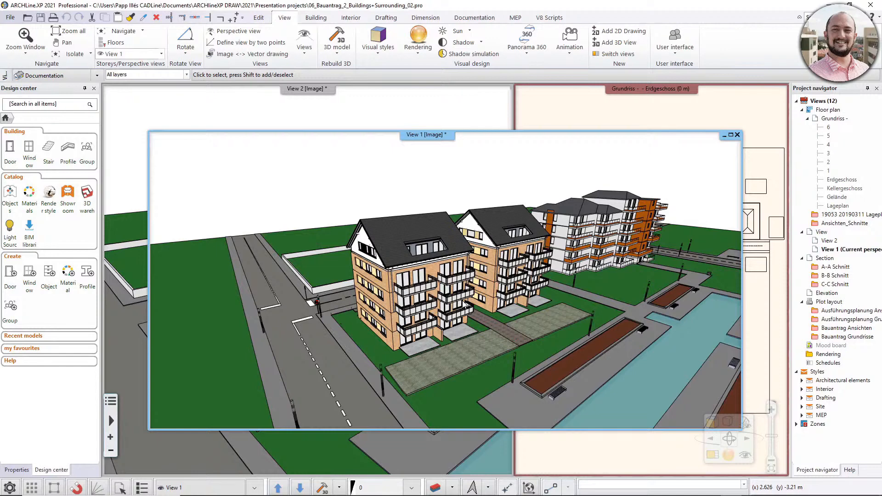
Rename the visibility filter used in View 2 to "Simple building" and confirm the filter settings.
click(350, 120)
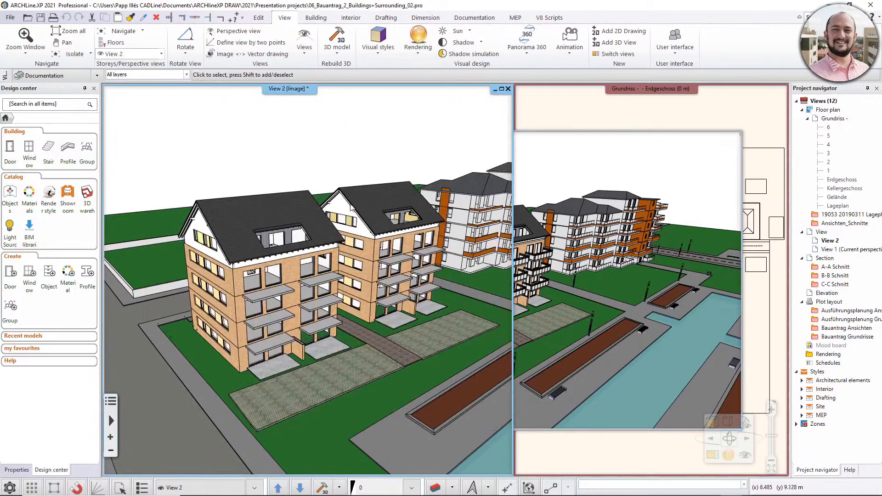
click(75, 53)
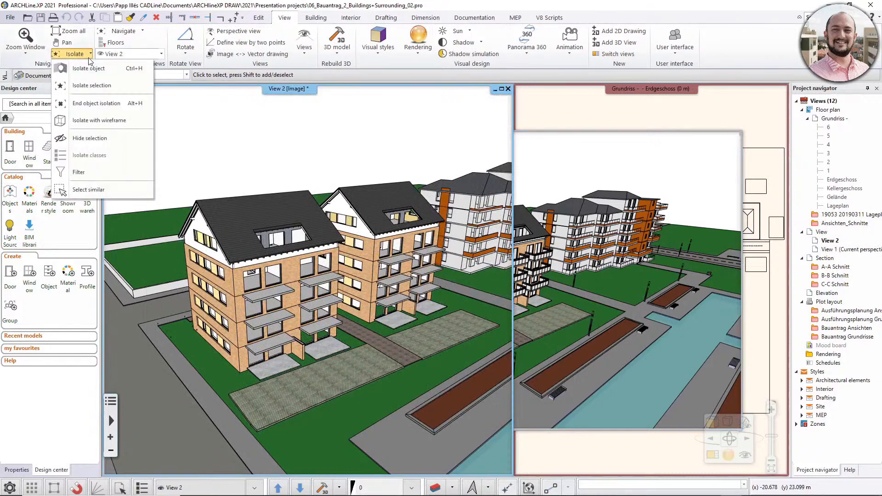
click(106, 172)
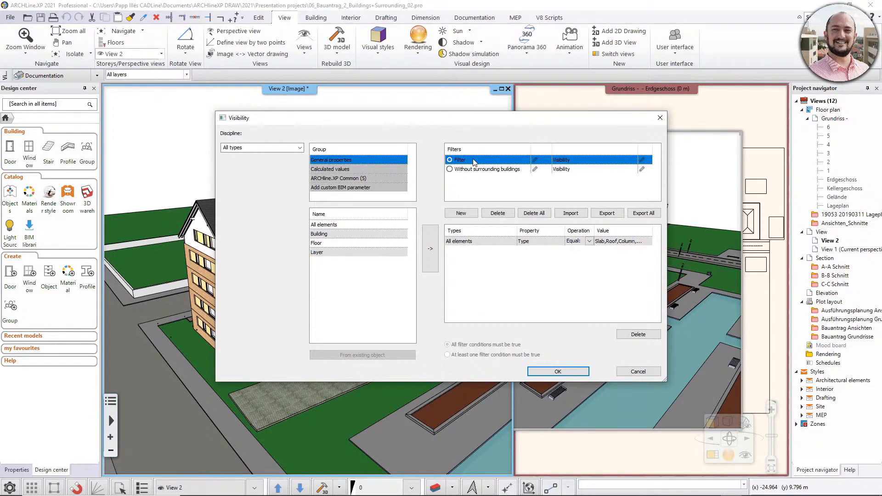
click(536, 160)
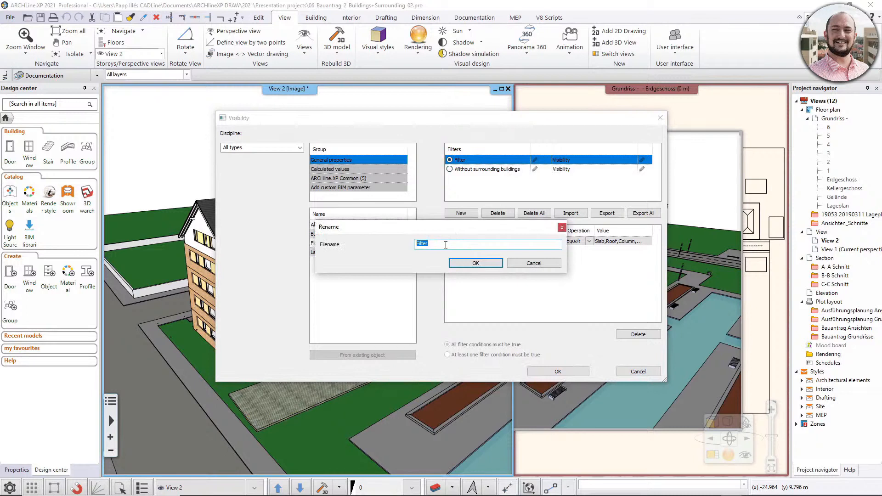
text(Simple building)
click(477, 263)
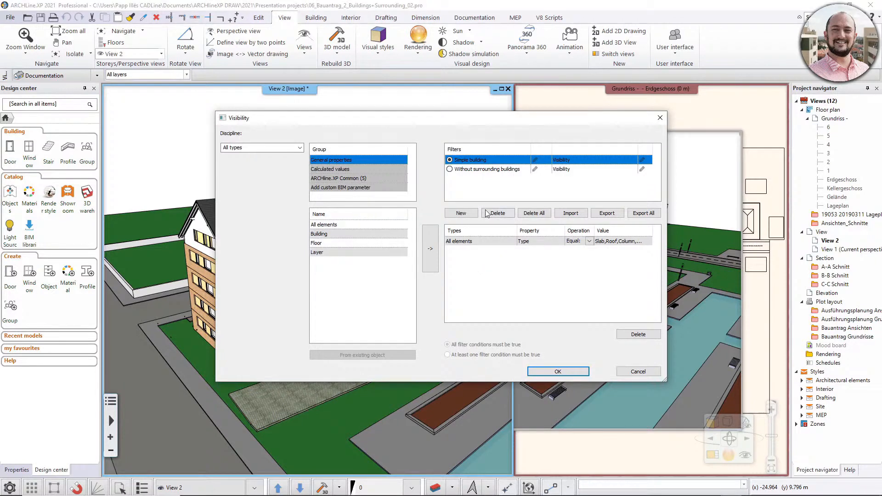
click(572, 367)
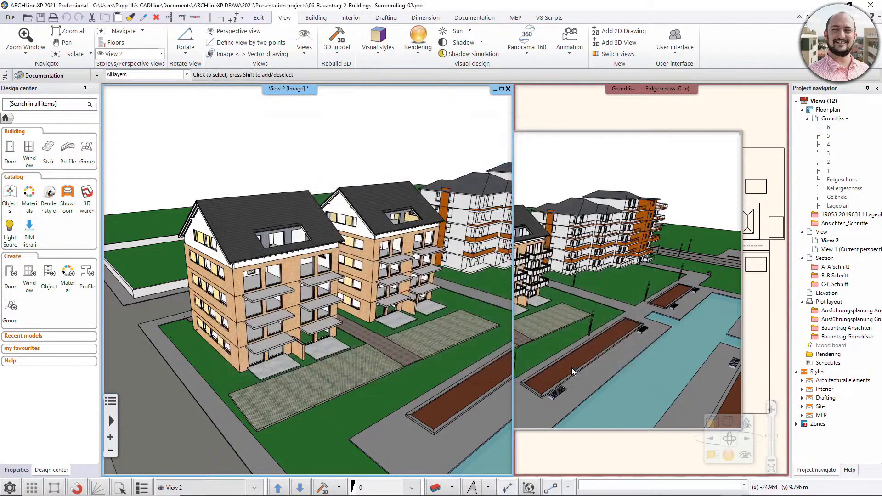
Check which visibility filter is active for View 1 and keep the settings as they are.
click(594, 179)
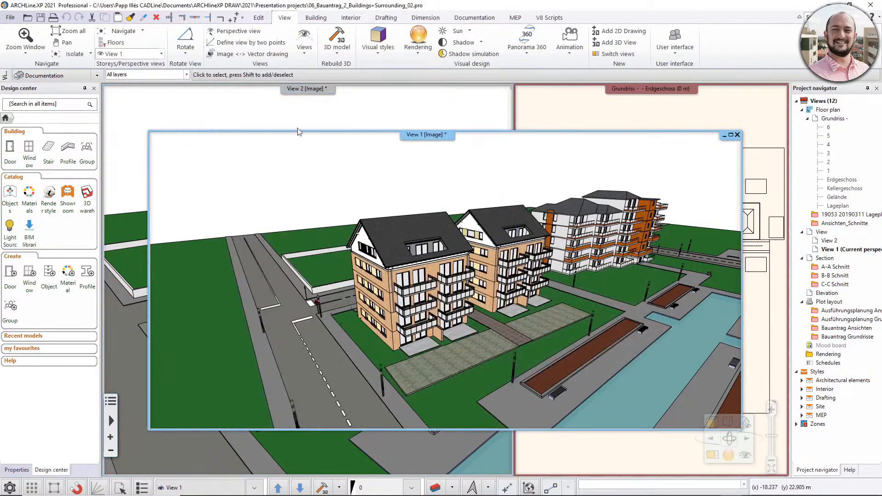
click(89, 54)
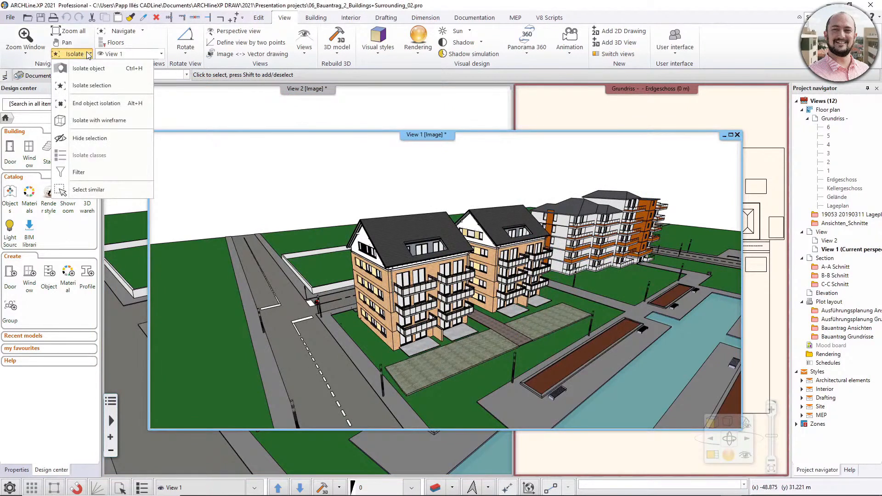
click(93, 172)
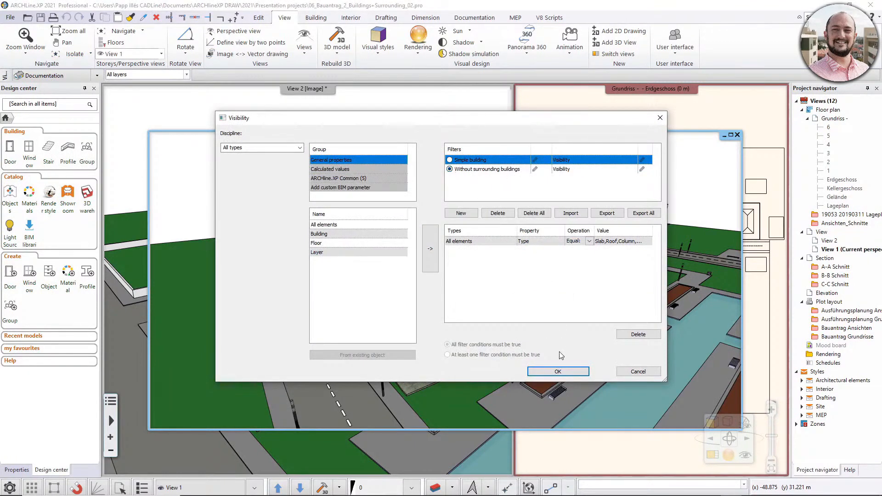
click(558, 371)
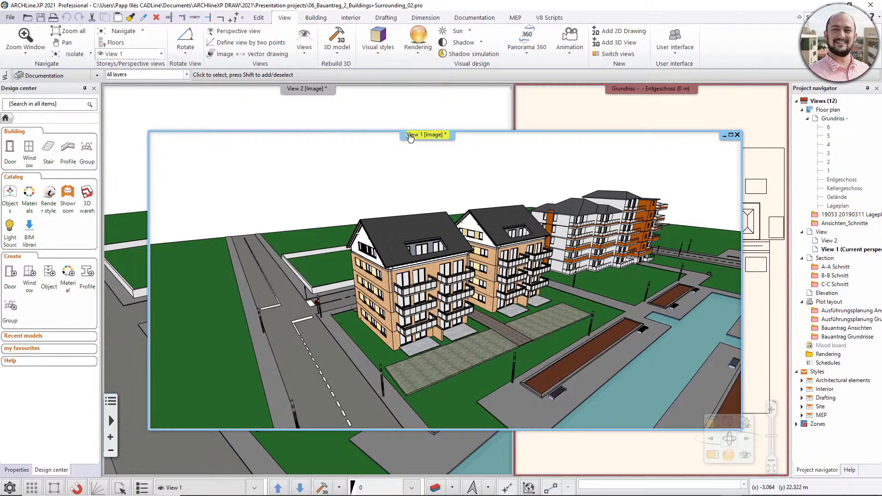
Clear the visibility filter of View 1.
right_click(423, 138)
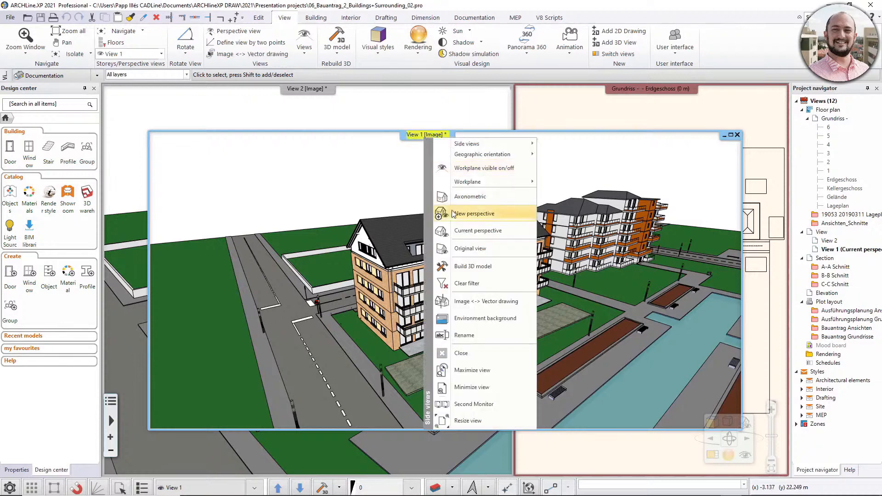
click(459, 283)
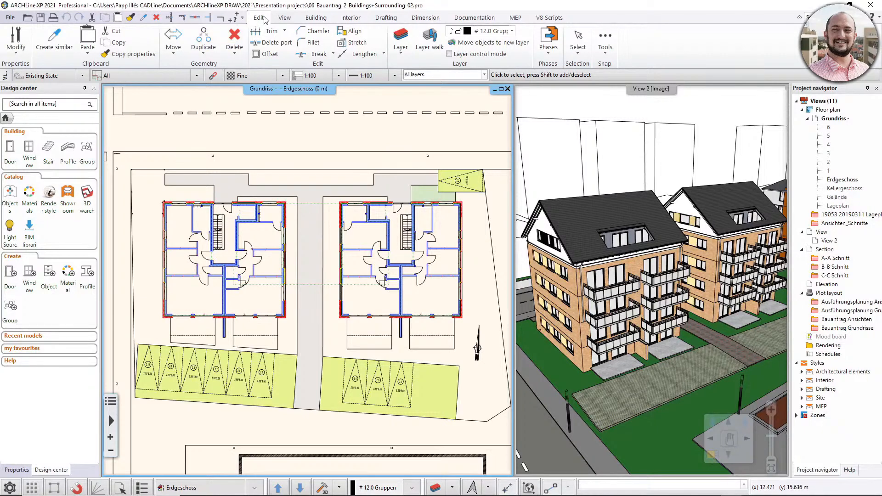
Start a selection filter for the floor plan and add a Total thickness condition for the Wall type of the Architectural elements discipline.
click(579, 50)
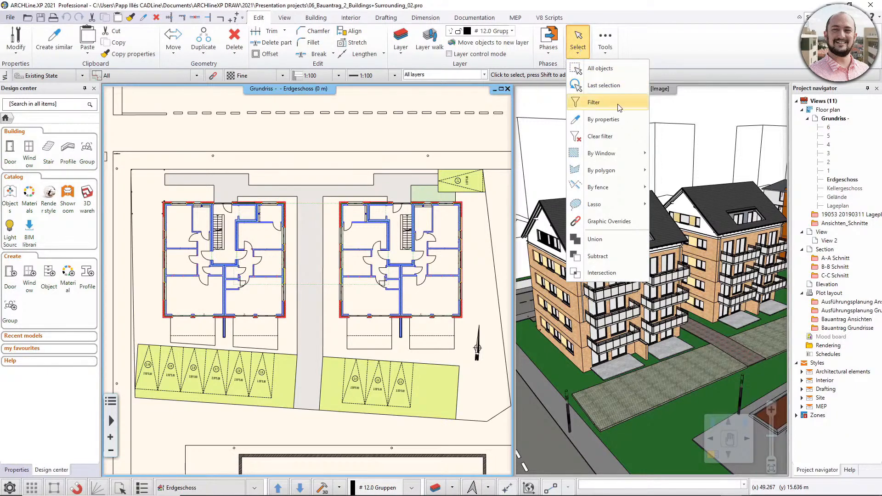
click(596, 102)
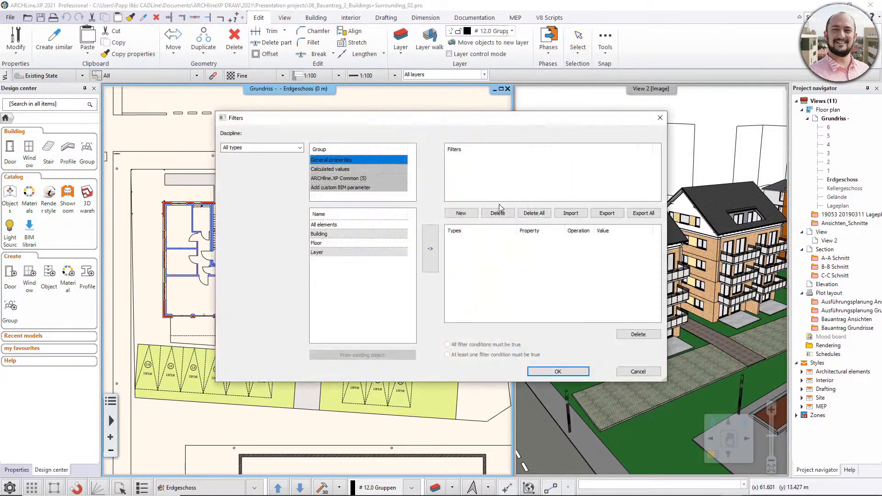
click(300, 147)
click(253, 162)
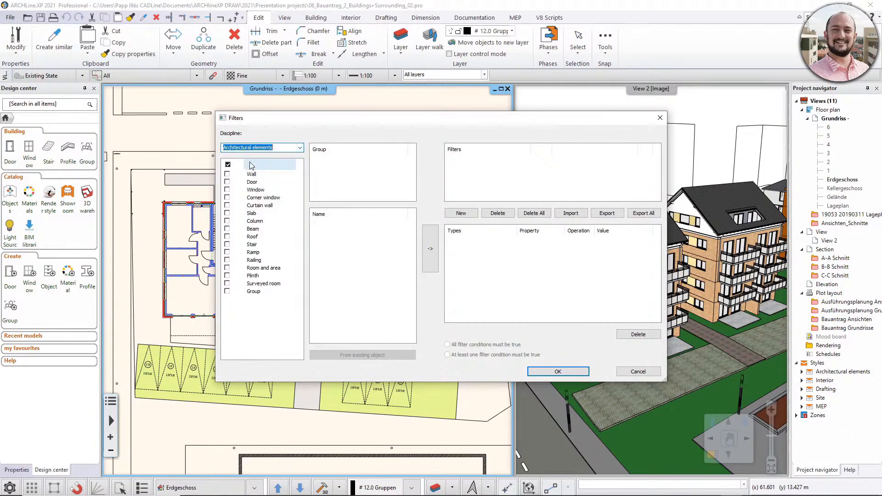
click(227, 175)
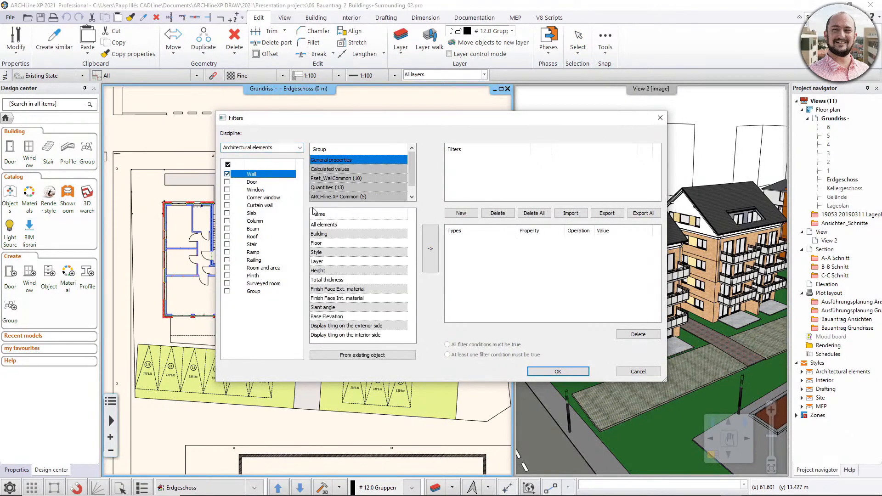
click(327, 279)
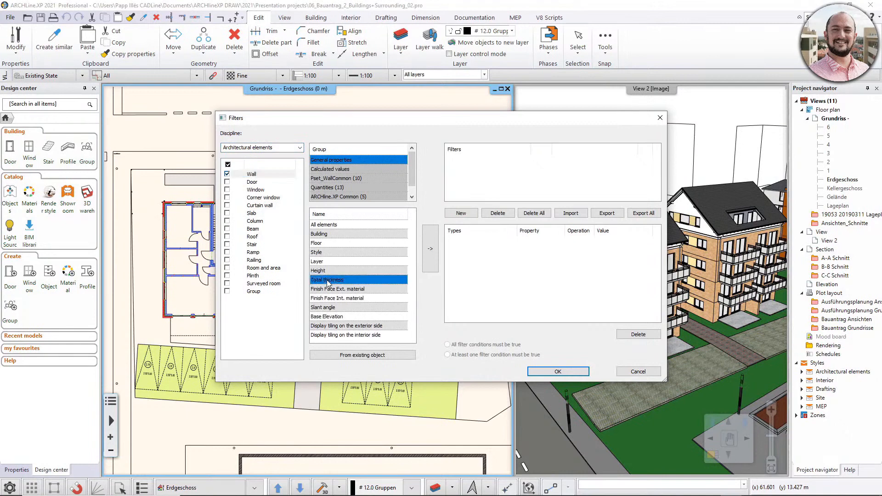
click(430, 250)
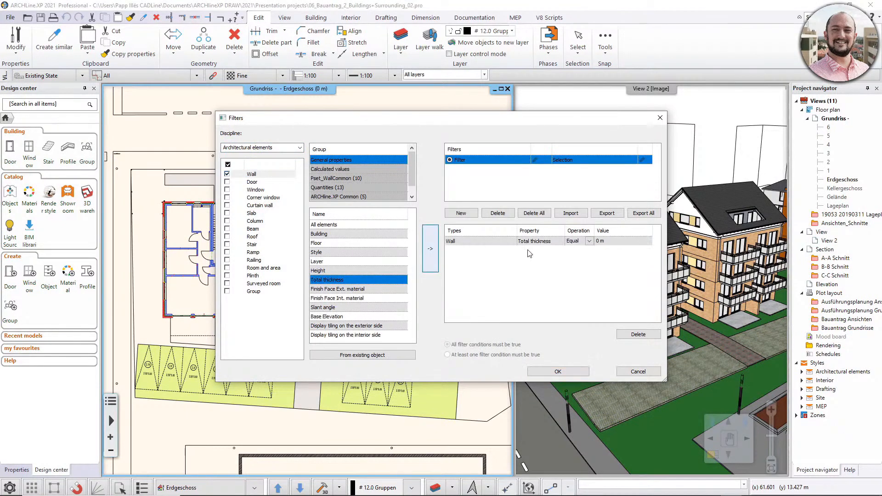
Change the comparison operation of the wall thickness condition and set its value to 0.3 m.
click(588, 240)
click(578, 285)
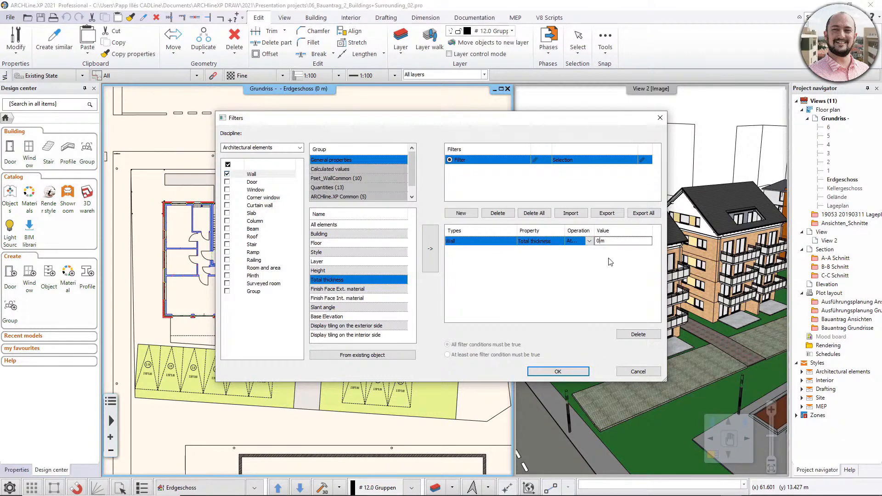
text(.3)
Add a Floor condition for walls, equal to the chosen Grundriss floor, and apply the selection filter with all conditions required.
click(318, 244)
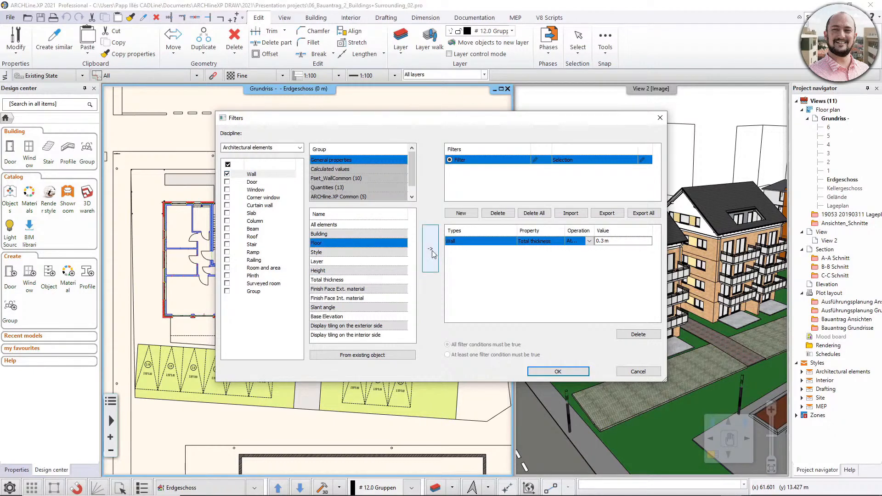
click(431, 250)
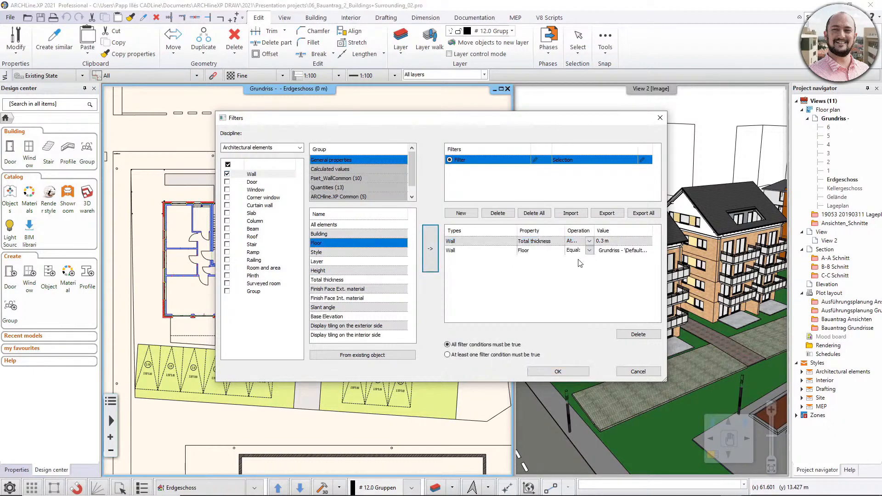
click(635, 256)
click(638, 317)
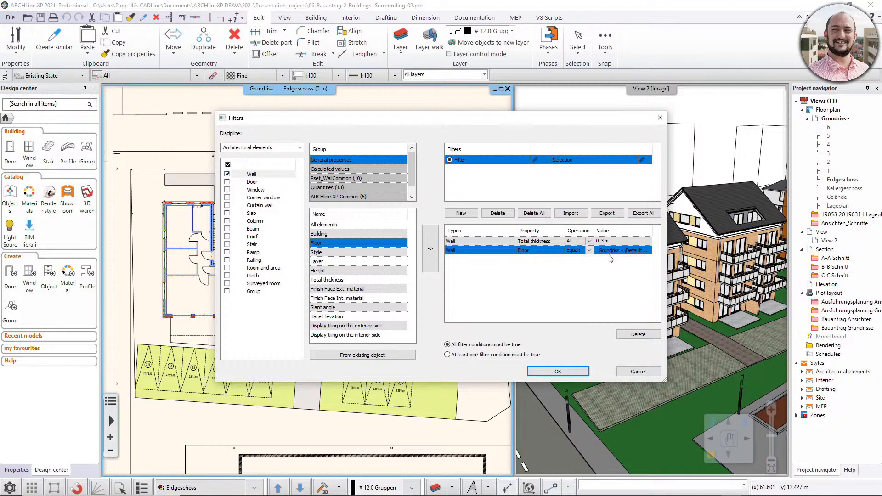
click(558, 371)
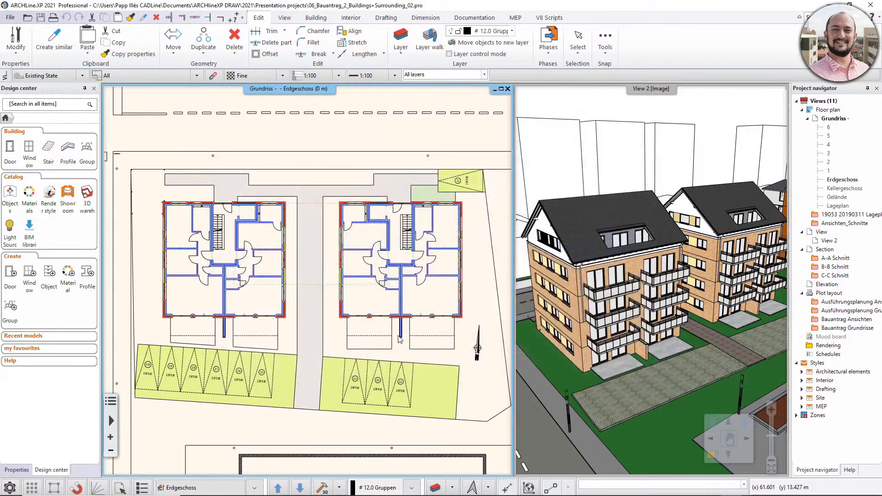
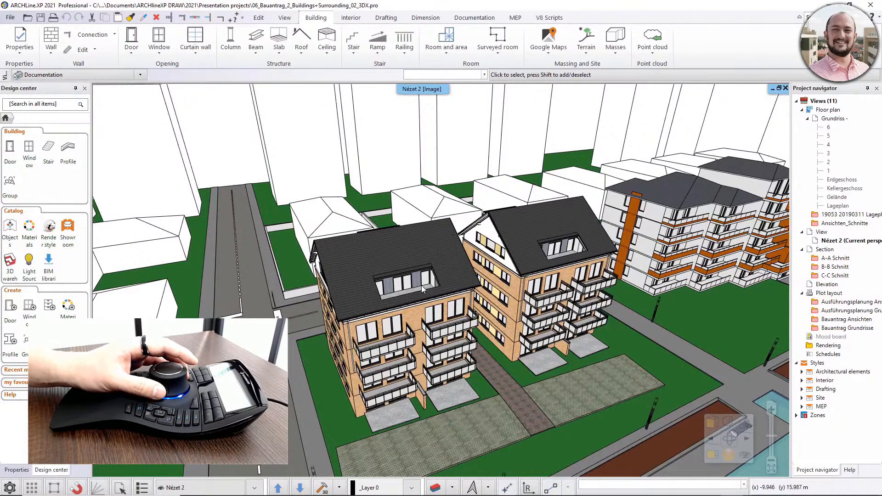
Select a facade window on the front brick building, select the roof of the neighbouring brick building instead, and clear the selection.
click(398, 329)
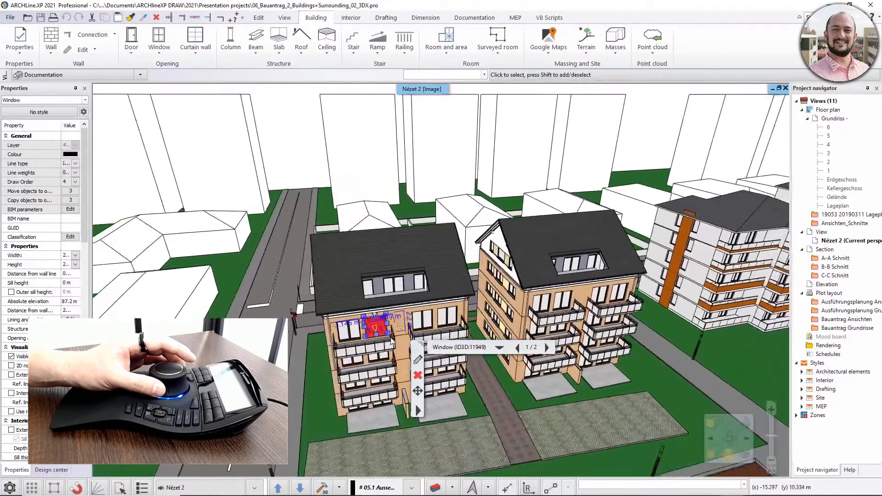
click(565, 263)
click(558, 229)
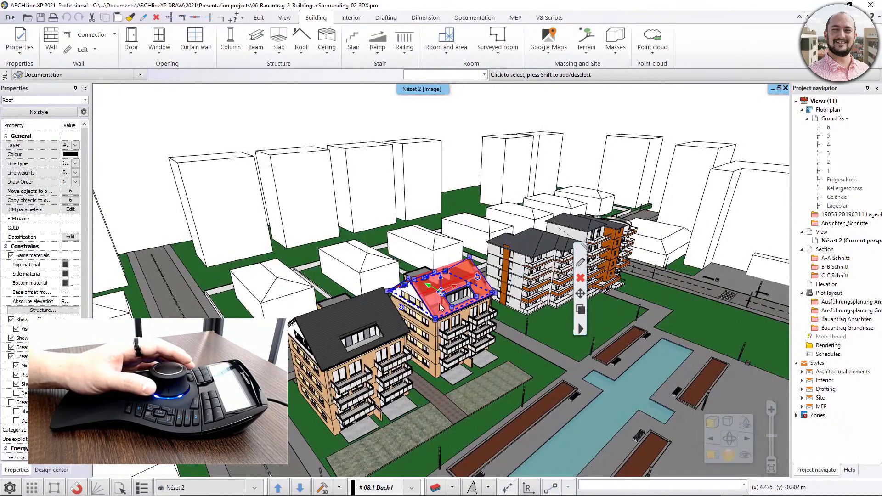
key(Escape)
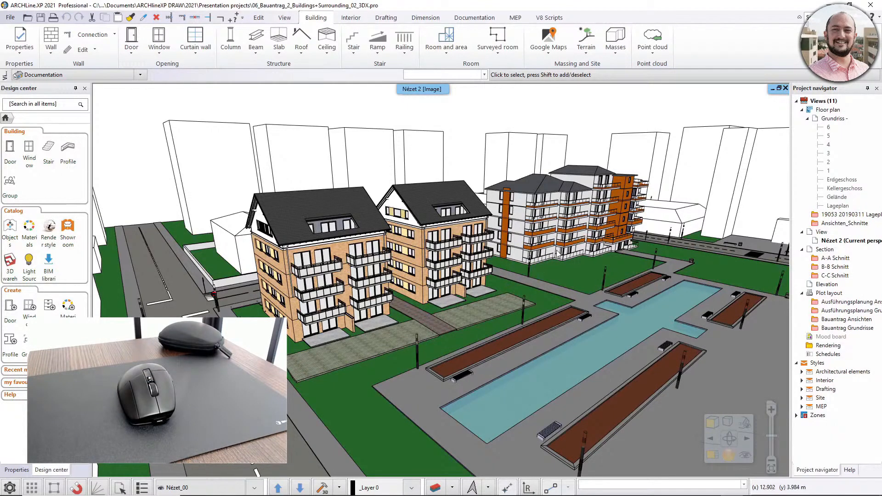
Start Layer walk for the Nézet 2 perspective view.
middle_click(578, 270)
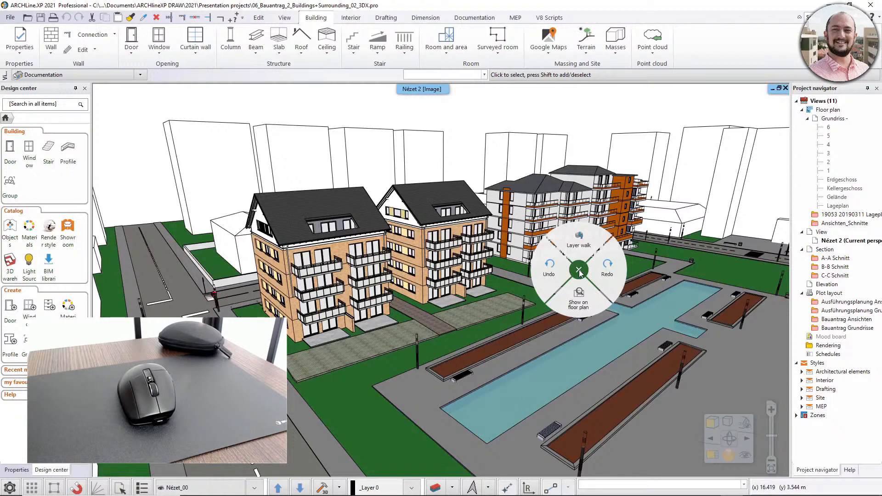
click(578, 239)
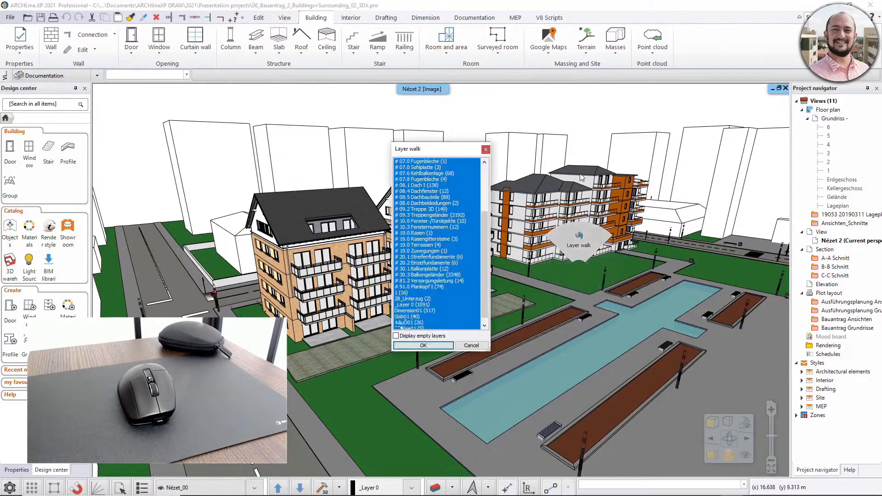